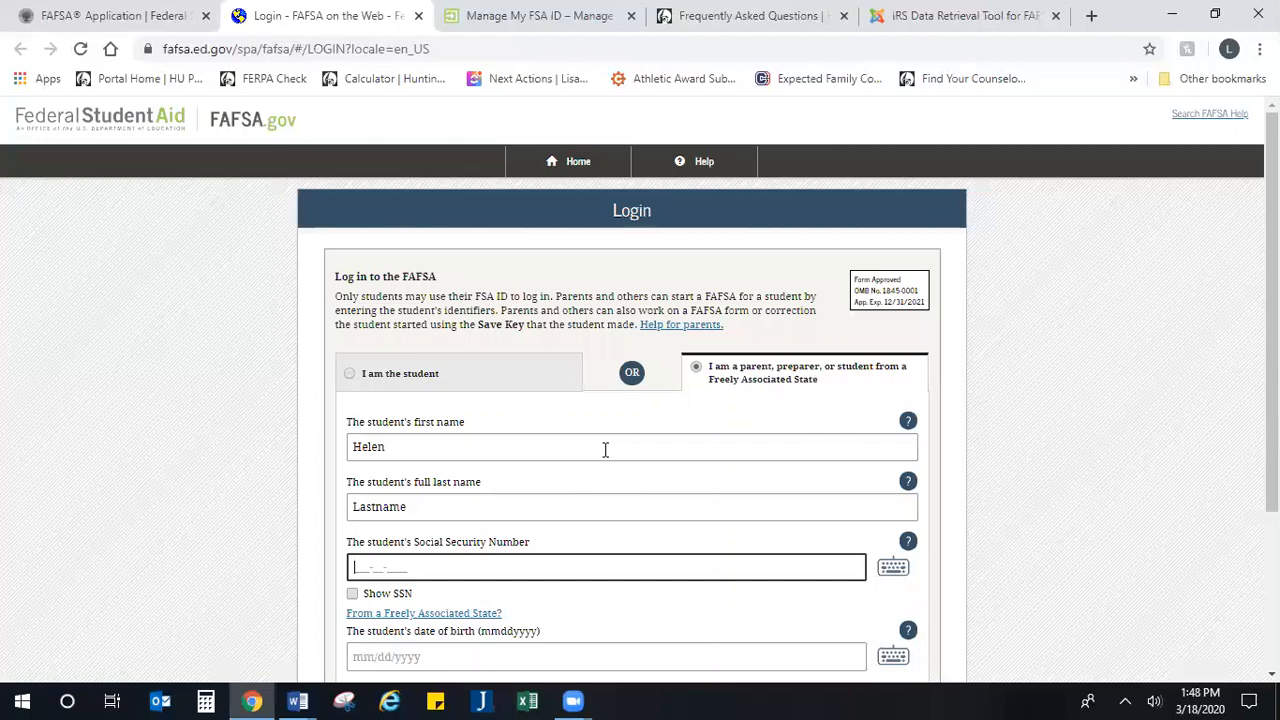
# Step: Enter the student's Social Security number in the parent or preparer login form
pyautogui.write('••••••••••')
pyautogui.press('Tab')
pyautogui.press('Tab')
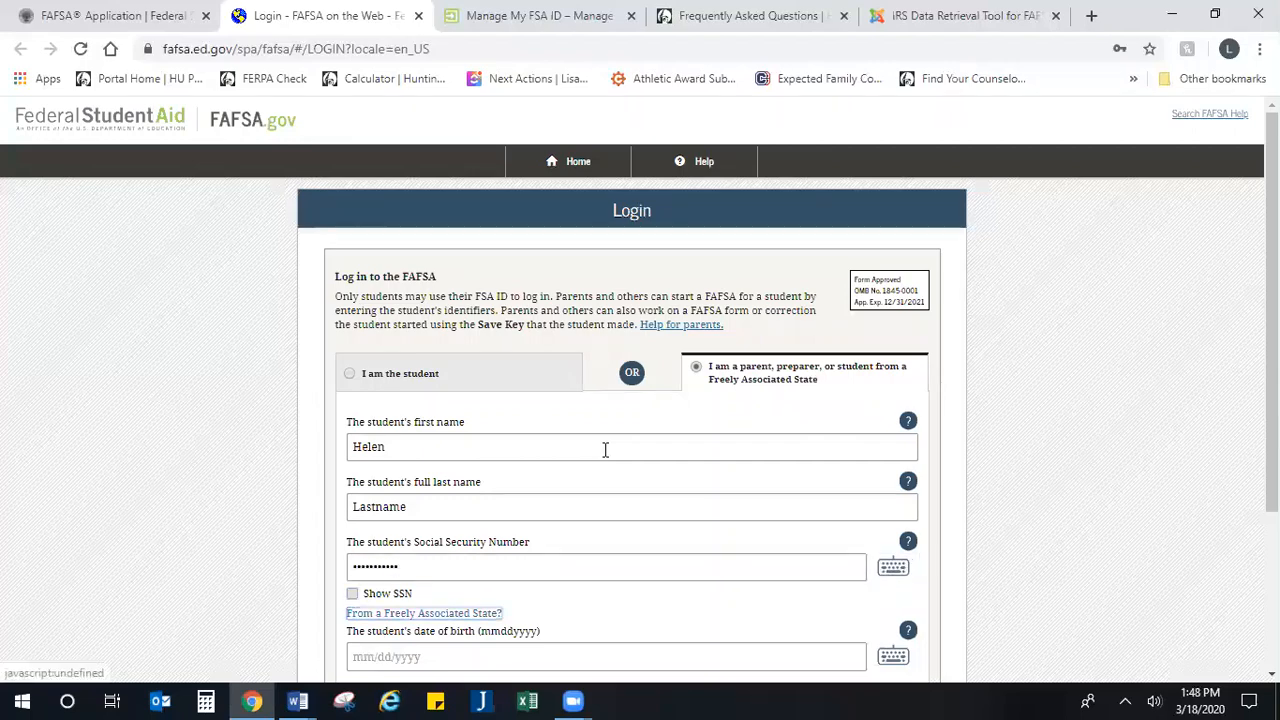
# Step: Enter the student's date of birth, submit the login form, and proceed past its review notice
pyautogui.scroll(-2, 606, 470)
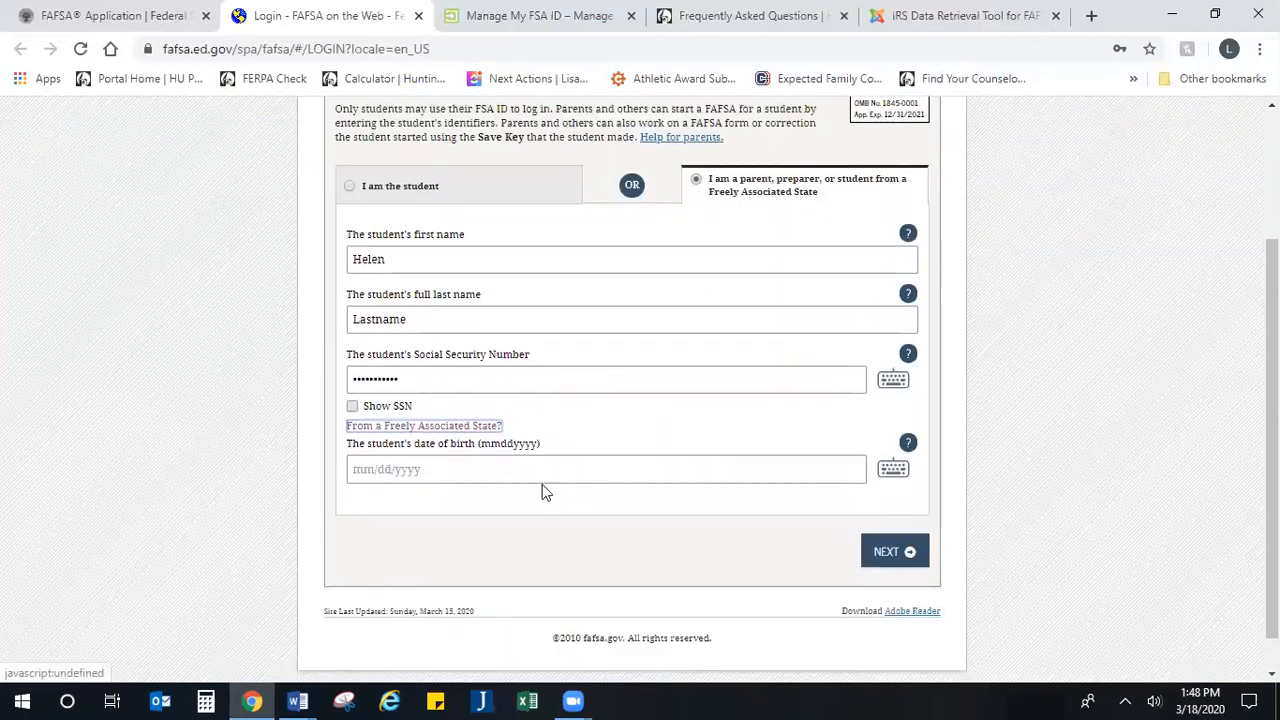
pyautogui.click(545, 472)
pyautogui.write('04/19/200')
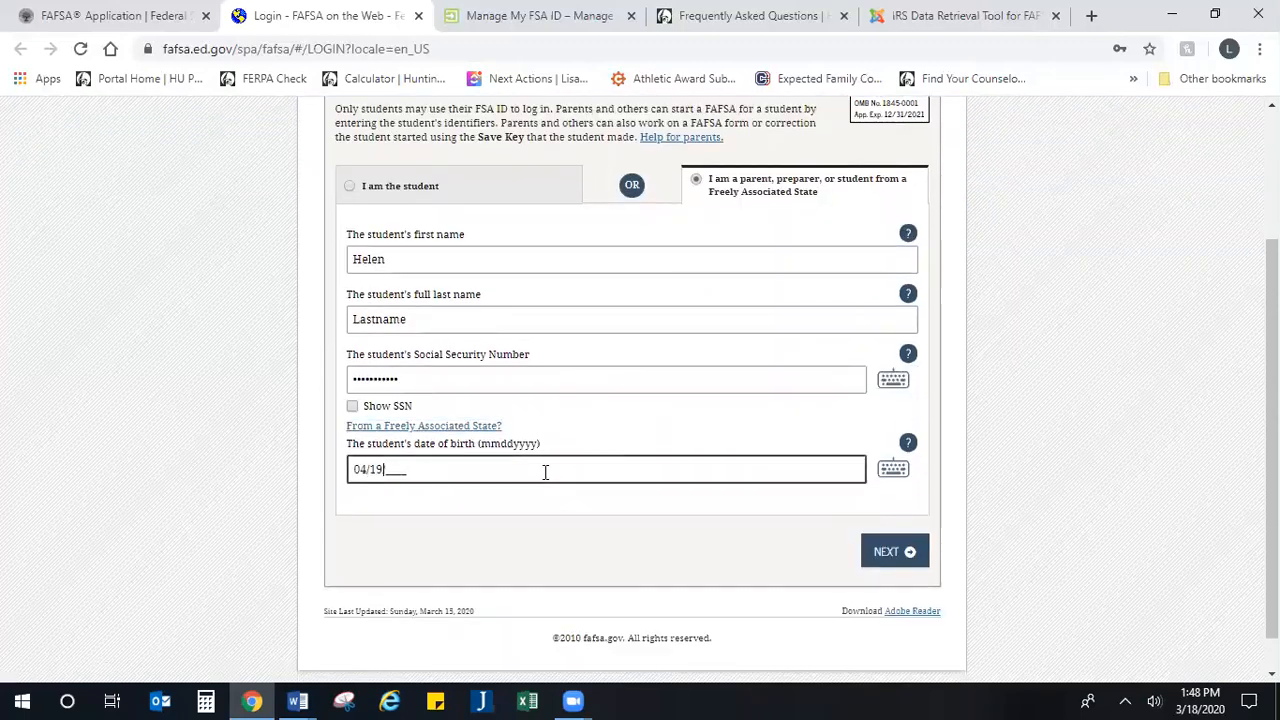
pyautogui.write('1')
pyautogui.click(882, 556)
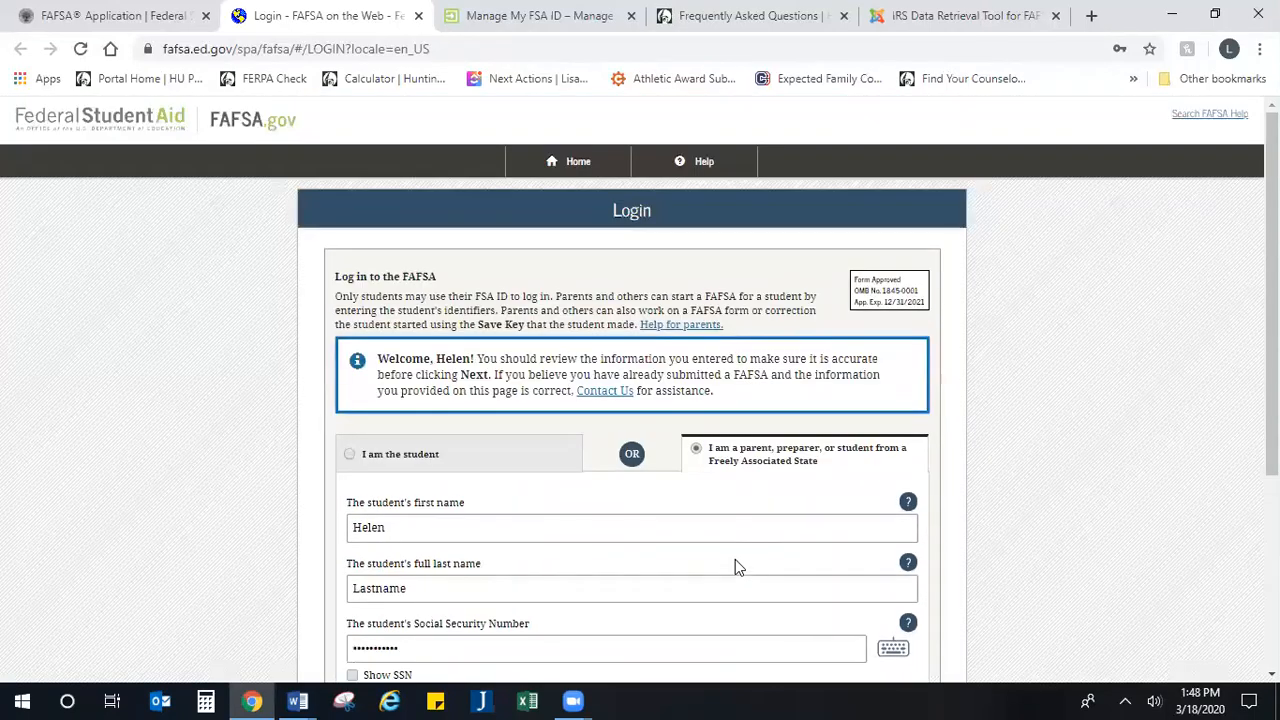
pyautogui.scroll(-3, 656, 482)
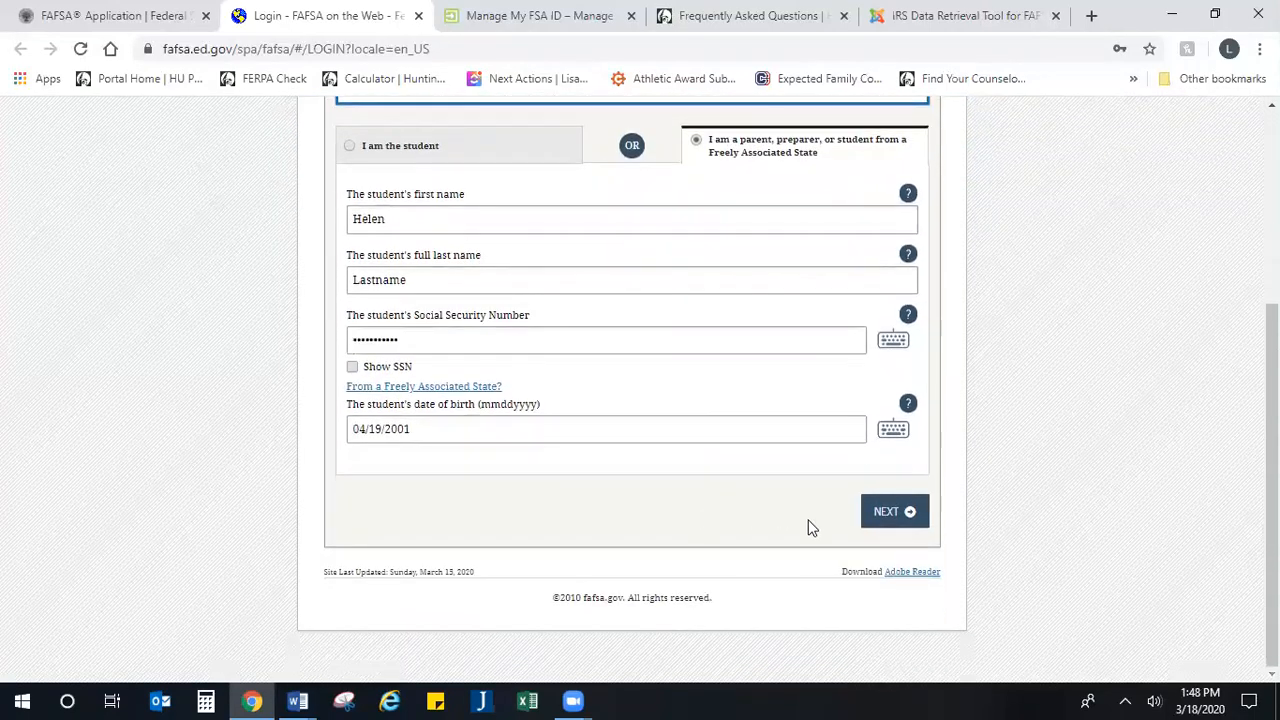
pyautogui.click(874, 517)
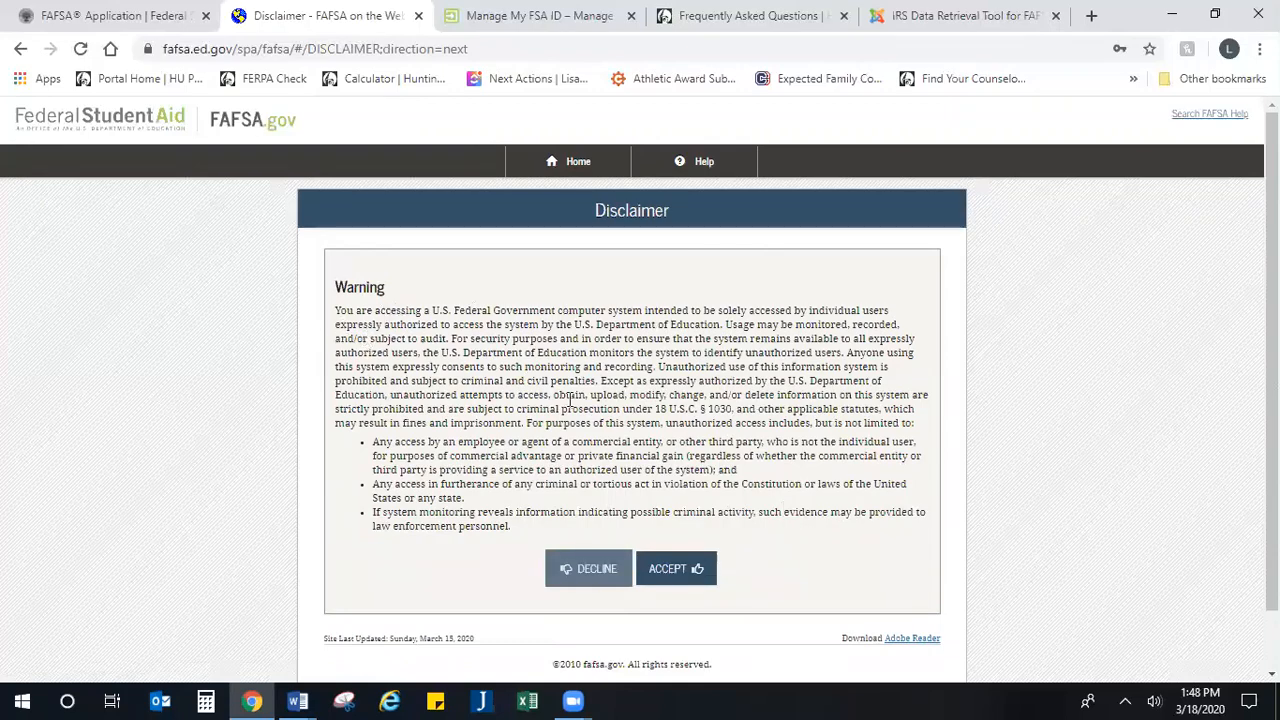
# Step: Read through the warning about unauthorized access and accept the disclaimer
pyautogui.moveTo(381, 310); pyautogui.dragTo(699, 409)
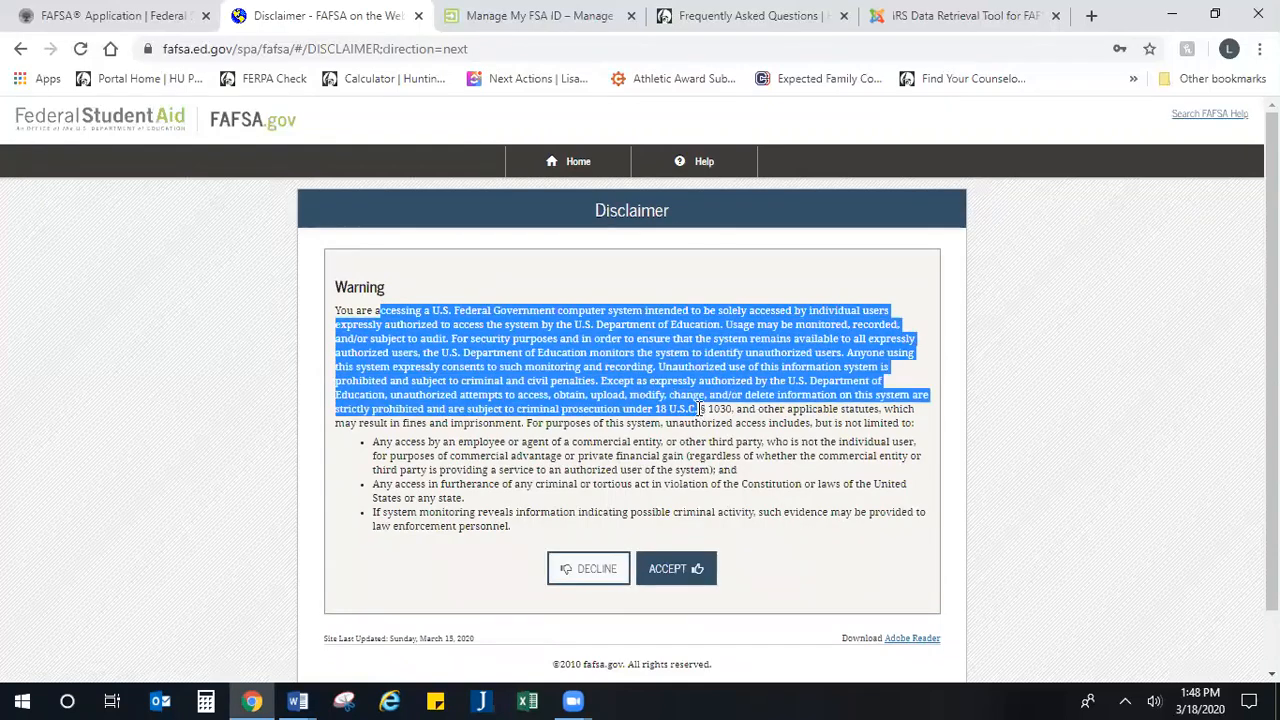
pyautogui.click(703, 443)
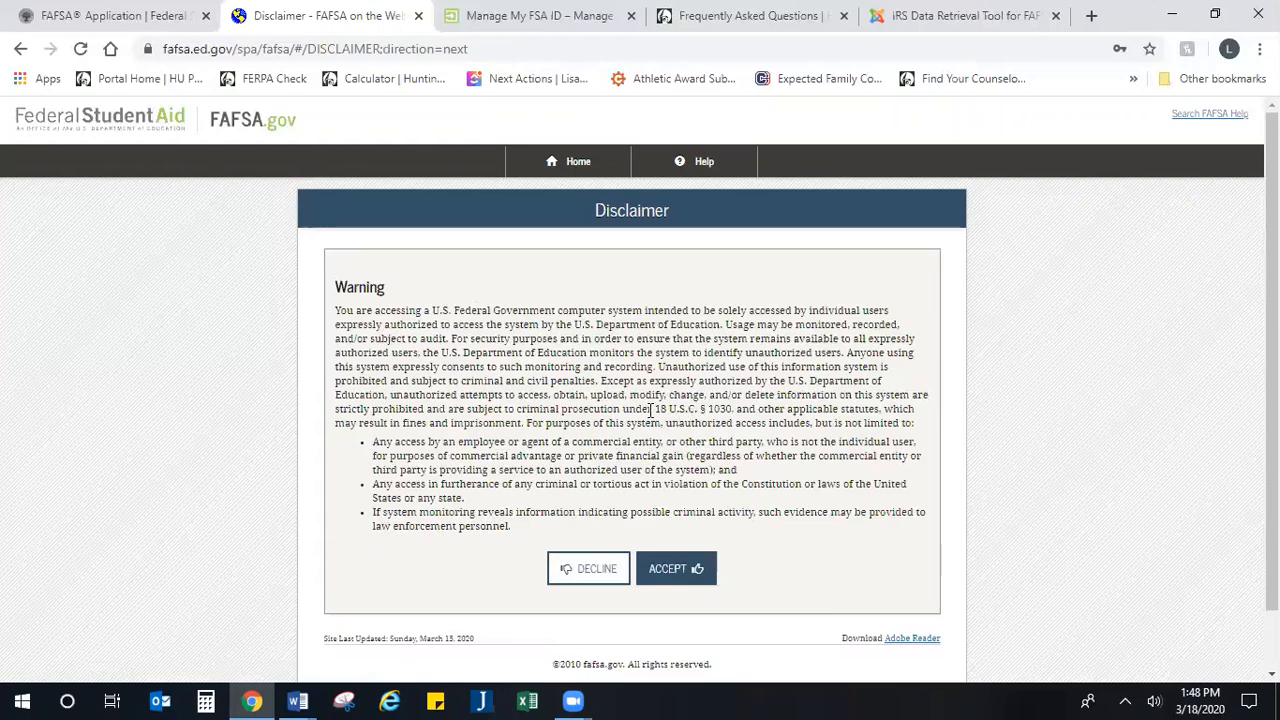
pyautogui.moveTo(650, 410); pyautogui.dragTo(912, 425)
pyautogui.click(796, 502)
pyautogui.scroll(-1, 690, 545)
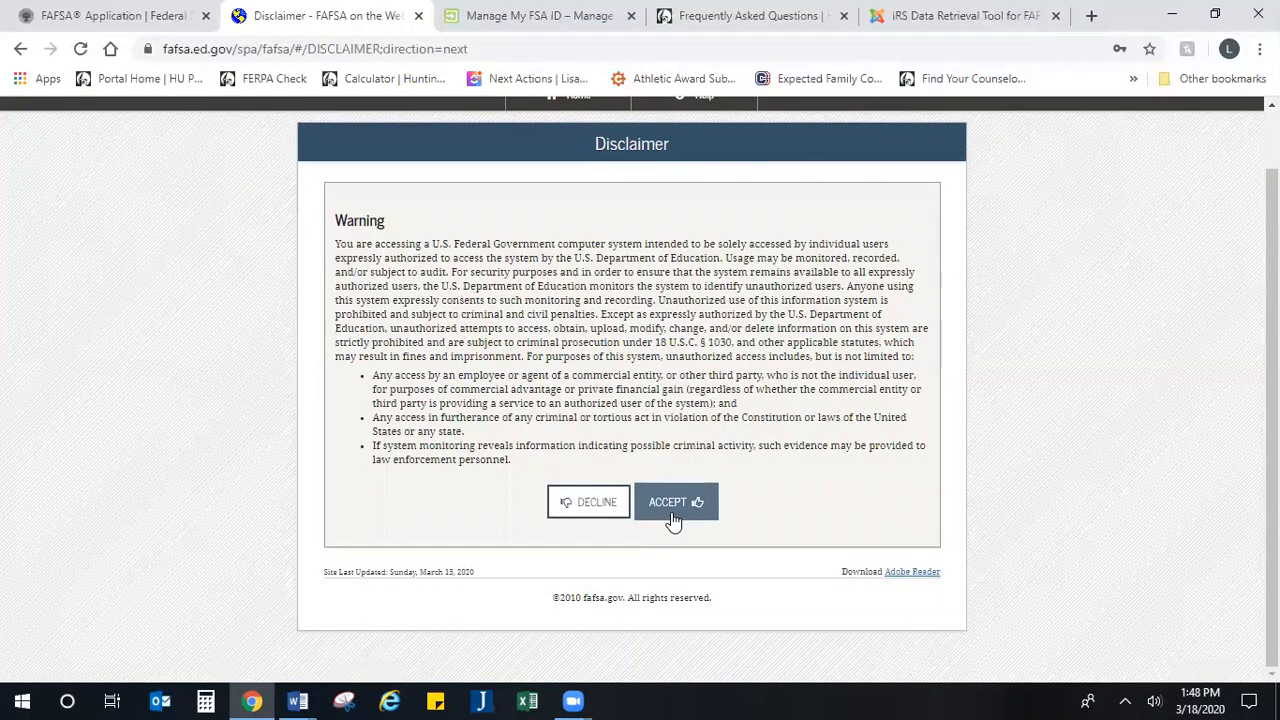
pyautogui.click(672, 513)
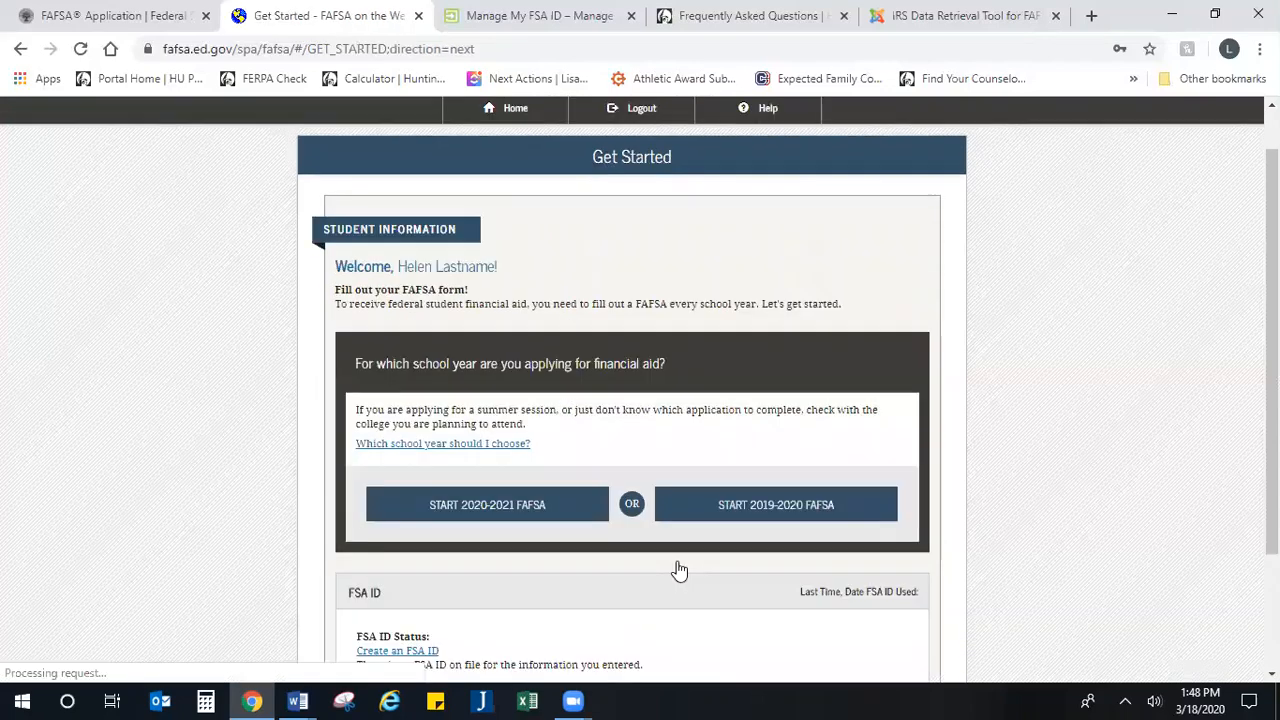
# Step: Start the 2020-2021 FAFSA and create a save key for it, entering the key in both fields
pyautogui.scroll(-3, 583, 460)
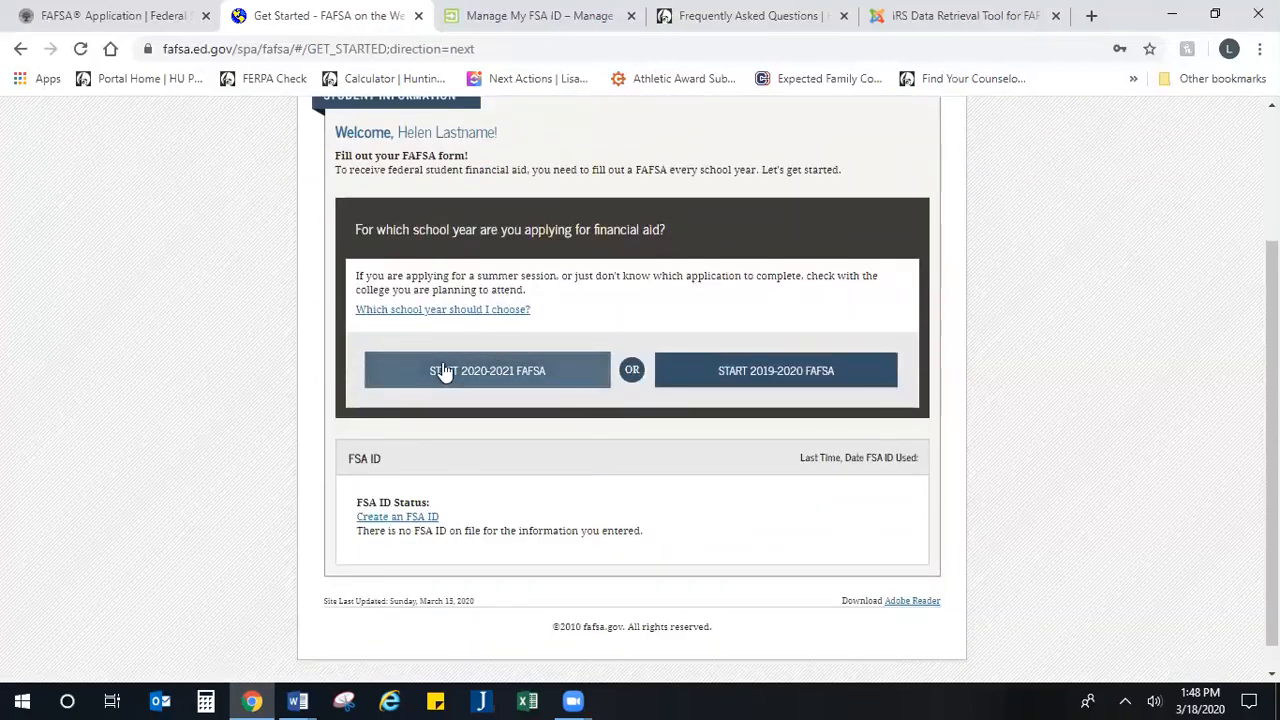
pyautogui.click(503, 380)
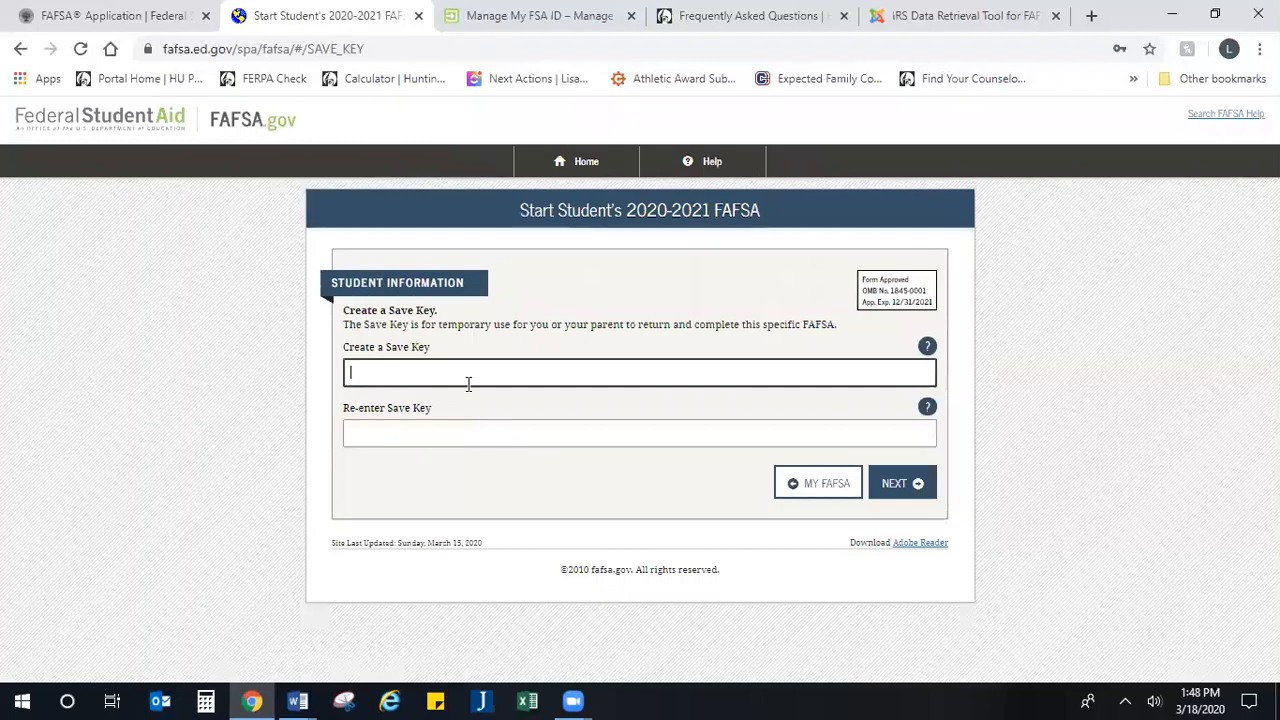
pyautogui.write('1234')
pyautogui.press('Tab')
pyautogui.write('1234')
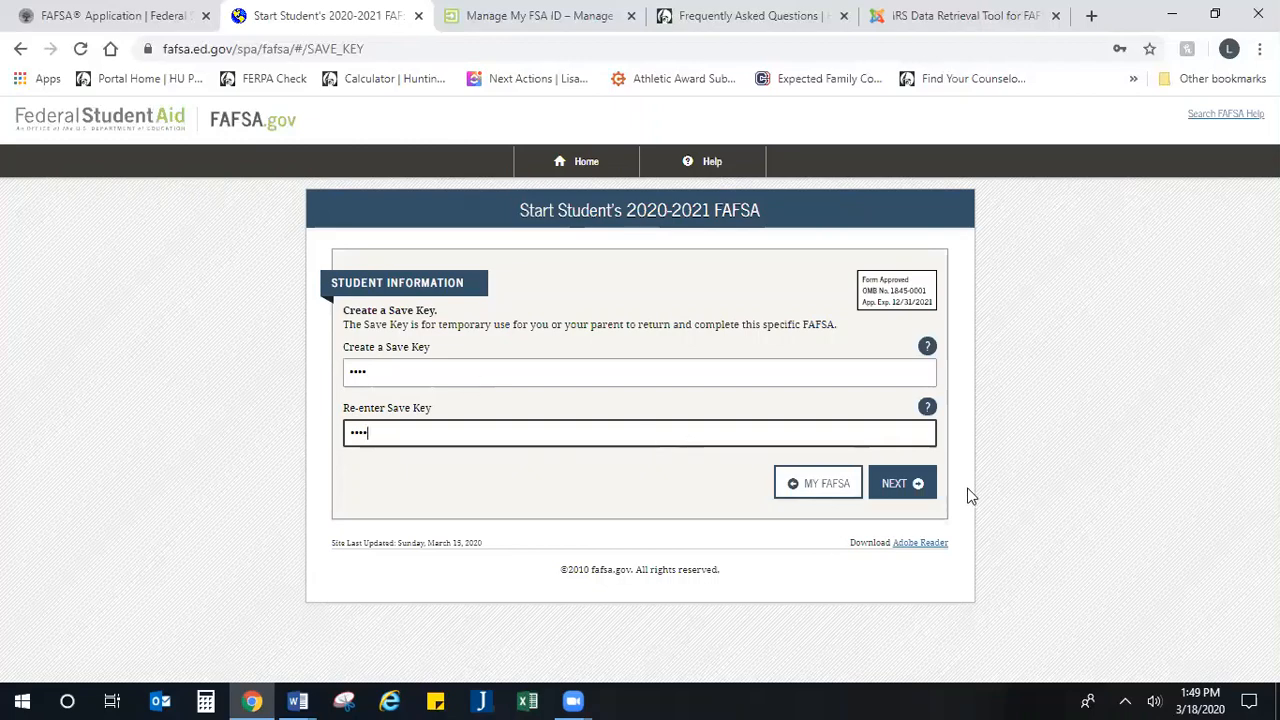
pyautogui.click(909, 488)
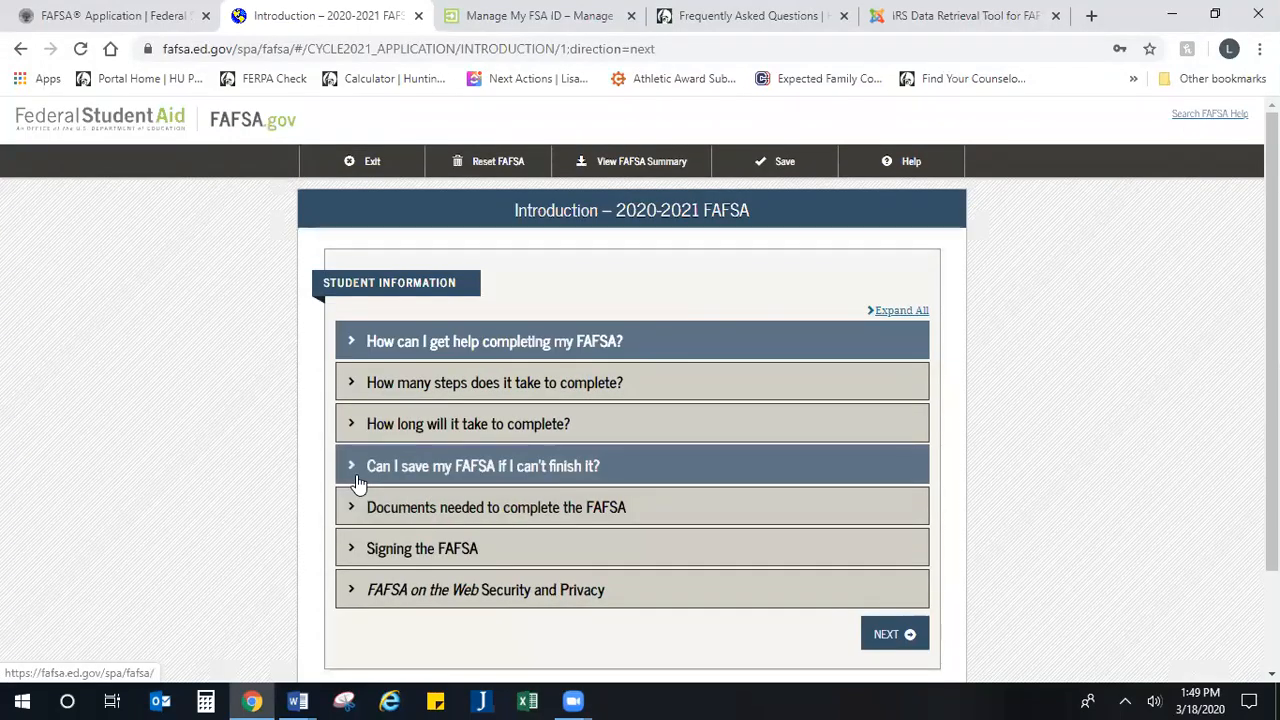
# Step: Look over the introduction topics for the 2020-2021 FAFSA and continue to the student's personal information
pyautogui.scroll(-2, 358, 486)
pyautogui.scroll(2, 358, 486)
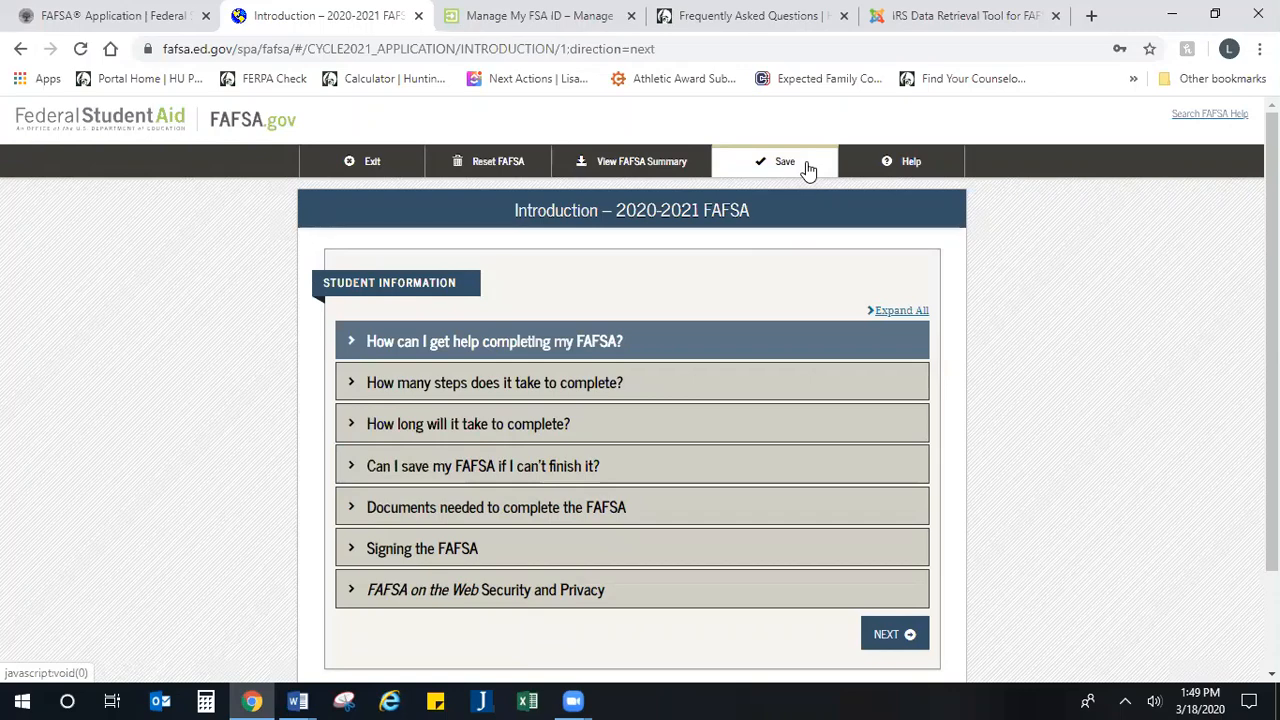
pyautogui.scroll(-2, 686, 251)
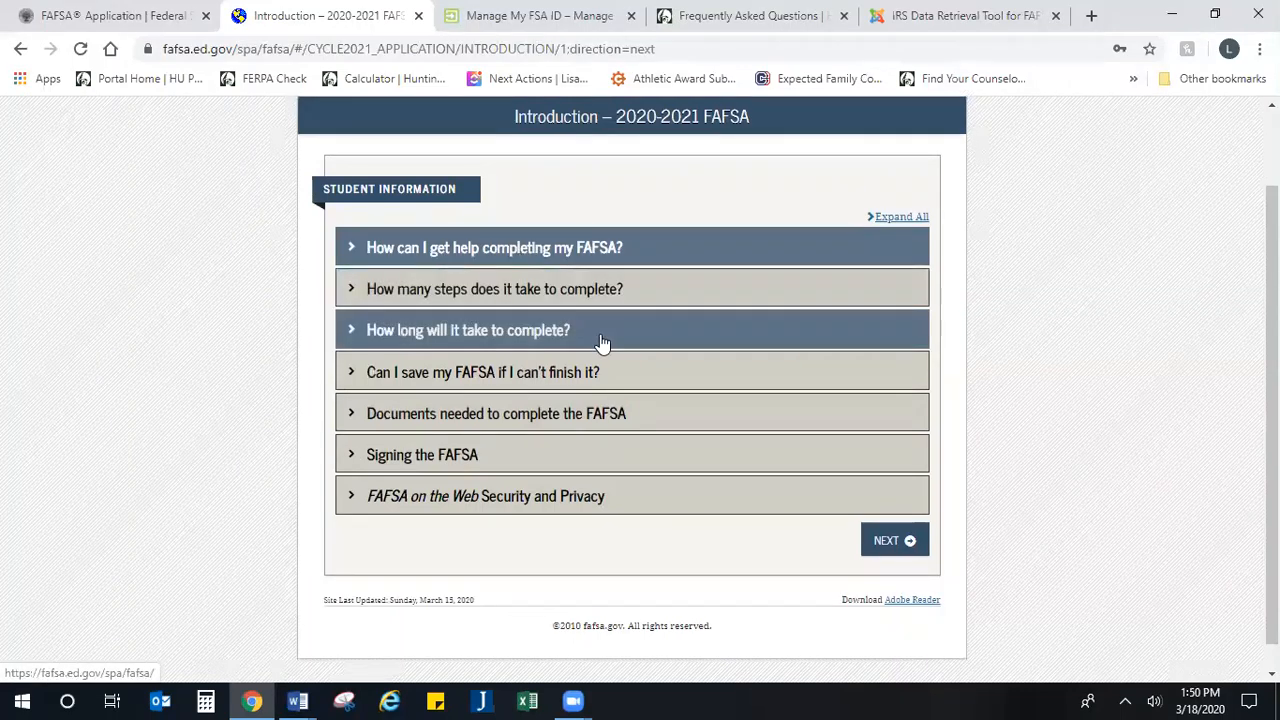
pyautogui.scroll(-1, 820, 505)
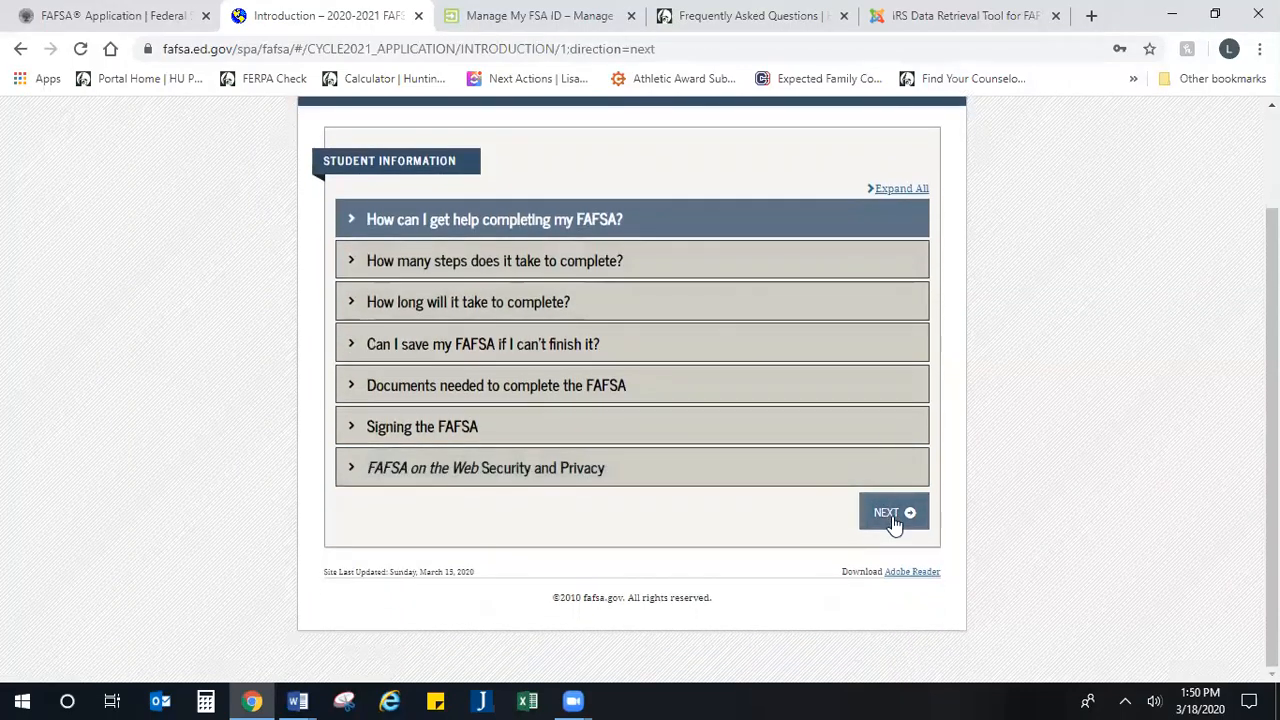
pyautogui.click(880, 515)
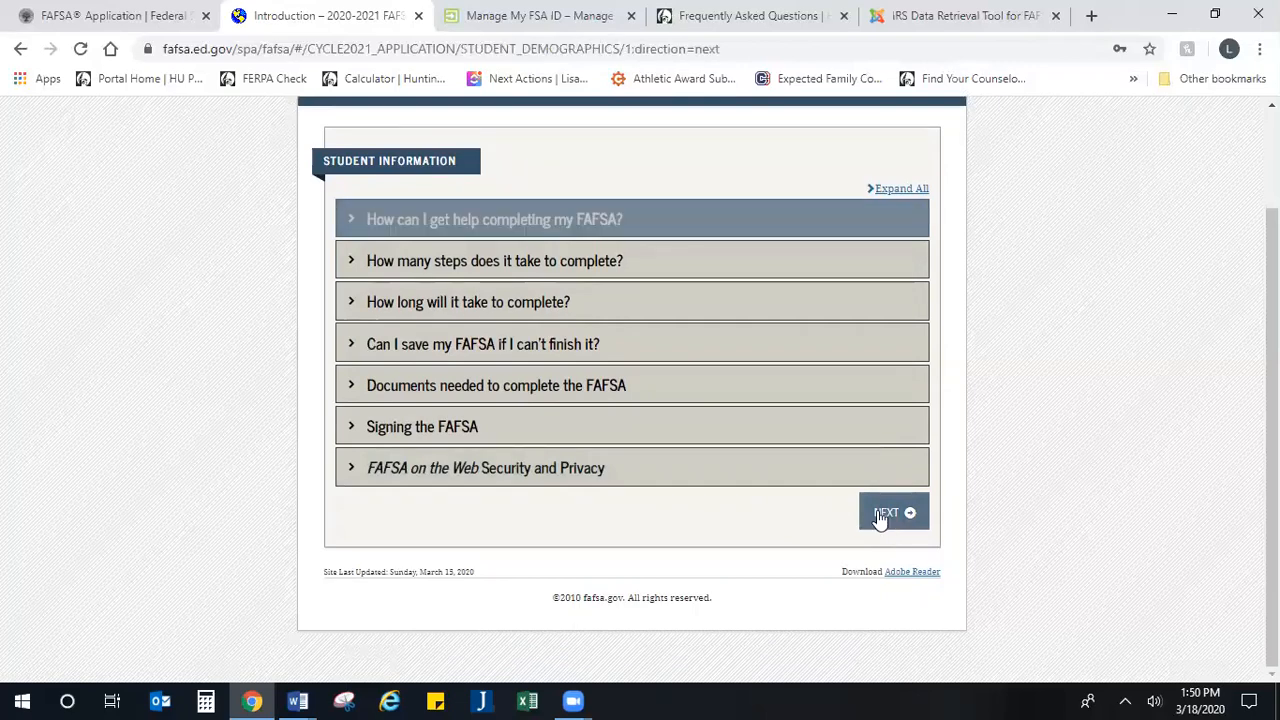
# Step: Review the student's personal information, fill in the middle initial, and continue to the contact details
pyautogui.scroll(-2, 610, 438)
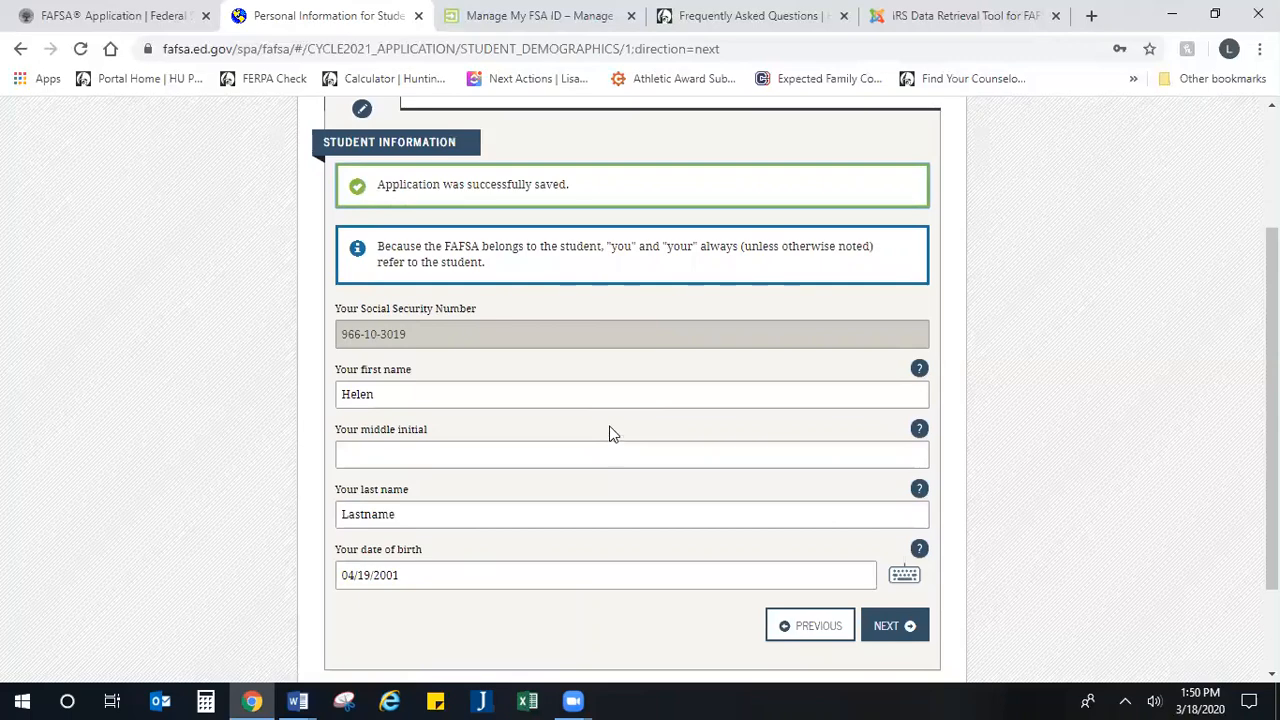
pyautogui.scroll(1, 608, 437)
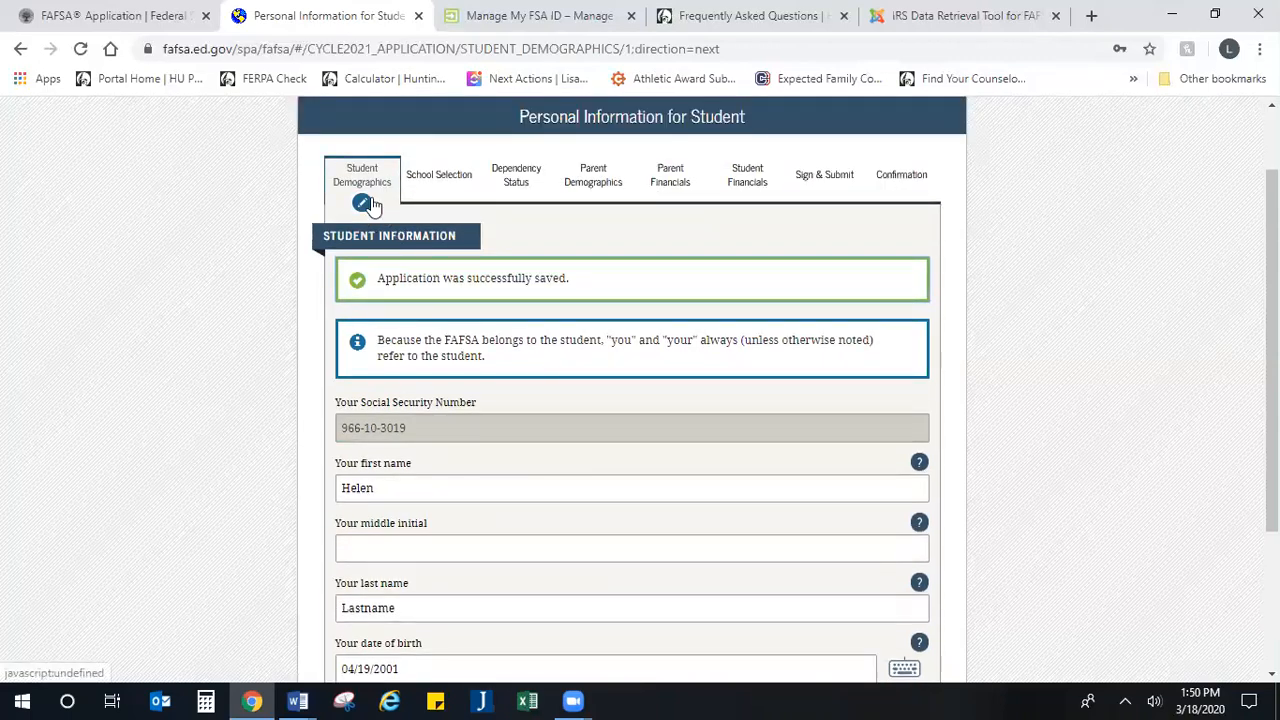
pyautogui.moveTo(772, 118); pyautogui.dragTo(435, 113)
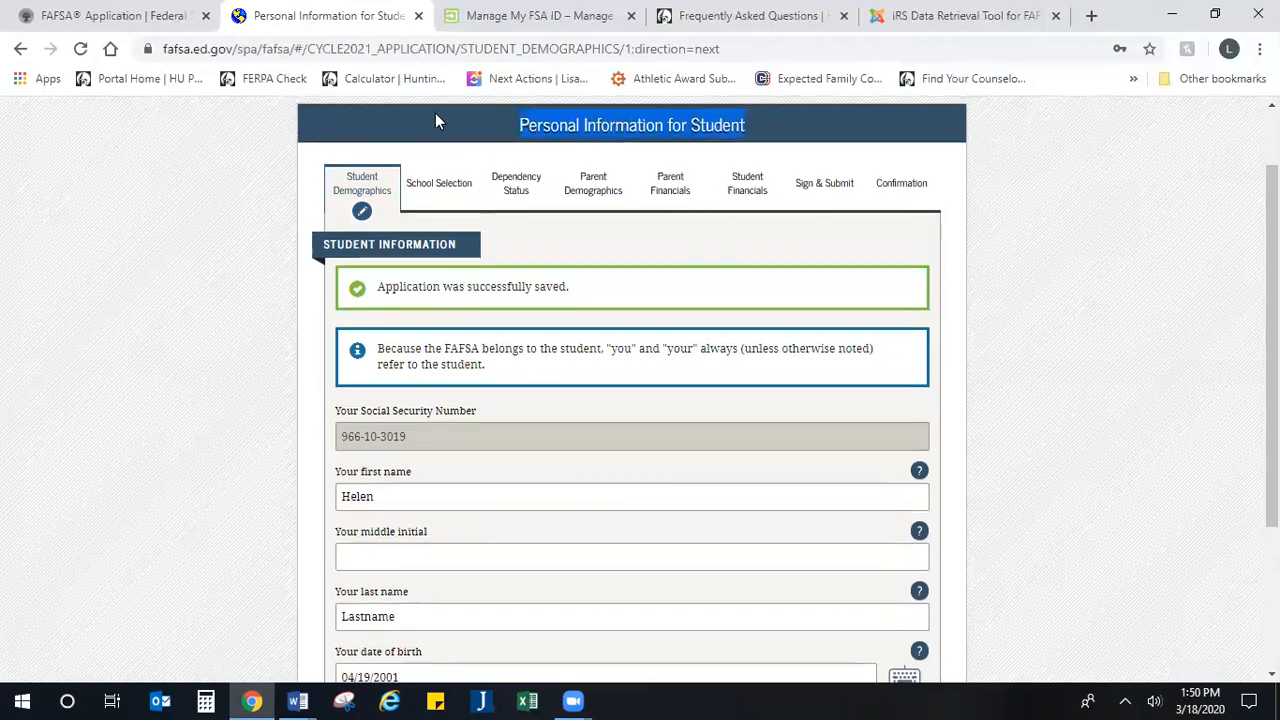
pyautogui.scroll(1, 435, 113)
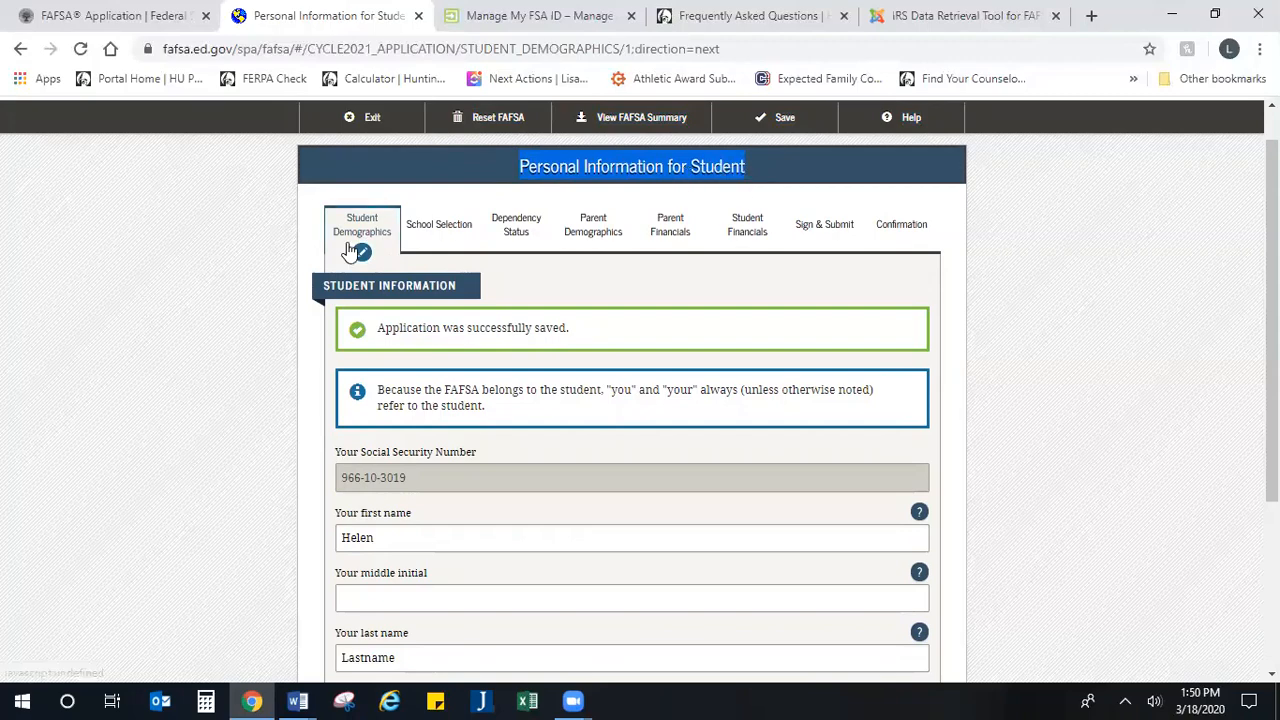
pyautogui.scroll(-1, 400, 397)
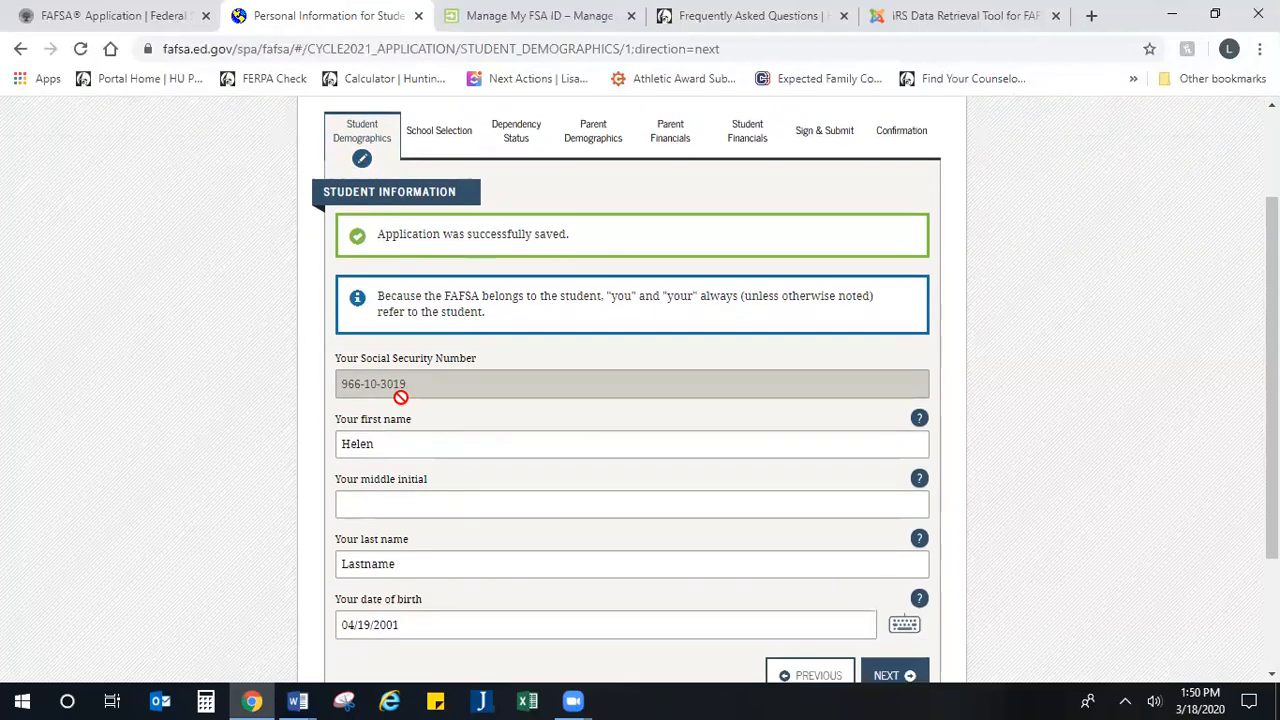
pyautogui.scroll(-2, 400, 397)
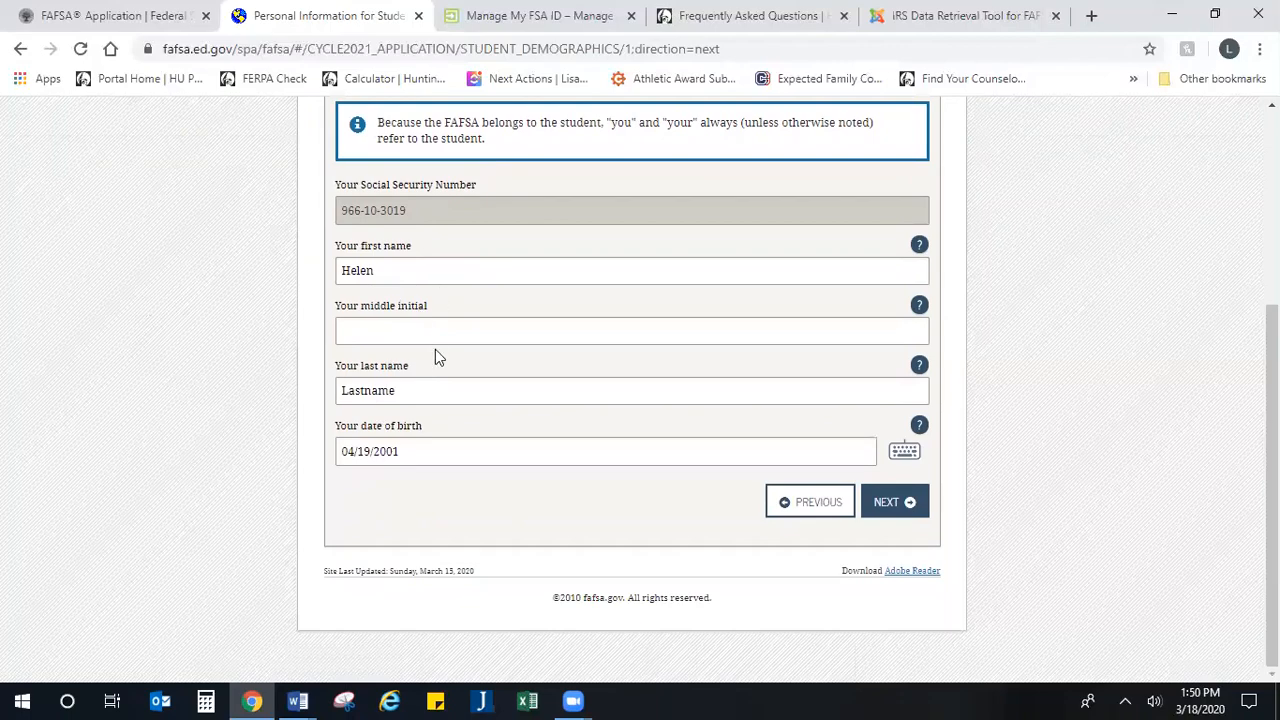
pyautogui.click(436, 333)
pyautogui.write('M')
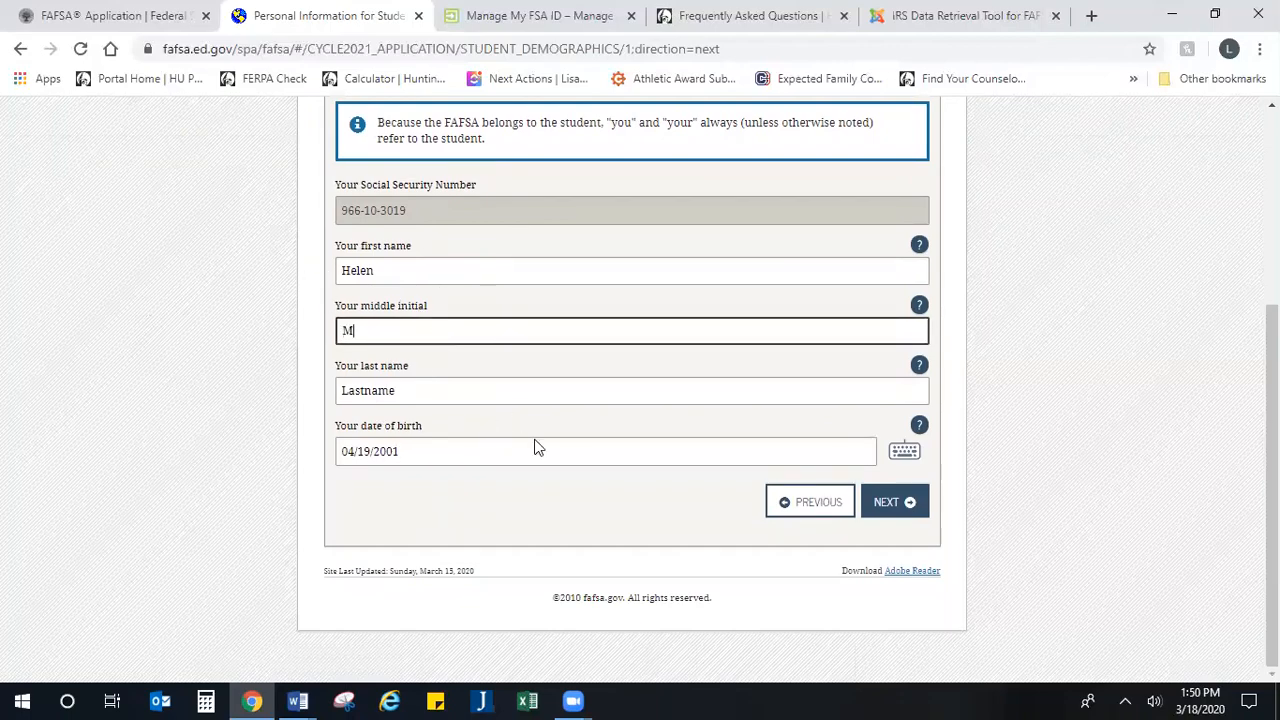
pyautogui.click(900, 507)
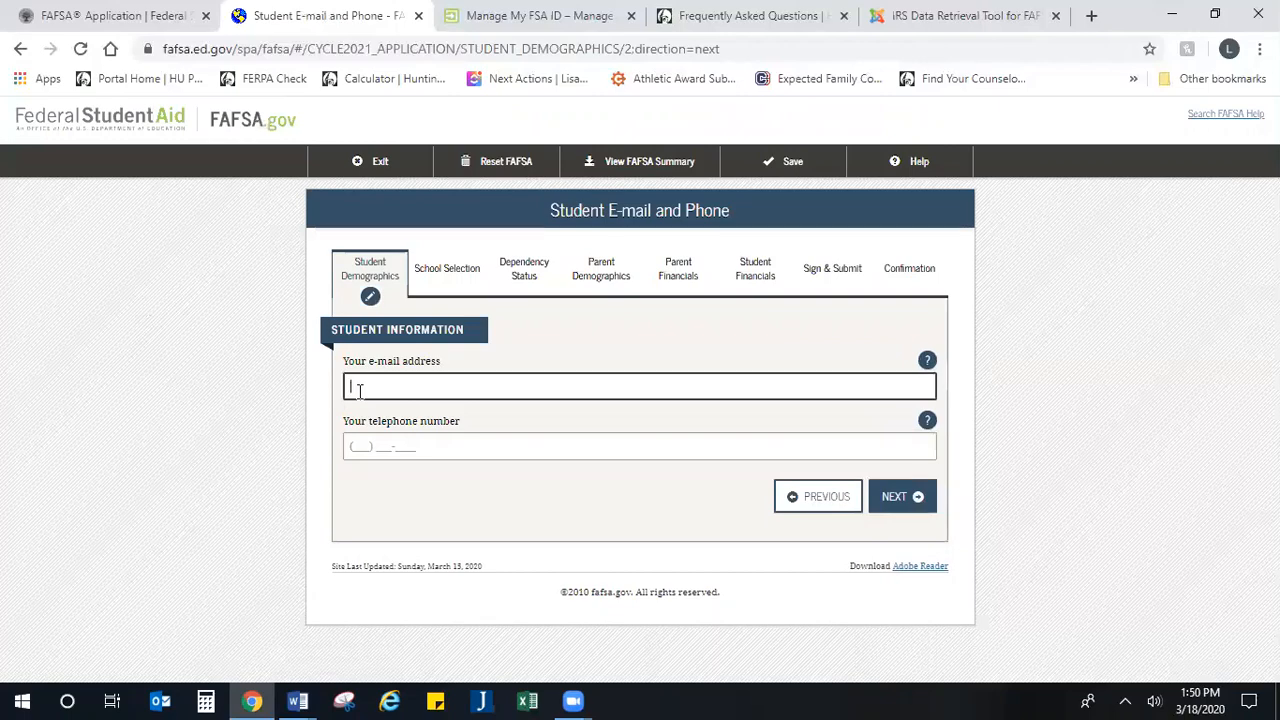
# Step: Fill in the student's e-mail address and repeat it in the confirmation field
pyautogui.write('hlastname@')
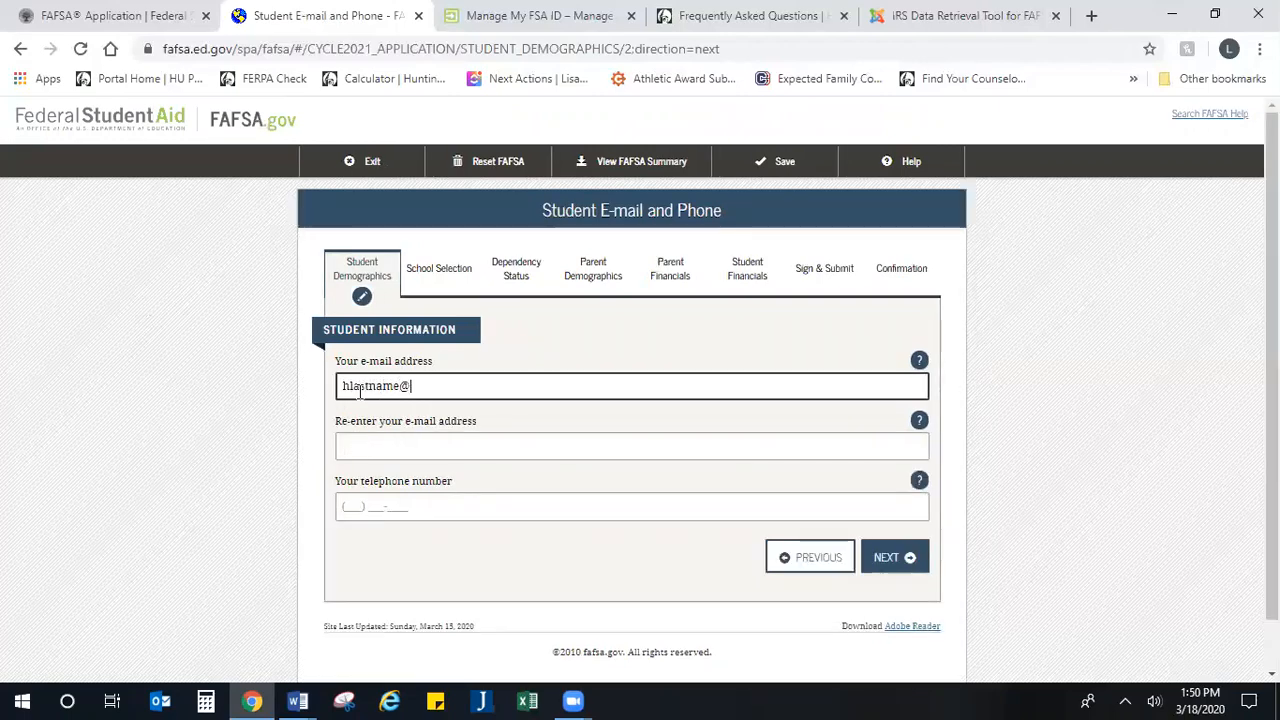
pyautogui.write('gmail.com')
pyautogui.press('Tab')
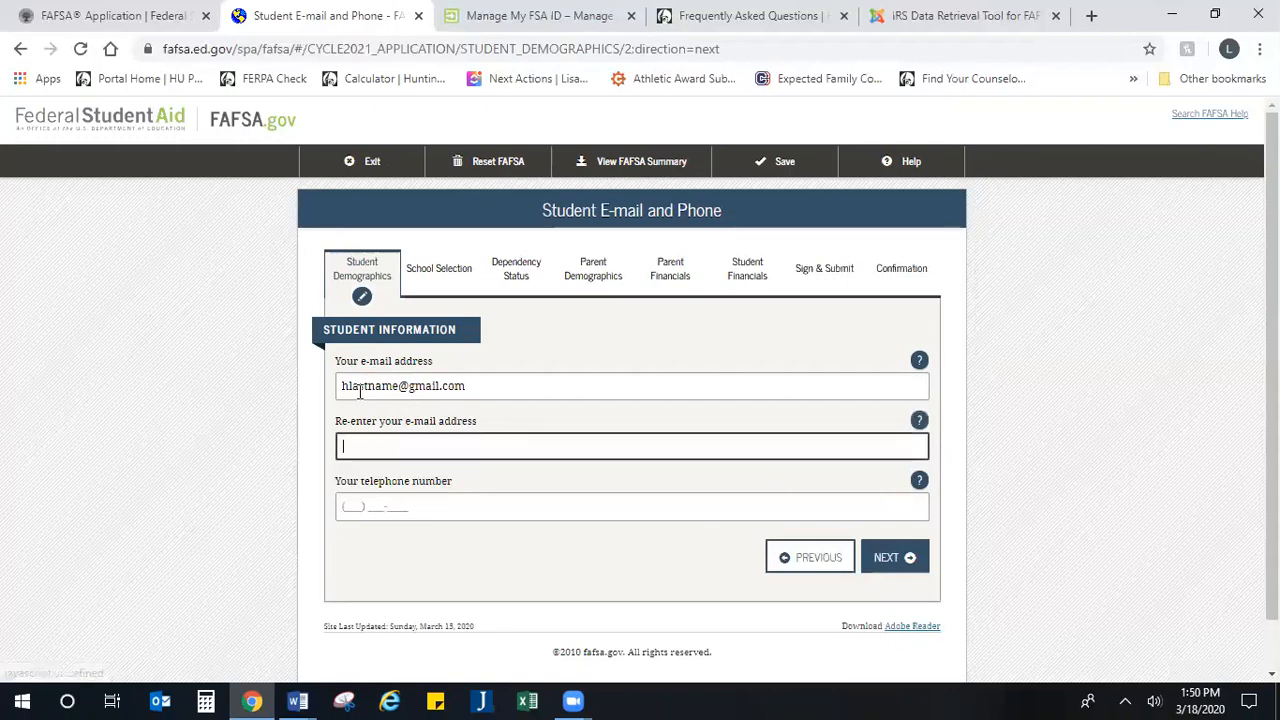
pyautogui.write('hlastname@')
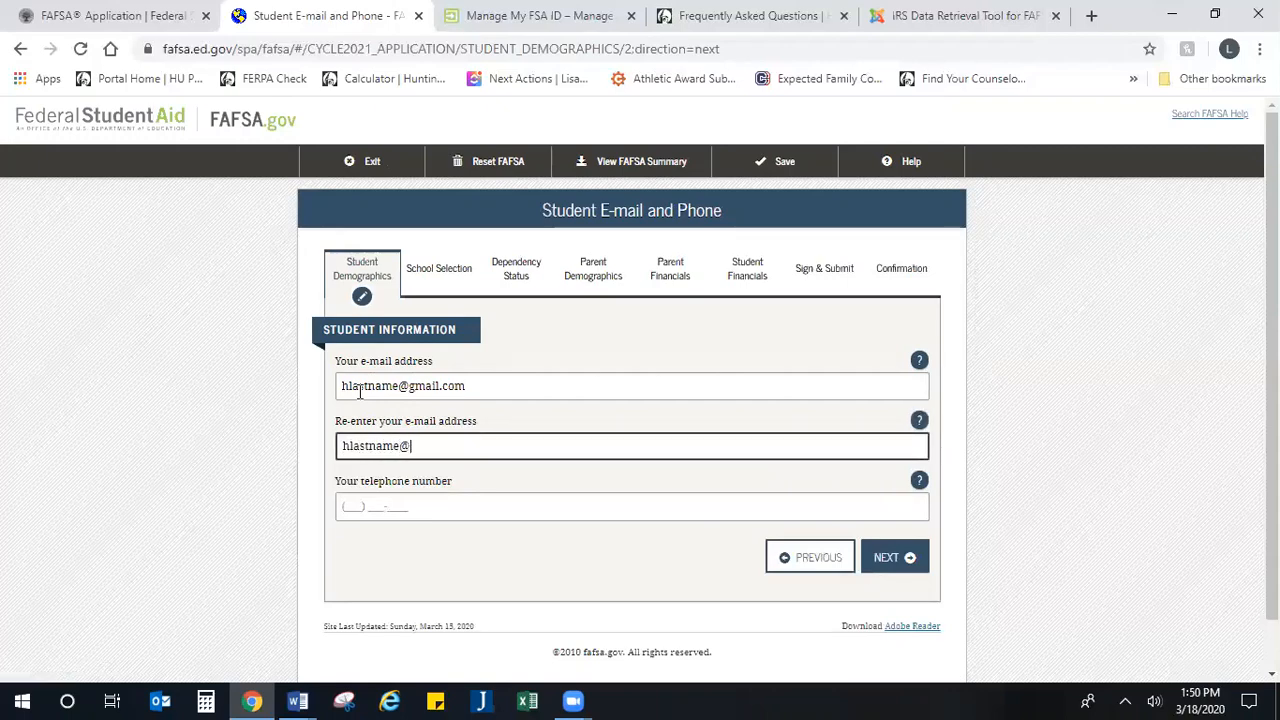
pyautogui.write('gmail.com')
pyautogui.press('Tab')
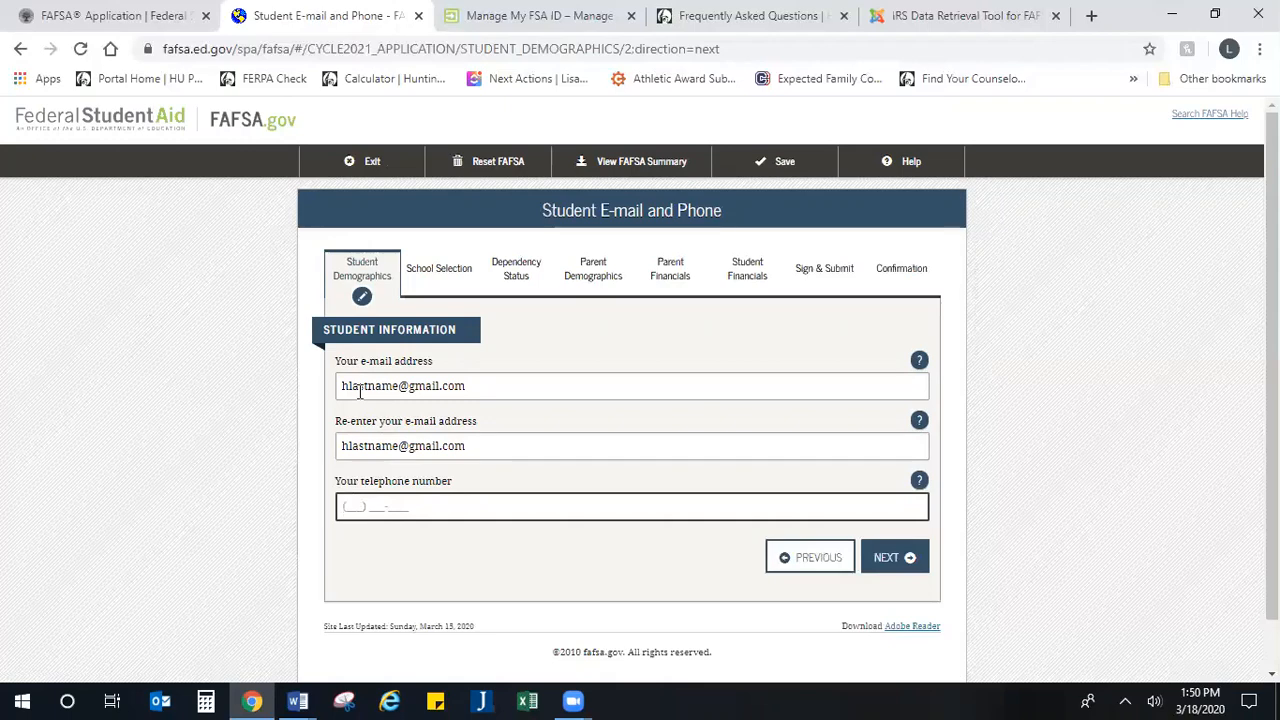
# Step: Fill in the student's telephone number and continue to the address page
pyautogui.write('555) 123-4567')
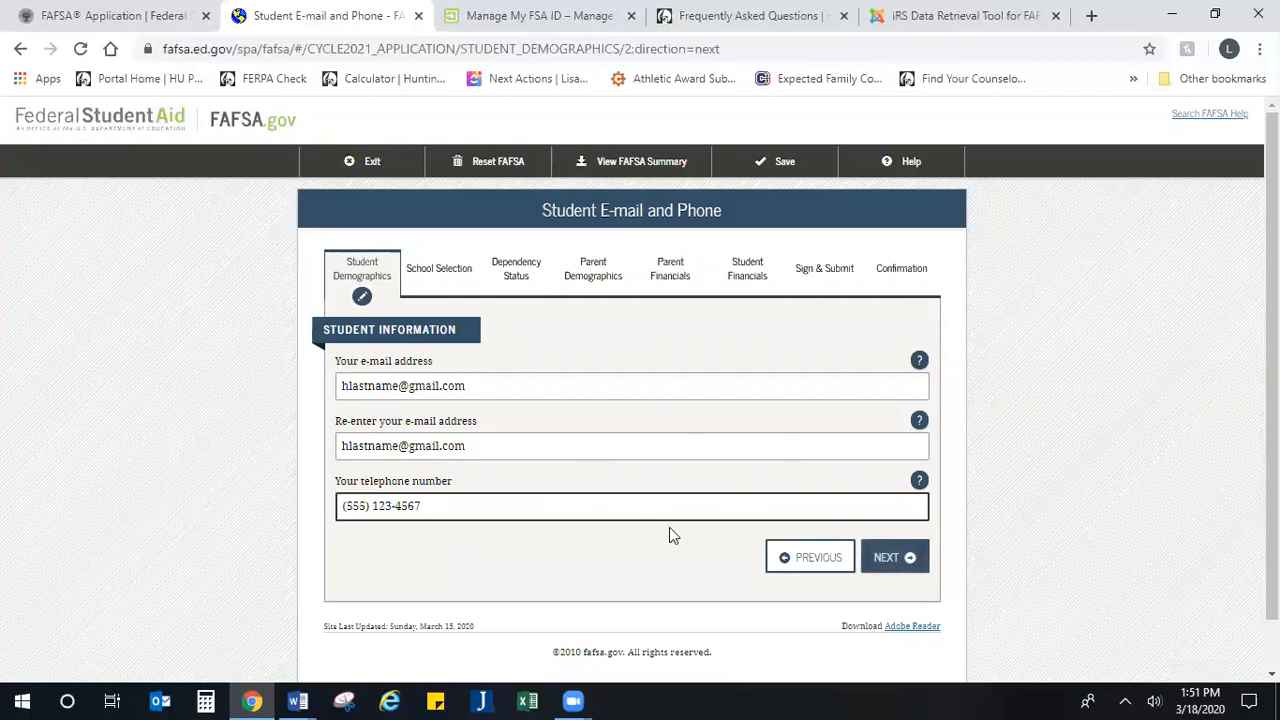
pyautogui.click(883, 561)
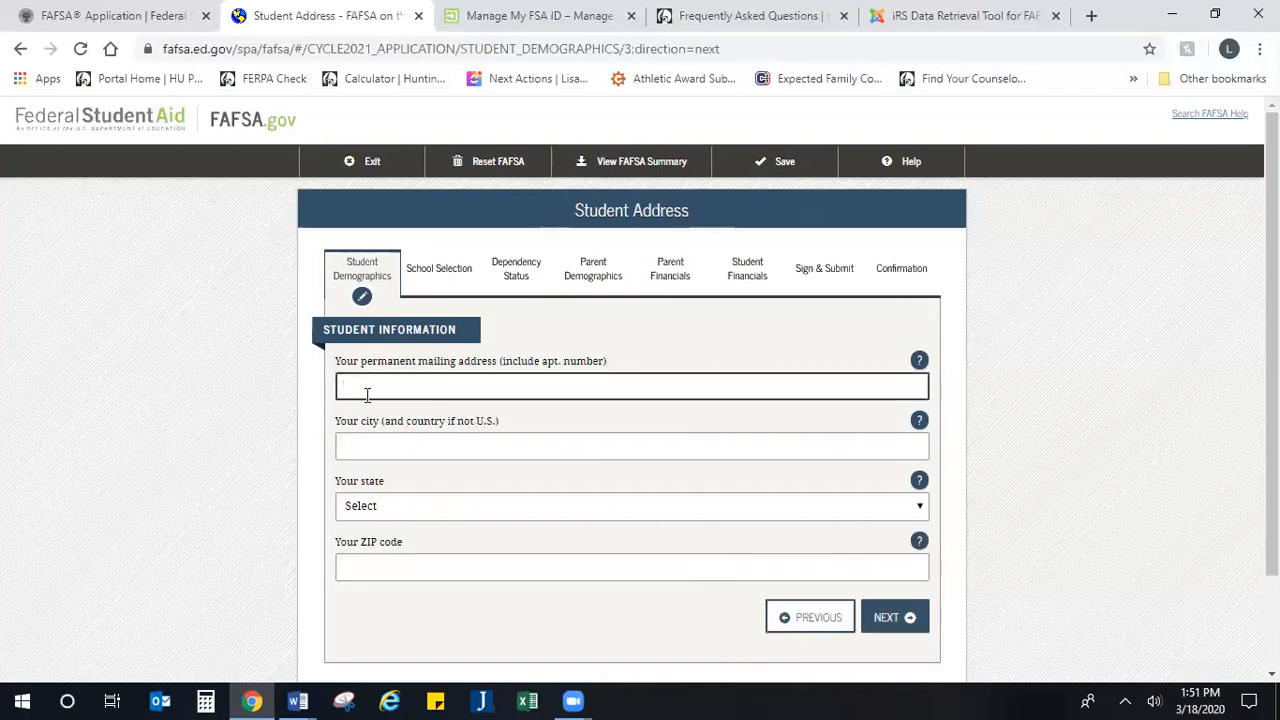
# Step: Fill in the student's permanent street address and city
pyautogui.write('9696')
pyautogui.press('BackSpace')
pyautogui.press('BackSpace')
pyautogui.press('BackSpace')
pyautogui.write('1234')
pyautogui.write('in S')
pyautogui.press('Tab')
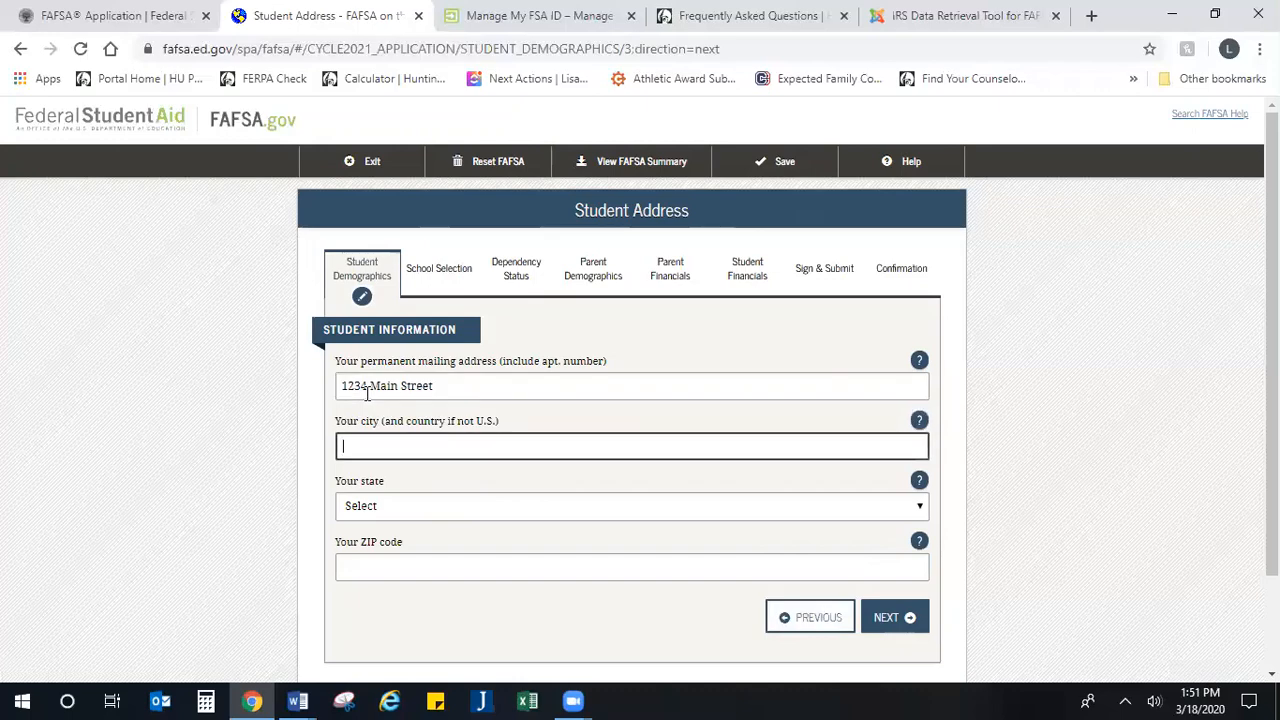
pyautogui.write('Indianapolis')
pyautogui.press('Tab')
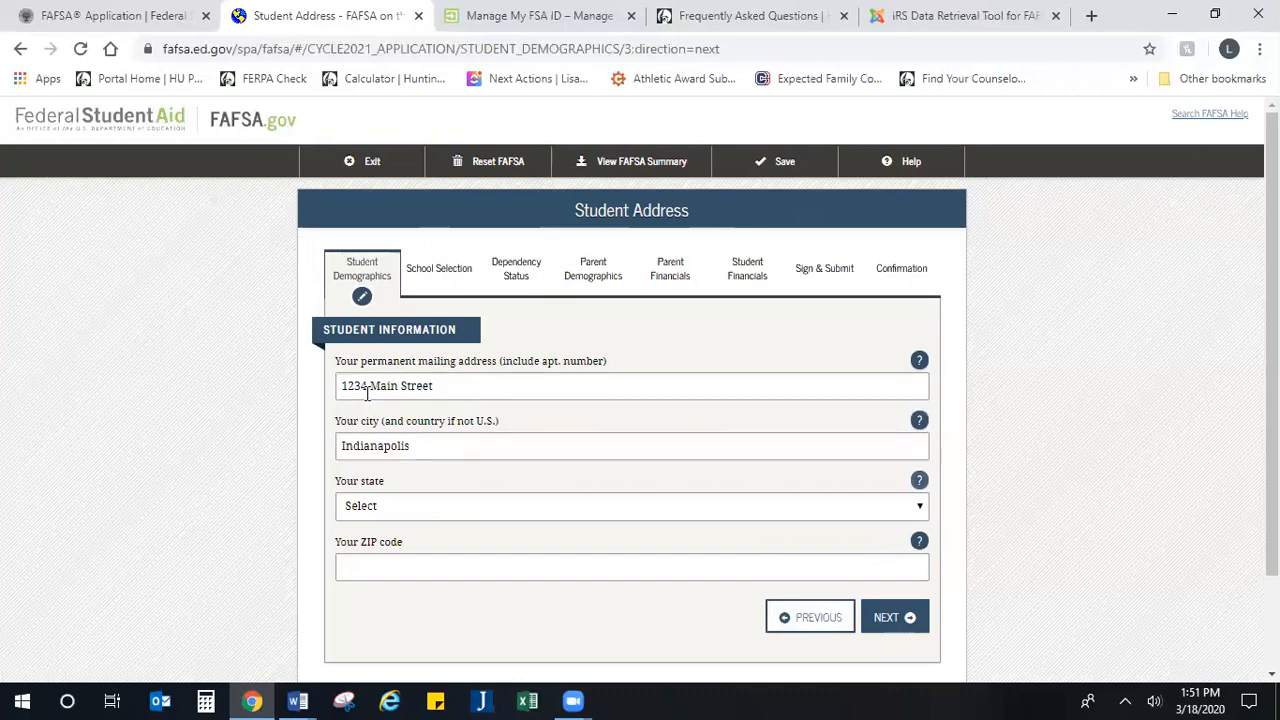
# Step: Choose the student's state of residence and fill in the ZIP code
pyautogui.press('Tab')
pyautogui.write('in')
pyautogui.press('Tab')
pyautogui.press('Tab')
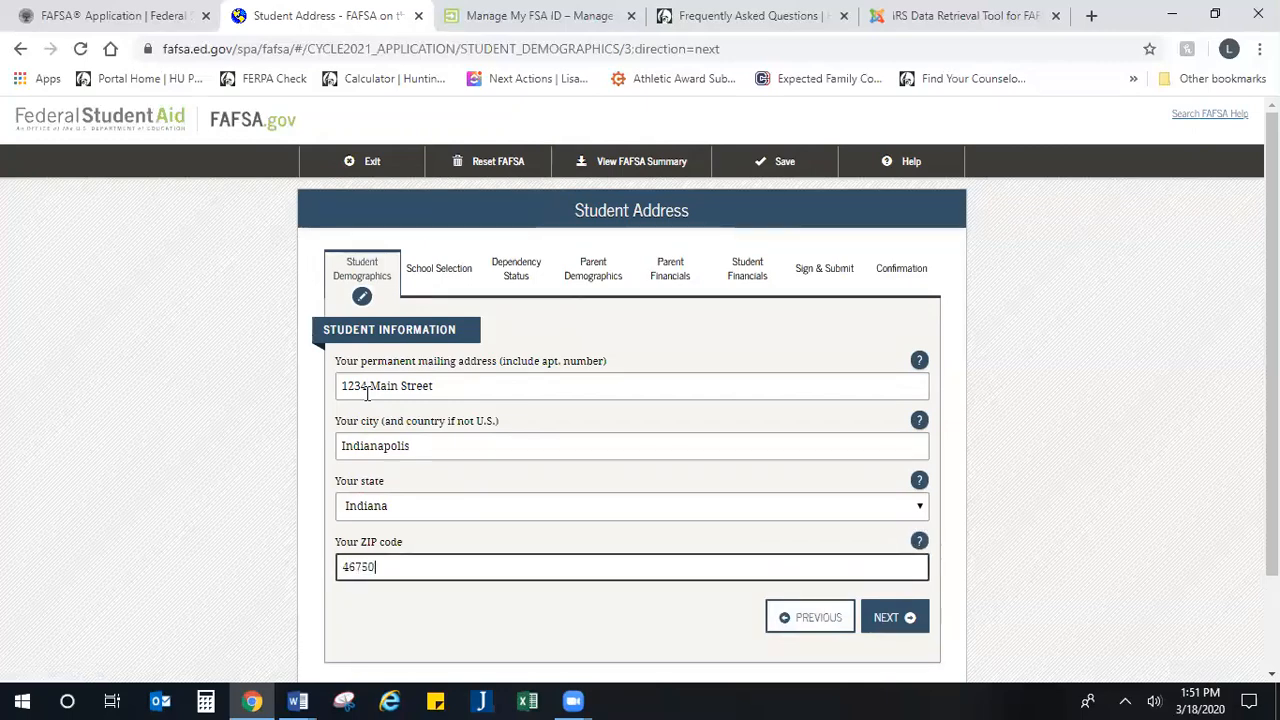
# Step: Finish filling in the student's ZIP code and continue to the residency and eligibility page
pyautogui.write('750')
pyautogui.press('Tab')
pyautogui.scroll(-1, 367, 393)
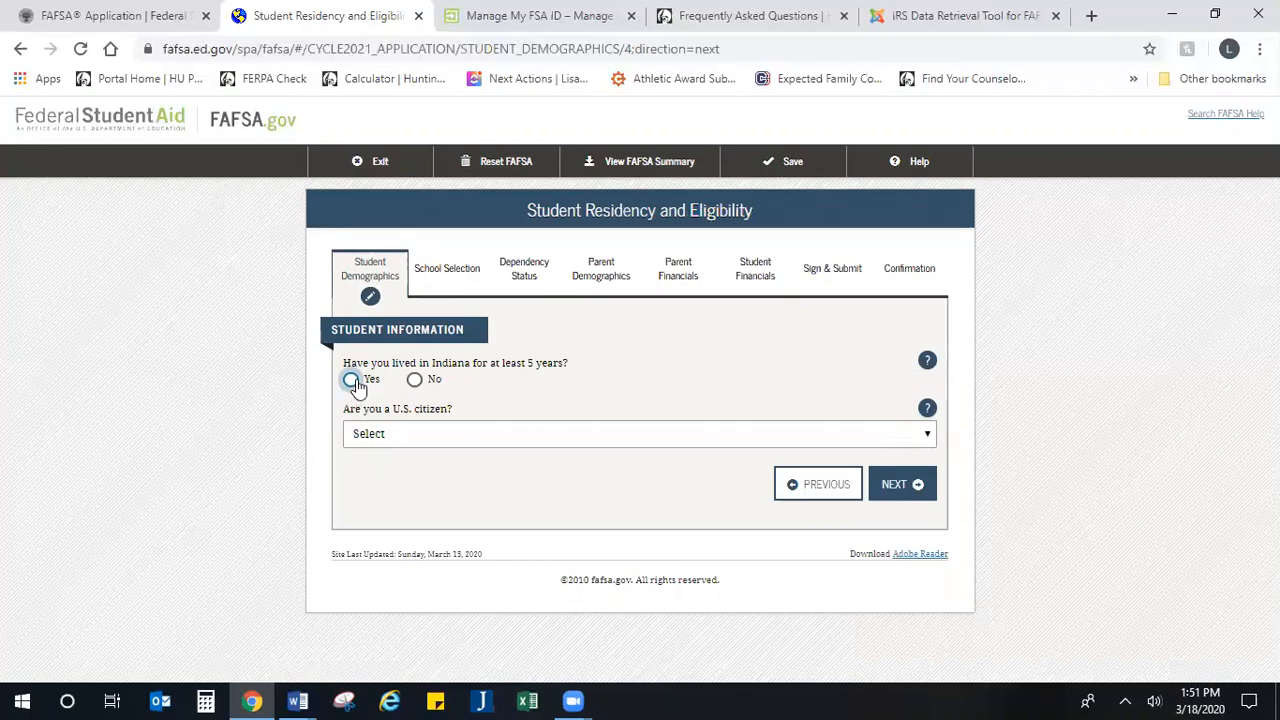
# Step: Answer Yes to the student having lived in Indiana for at least 5 years
pyautogui.click(352, 386)
pyautogui.moveTo(591, 366); pyautogui.dragTo(355, 390)
pyautogui.click(414, 380)
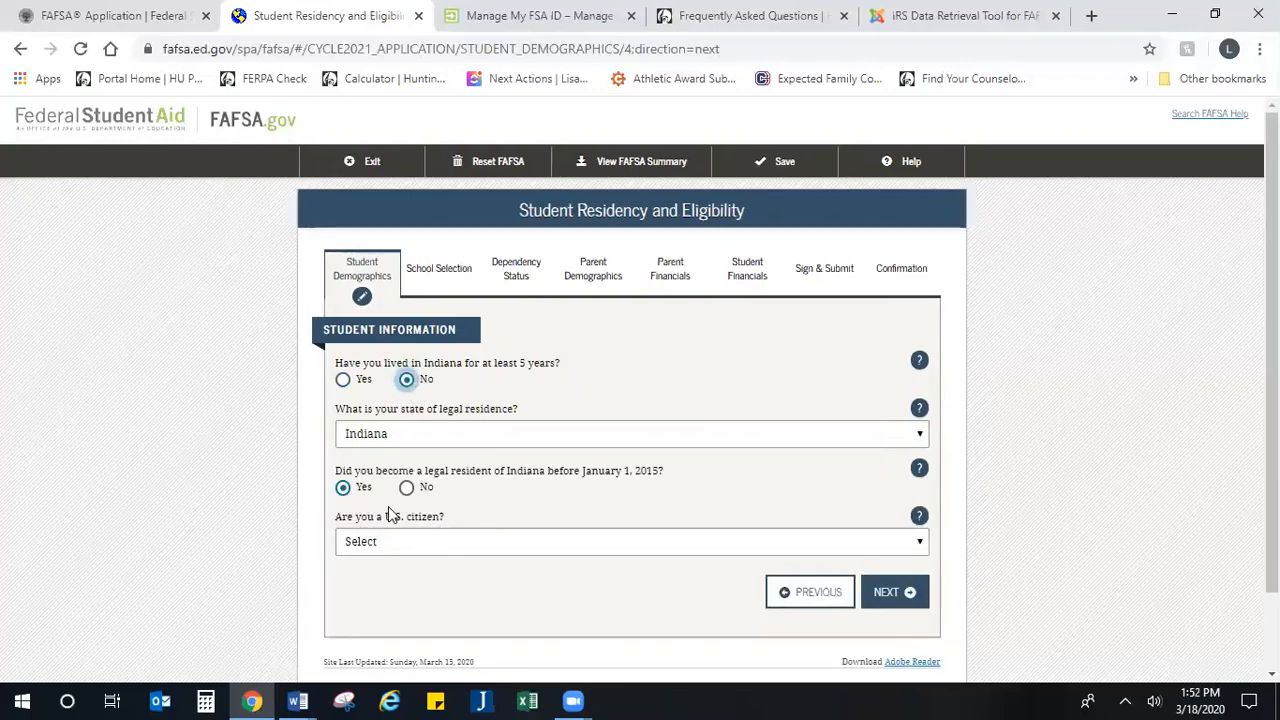
pyautogui.click(341, 383)
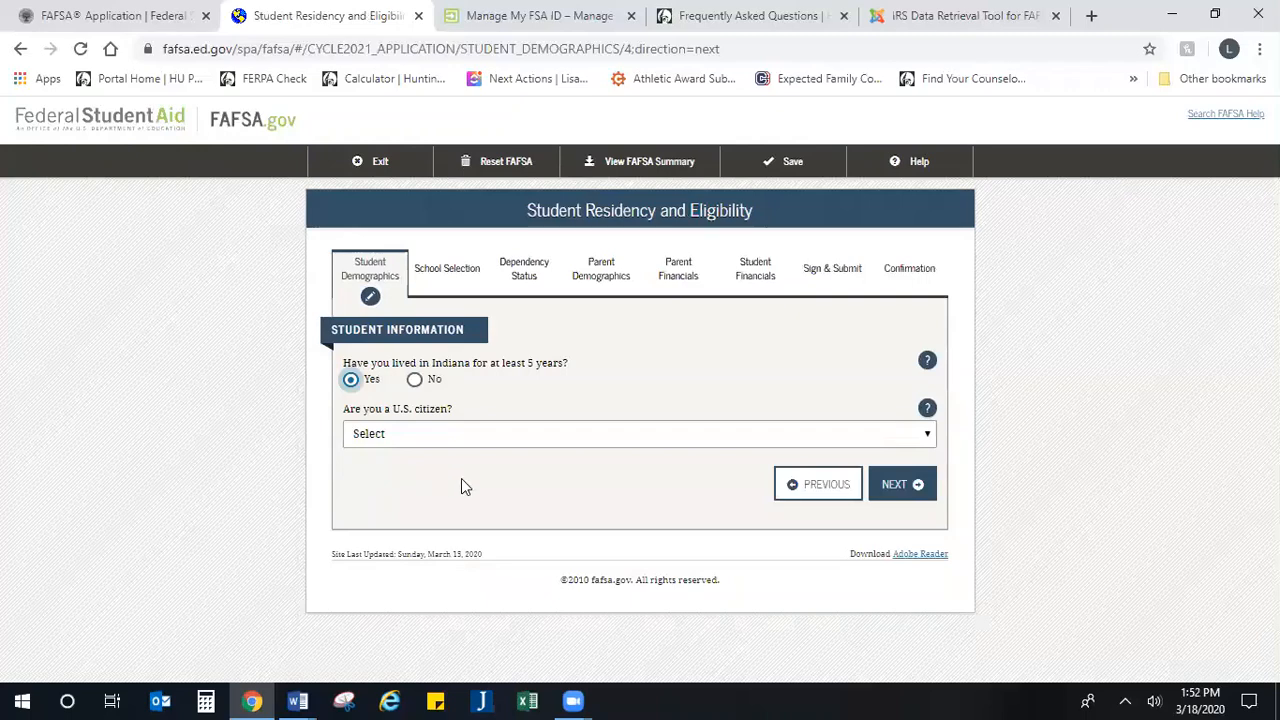
# Step: Set the citizenship answer to "Yes, I am a U.S. citizen (or U.S. national)" and continue to the education page
pyautogui.click(455, 433)
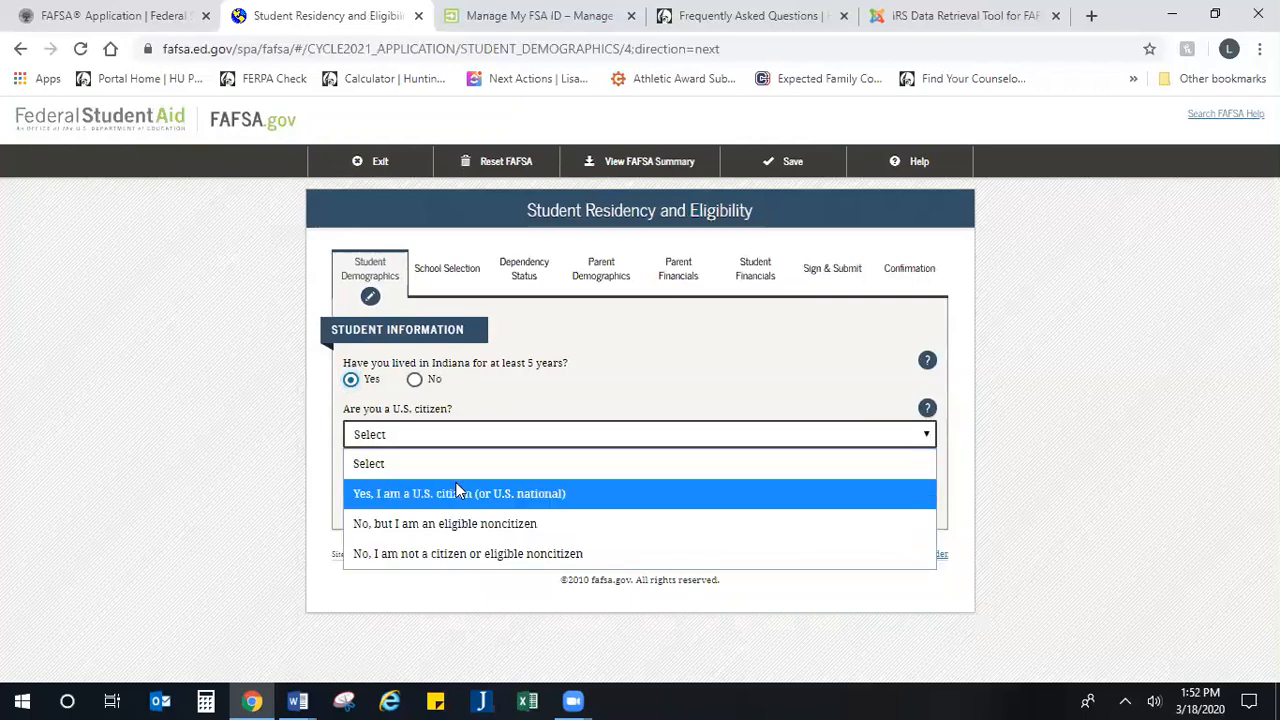
pyautogui.click(455, 491)
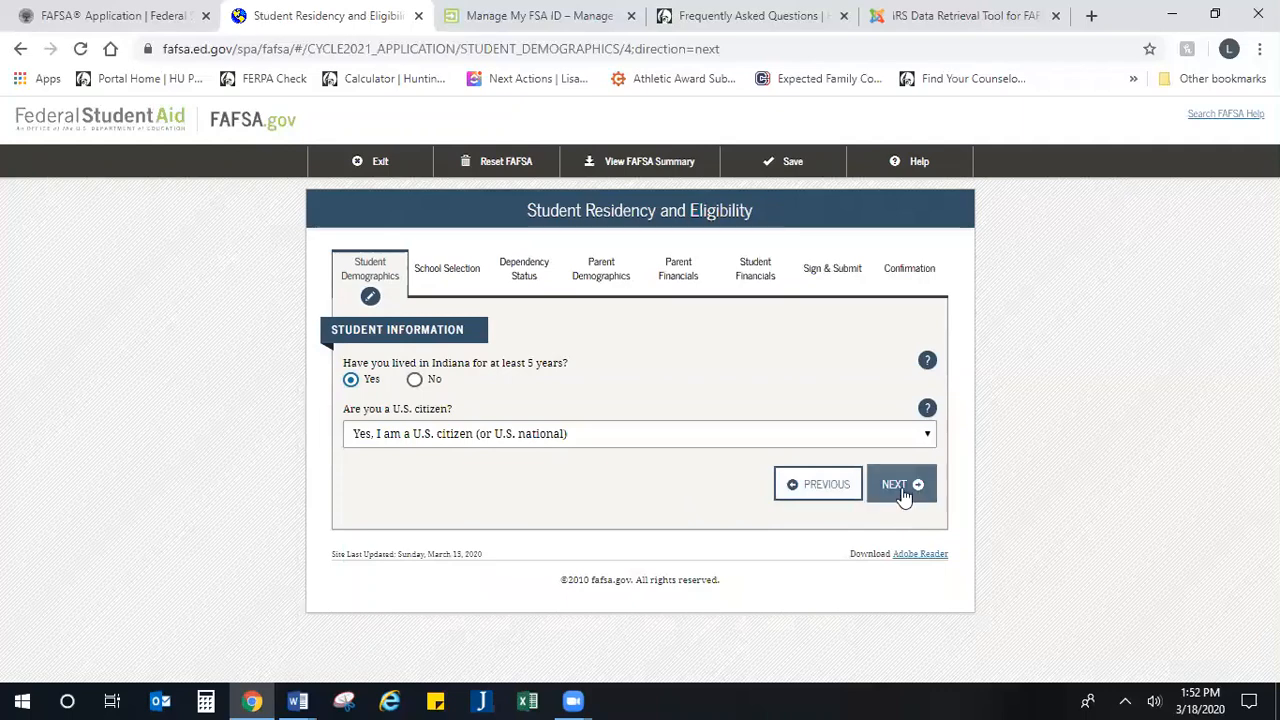
pyautogui.click(608, 437)
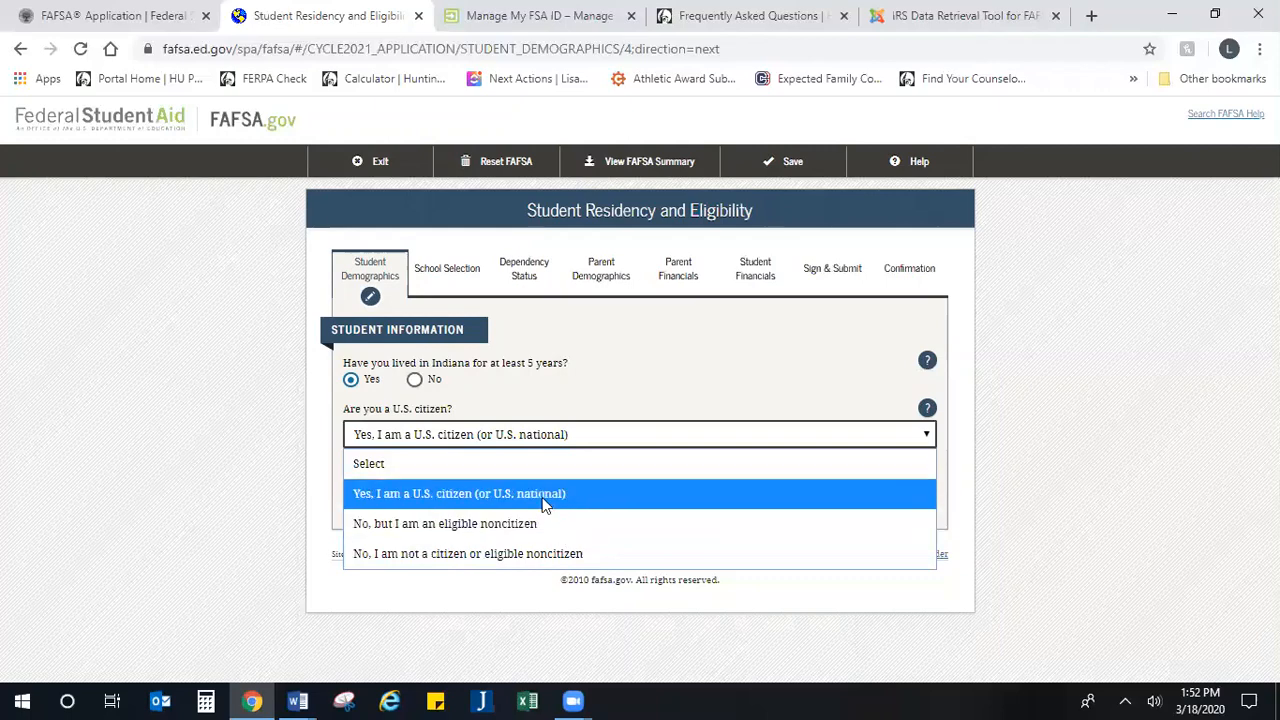
pyautogui.click(578, 491)
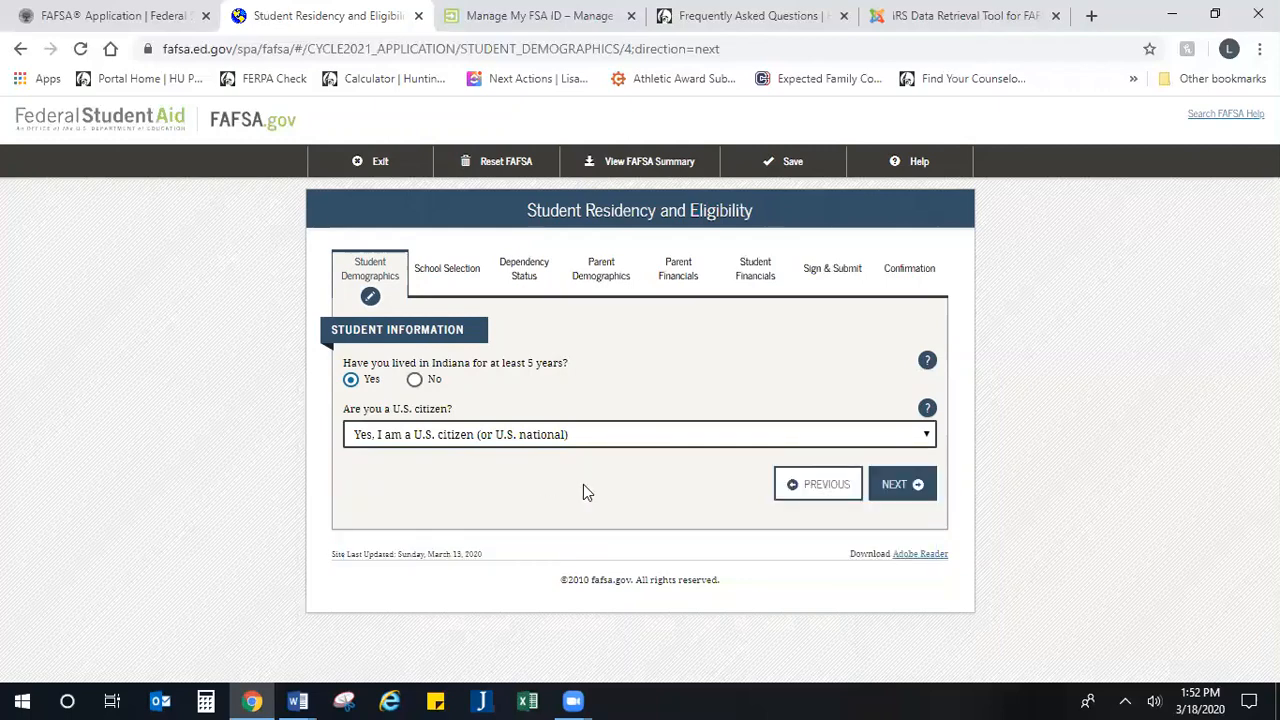
pyautogui.click(913, 496)
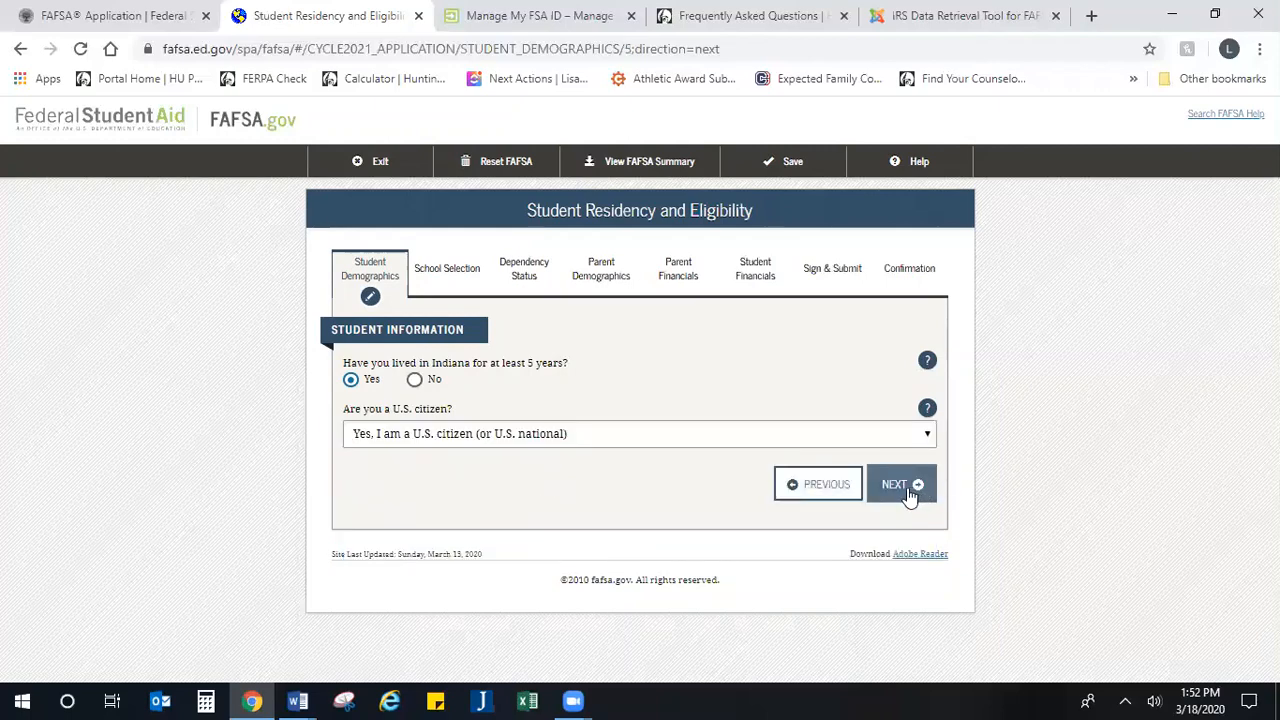
# Step: Set the high school completion status to High school diploma and the college degree being worked on to 1st bachelor's degree
pyautogui.scroll(-2, 441, 487)
pyautogui.scroll(-1, 441, 487)
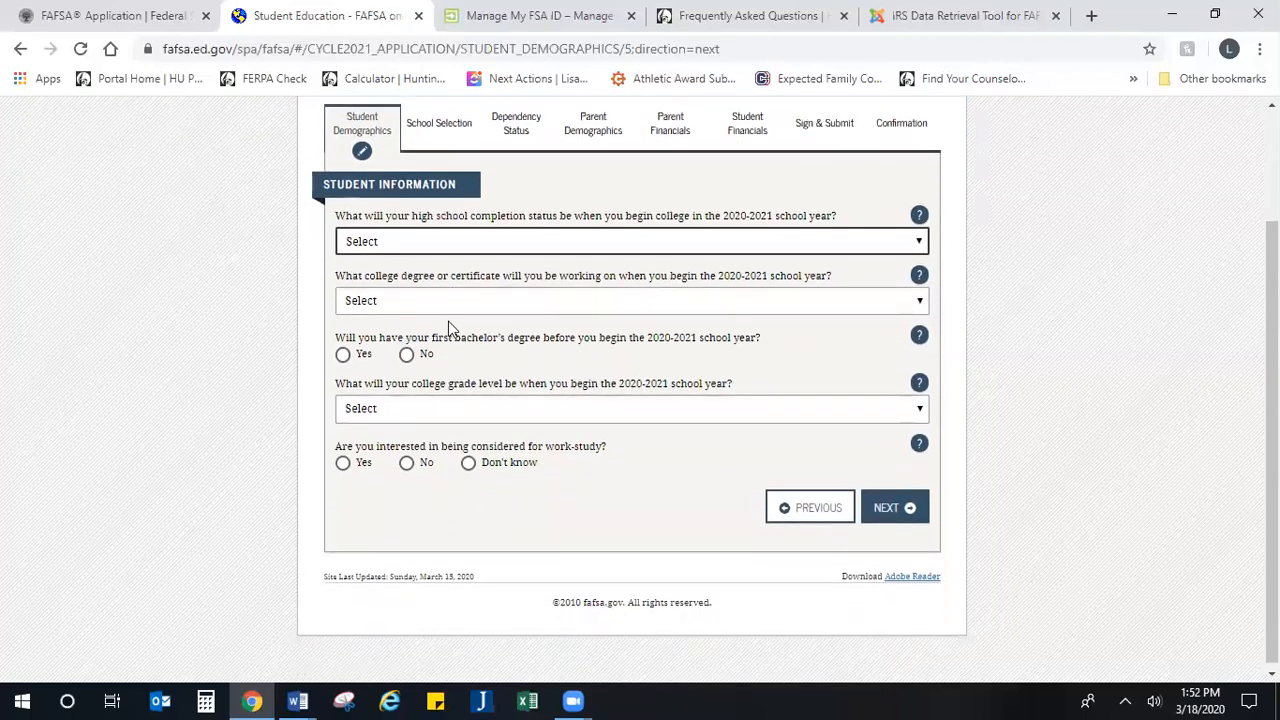
pyautogui.click(500, 240)
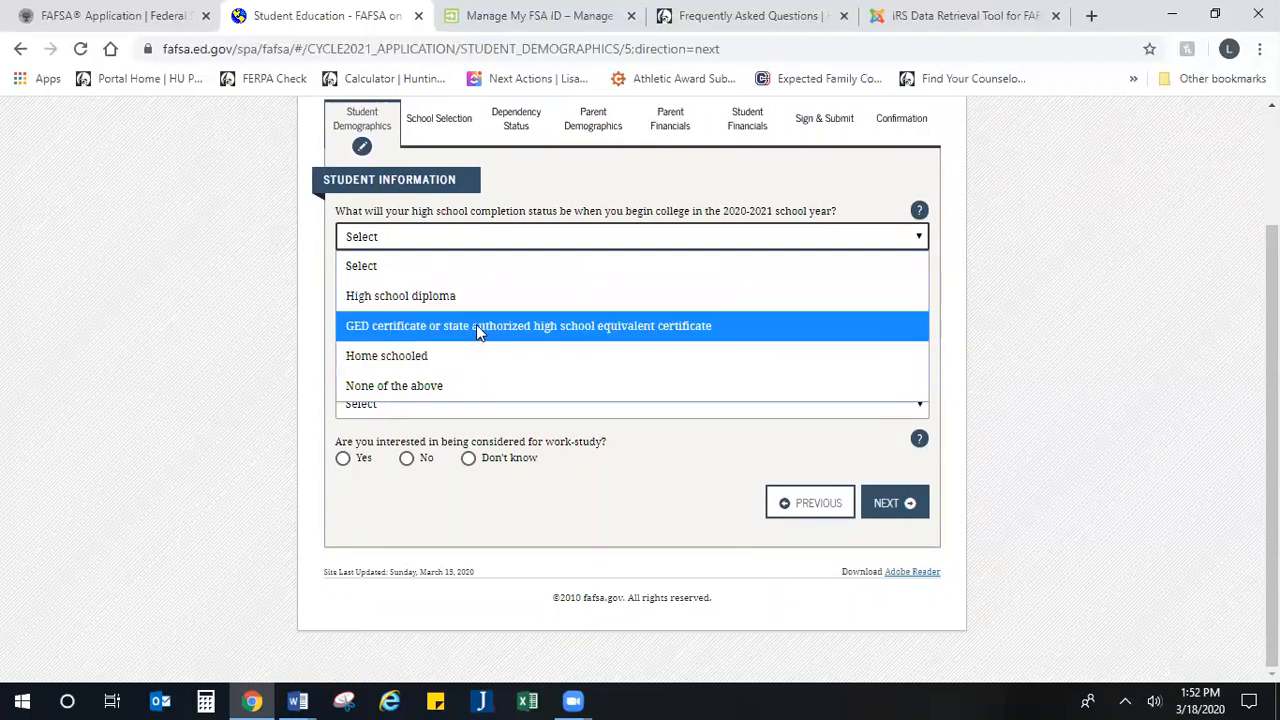
pyautogui.click(416, 298)
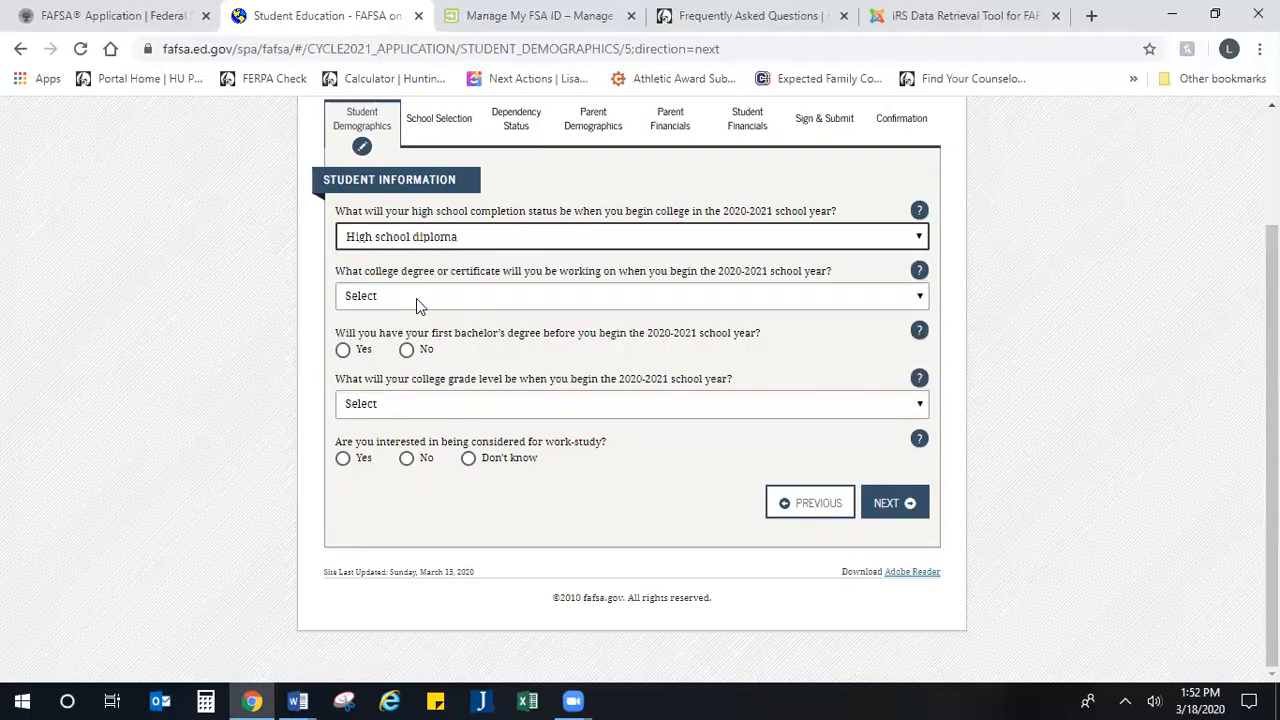
pyautogui.click(418, 302)
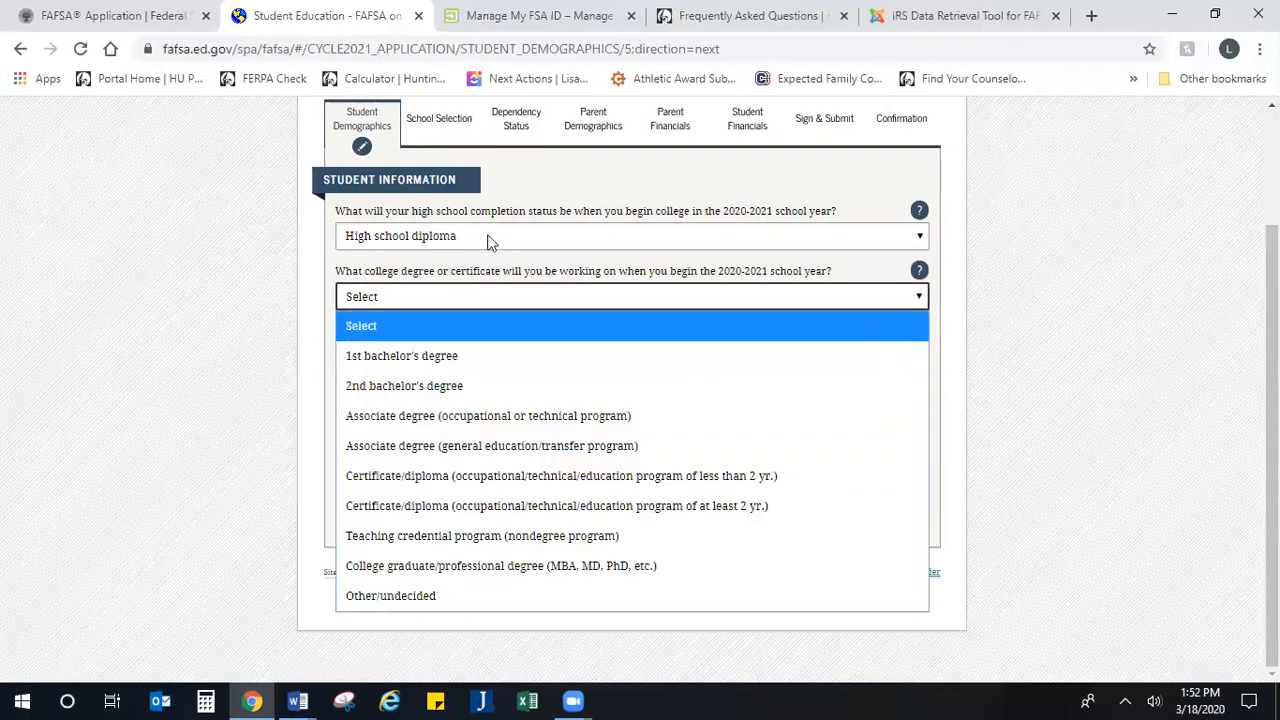
pyautogui.click(447, 362)
pyautogui.click(430, 306)
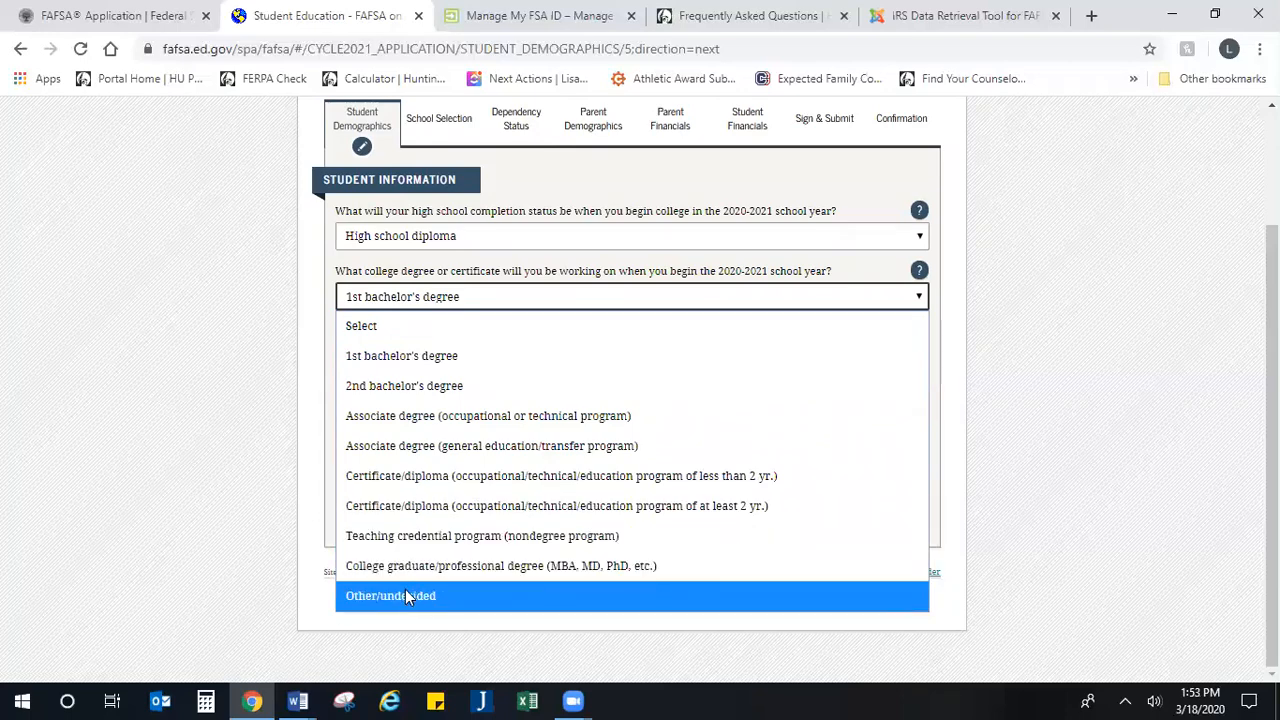
pyautogui.click(424, 362)
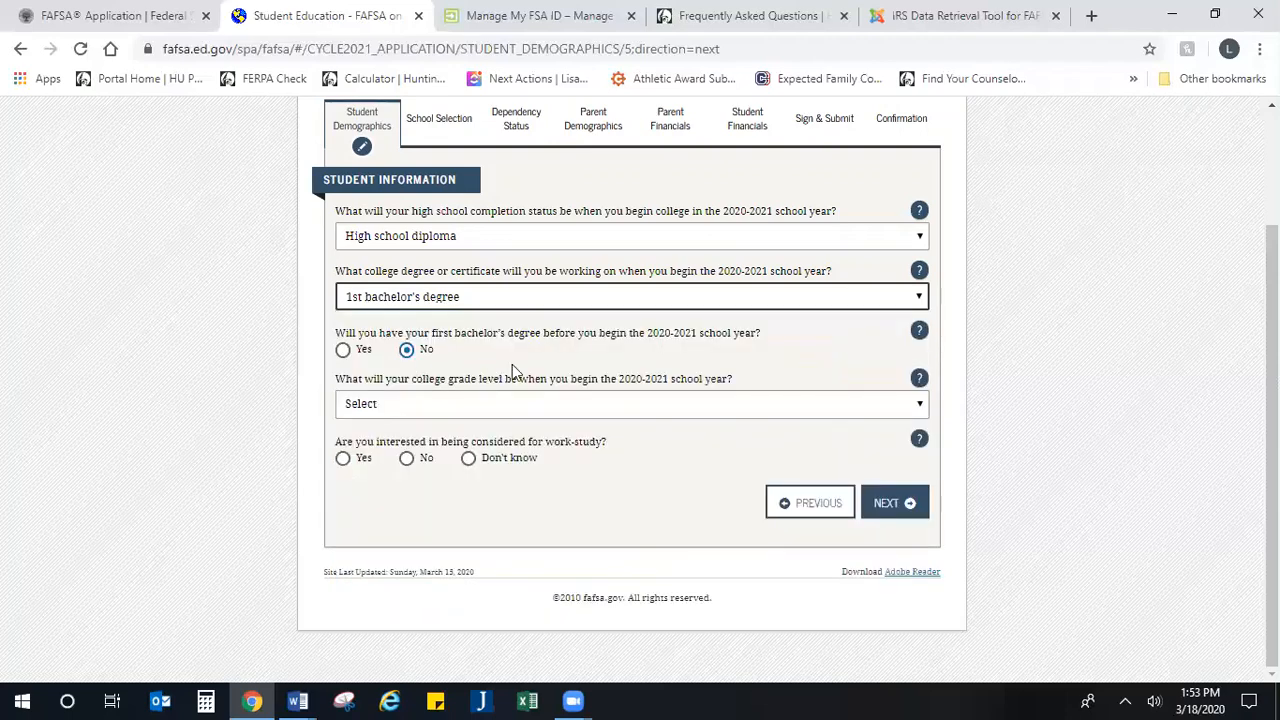
# Step: Answer No to having a first bachelor's degree before 2020-2021 and set the college grade level to "Never attended college/1st yr."
pyautogui.moveTo(465, 335); pyautogui.dragTo(703, 352)
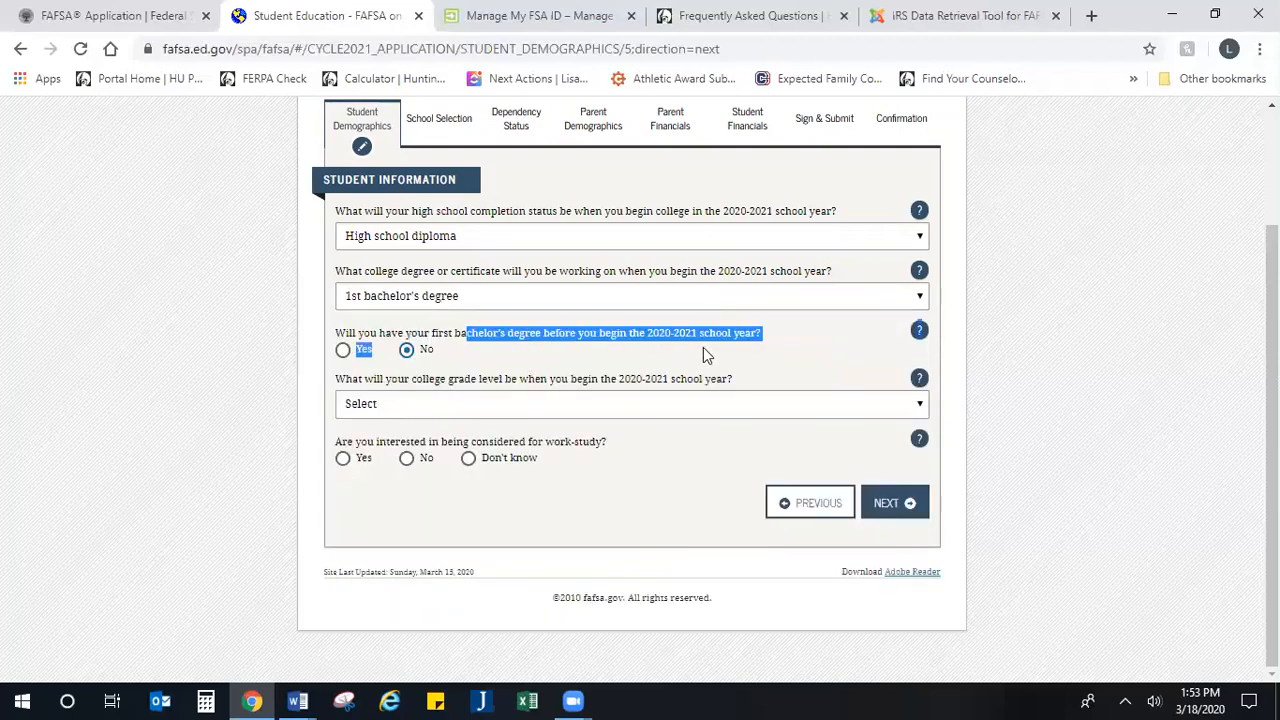
pyautogui.click(706, 354)
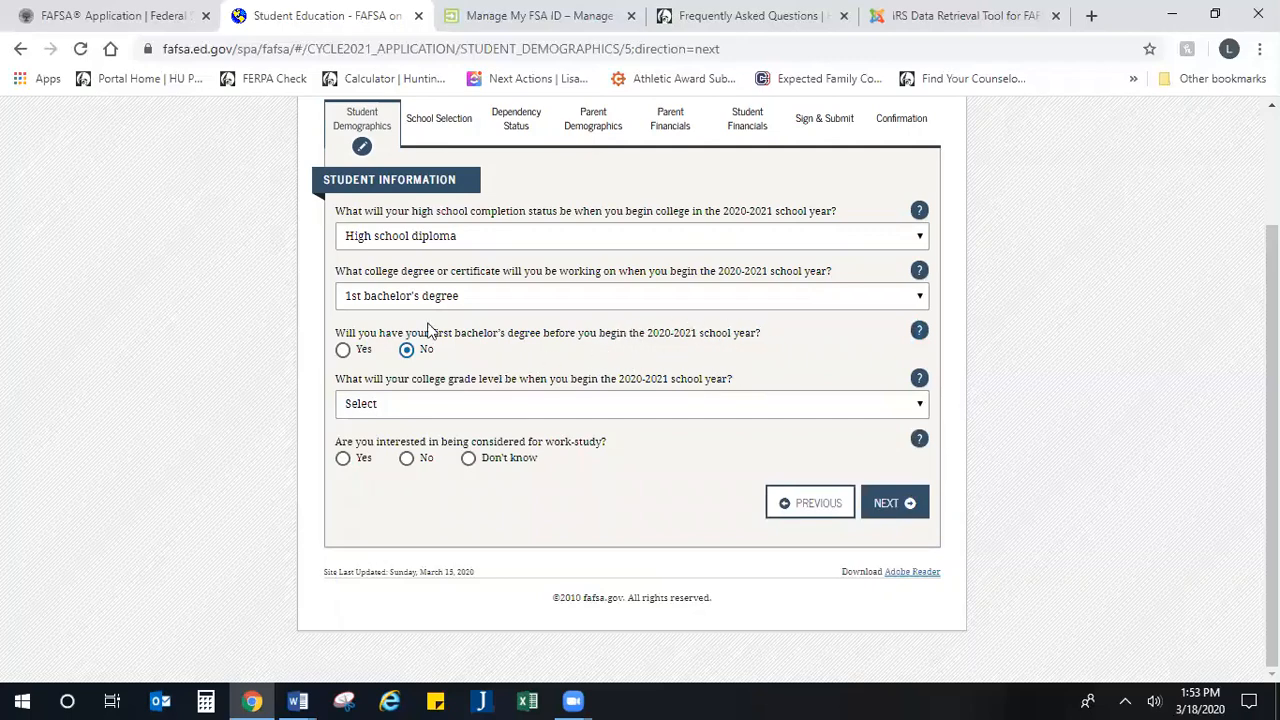
pyautogui.click(405, 352)
pyautogui.click(460, 410)
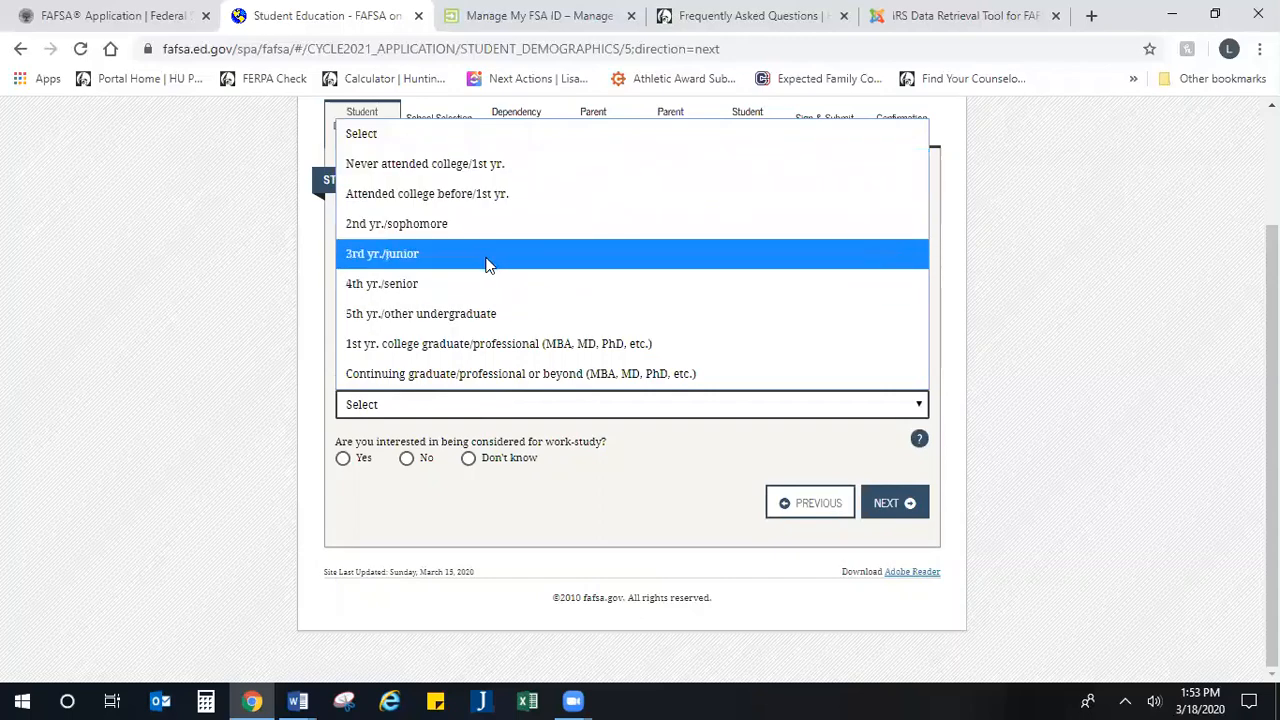
pyautogui.click(535, 170)
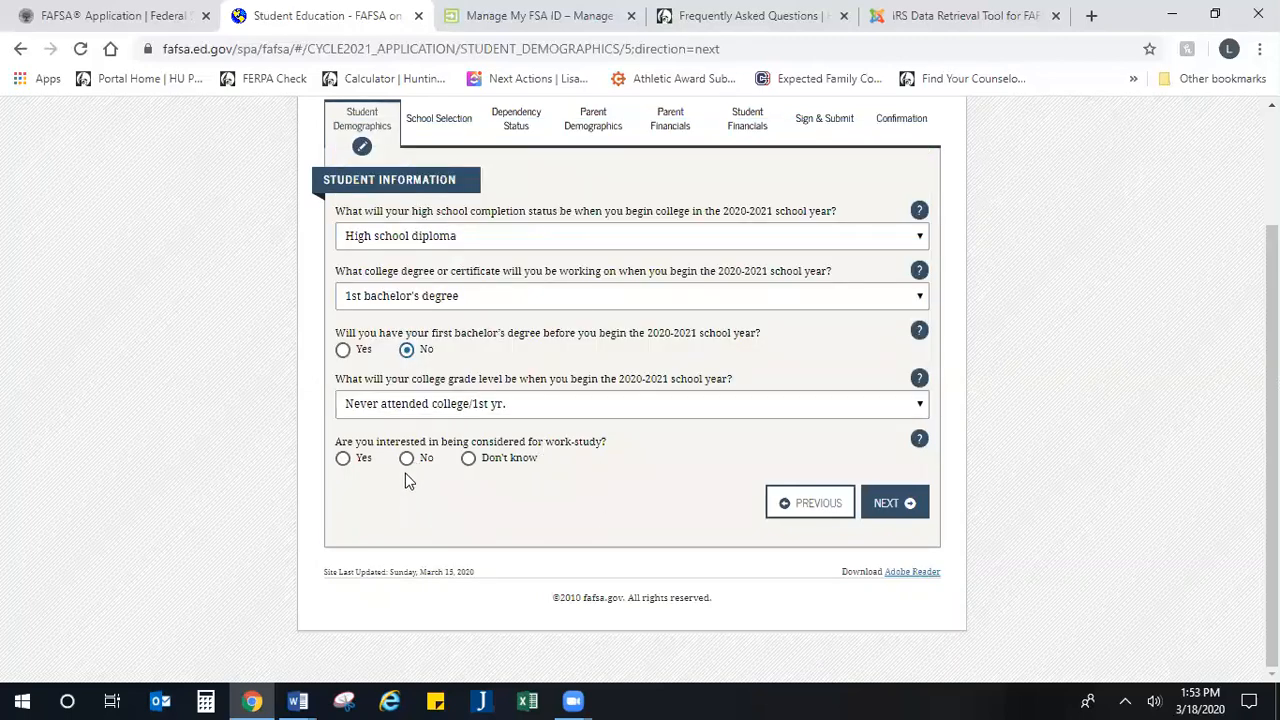
# Step: Review the work-study question, and find the work-study eligibility section in the Huntington University financial aid FAQ
pyautogui.moveTo(551, 460); pyautogui.dragTo(291, 430)
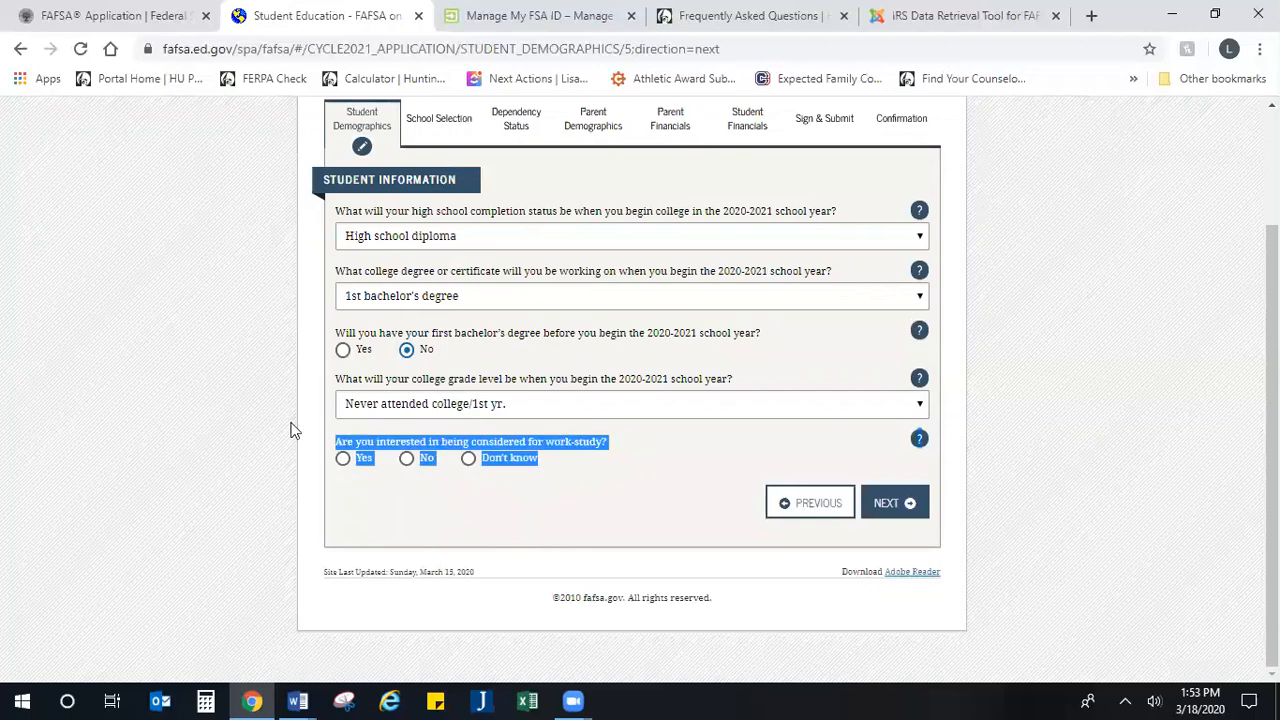
pyautogui.click(446, 490)
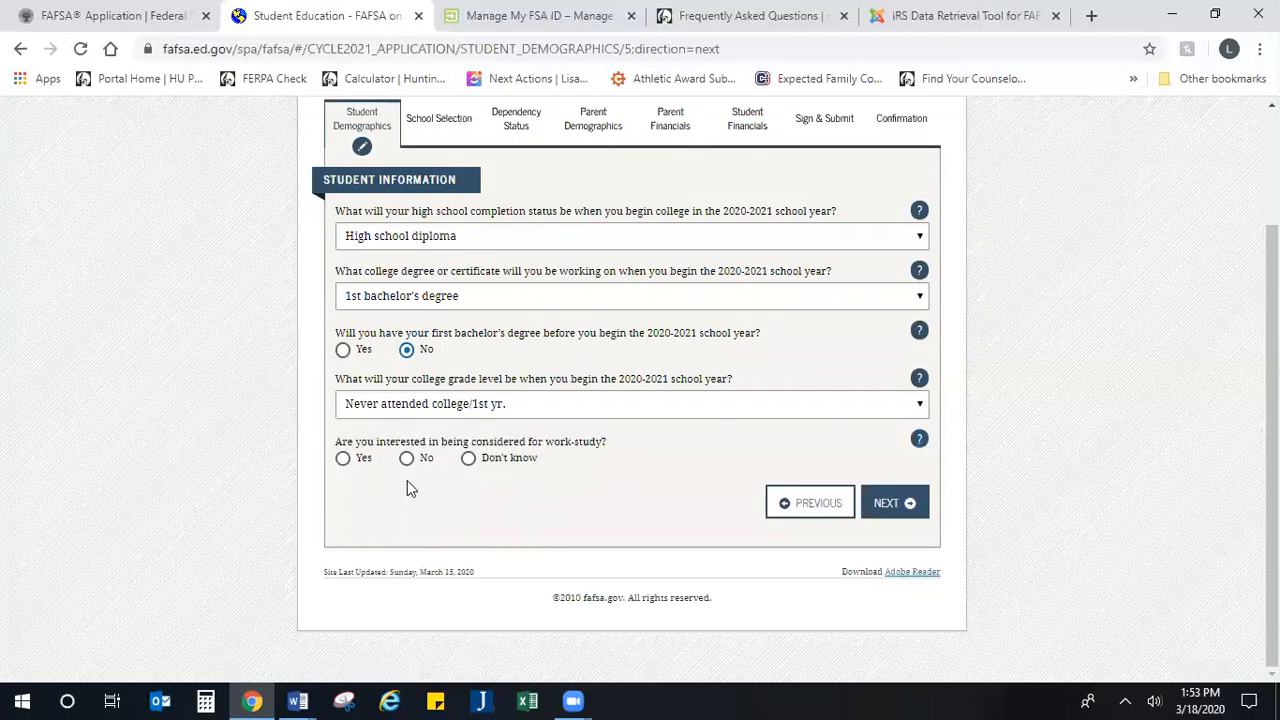
pyautogui.moveTo(590, 472); pyautogui.dragTo(336, 426)
pyautogui.click(707, 10)
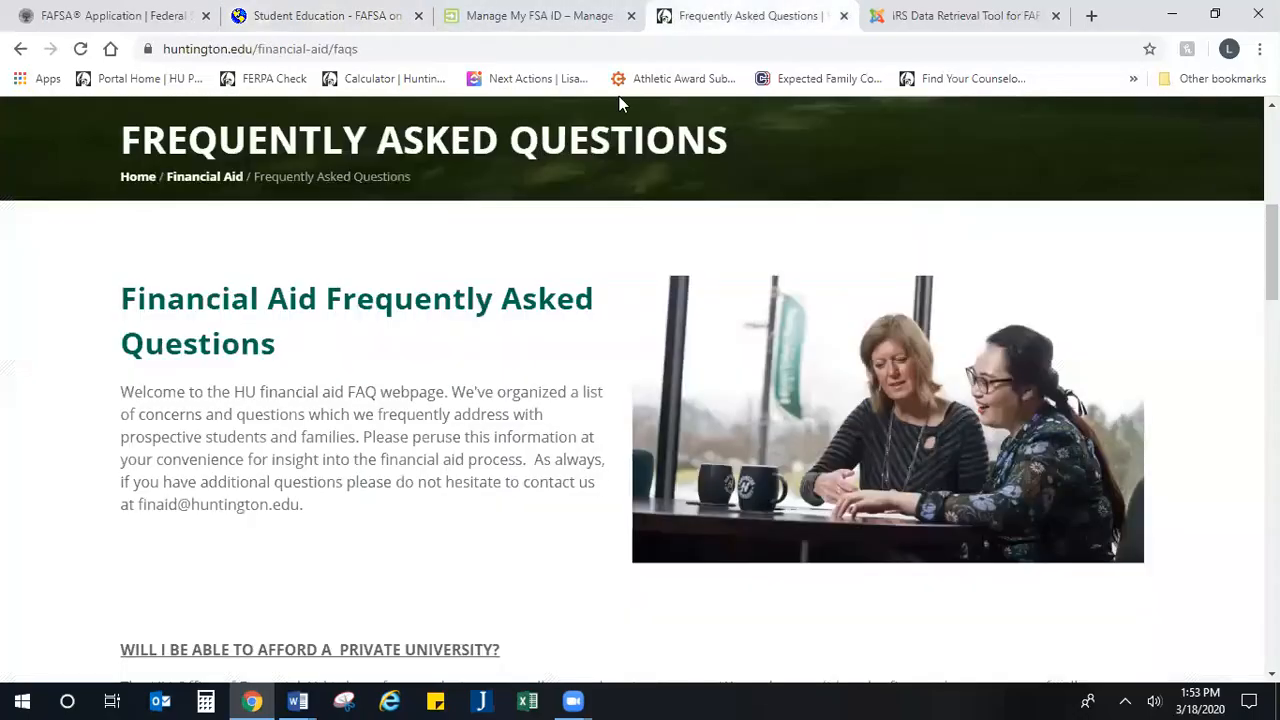
pyautogui.scroll(-15, 283, 439)
pyautogui.scroll(-5, 283, 433)
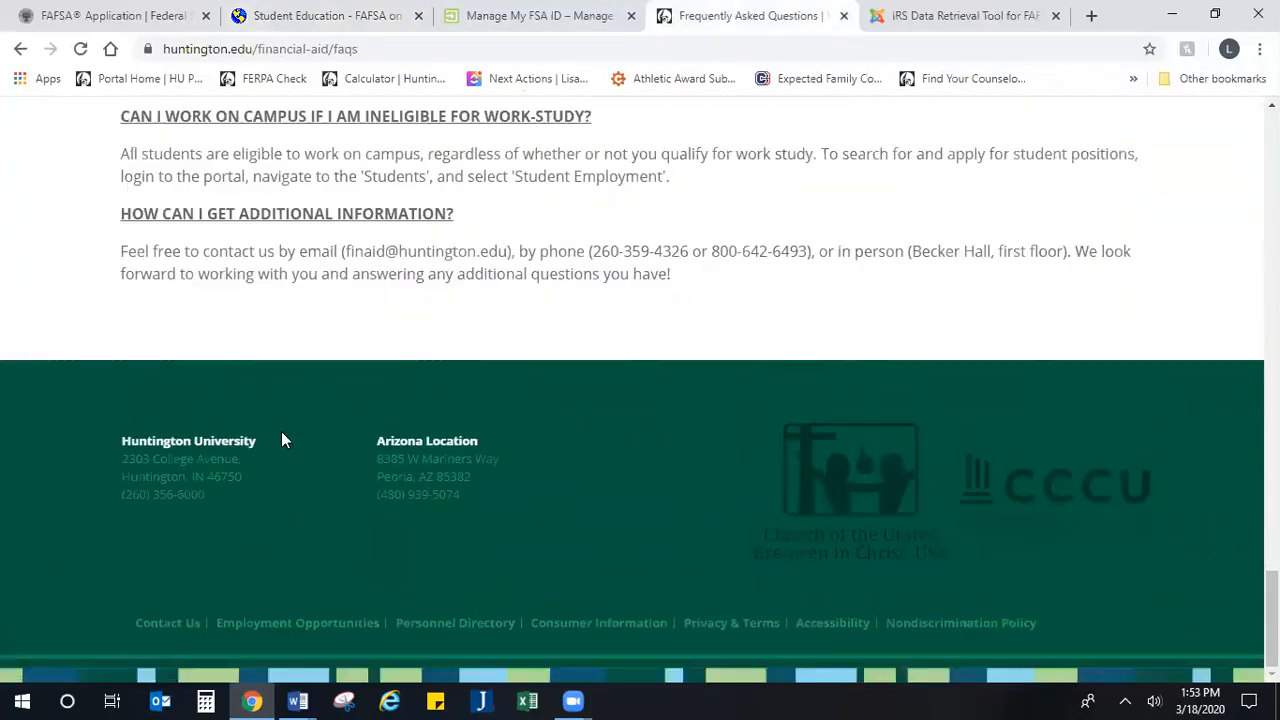
pyautogui.scroll(2, 281, 431)
pyautogui.scroll(2, 350, 322)
pyautogui.scroll(2, 354, 326)
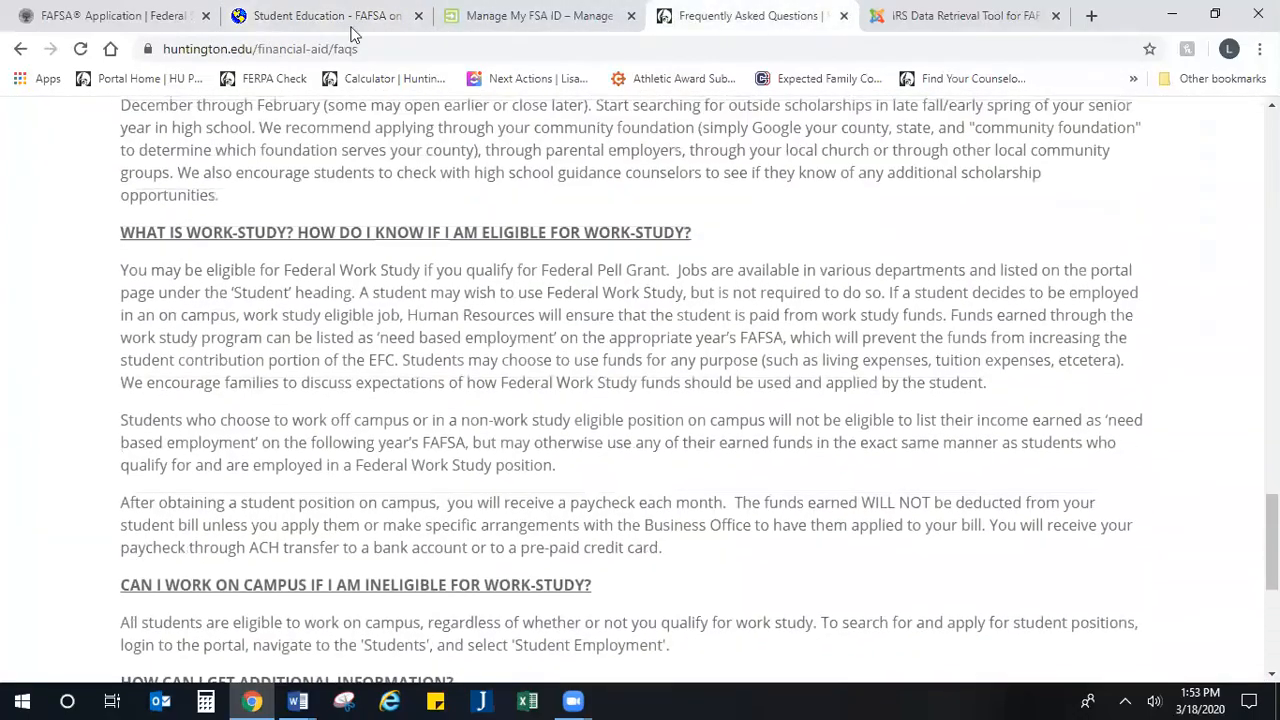
# Step: Return to the FAFSA form, answer Yes to being considered for work-study, and continue to the Selective Service page
pyautogui.click(315, 16)
pyautogui.click(636, 480)
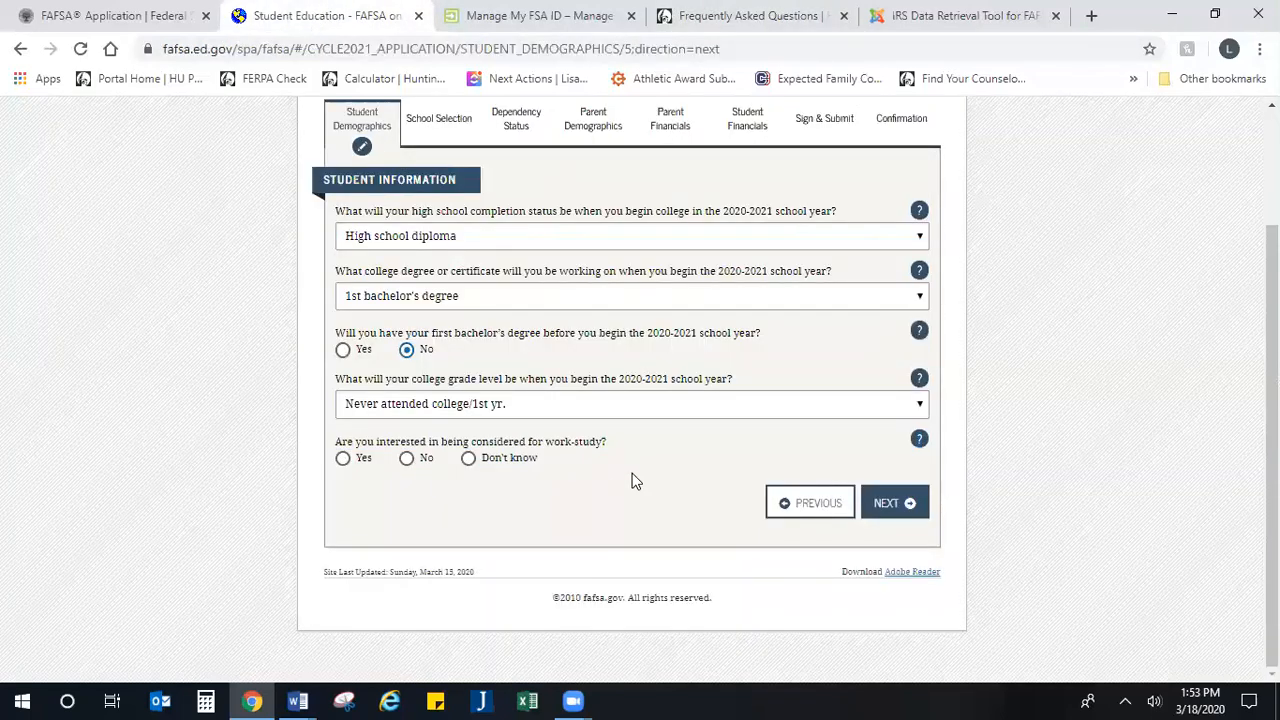
pyautogui.click(343, 459)
pyautogui.click(888, 501)
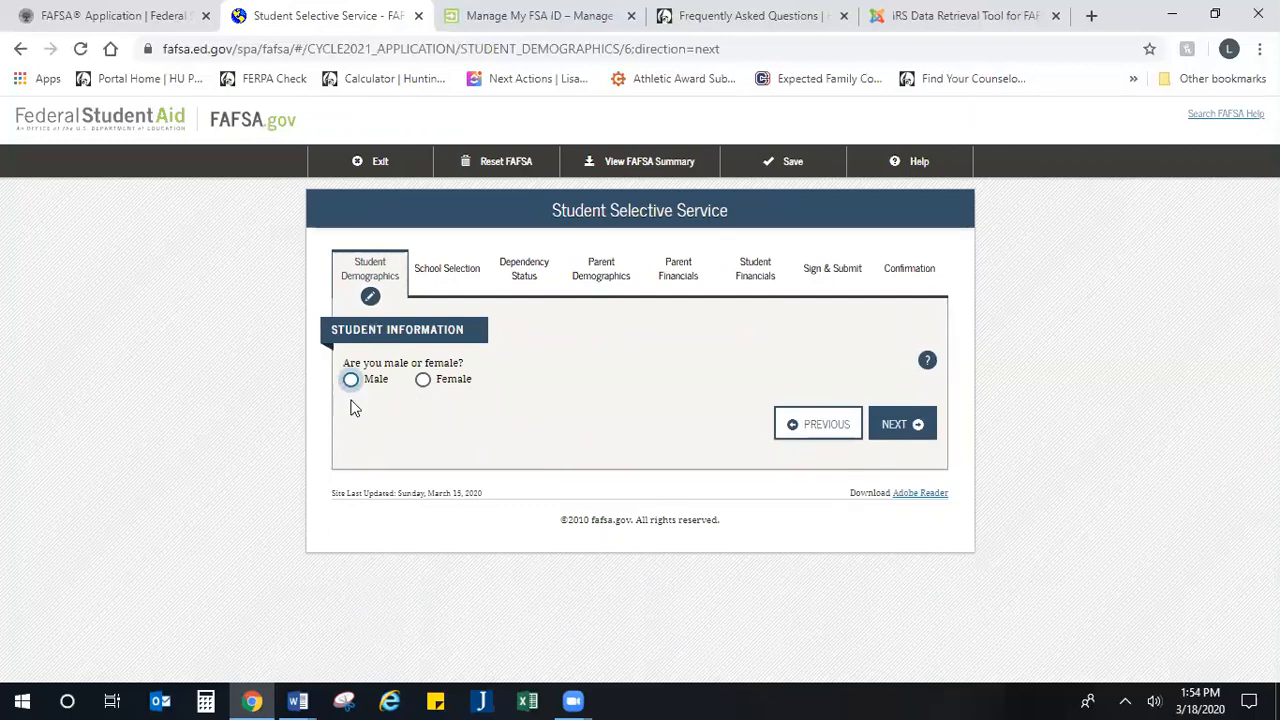
# Step: Answer the male or female question with Female and continue to the driver's license page
pyautogui.click(423, 380)
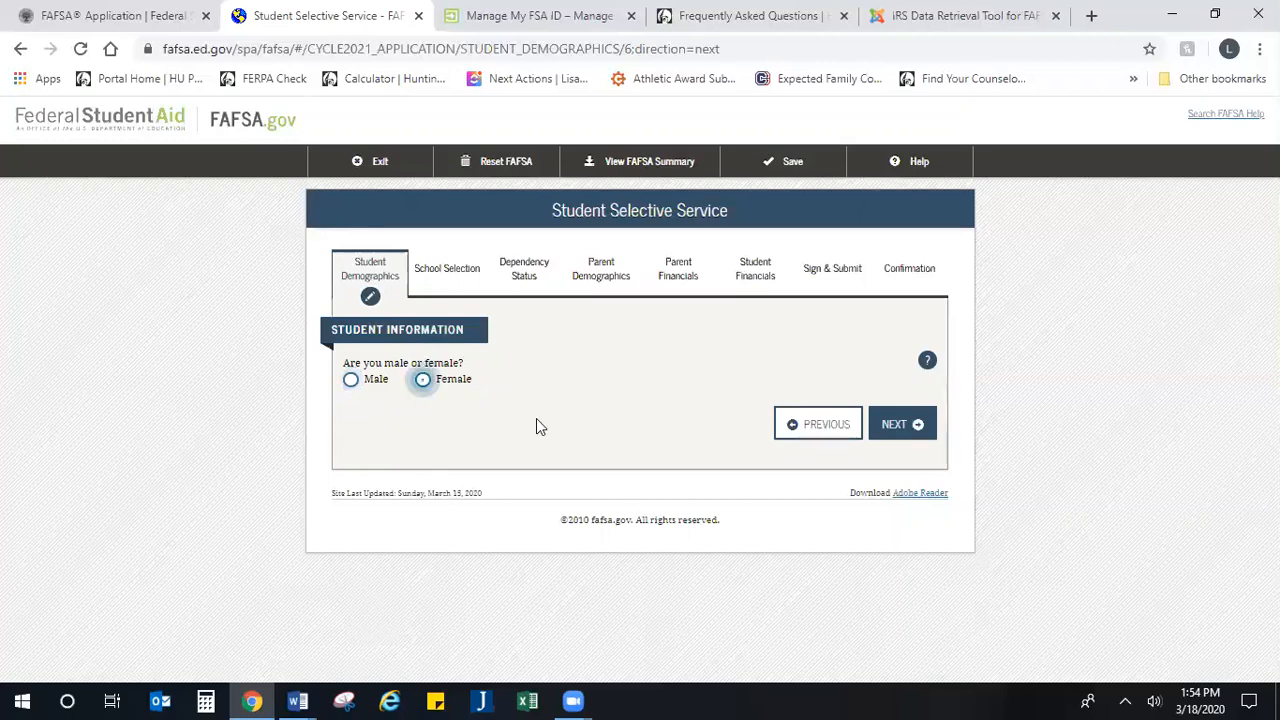
pyautogui.click(896, 426)
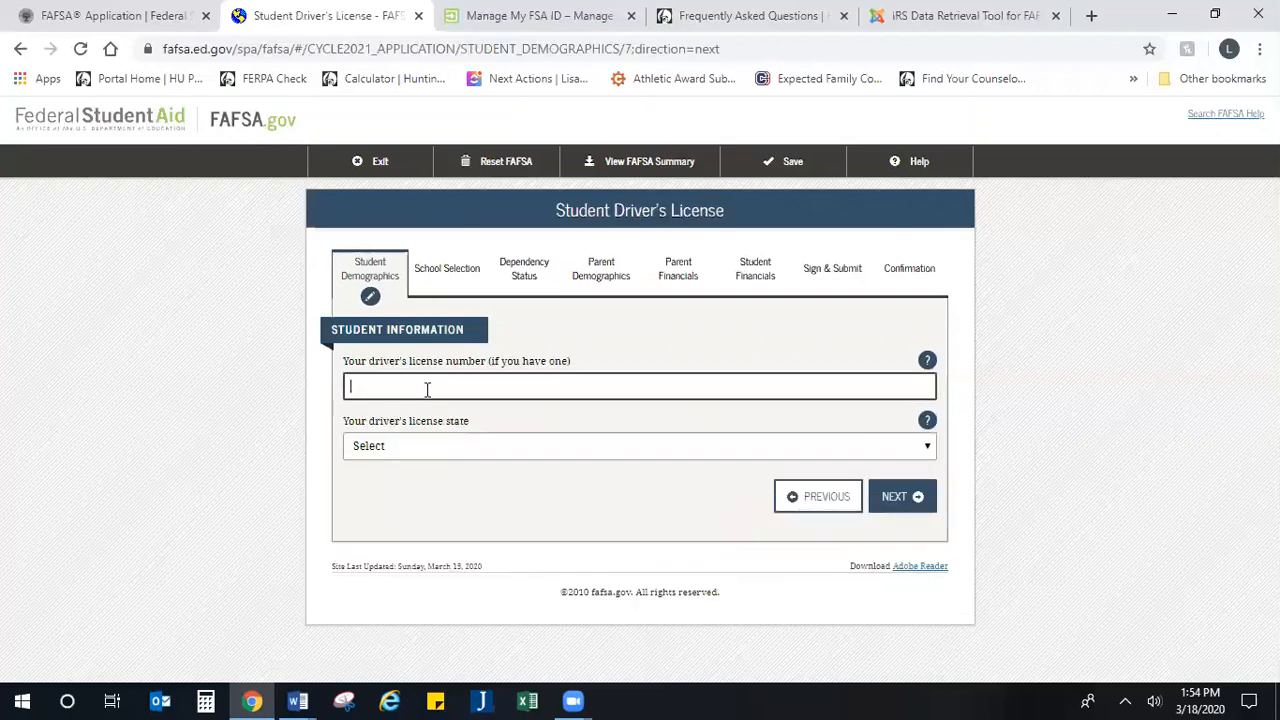
# Step: Fill in the student's driver's license number, choose Indiana as the license state, and continue to the foster care page
pyautogui.write('1234567890')
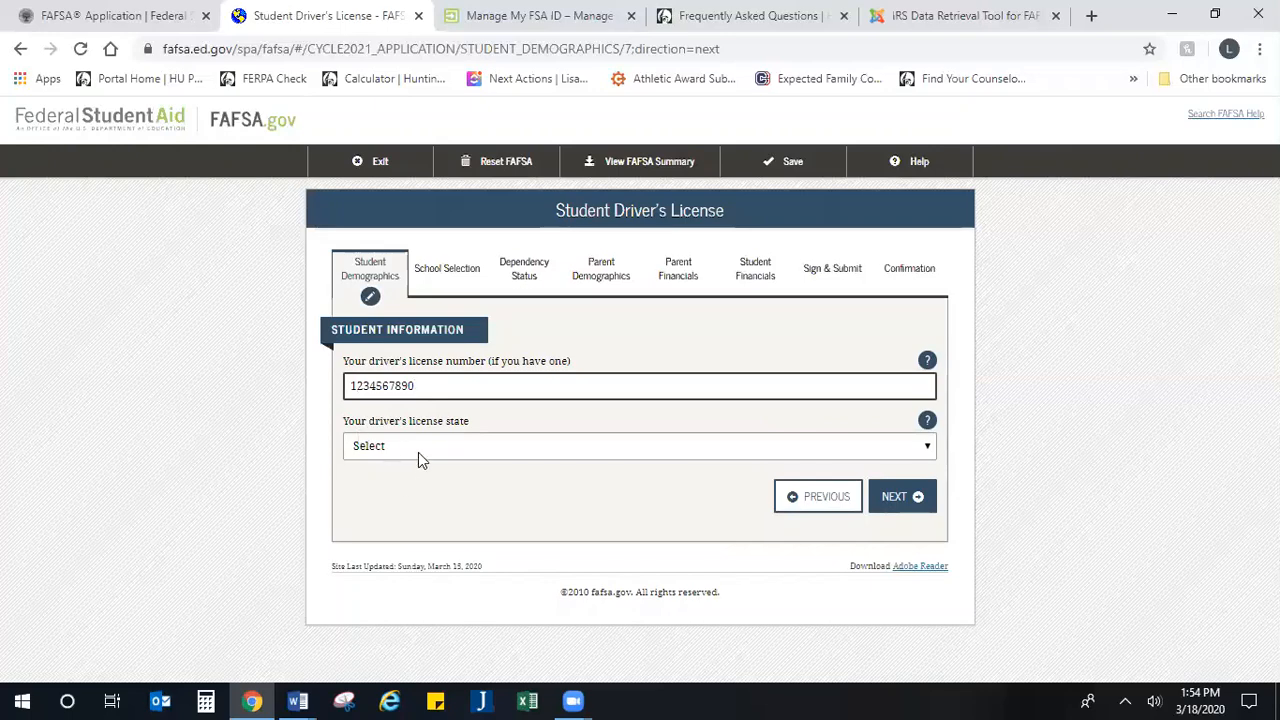
pyautogui.click(420, 452)
pyautogui.scroll(-3, 428, 400)
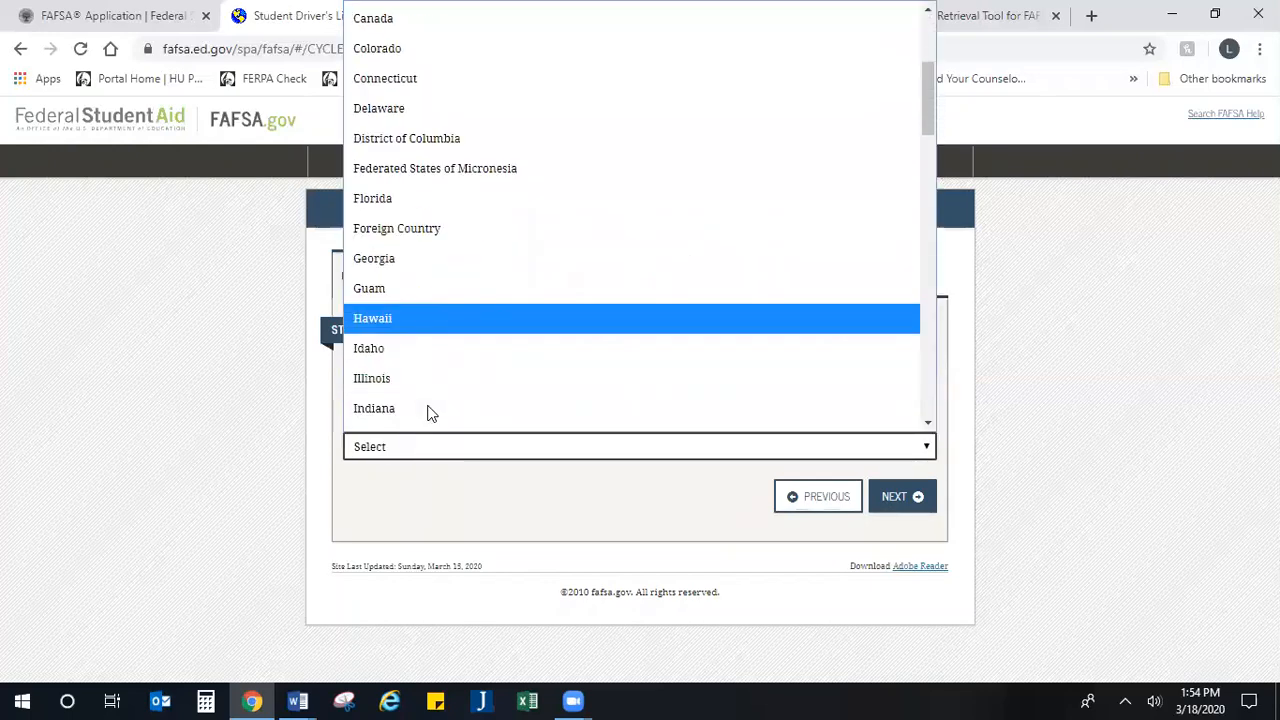
pyautogui.click(428, 406)
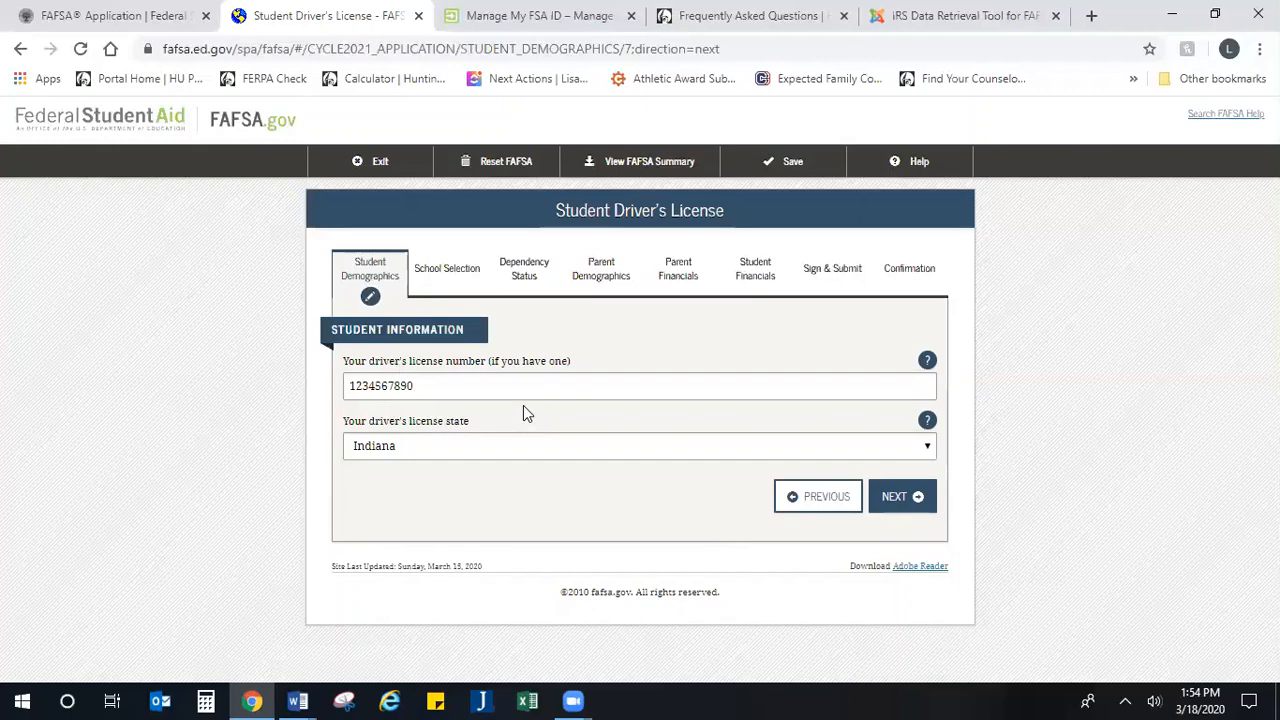
pyautogui.click(892, 498)
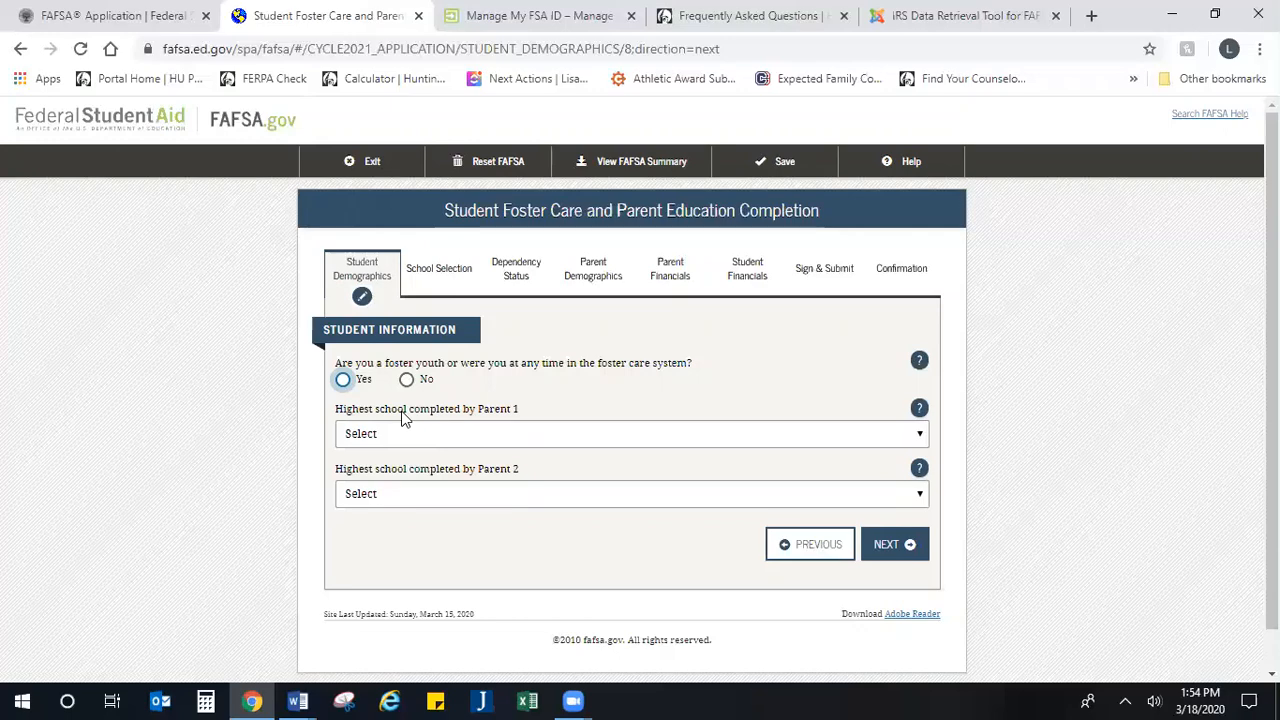
# Step: Answer No to the student being a foster youth or having been in the foster care system
pyautogui.moveTo(474, 363); pyautogui.dragTo(706, 370)
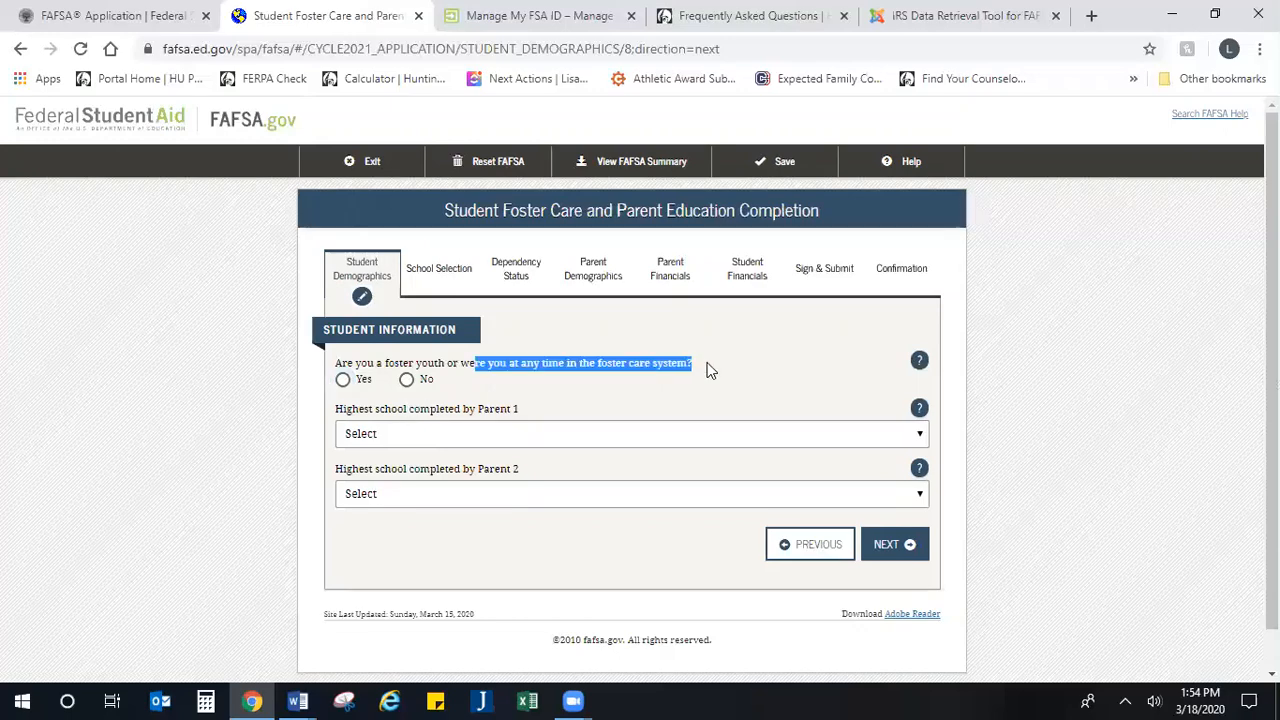
pyautogui.click(731, 370)
pyautogui.moveTo(692, 363); pyautogui.dragTo(408, 364)
pyautogui.click(699, 378)
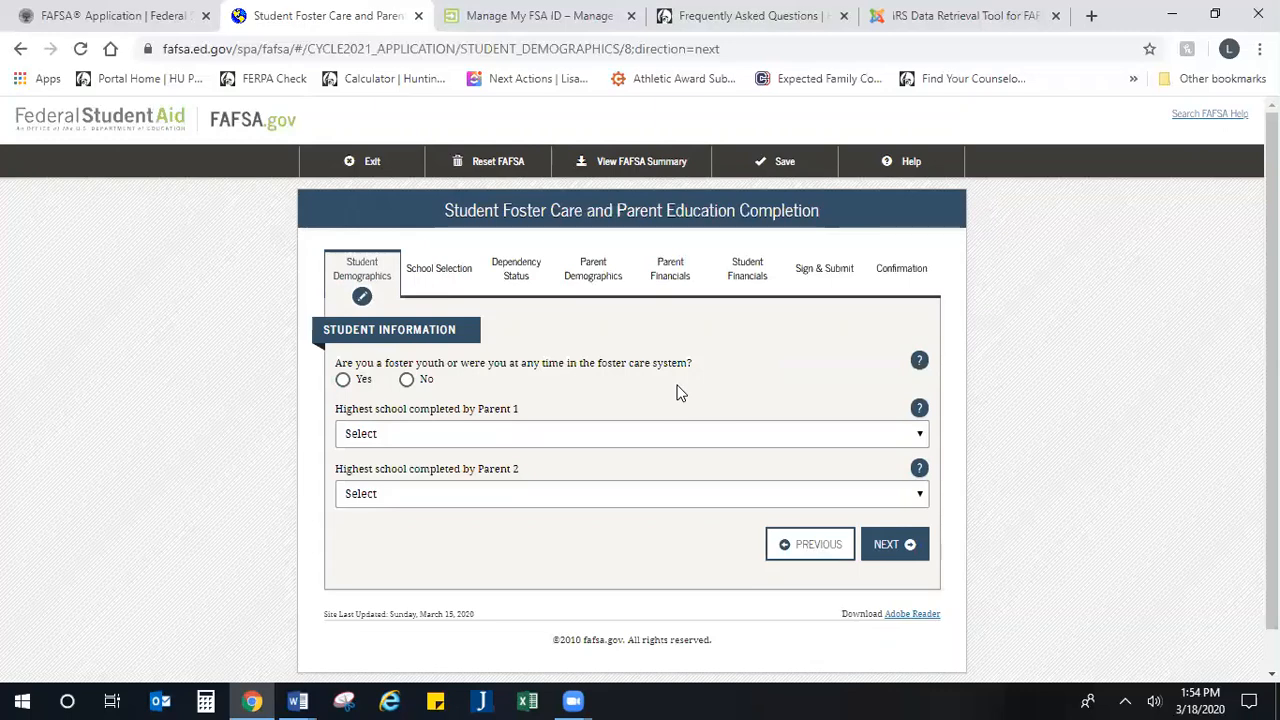
pyautogui.click(406, 380)
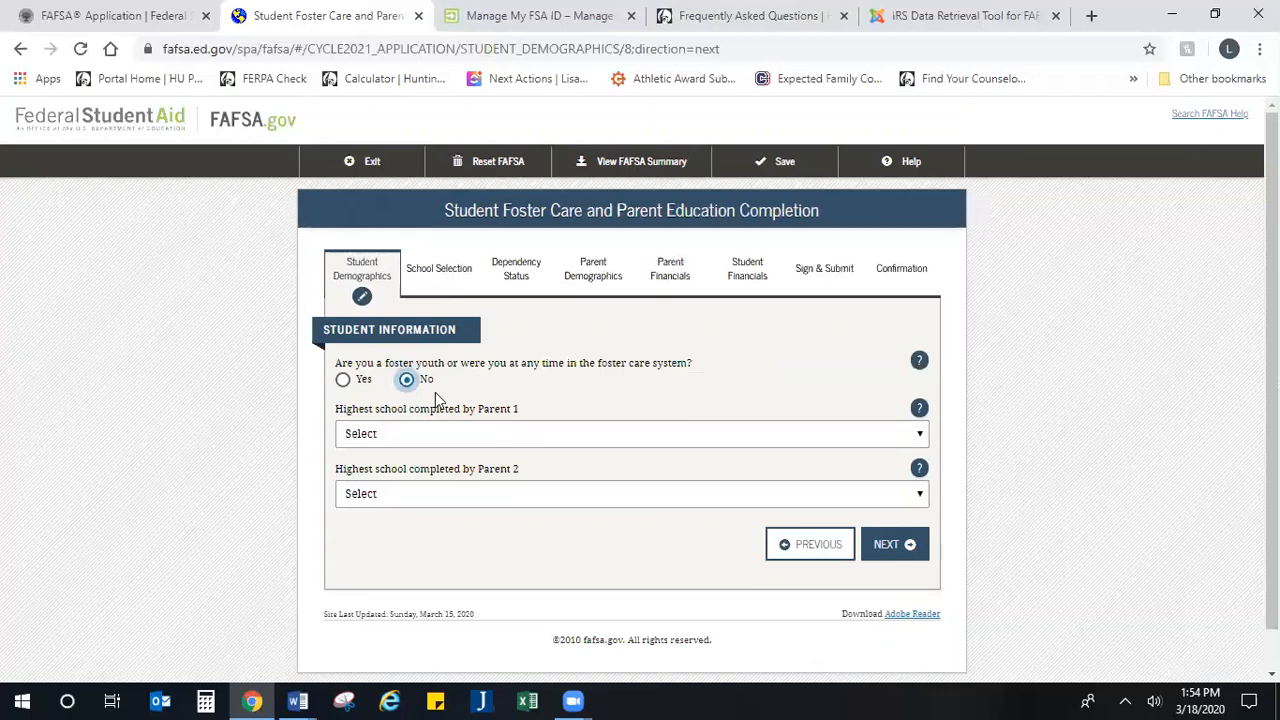
# Step: Set the highest school completed by Parent 1 to College or beyond
pyautogui.scroll(-1, 450, 411)
pyautogui.click(445, 390)
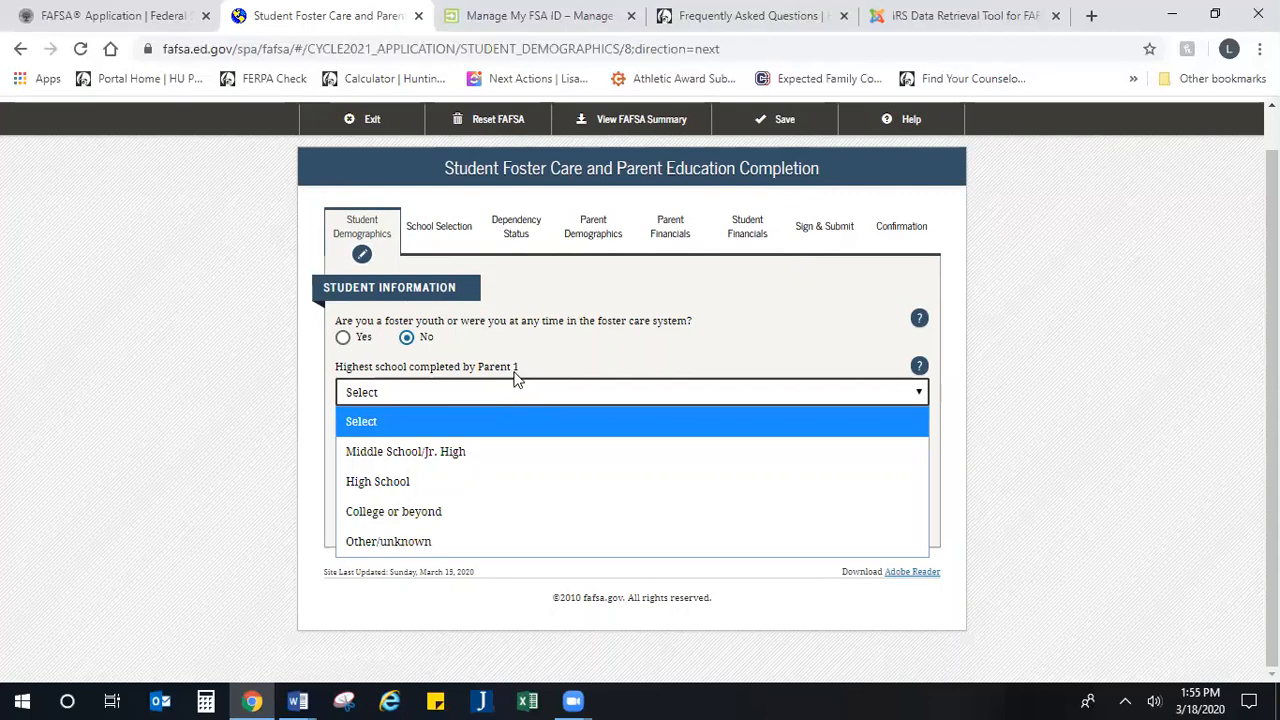
pyautogui.click(444, 515)
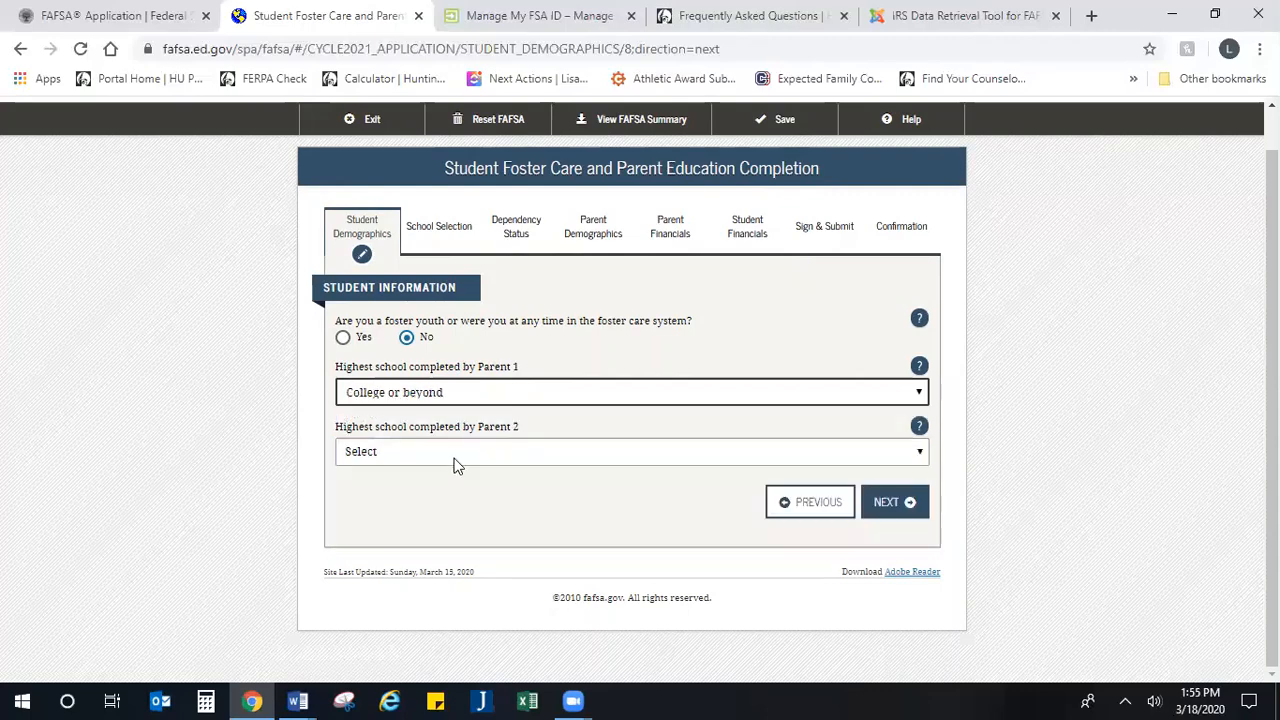
# Step: Set the highest school completed by Parent 2 to High School and continue to the high school search page
pyautogui.click(451, 458)
pyautogui.click(431, 538)
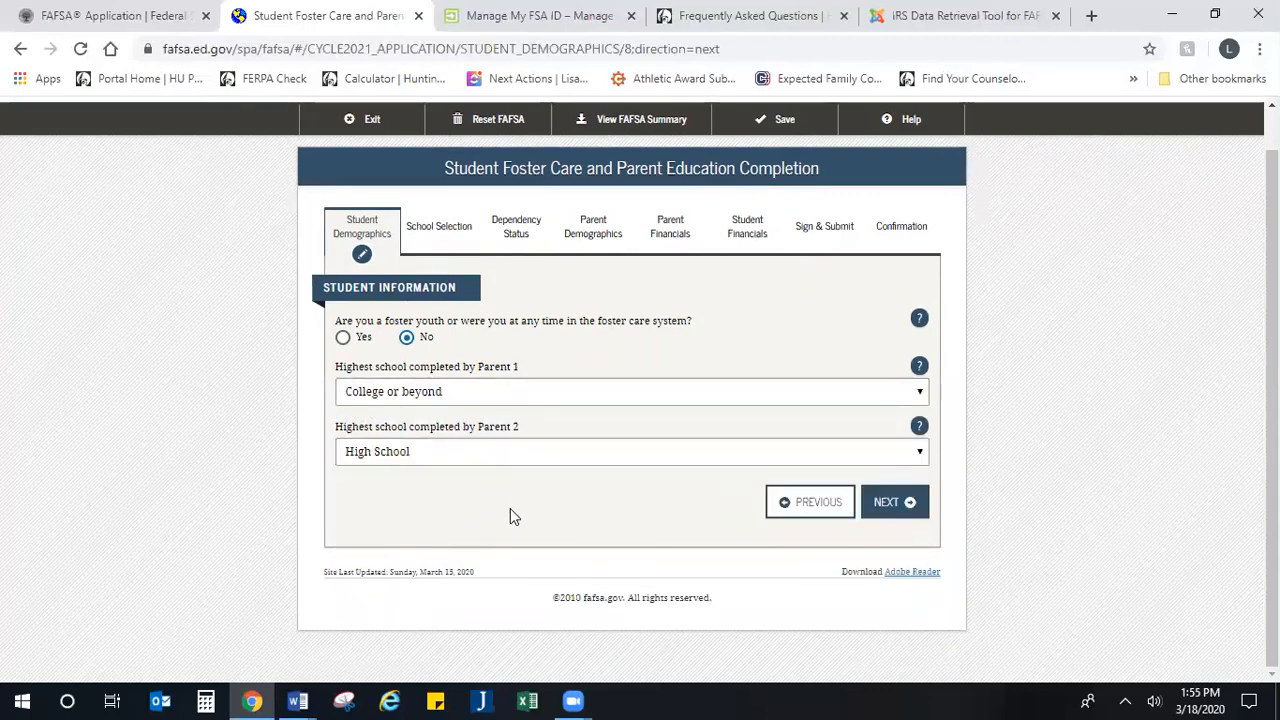
pyautogui.click(886, 512)
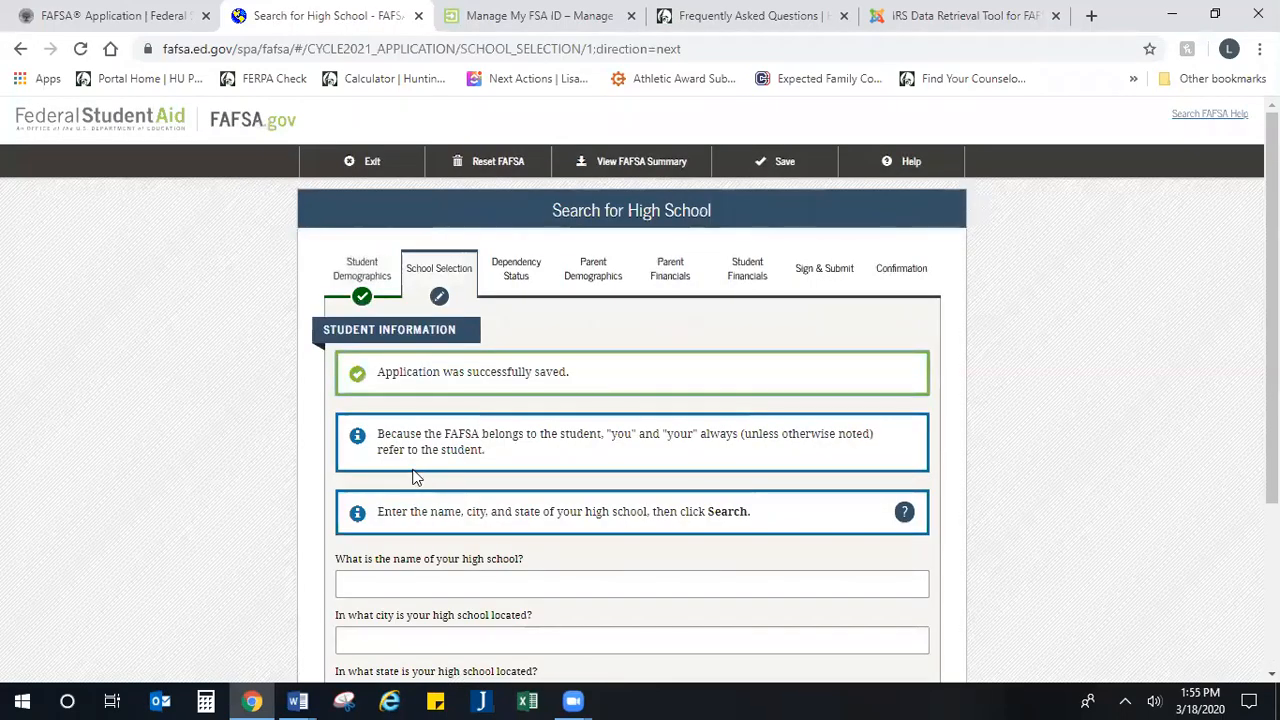
# Step: Enter Central High School as the name of the student's high school
pyautogui.scroll(-2, 416, 478)
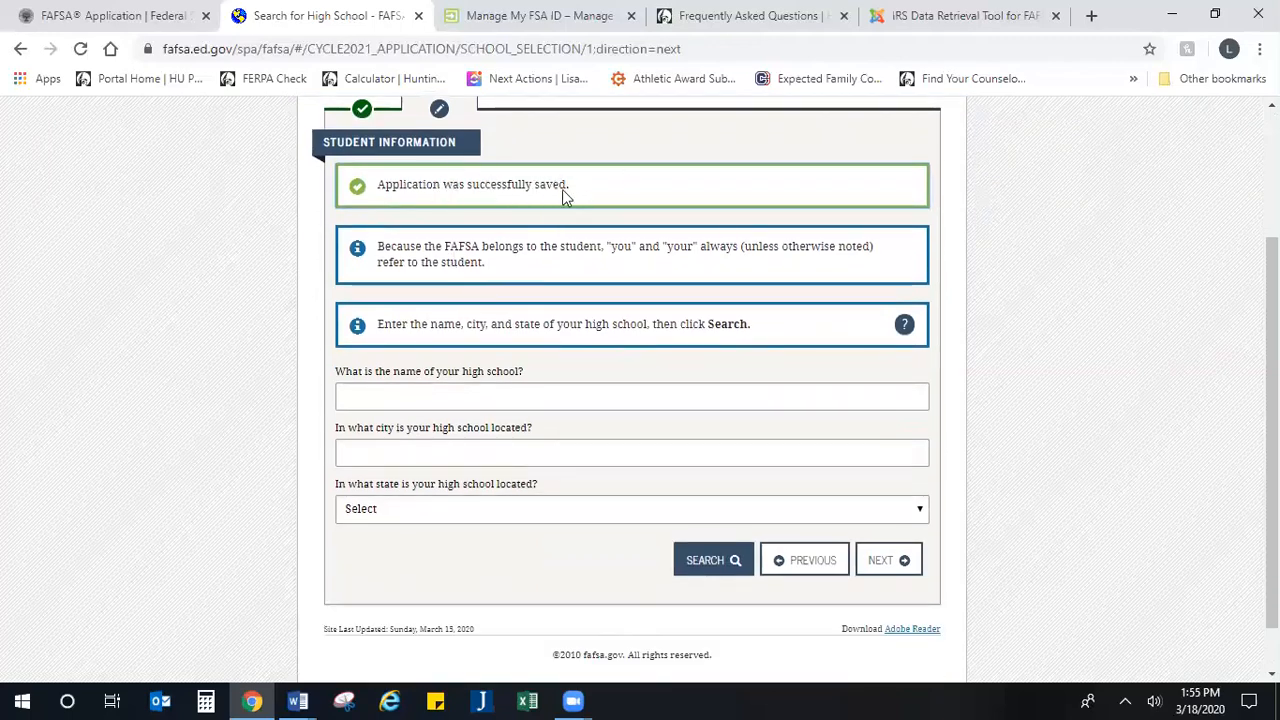
pyautogui.scroll(2, 777, 277)
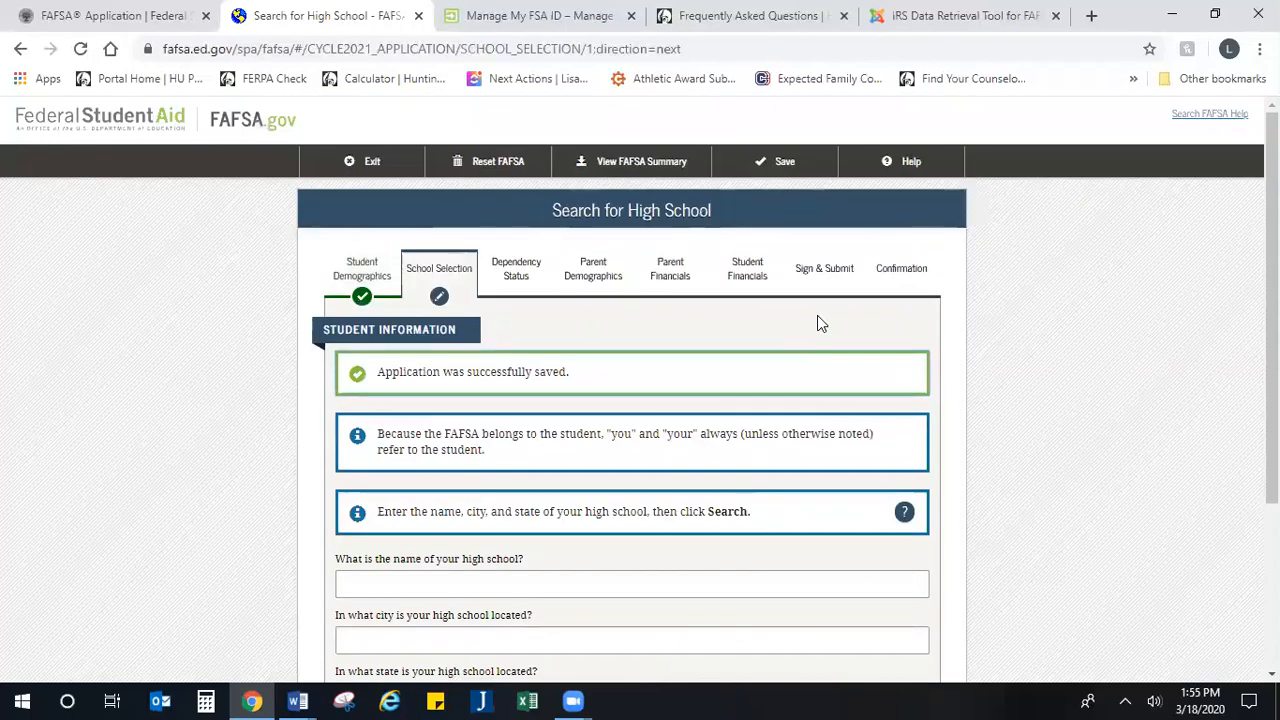
pyautogui.scroll(-2, 450, 414)
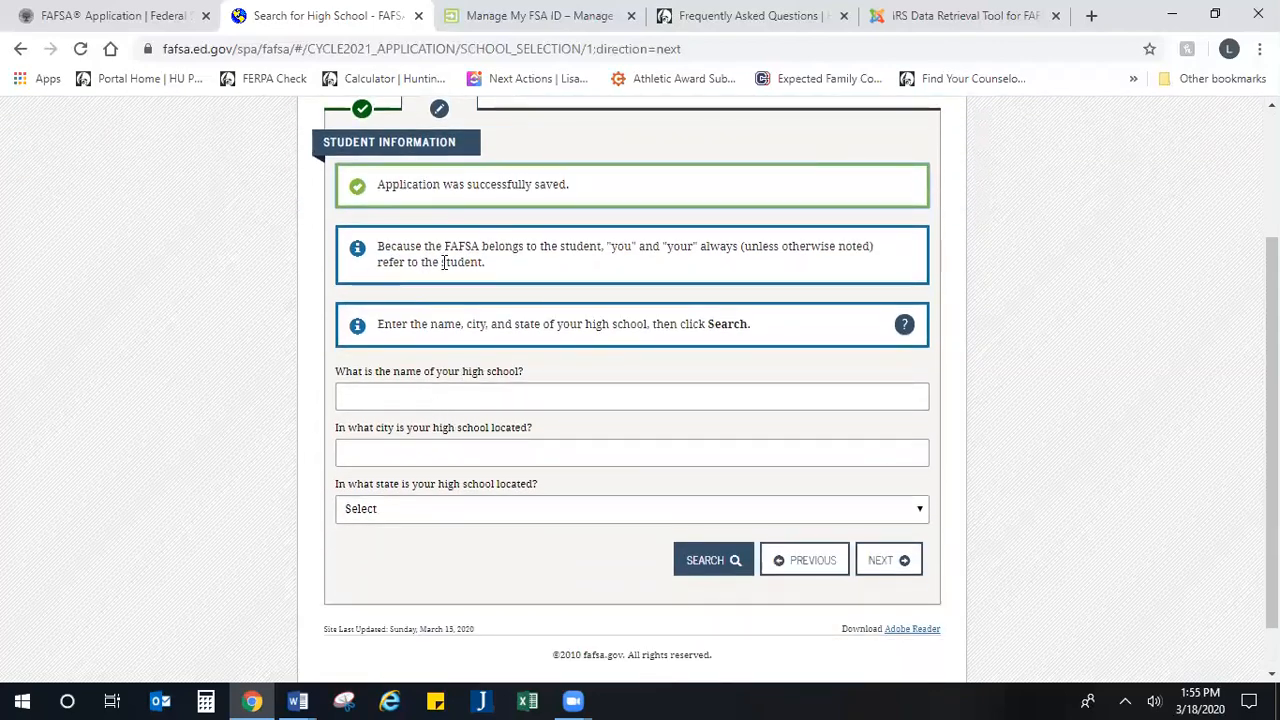
pyautogui.moveTo(576, 248); pyautogui.dragTo(701, 268)
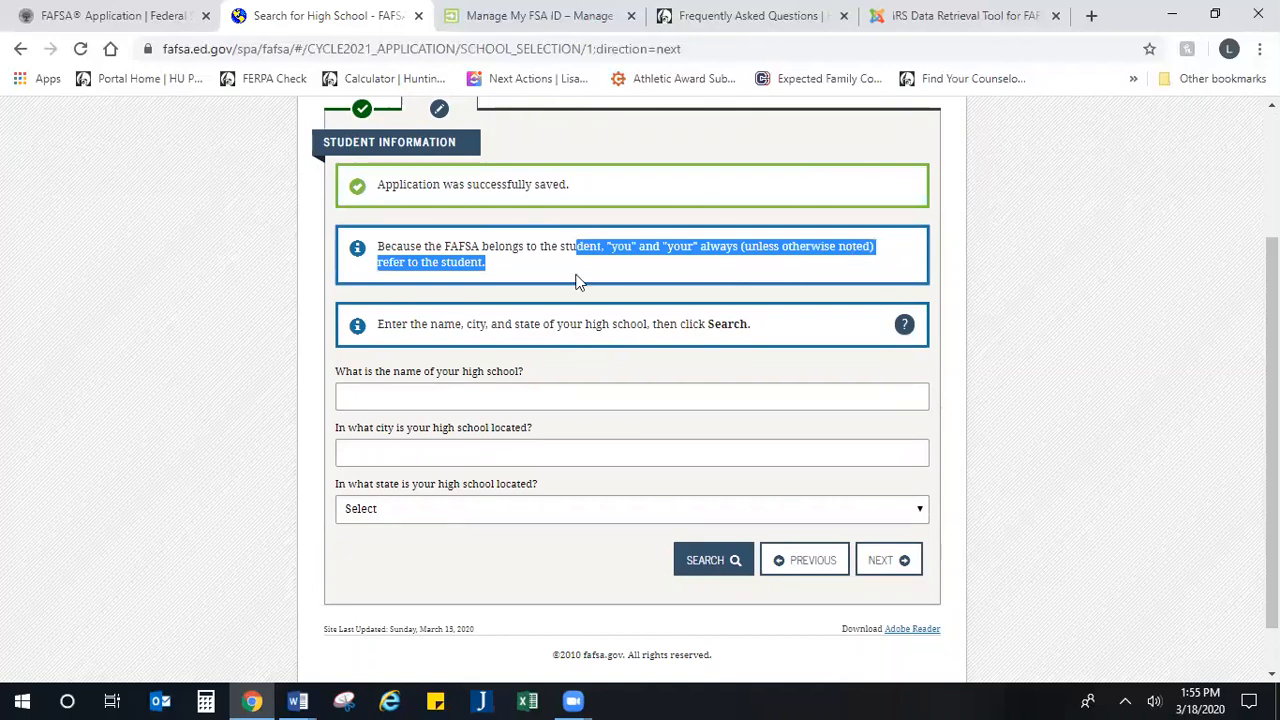
pyautogui.scroll(-1, 468, 268)
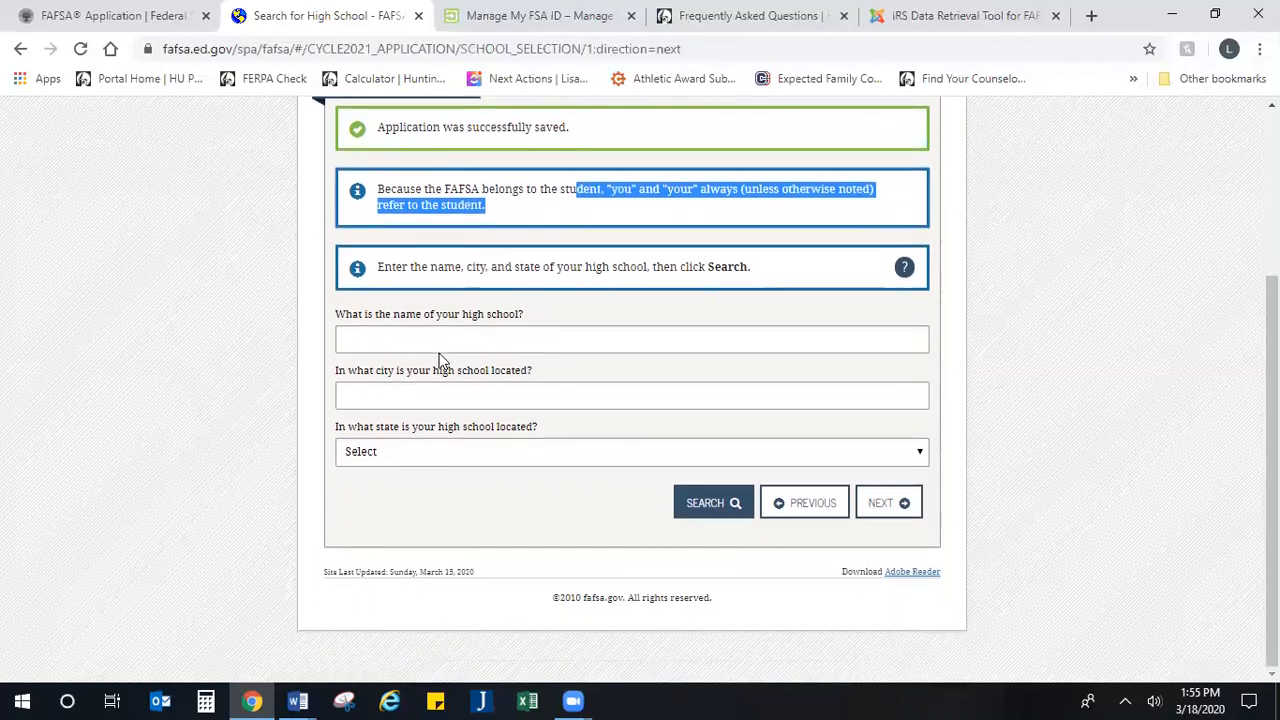
pyautogui.click(444, 342)
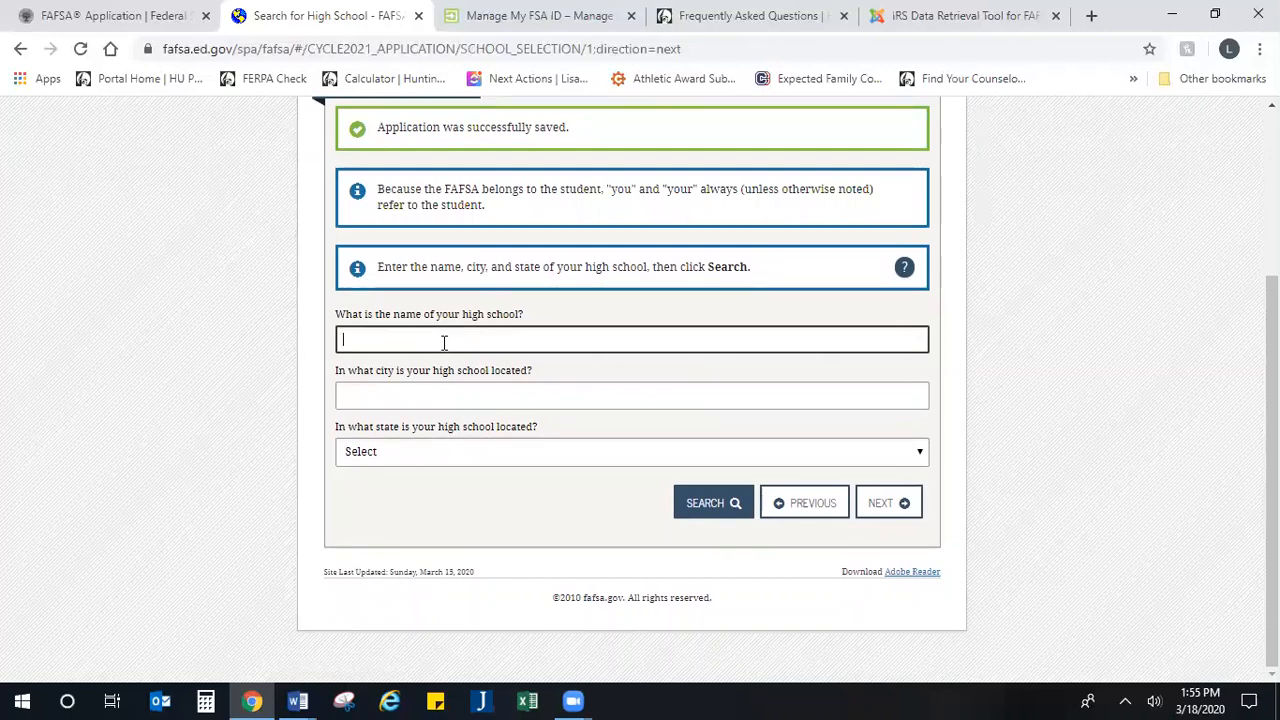
pyautogui.write('Central High S')
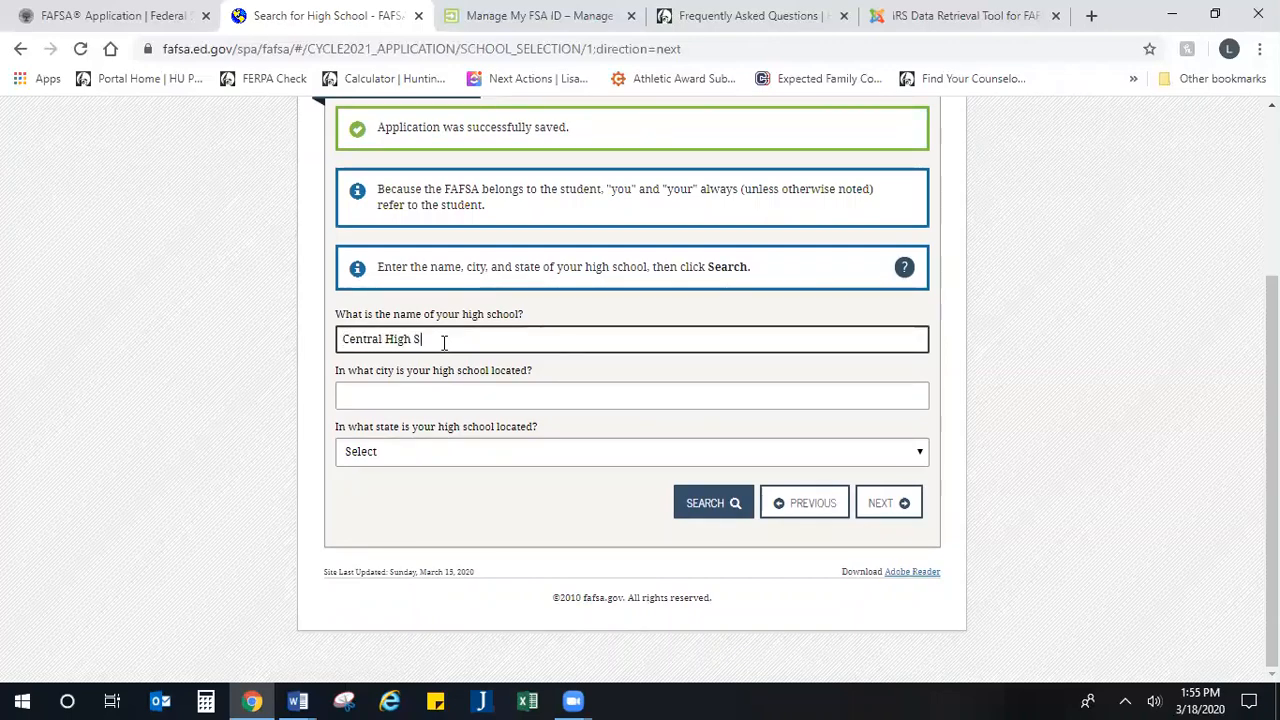
pyautogui.write('chool')
# Step: Give the high school's location as Indianapolis, Indiana, and continue to the college search page
pyautogui.press('Tab')
pyautogui.write('I')
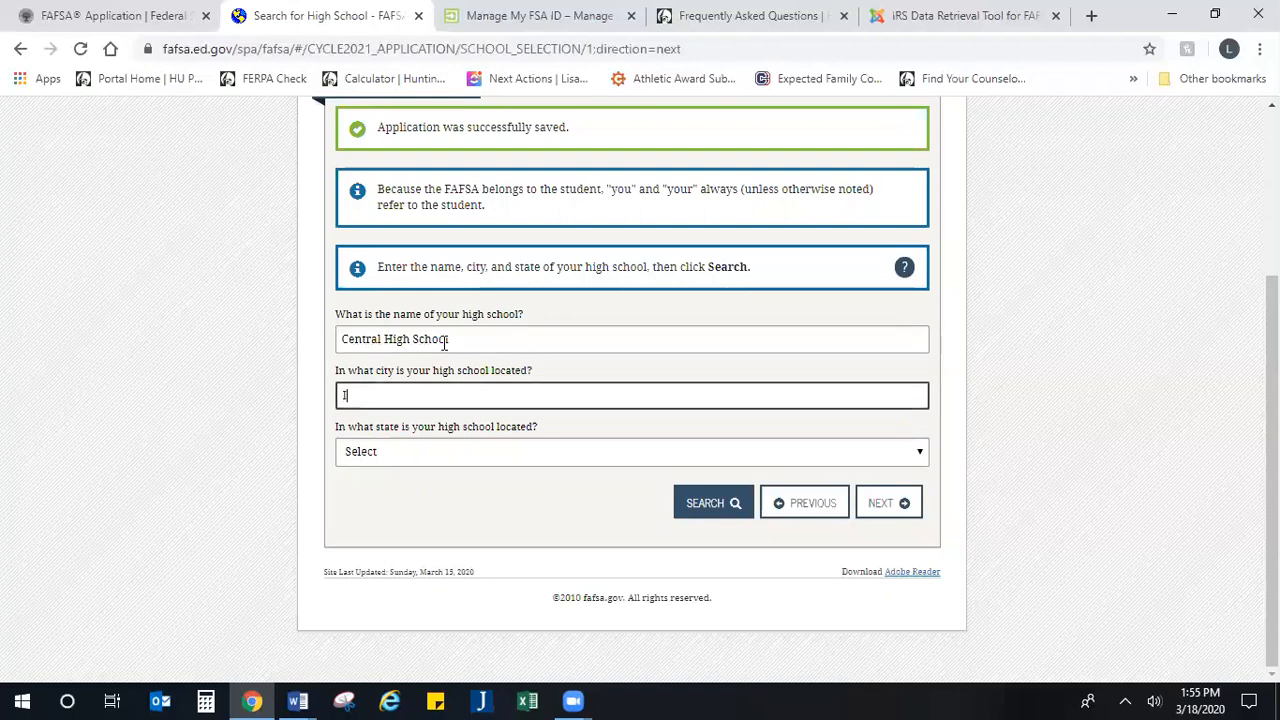
pyautogui.write('ndianapolis')
pyautogui.press('Tab')
pyautogui.write('In')
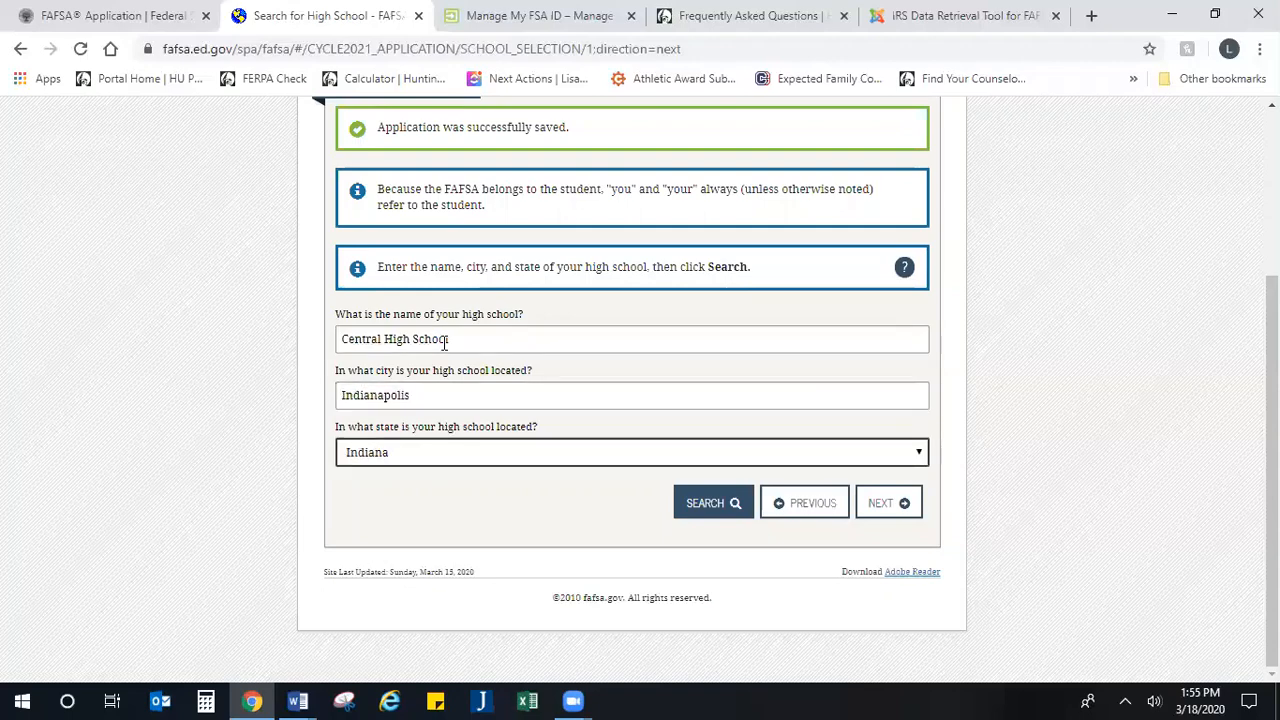
pyautogui.press('Tab')
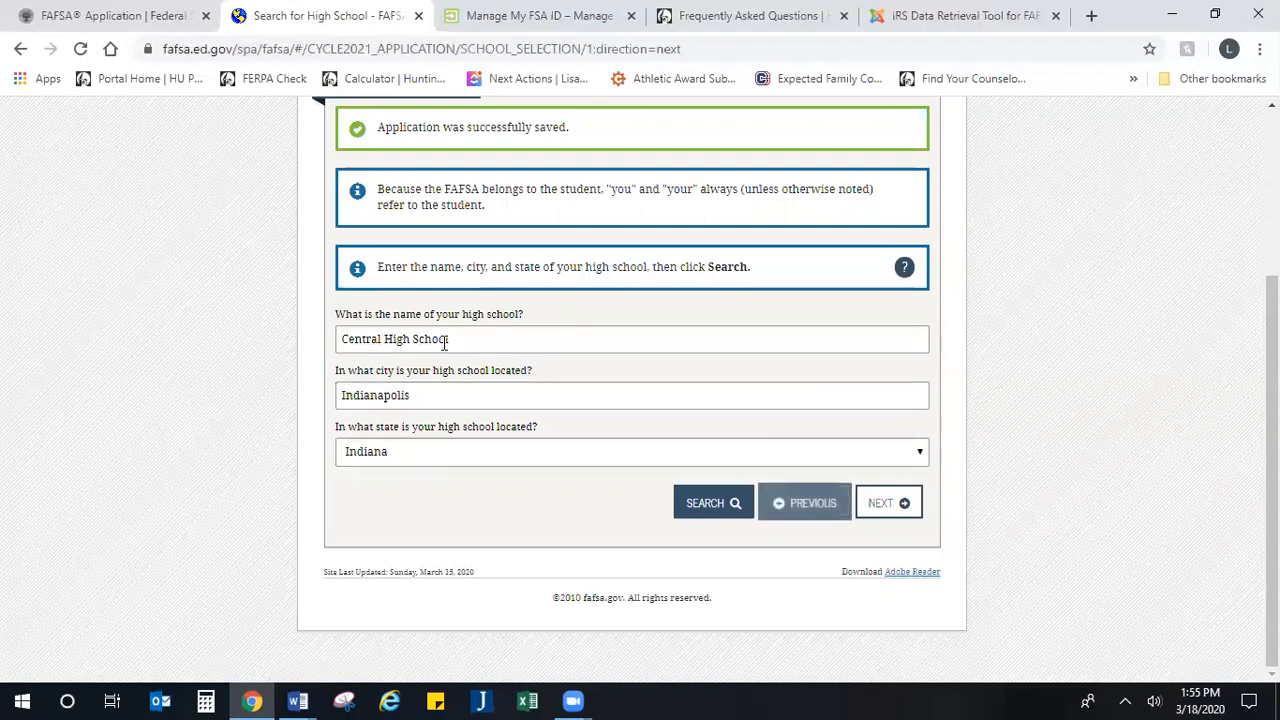
pyautogui.click(878, 506)
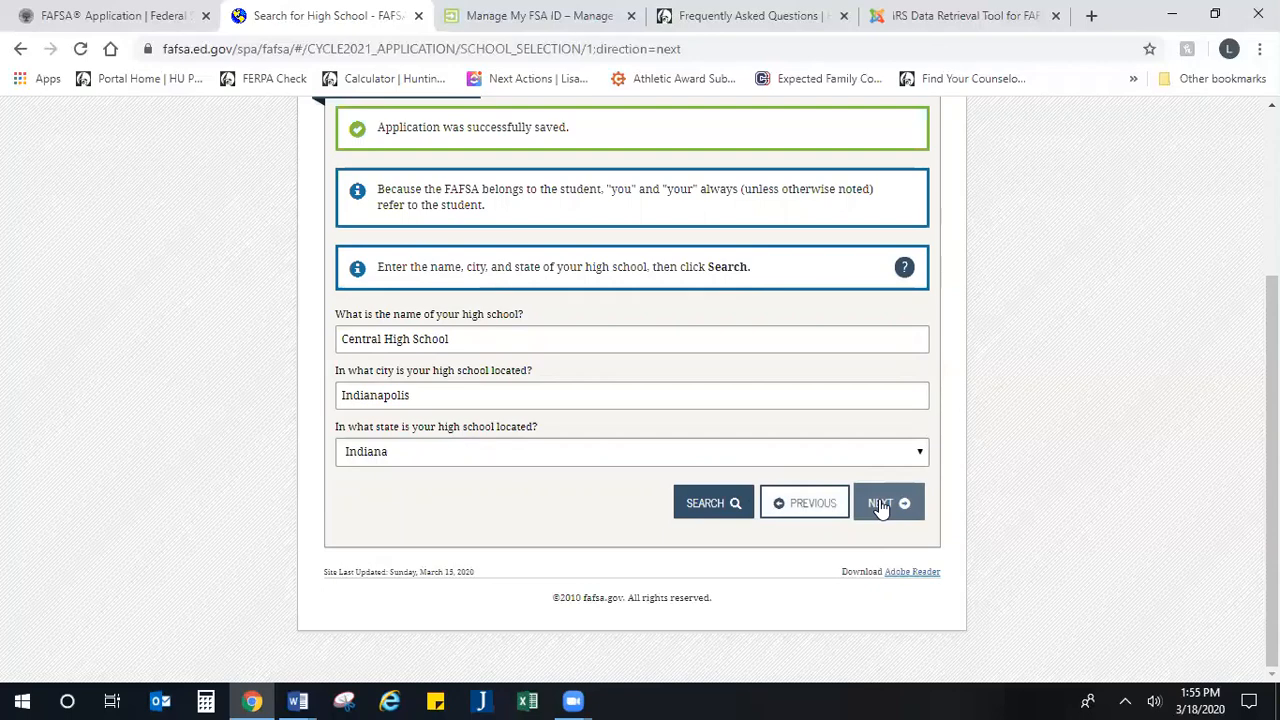
pyautogui.click(886, 520)
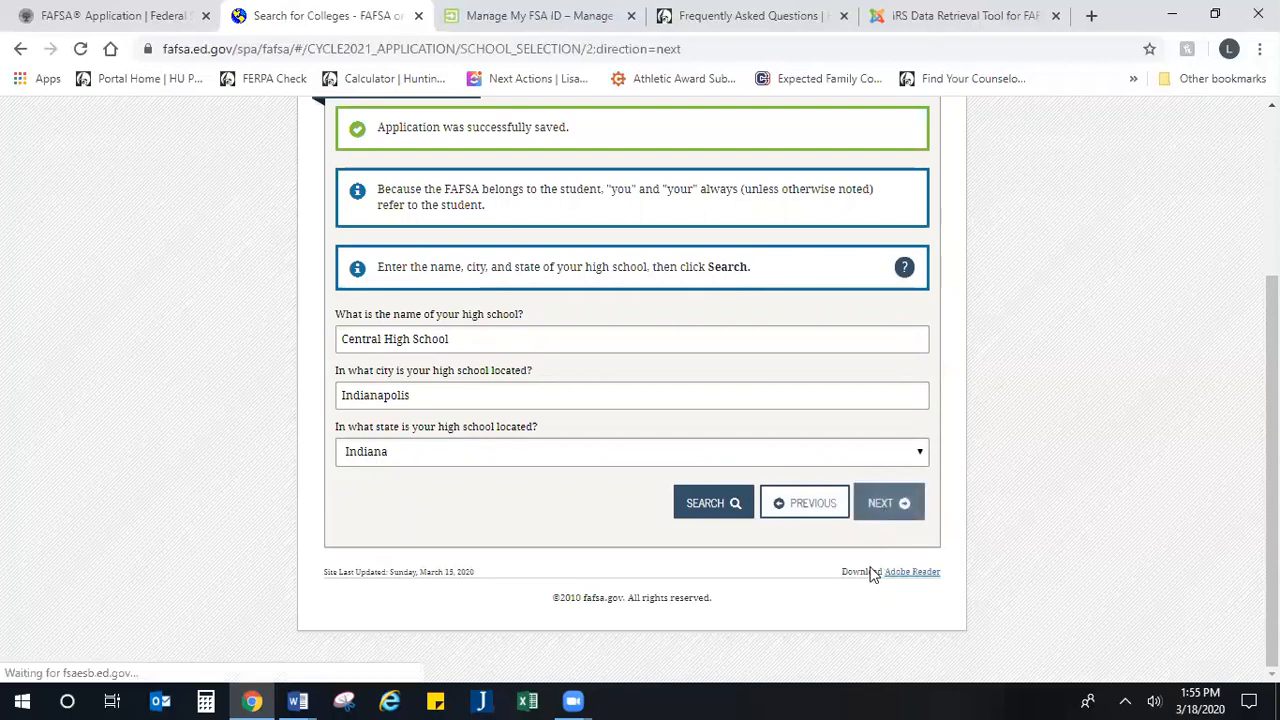
# Step: Search for colleges with the state set to Indiana and the city set to Huntington
pyautogui.scroll(-2, 801, 327)
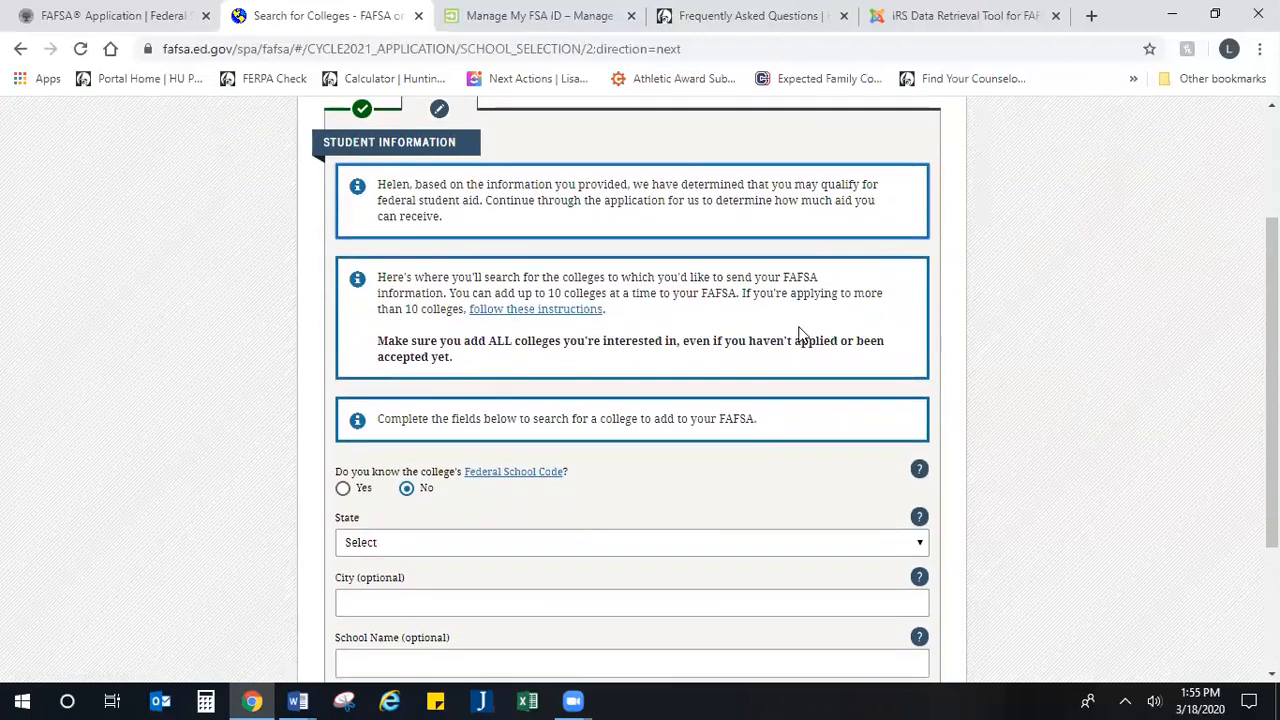
pyautogui.scroll(-1, 798, 334)
pyautogui.scroll(1, 798, 334)
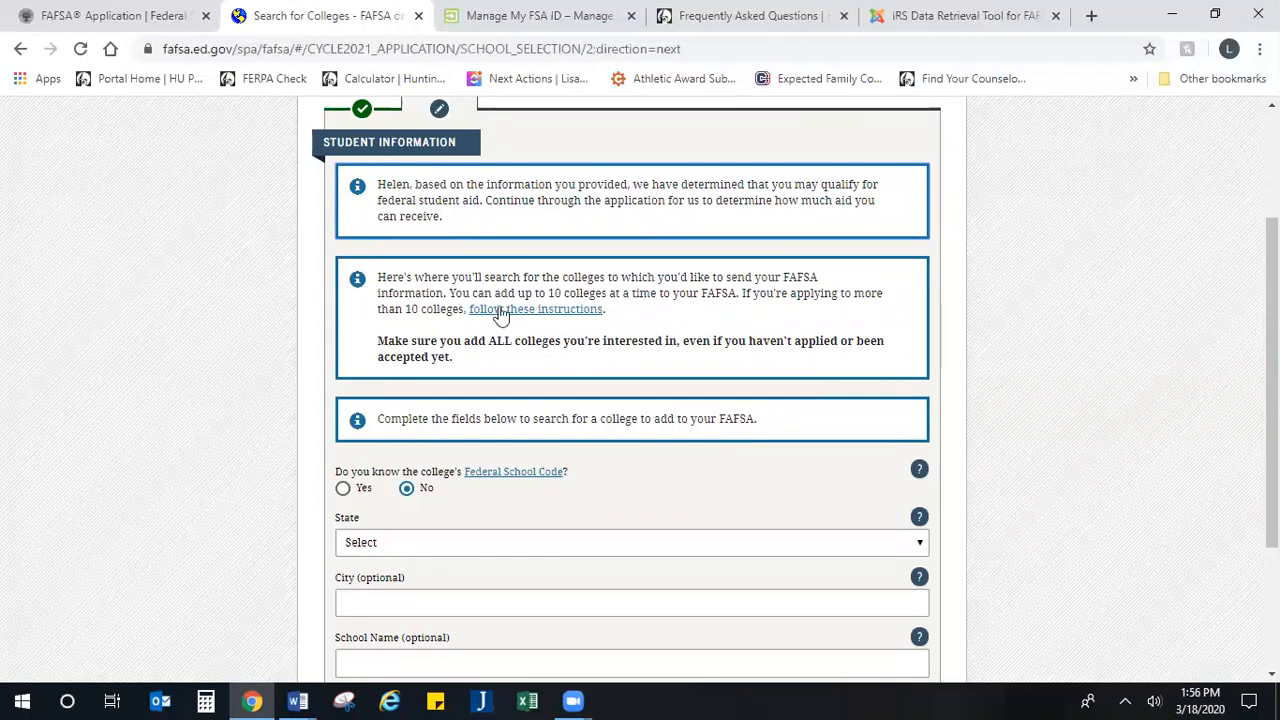
pyautogui.scroll(-2, 663, 420)
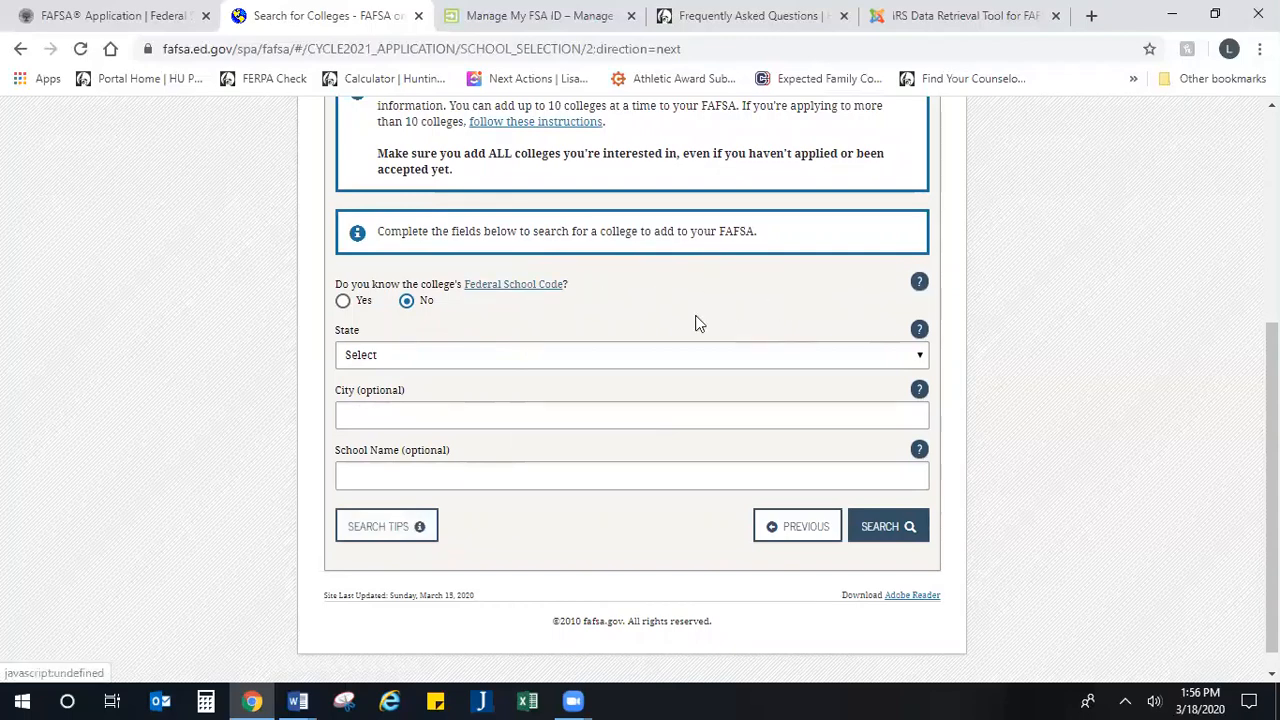
pyautogui.click(399, 365)
pyautogui.scroll(-6, 430, 280)
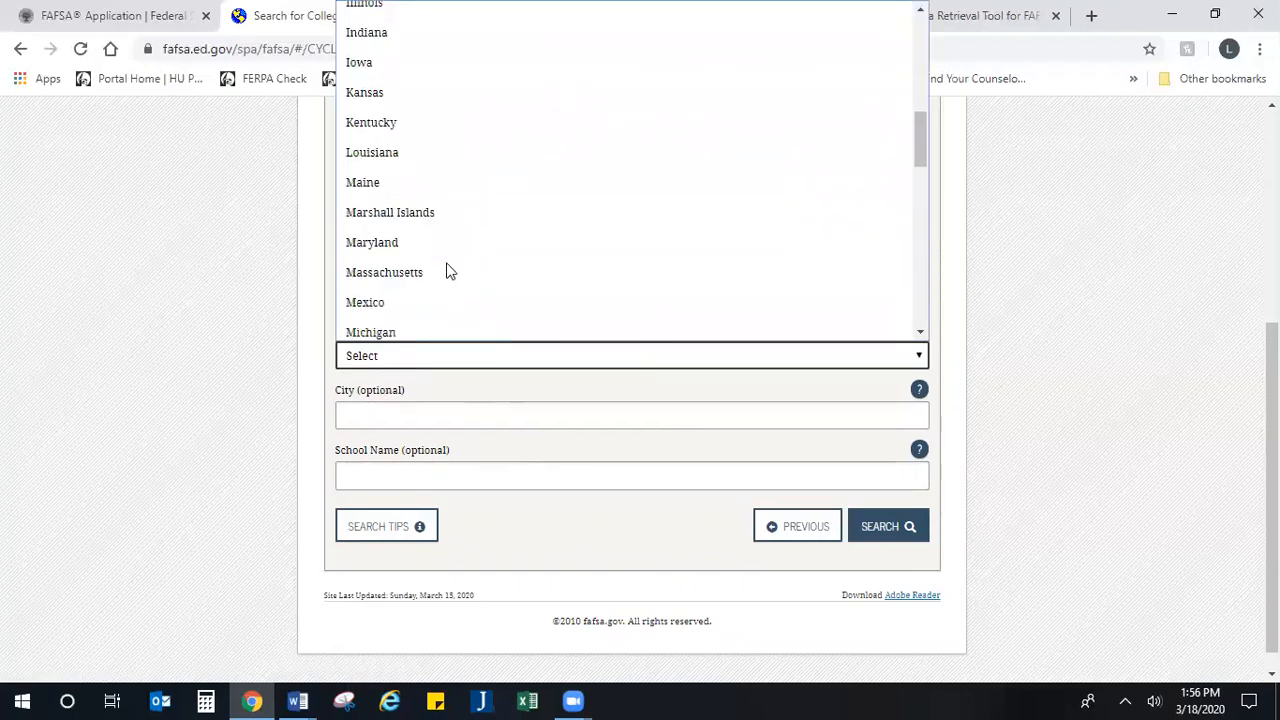
pyautogui.scroll(2, 446, 270)
pyautogui.click(390, 220)
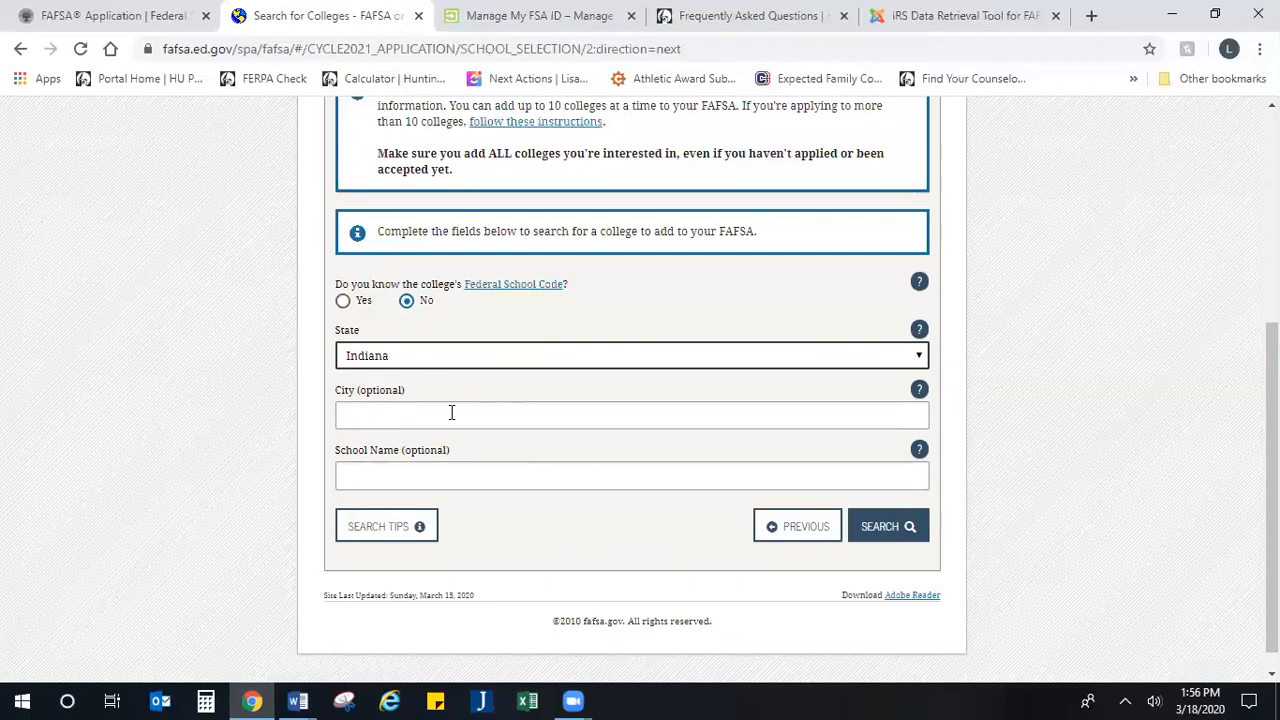
pyautogui.click(449, 416)
pyautogui.write('Huntington')
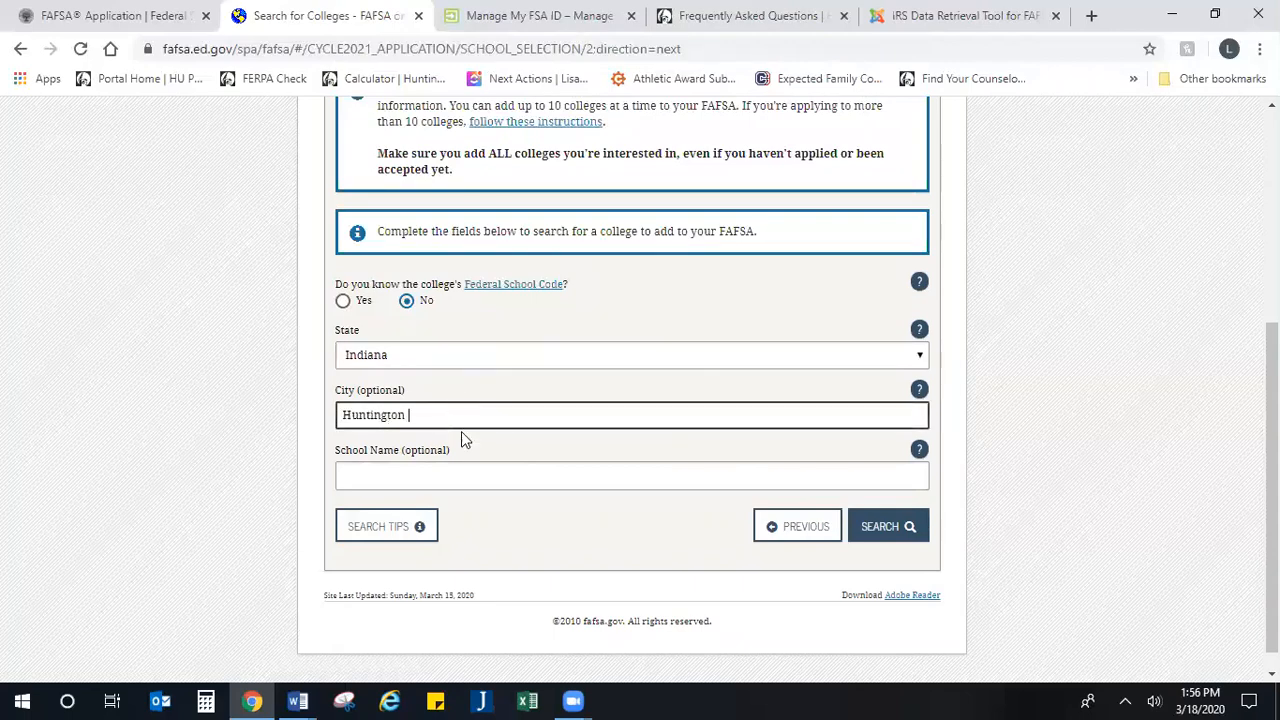
pyautogui.click(875, 538)
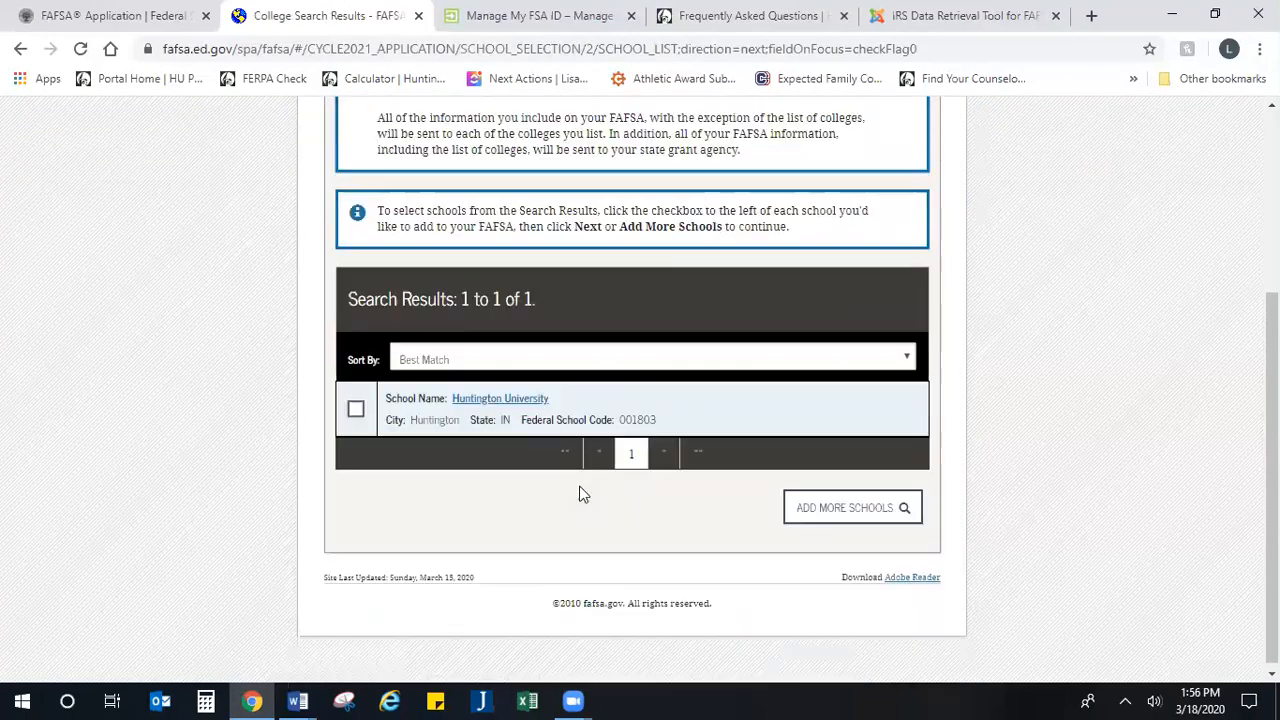
# Step: Select Huntington University from the college results and continue to the housing plans page
pyautogui.moveTo(660, 420); pyautogui.dragTo(526, 420)
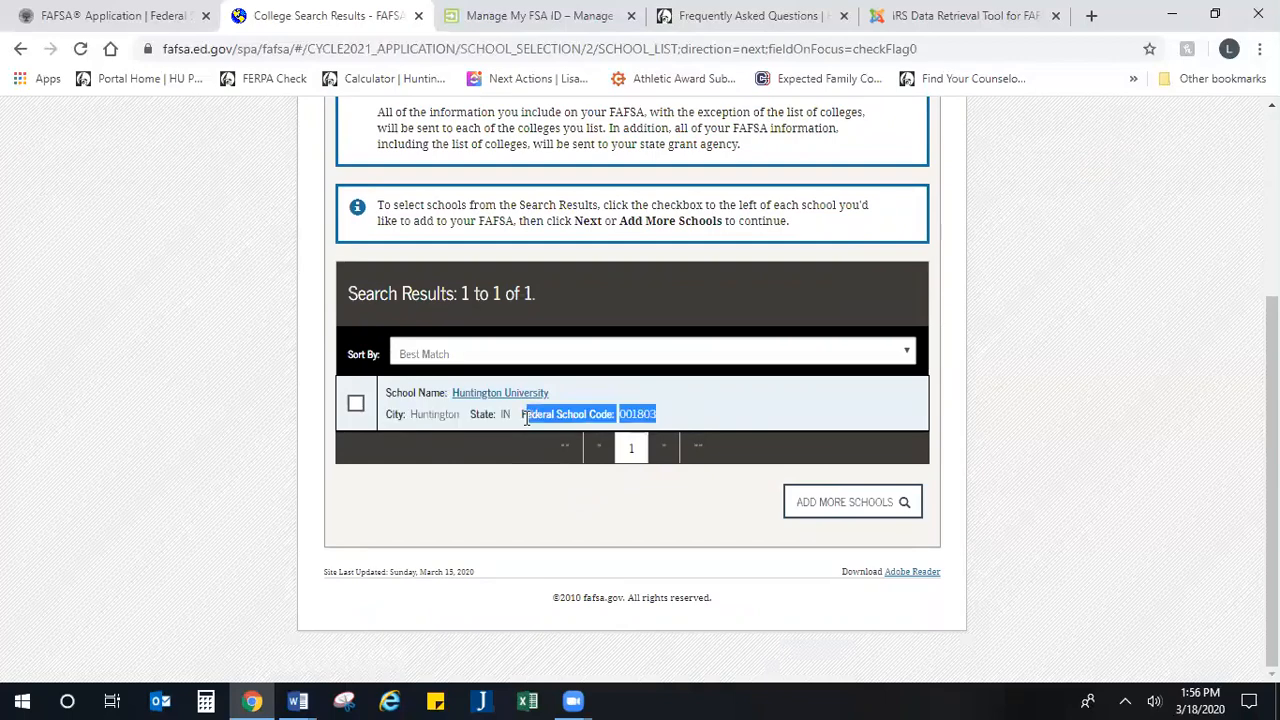
pyautogui.click(357, 408)
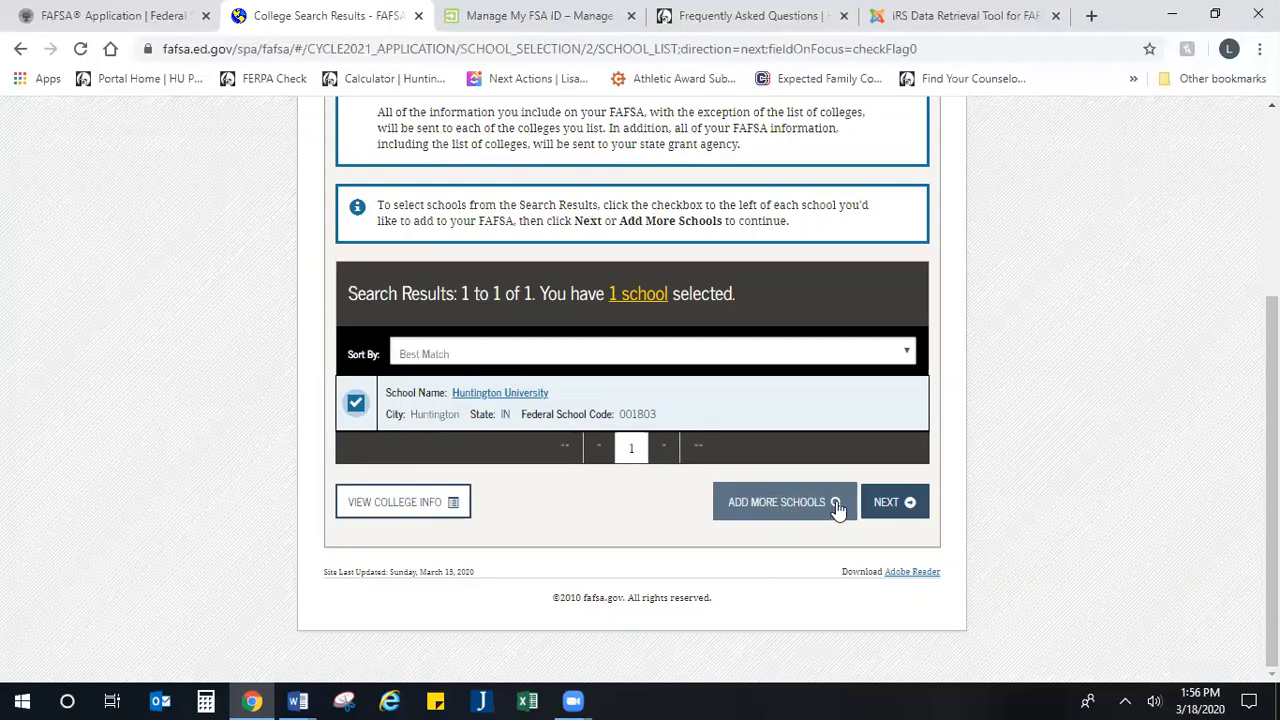
pyautogui.click(905, 505)
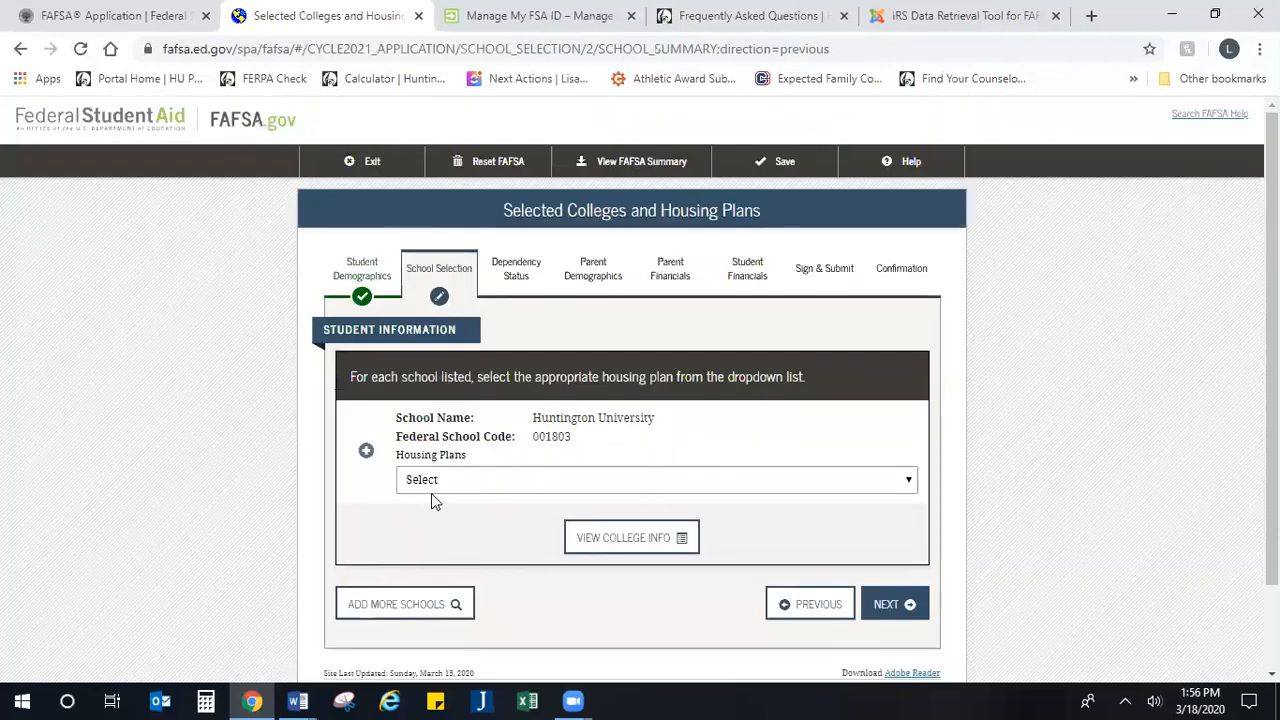
# Step: Set the housing plan for Huntington University to On Campus and continue to the dependency status section
pyautogui.scroll(-1, 461, 482)
pyautogui.click(536, 398)
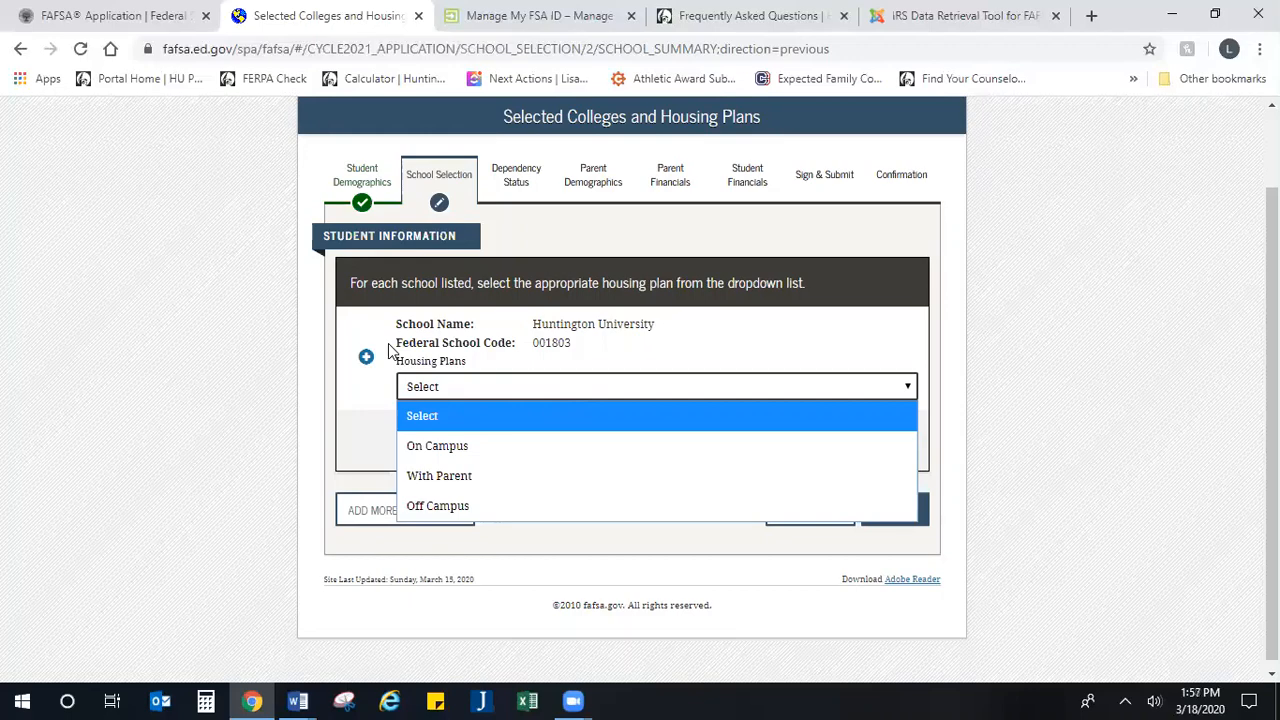
pyautogui.click(428, 450)
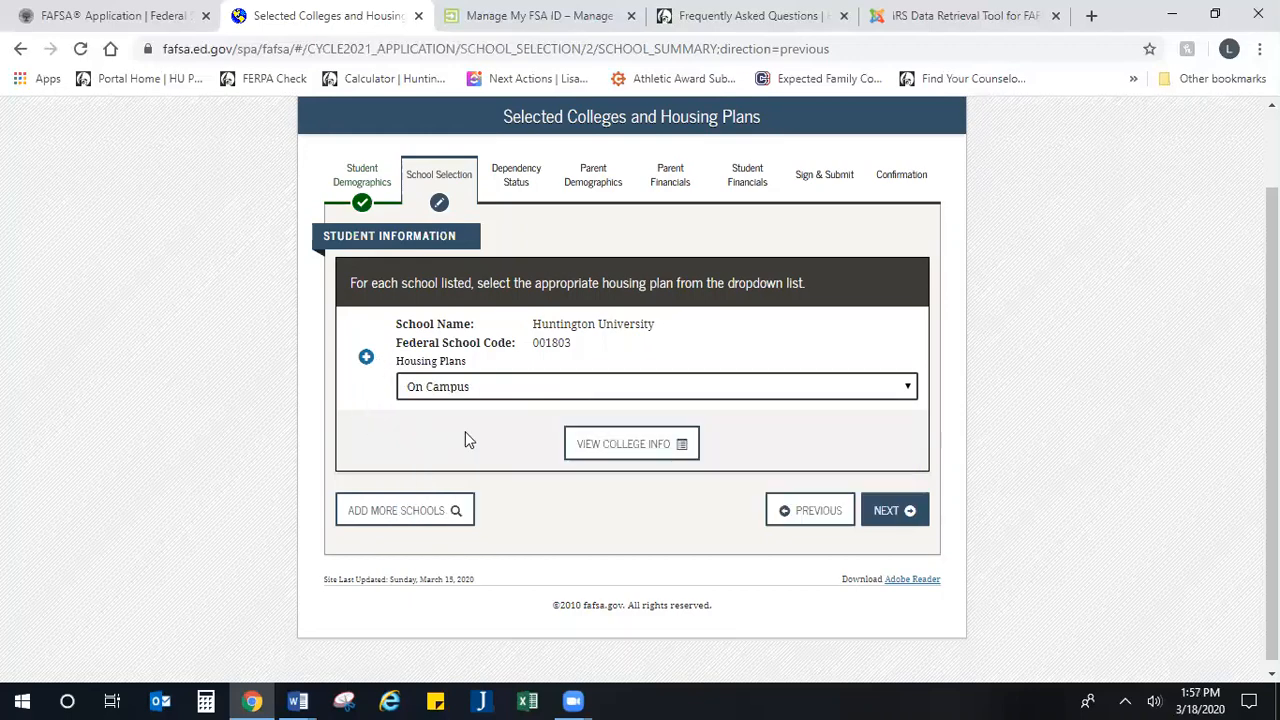
pyautogui.click(887, 527)
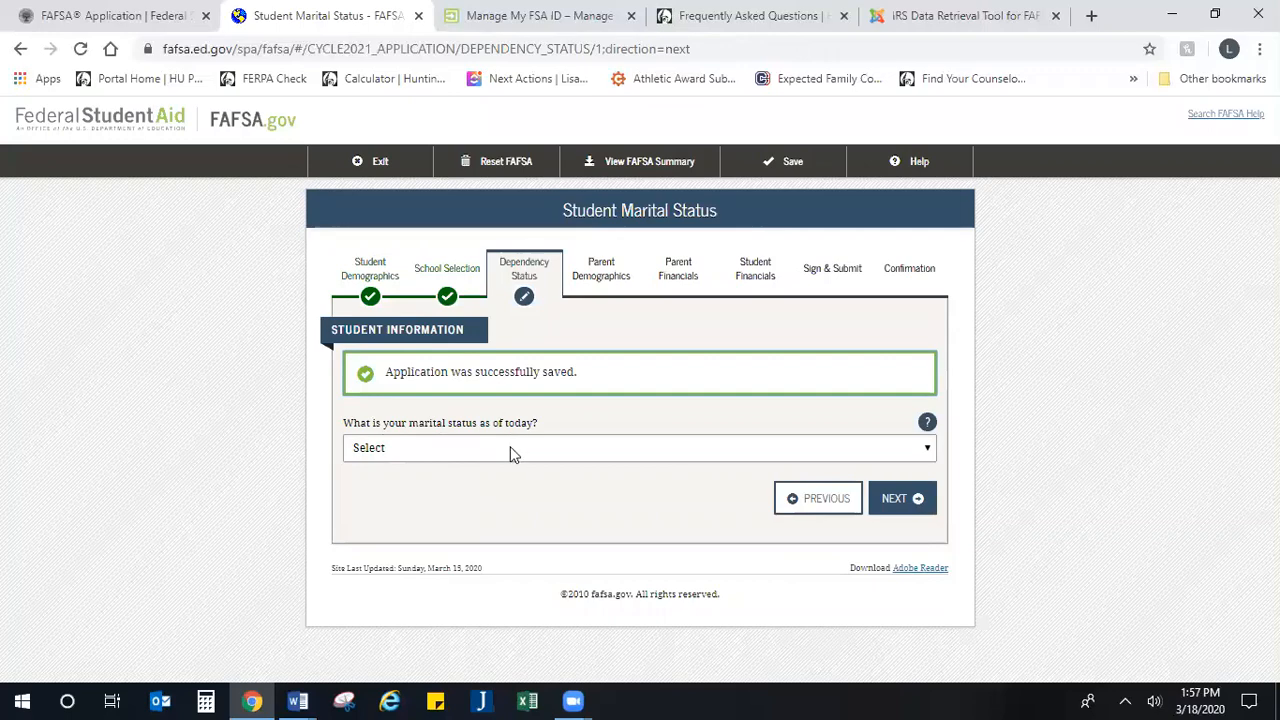
# Step: Set the student's marital status to "I am single" and continue to the dependents questions
pyautogui.moveTo(500, 337); pyautogui.dragTo(289, 346)
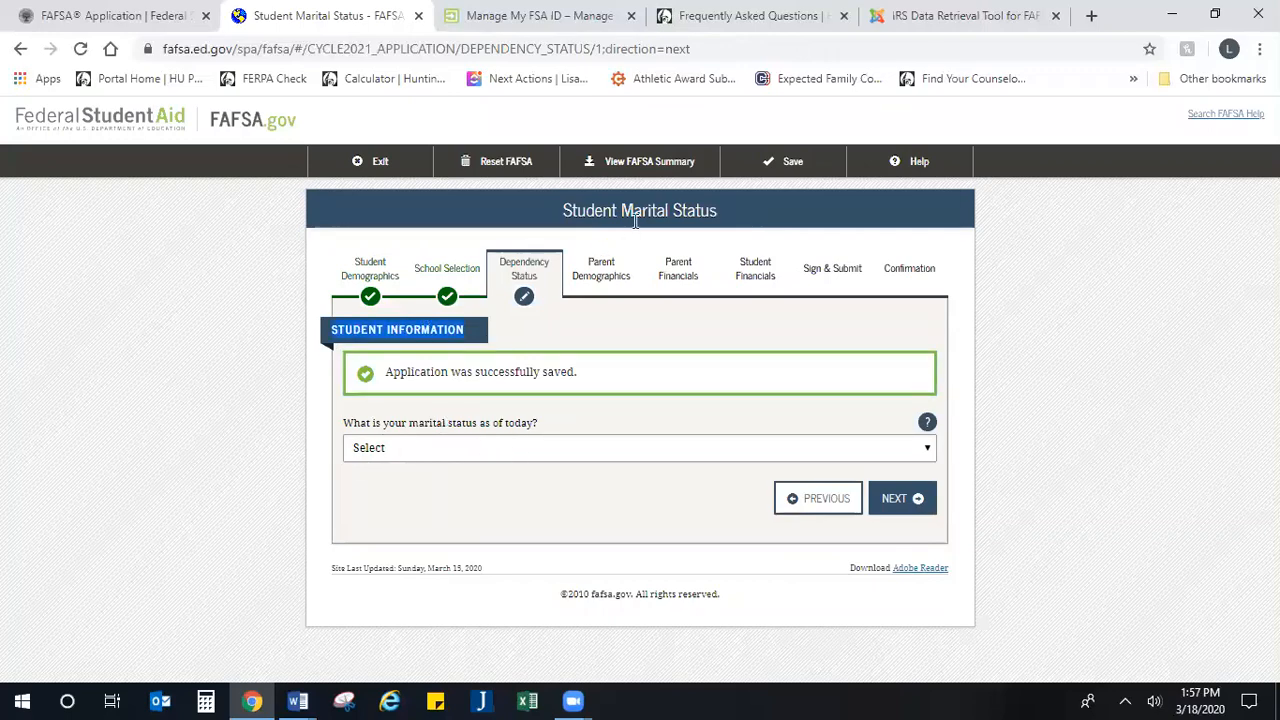
pyautogui.click(504, 450)
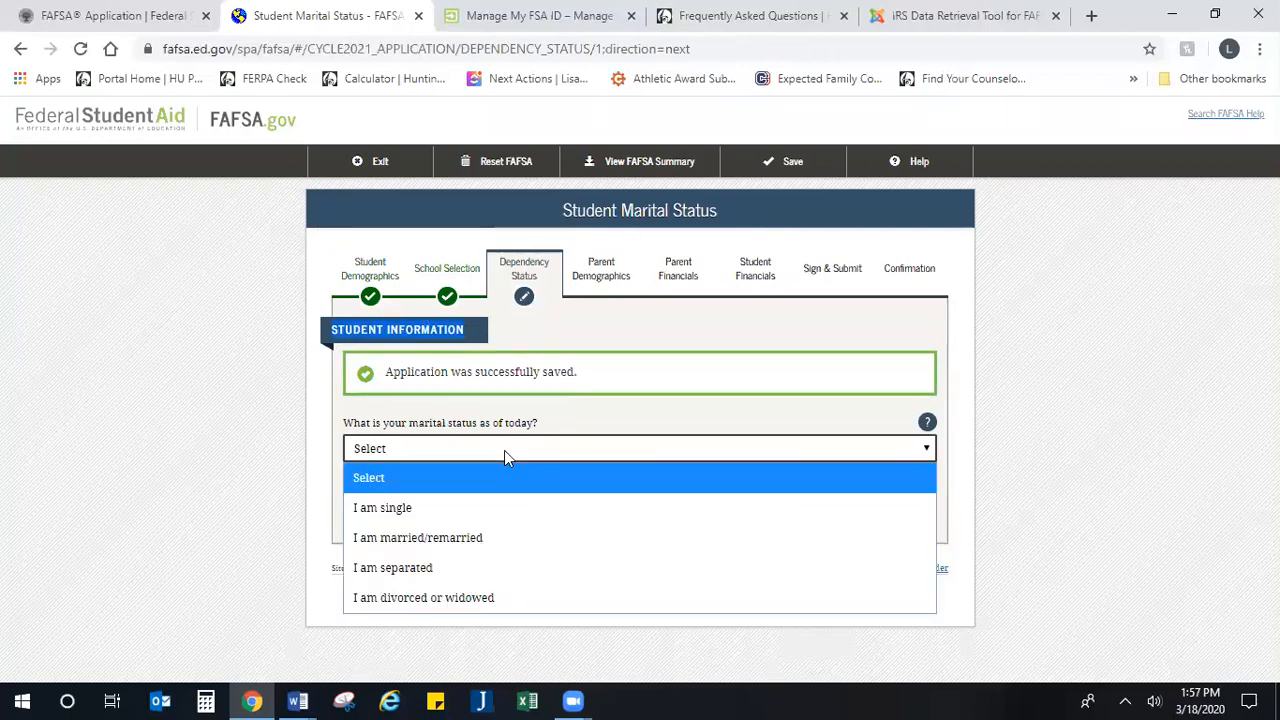
pyautogui.click(480, 507)
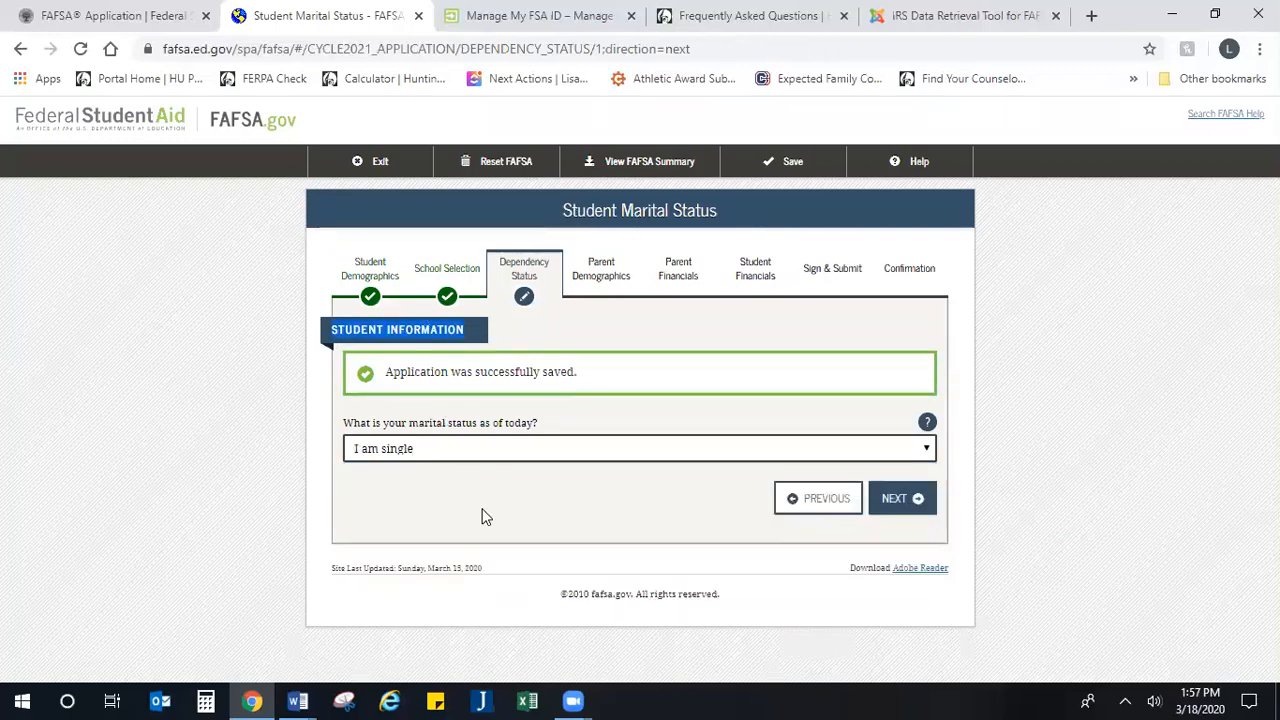
pyautogui.click(560, 505)
pyautogui.click(895, 505)
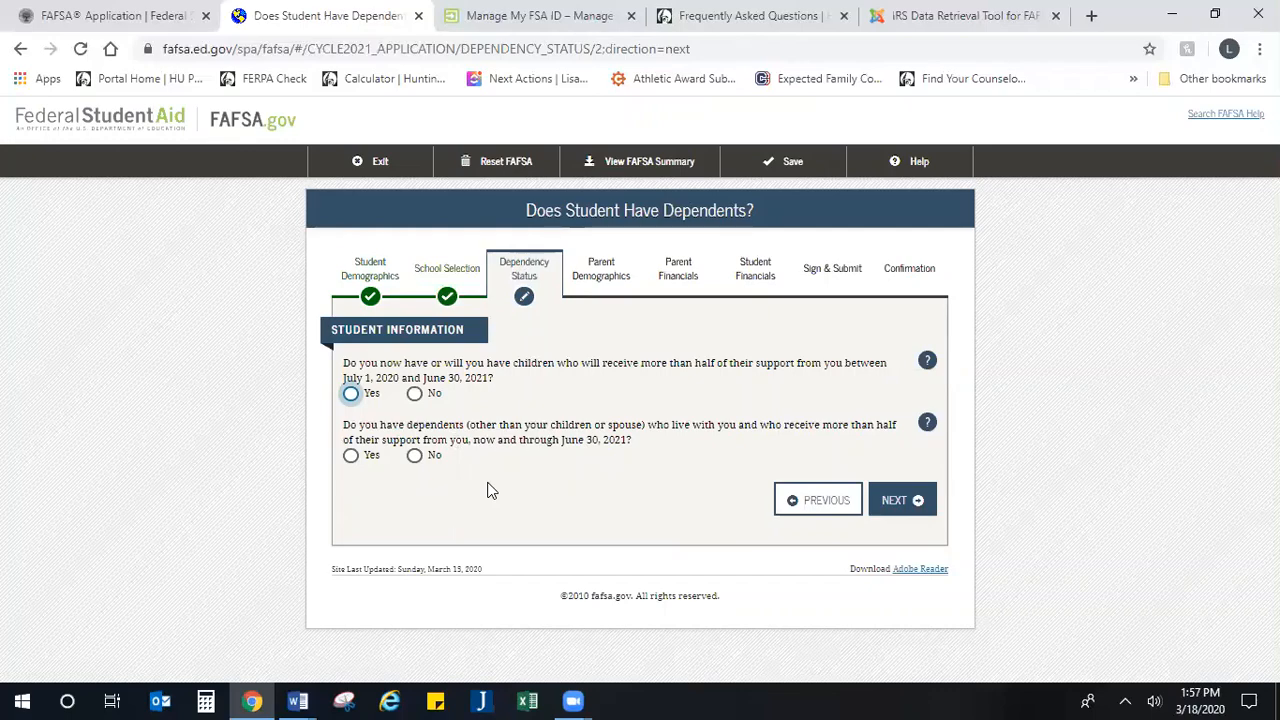
# Step: Answer No to both the student having supported children and the student having other dependents
pyautogui.click(414, 394)
pyautogui.click(415, 457)
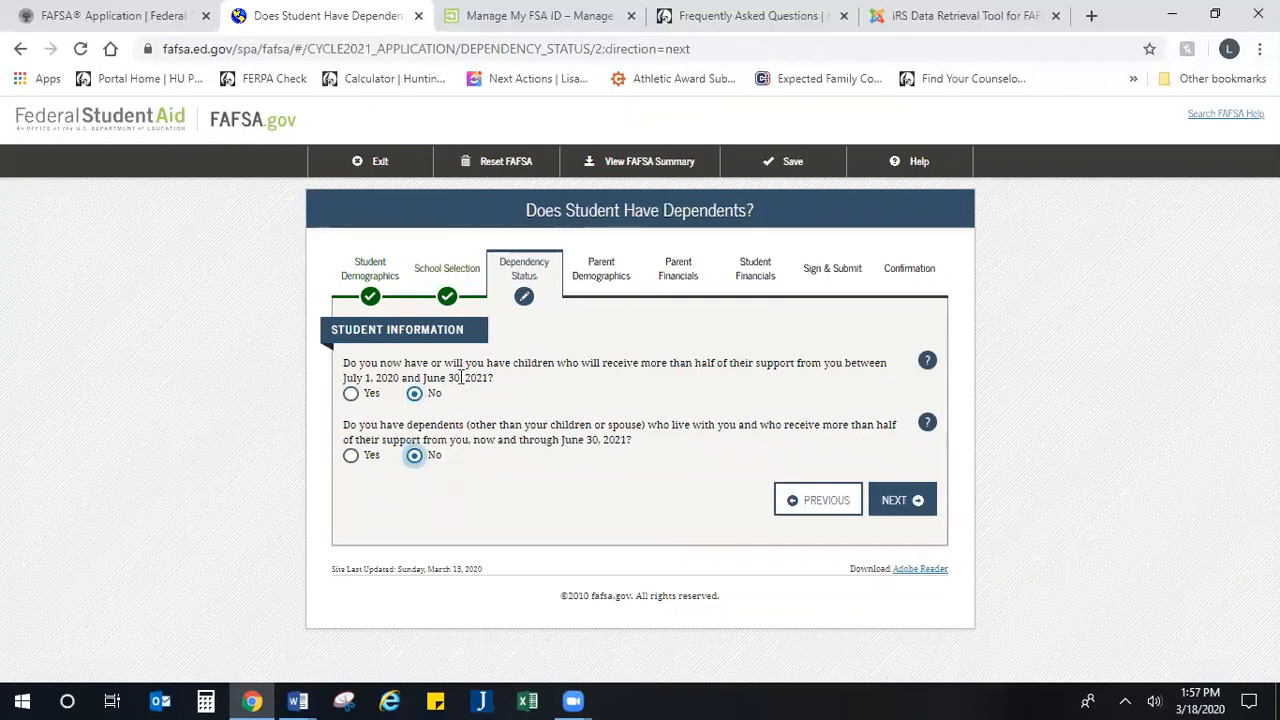
pyautogui.moveTo(488, 363); pyautogui.dragTo(594, 364)
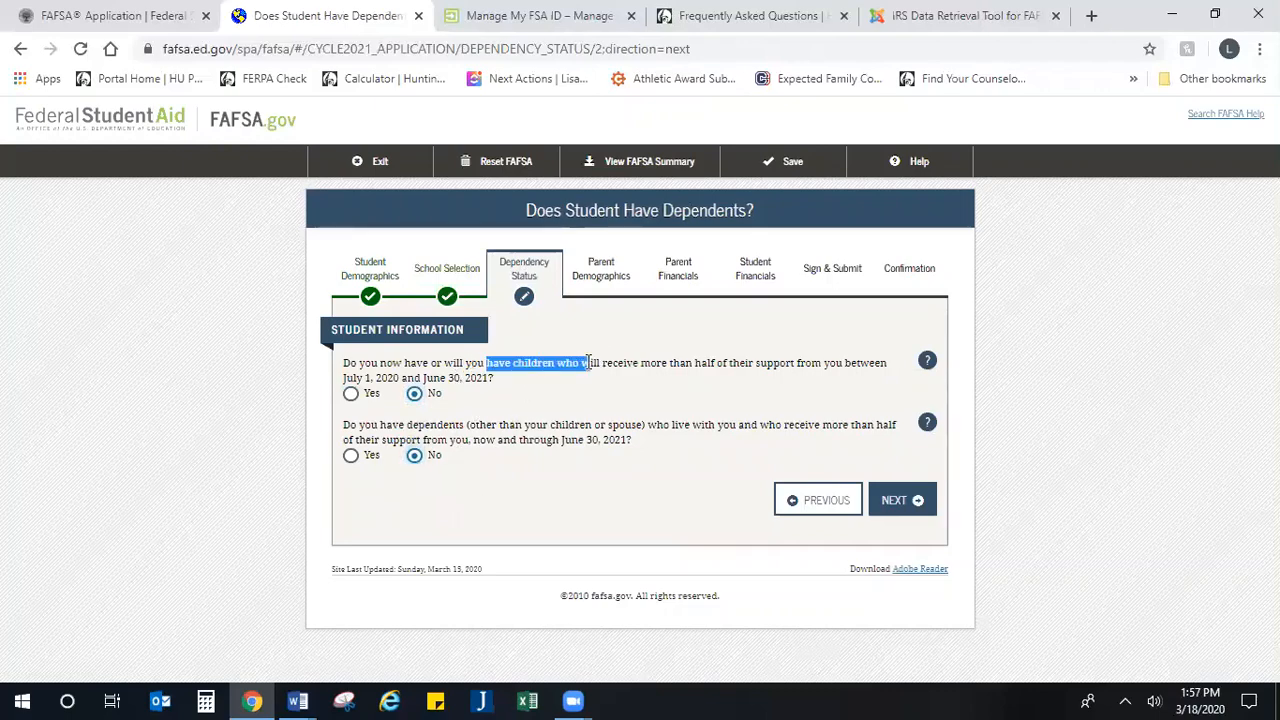
pyautogui.click(770, 394)
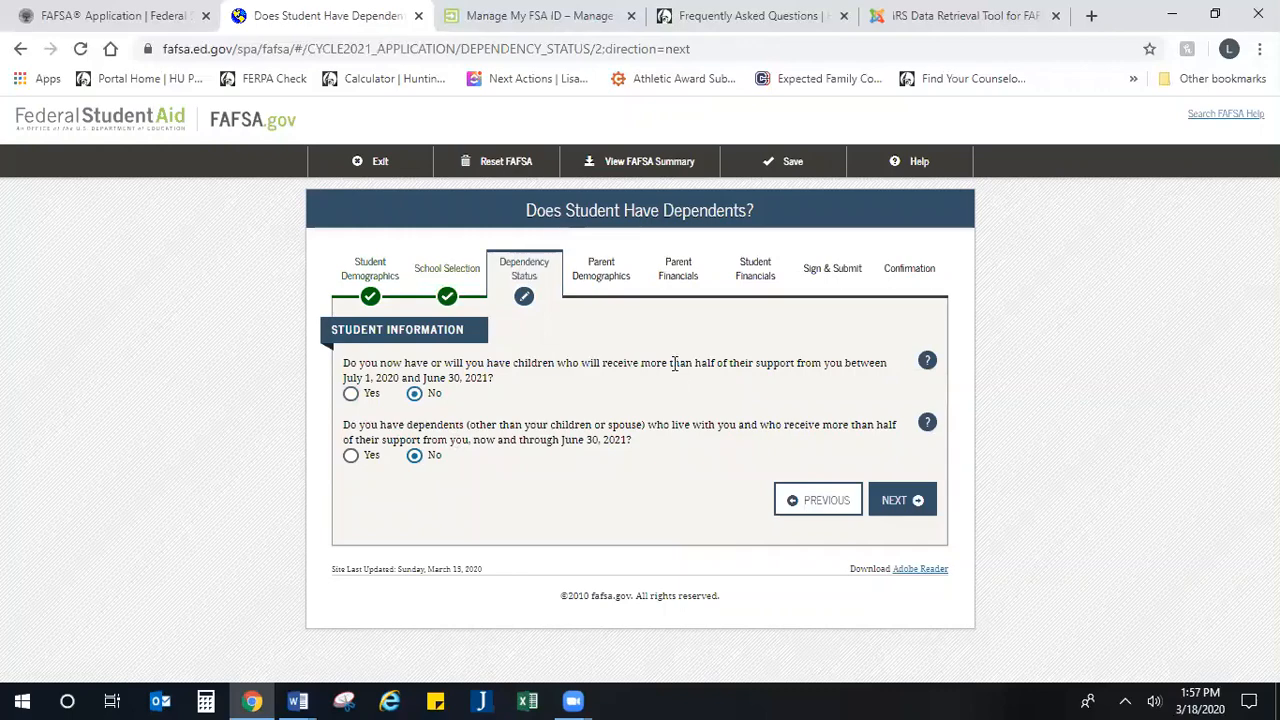
pyautogui.moveTo(673, 364); pyautogui.dragTo(892, 370)
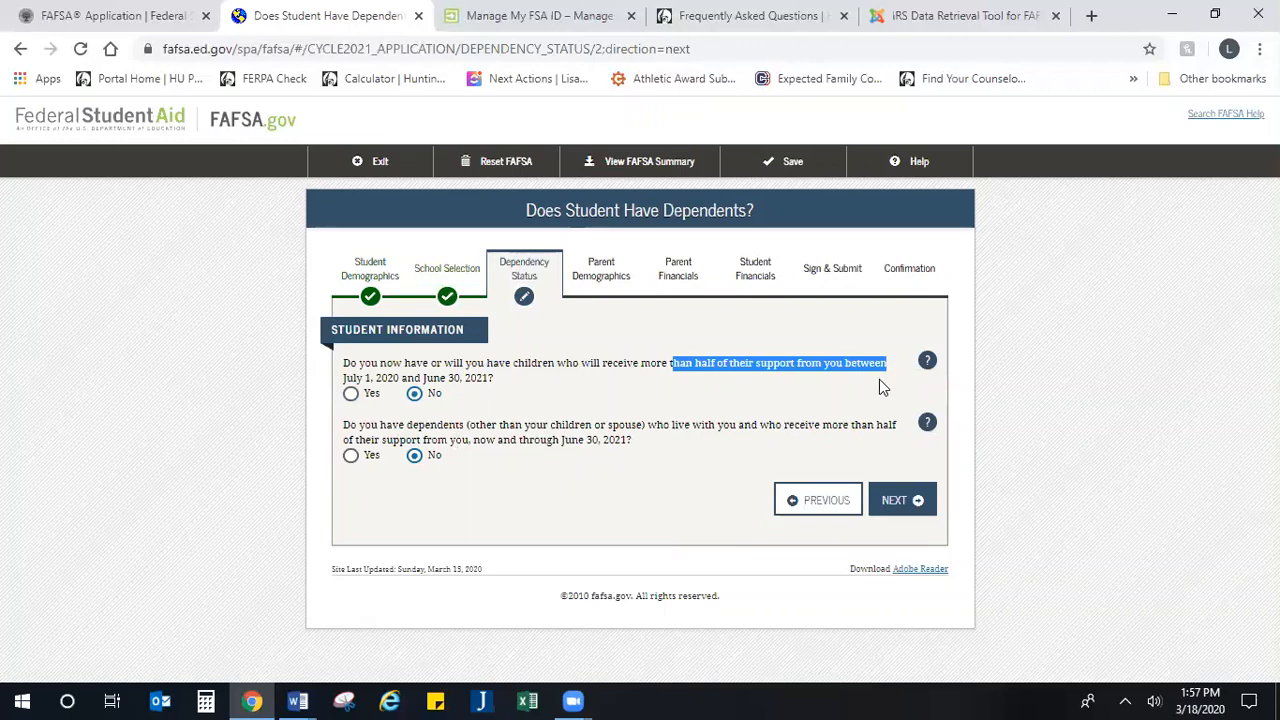
# Step: Mark "None of the above" for the student's additional dependency questions and continue to the homelessness question
pyautogui.click(880, 386)
pyautogui.moveTo(620, 374); pyautogui.dragTo(644, 363)
pyautogui.click(640, 394)
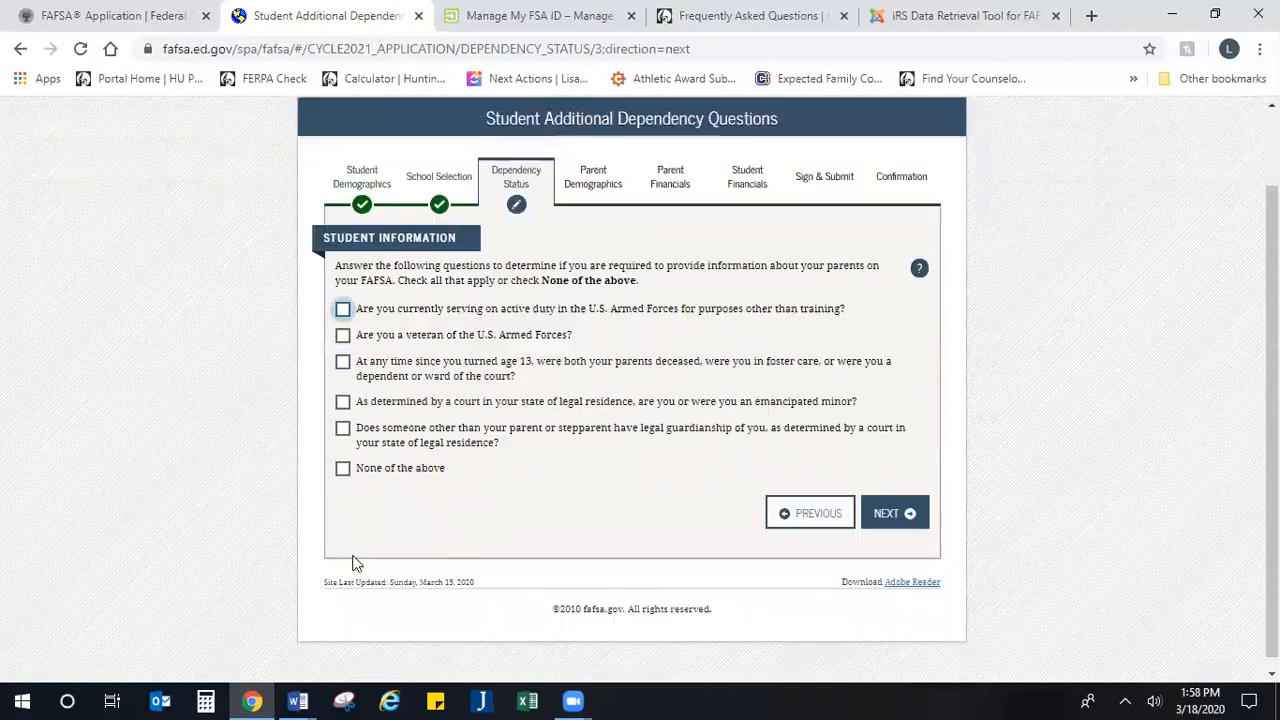
pyautogui.click(344, 467)
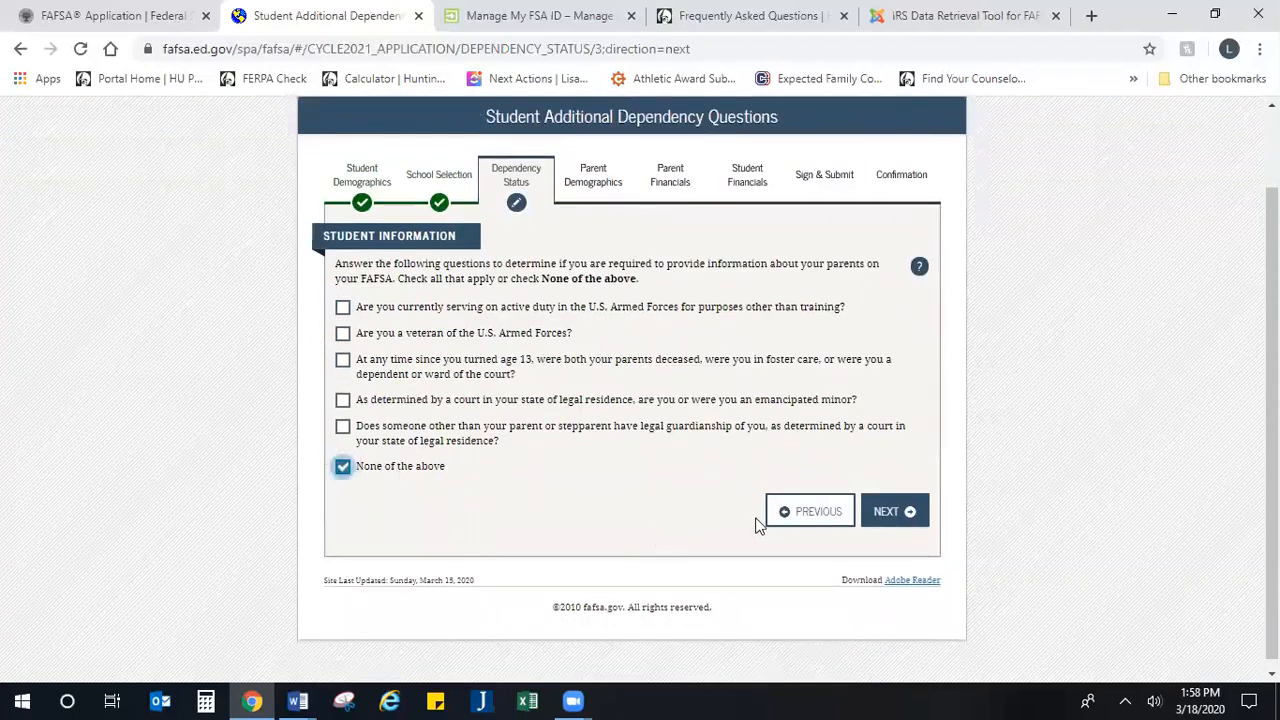
pyautogui.click(886, 518)
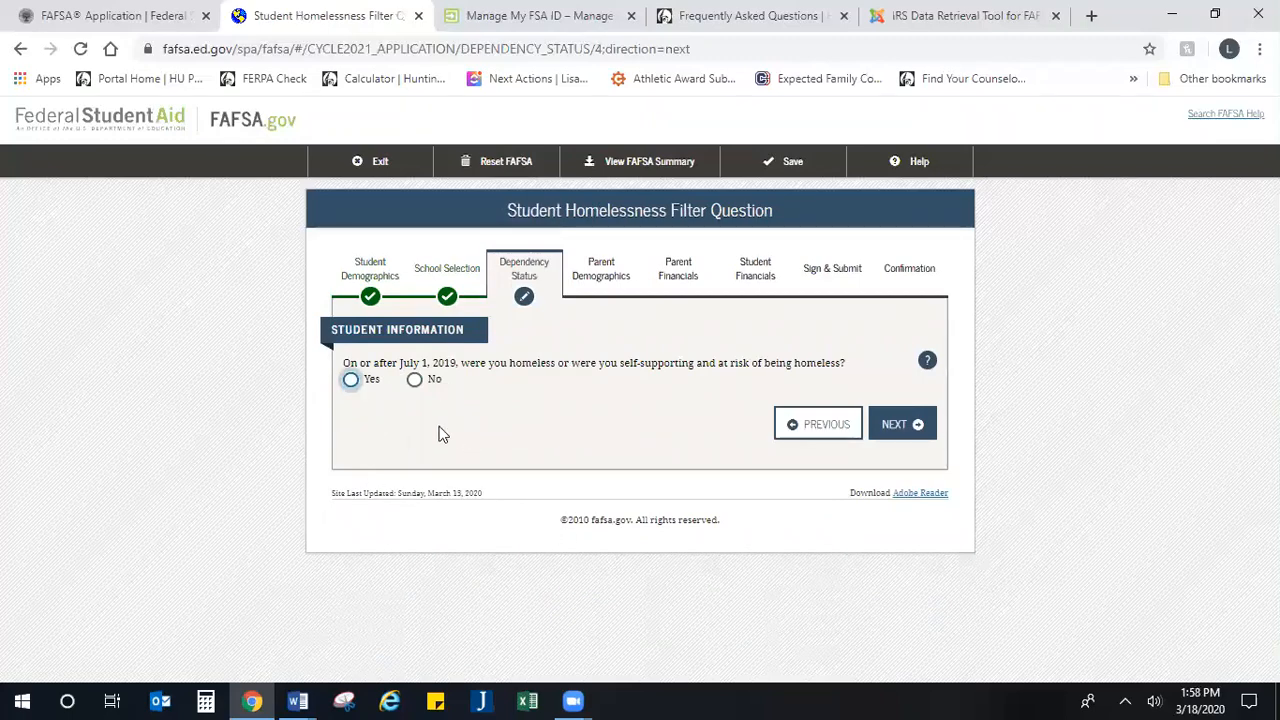
# Step: Answer No to the student being homeless or at risk of homelessness and continue to the dependent student page
pyautogui.moveTo(528, 362); pyautogui.dragTo(845, 354)
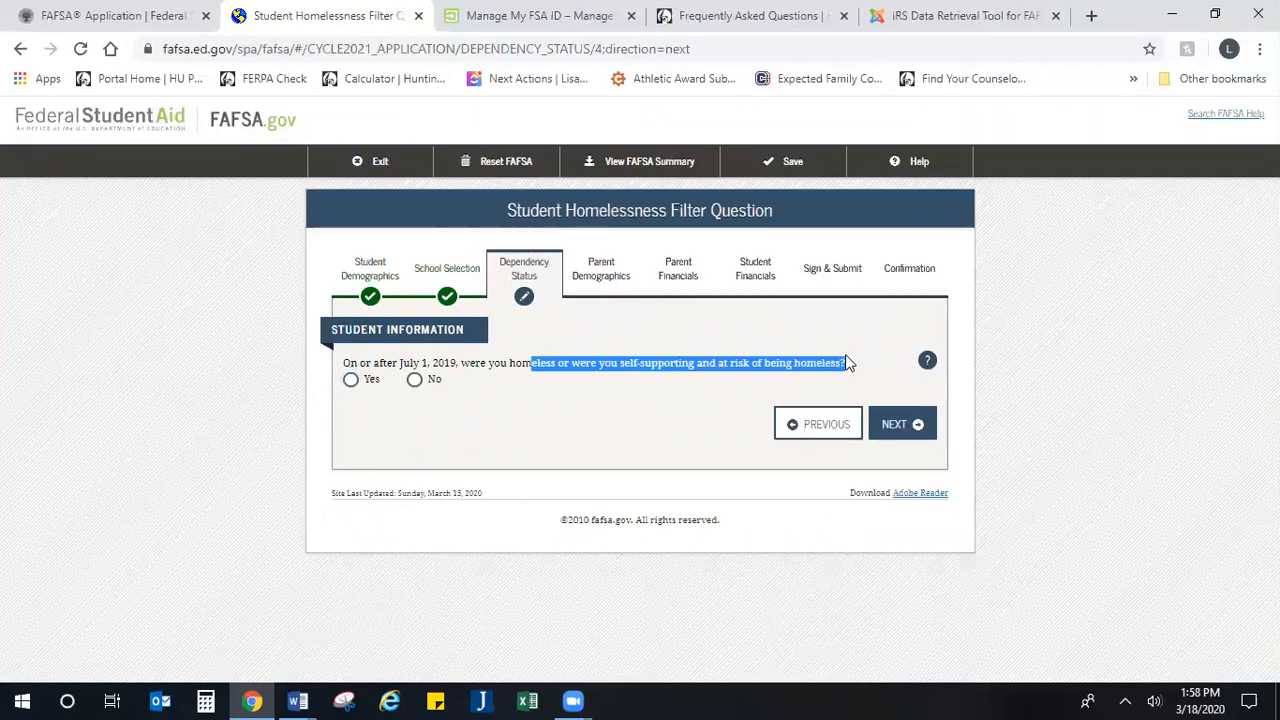
pyautogui.click(853, 371)
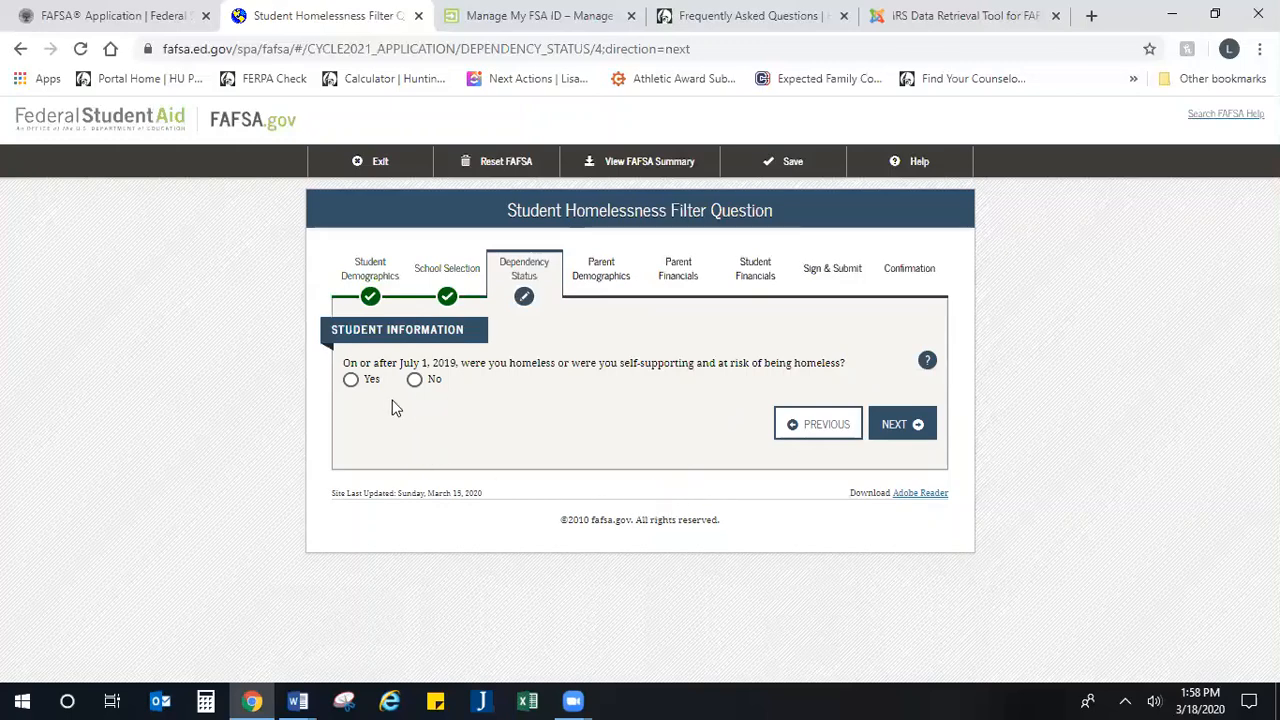
pyautogui.click(351, 384)
pyautogui.click(416, 386)
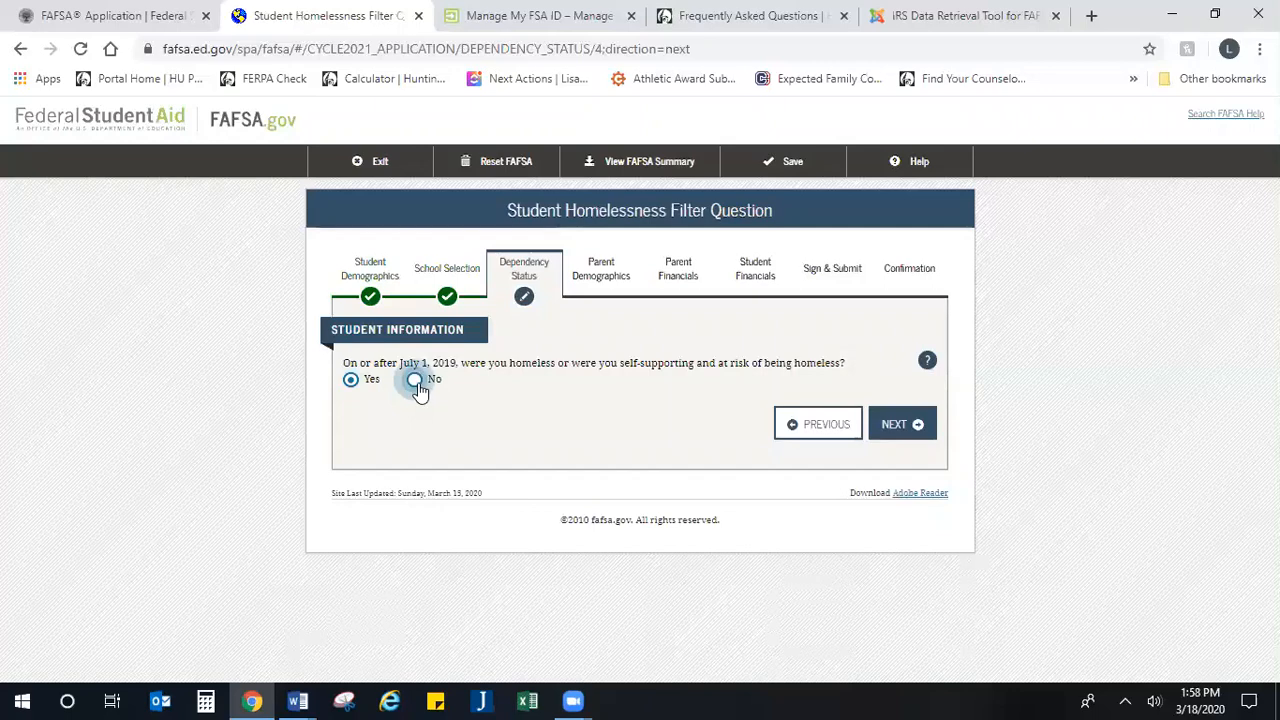
pyautogui.click(903, 427)
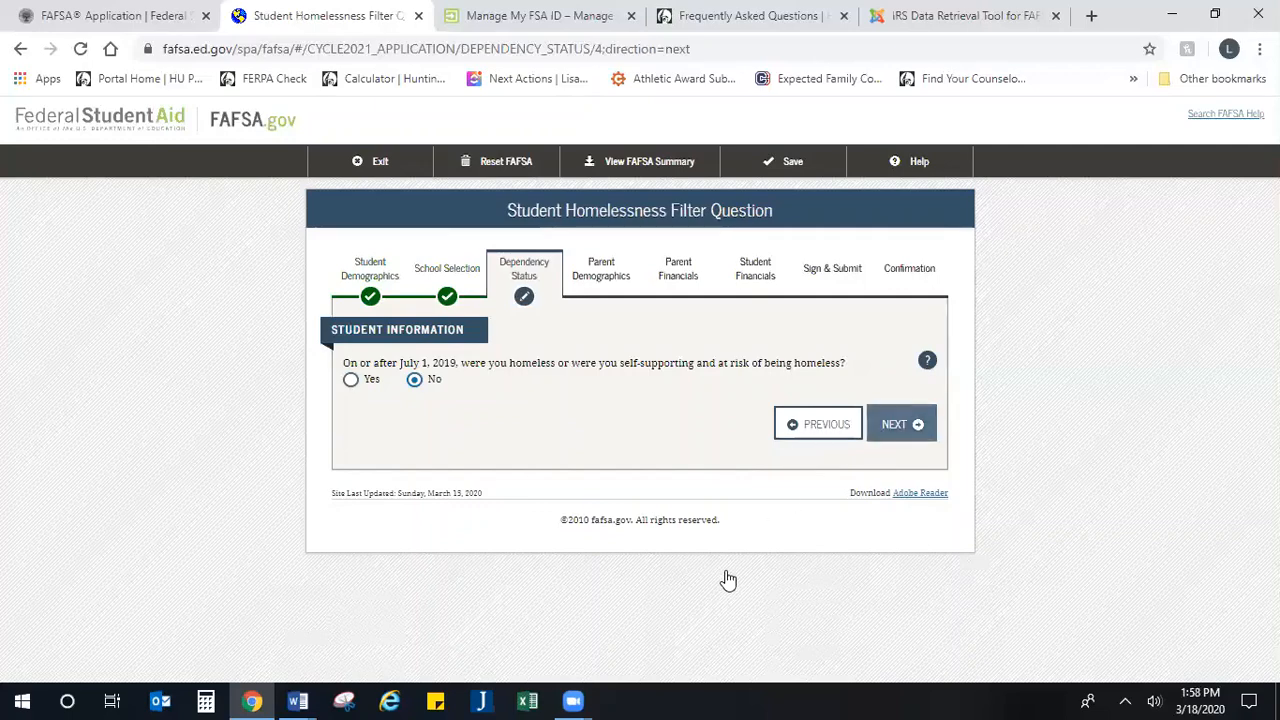
# Step: Keep "I will provide information about my parent(s)" for the dependent student and continue to the parent demographics section
pyautogui.scroll(-1, 545, 438)
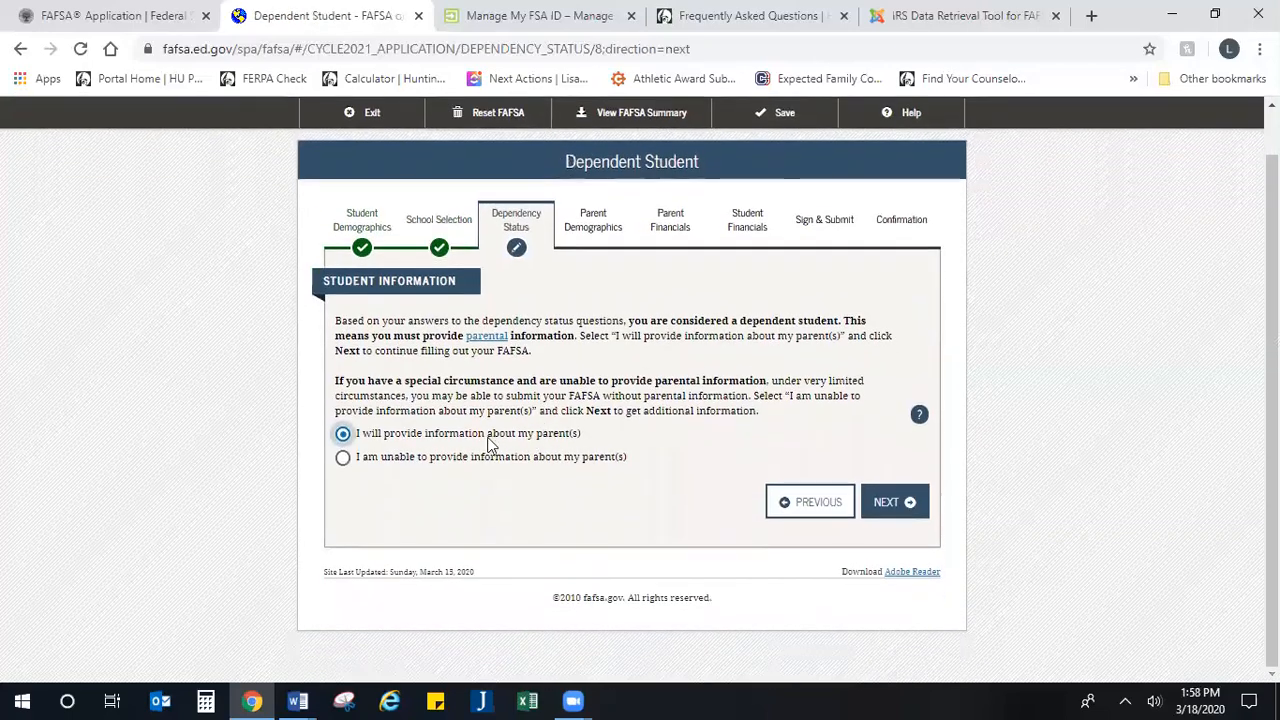
pyautogui.moveTo(662, 320); pyautogui.dragTo(858, 337)
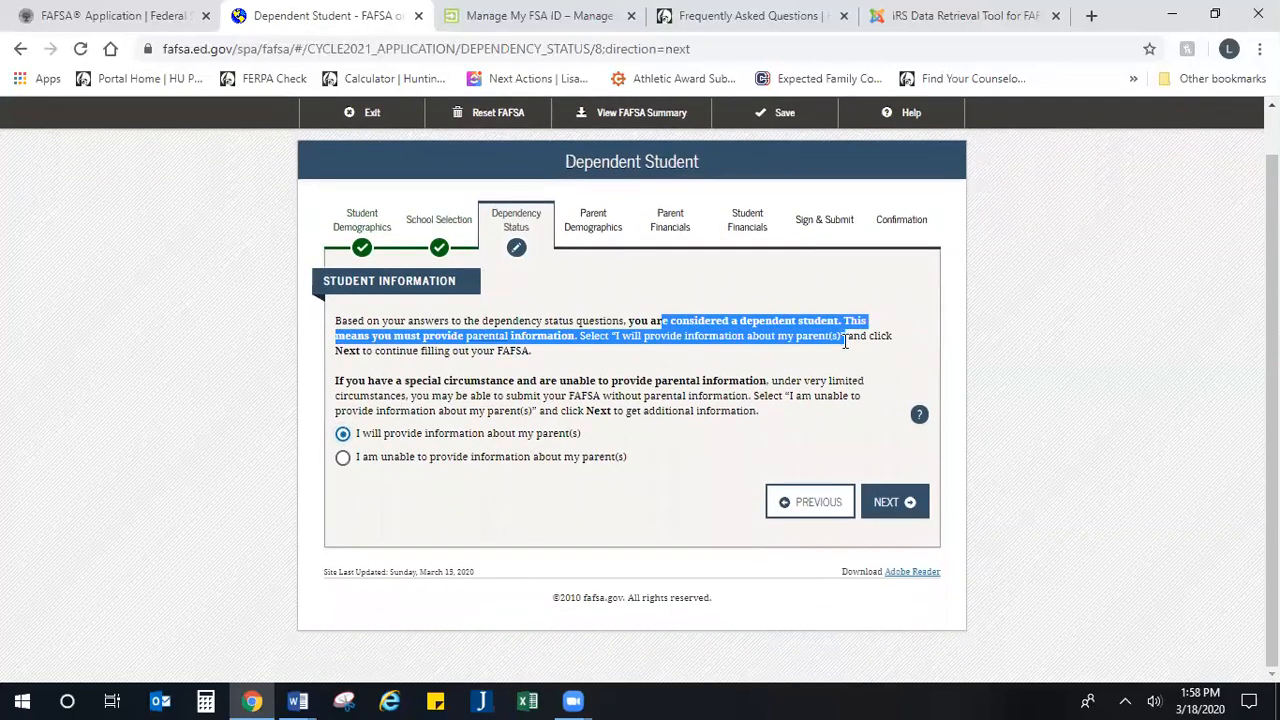
pyautogui.click(824, 374)
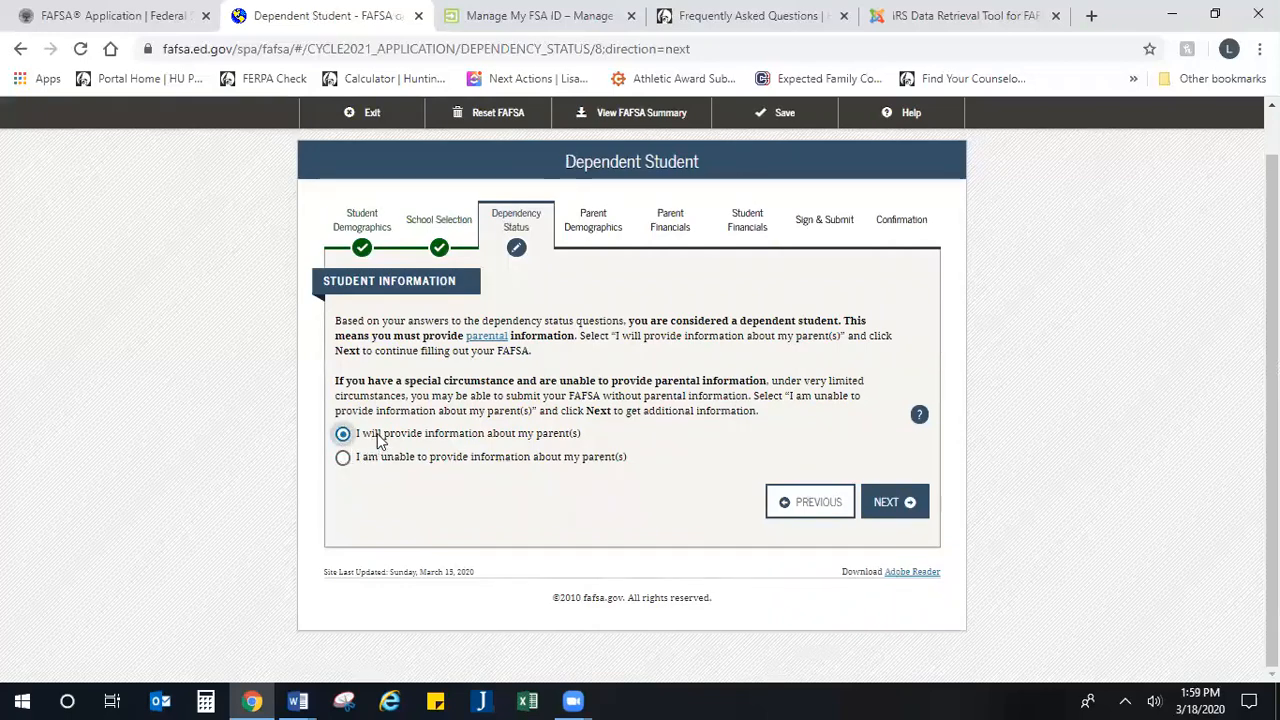
pyautogui.moveTo(378, 434); pyautogui.dragTo(607, 442)
pyautogui.click(605, 442)
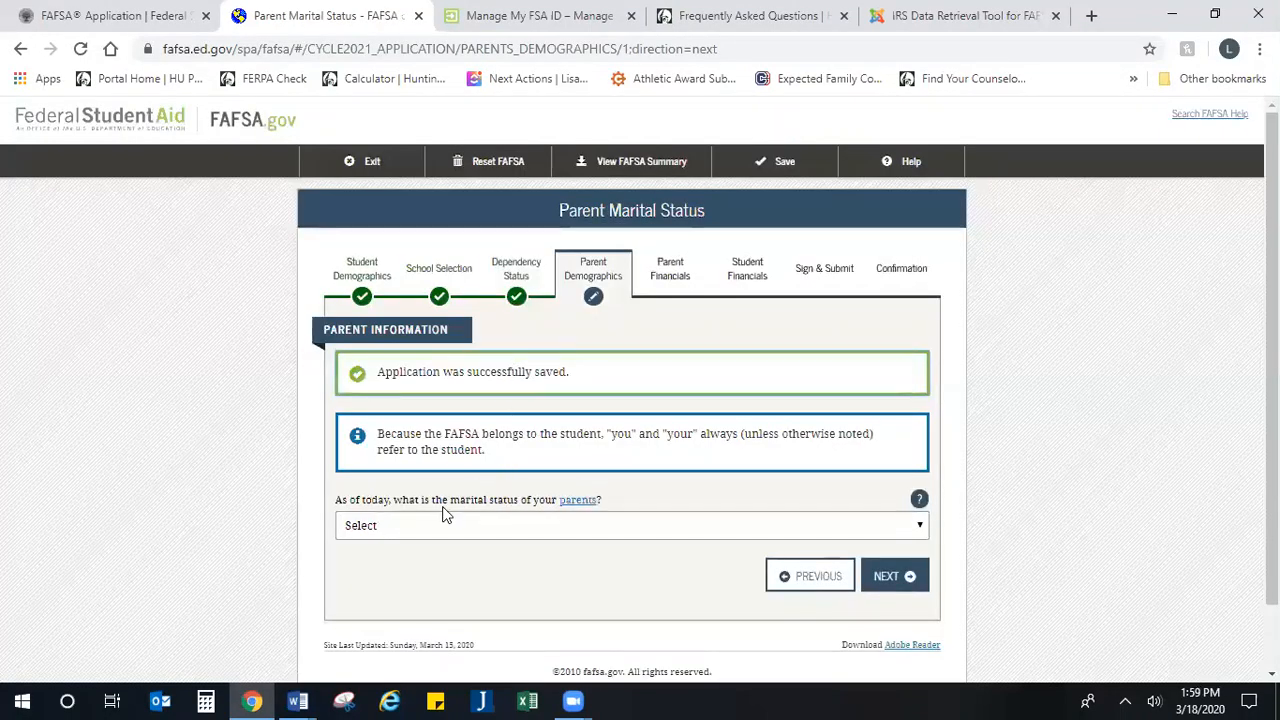
# Step: Examine the answer choices for the parents' marital status without choosing one
pyautogui.scroll(-1, 446, 514)
pyautogui.moveTo(394, 425); pyautogui.dragTo(642, 433)
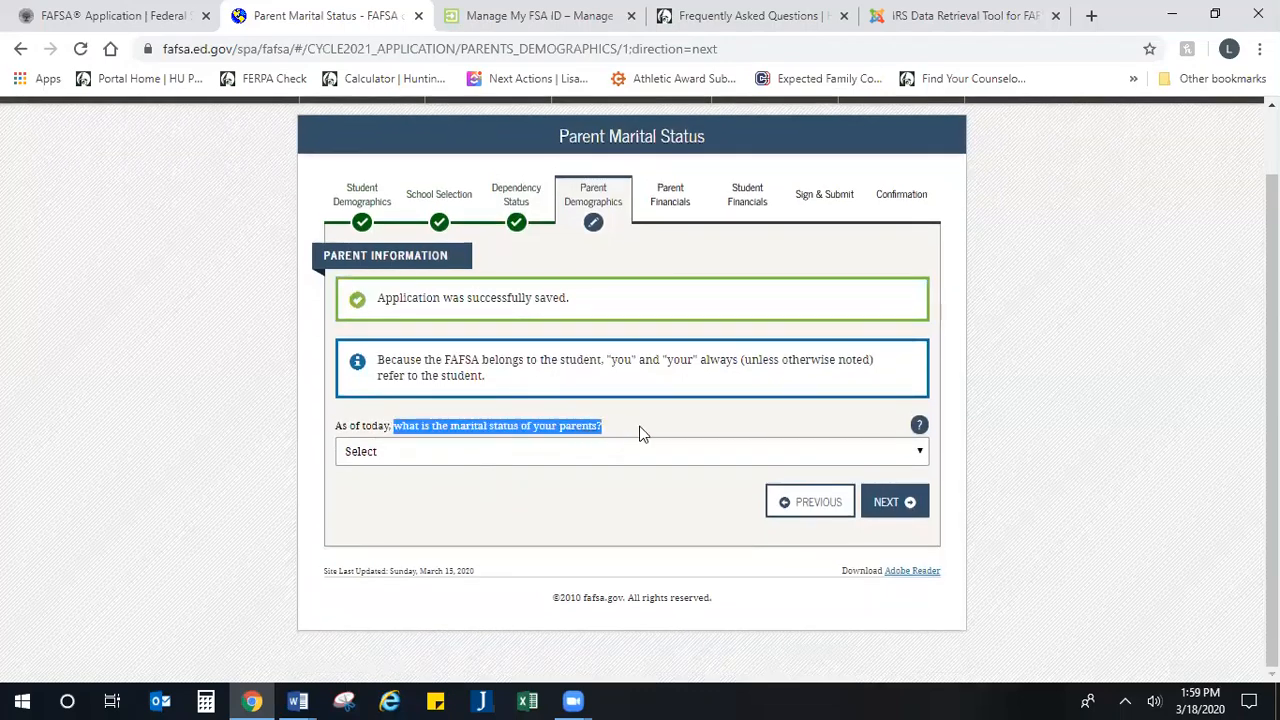
pyautogui.click(592, 455)
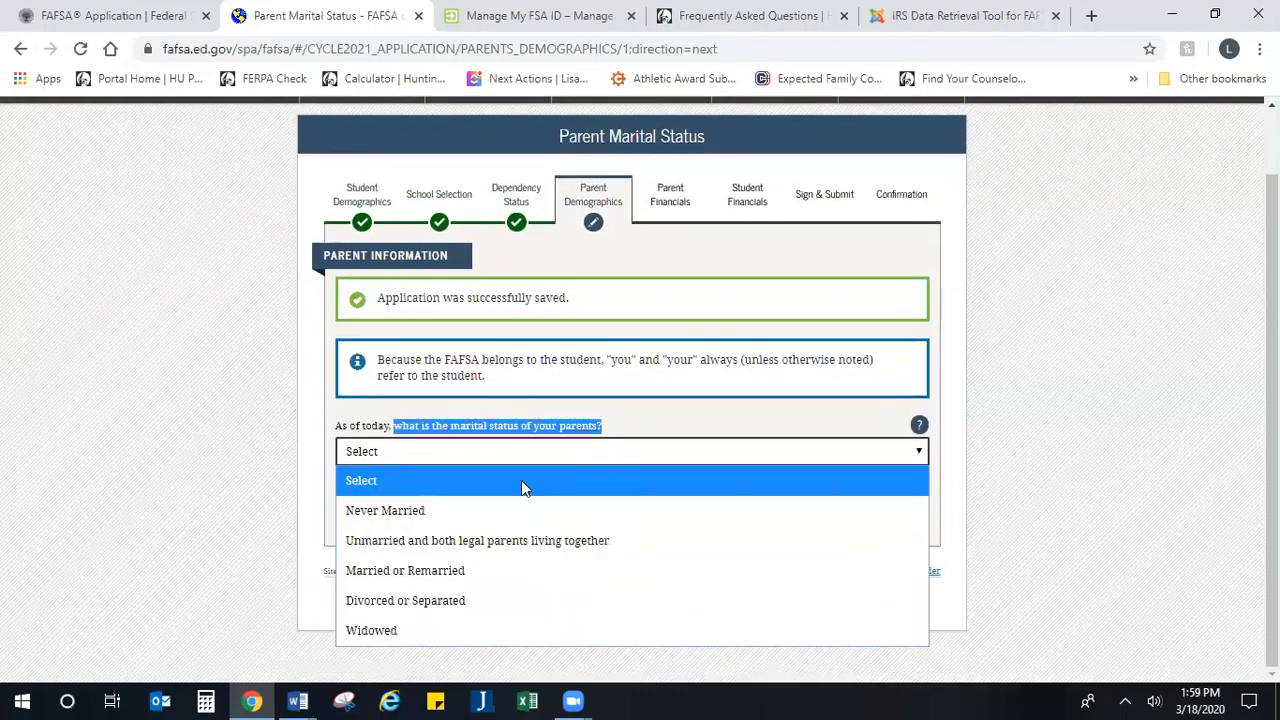
pyautogui.click(1083, 488)
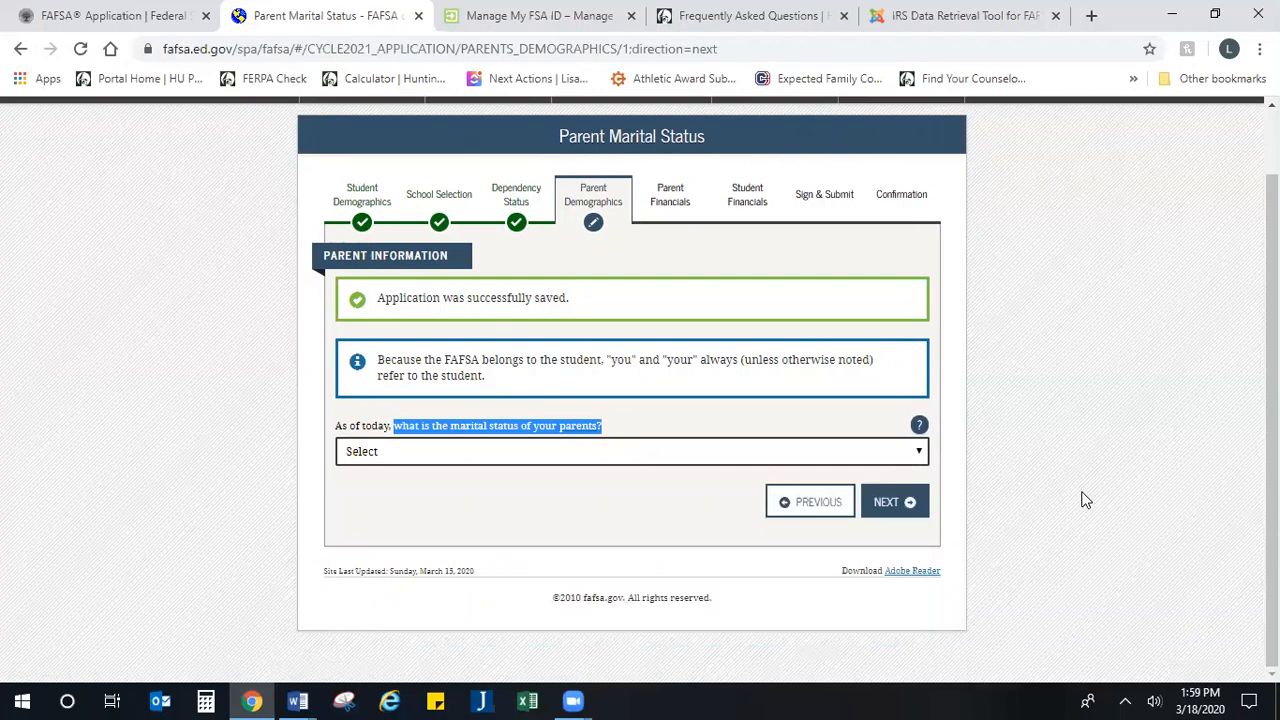
pyautogui.click(683, 458)
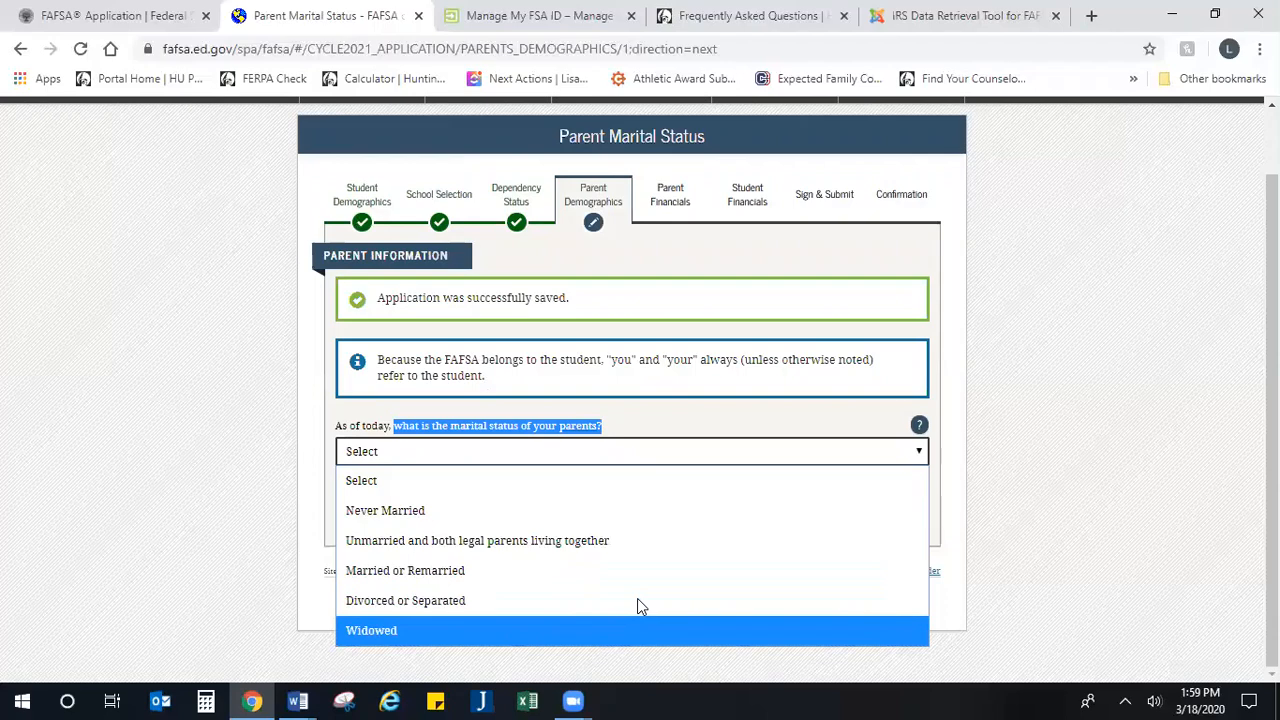
pyautogui.click(525, 446)
pyautogui.click(525, 446)
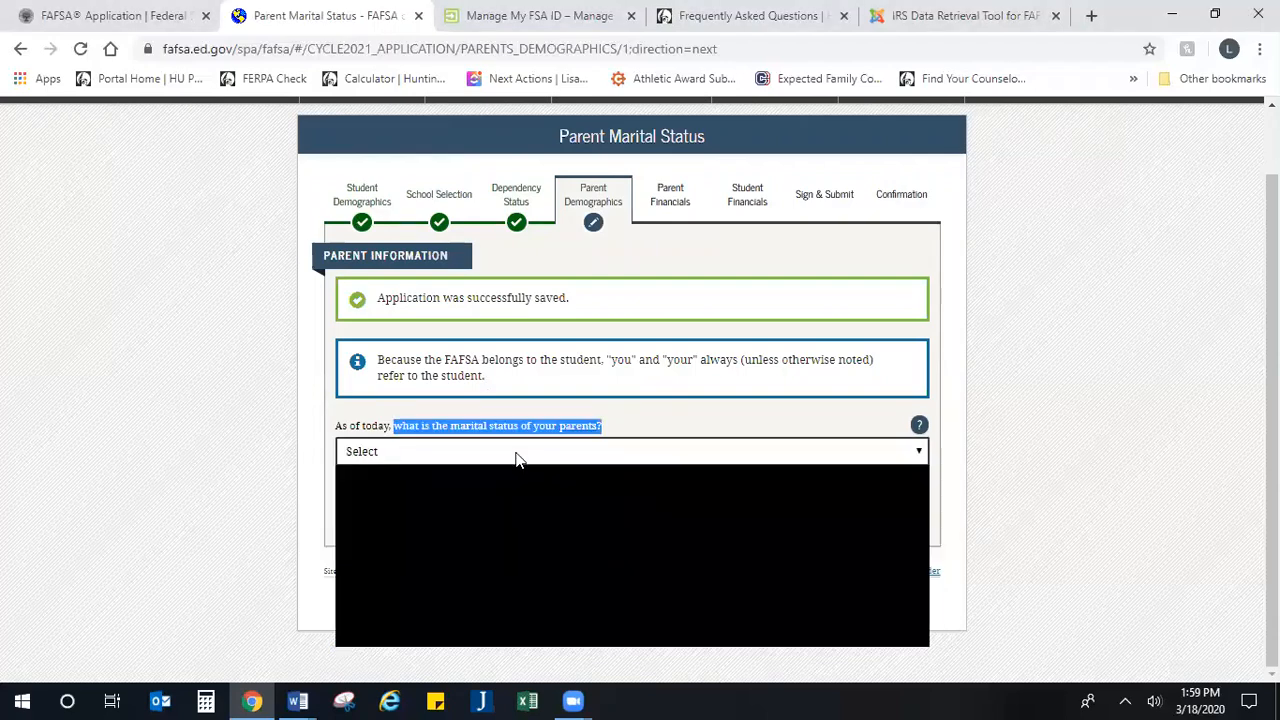
pyautogui.click(515, 458)
pyautogui.click(510, 455)
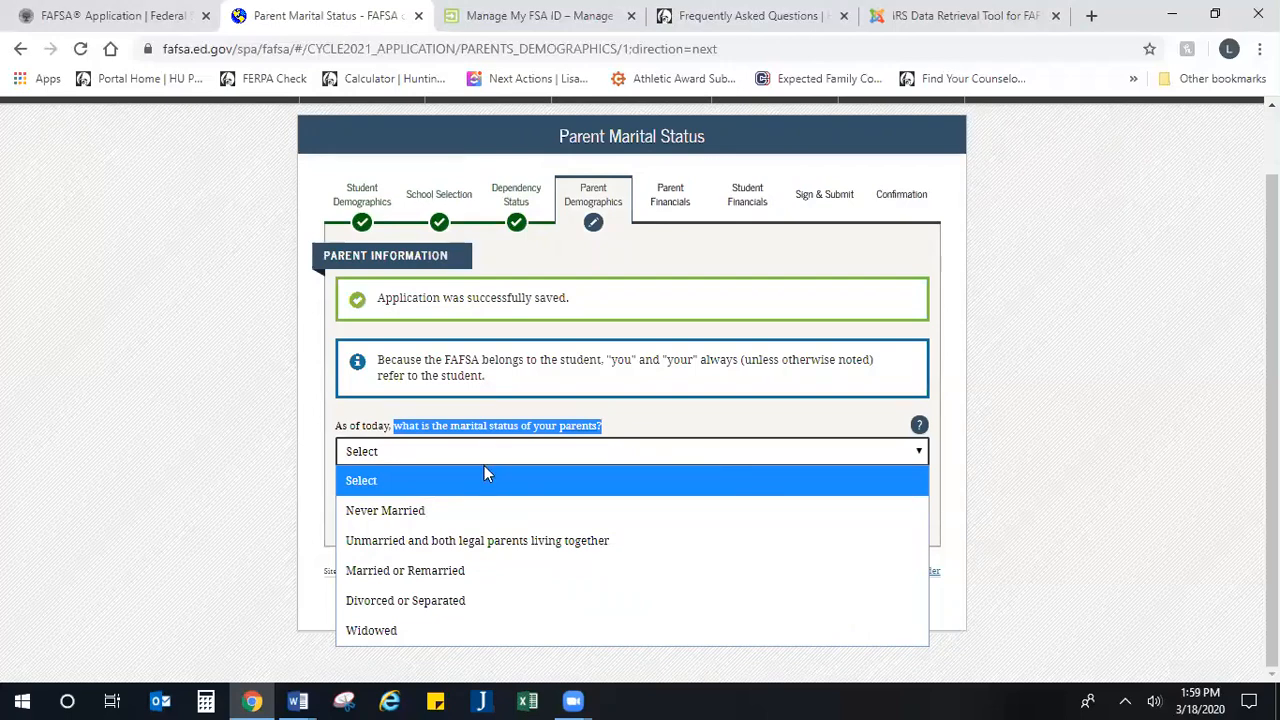
pyautogui.click(935, 437)
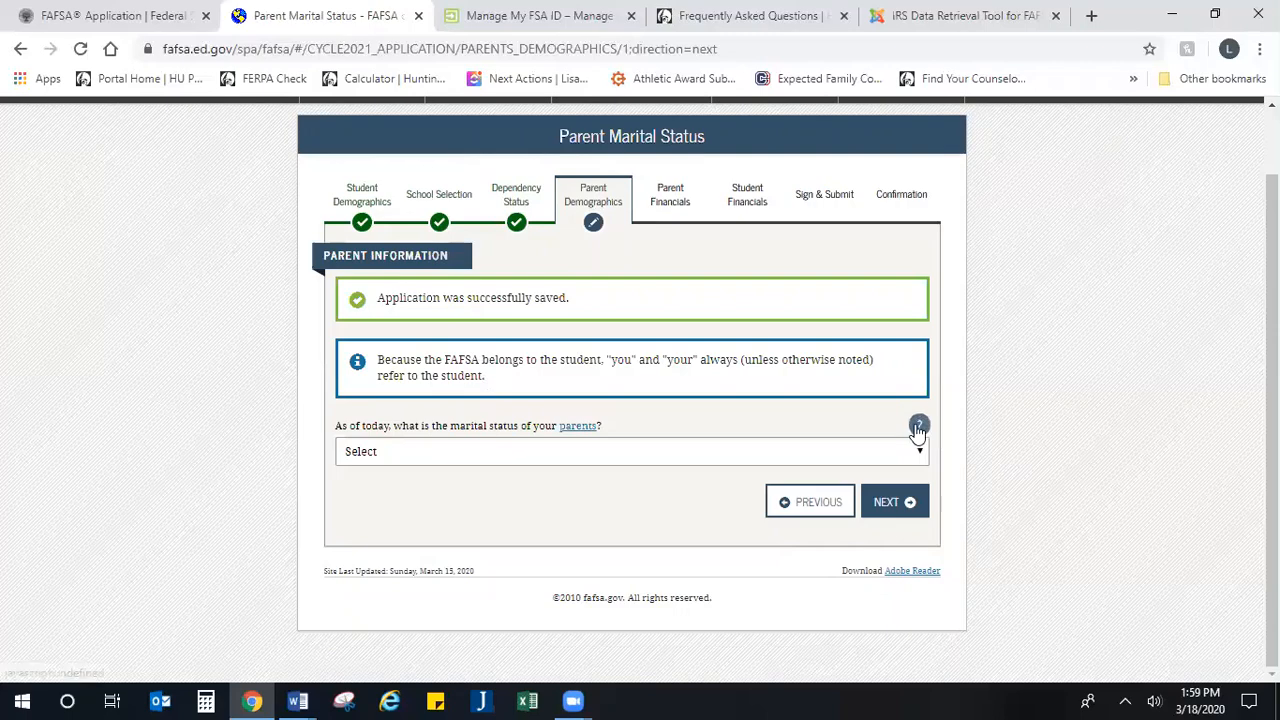
# Step: Read the help page for the parents' marital status question and close it to return to the form
pyautogui.click(919, 428)
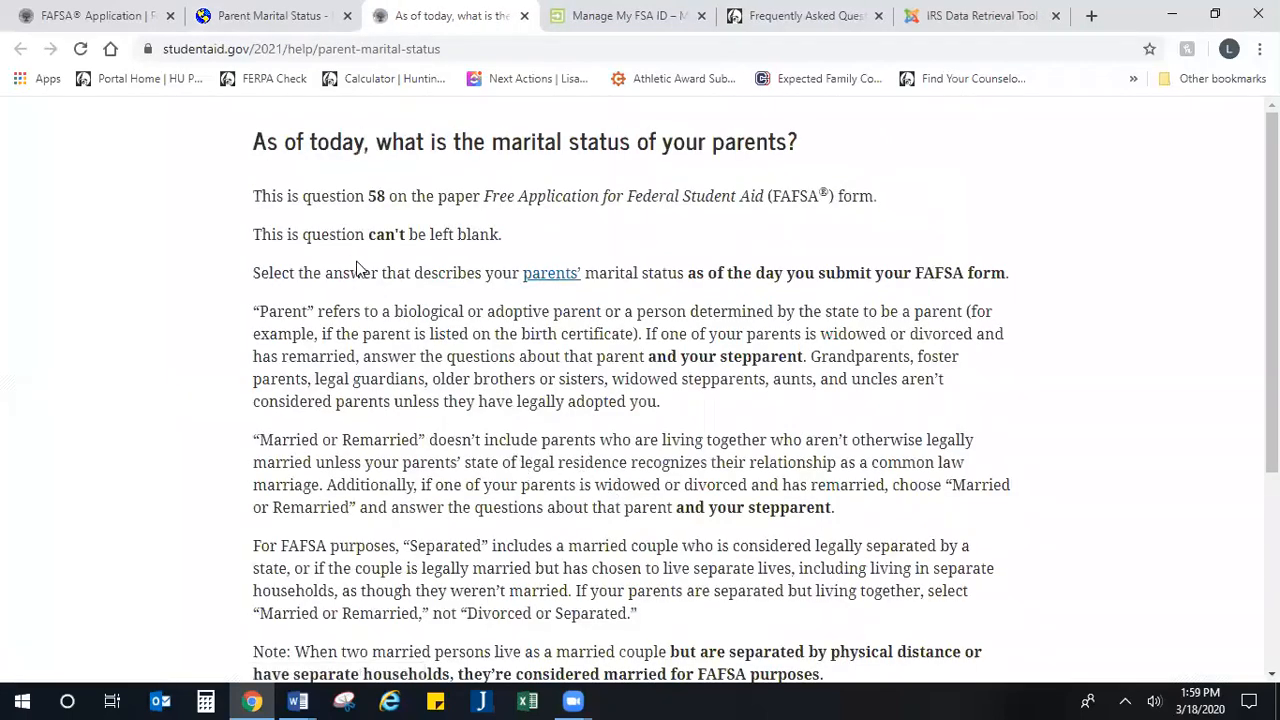
pyautogui.scroll(-3, 236, 270)
pyautogui.scroll(-2, 275, 233)
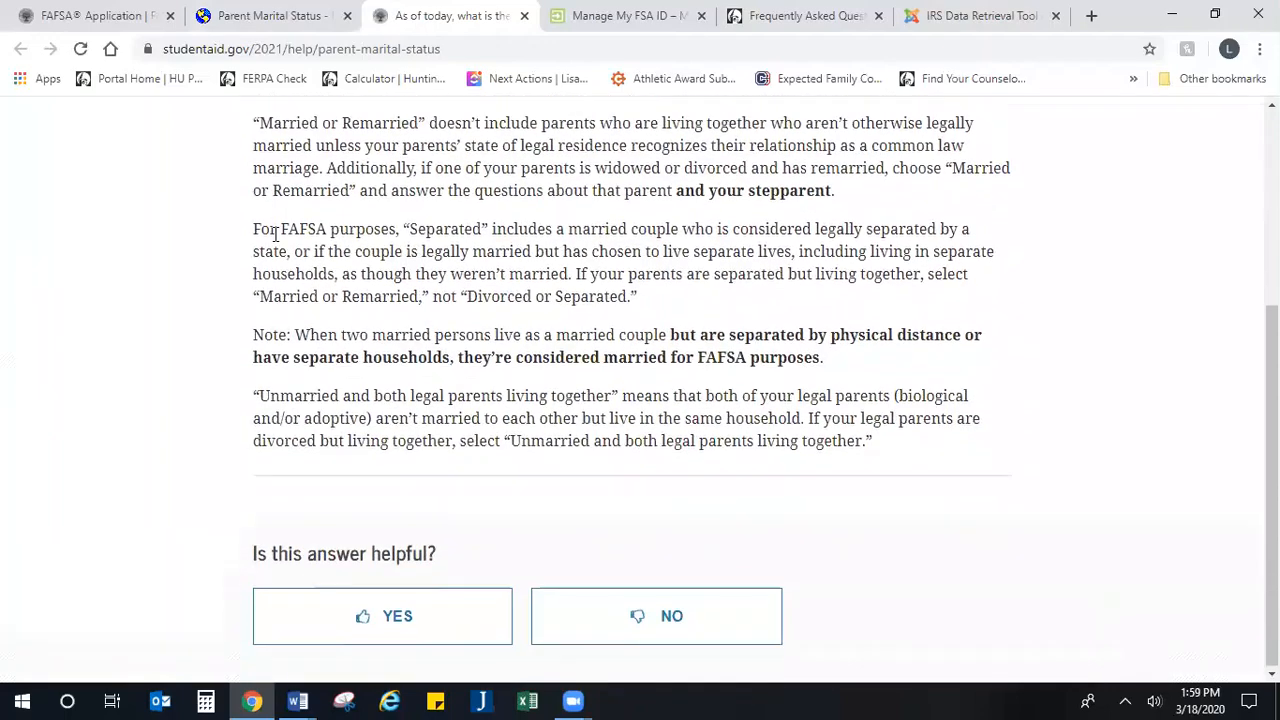
pyautogui.scroll(3, 311, 350)
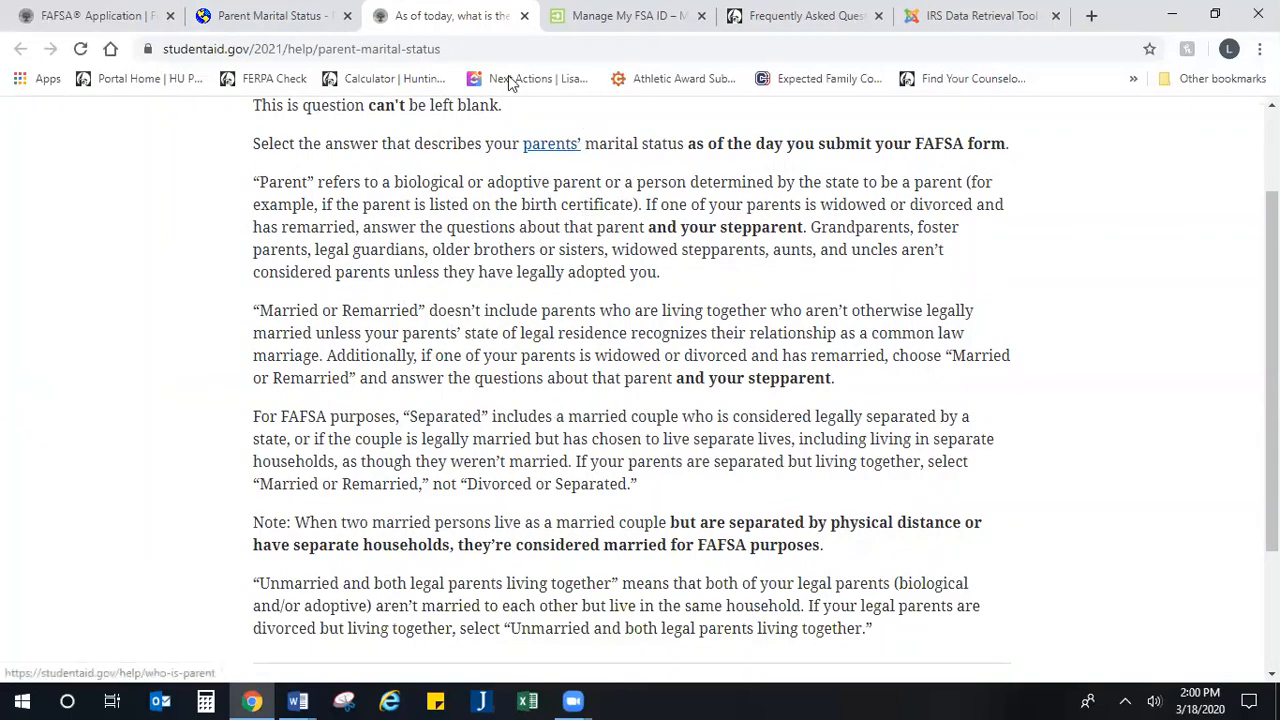
pyautogui.click(524, 16)
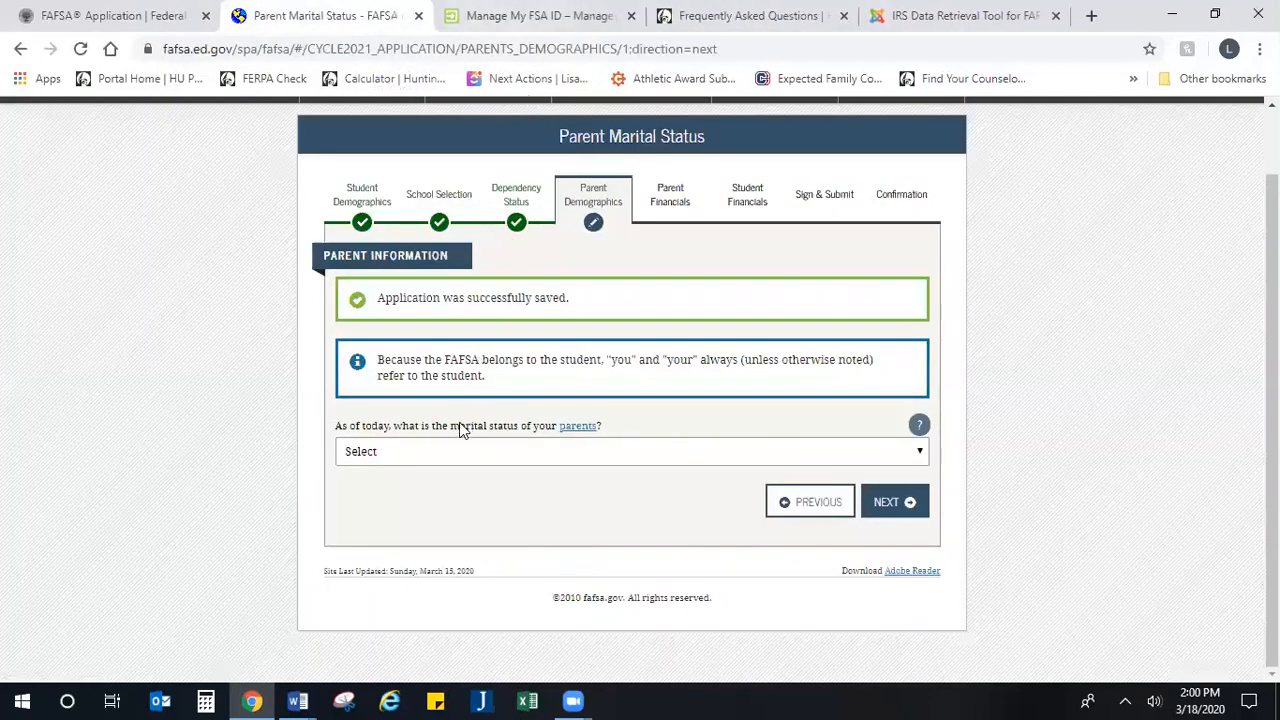
# Step: Set the parents' marital status to Married or Remarried with the date 04/1999 and continue to the parent's personal information
pyautogui.click(444, 453)
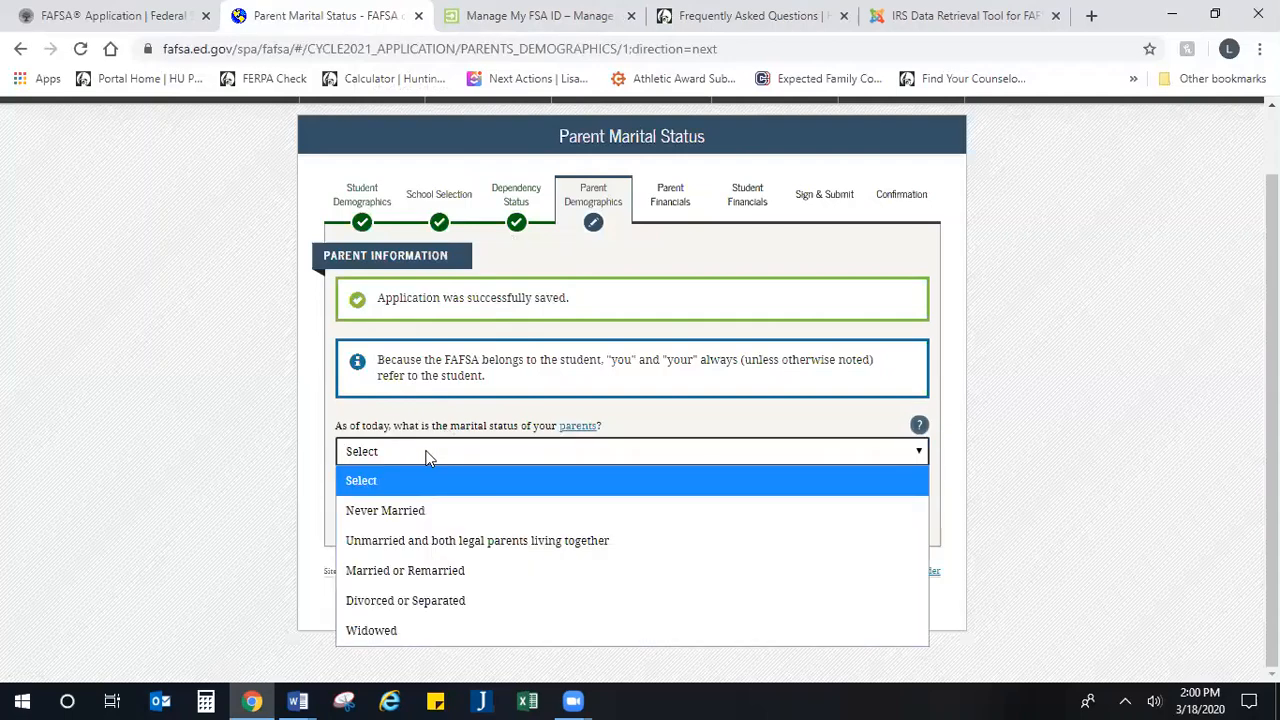
pyautogui.click(436, 572)
pyautogui.click(451, 512)
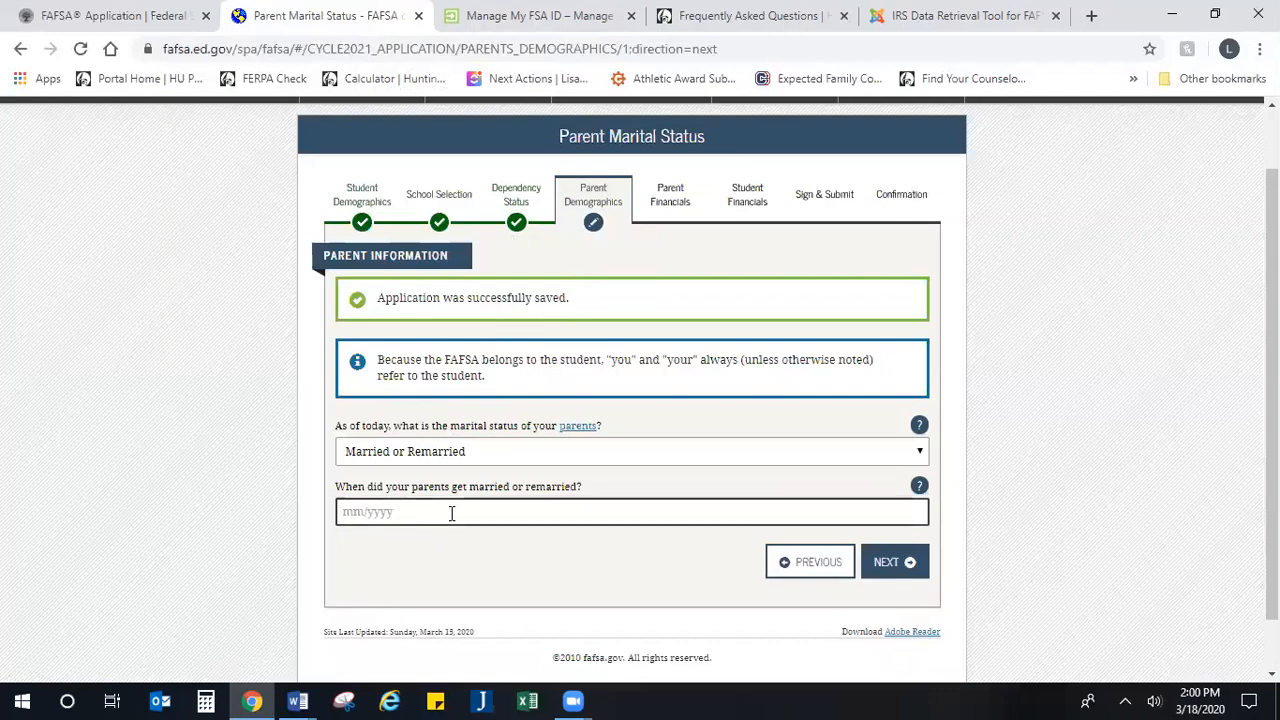
pyautogui.write('04/1999')
pyautogui.click(881, 570)
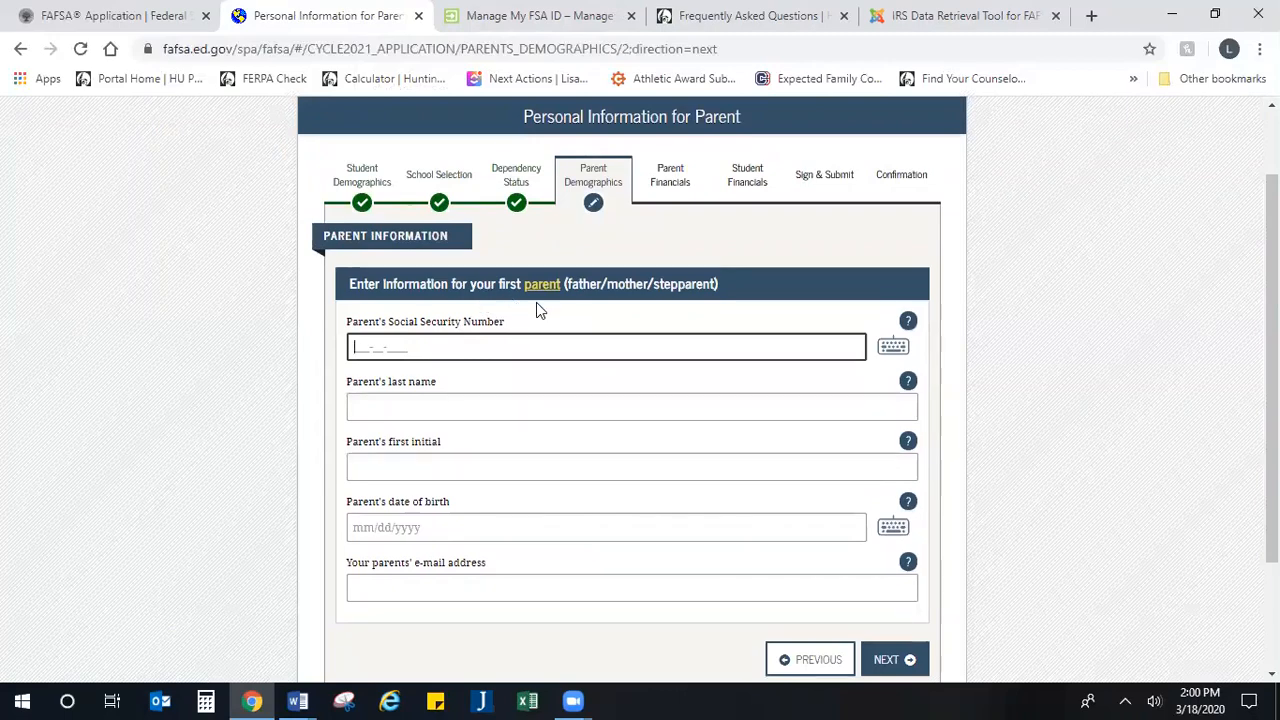
# Step: Enter the first parent's Social Security Number
pyautogui.moveTo(738, 300); pyautogui.dragTo(592, 286)
pyautogui.click(723, 317)
pyautogui.write('123456789')
pyautogui.press('Tab')
pyautogui.press('Tab')
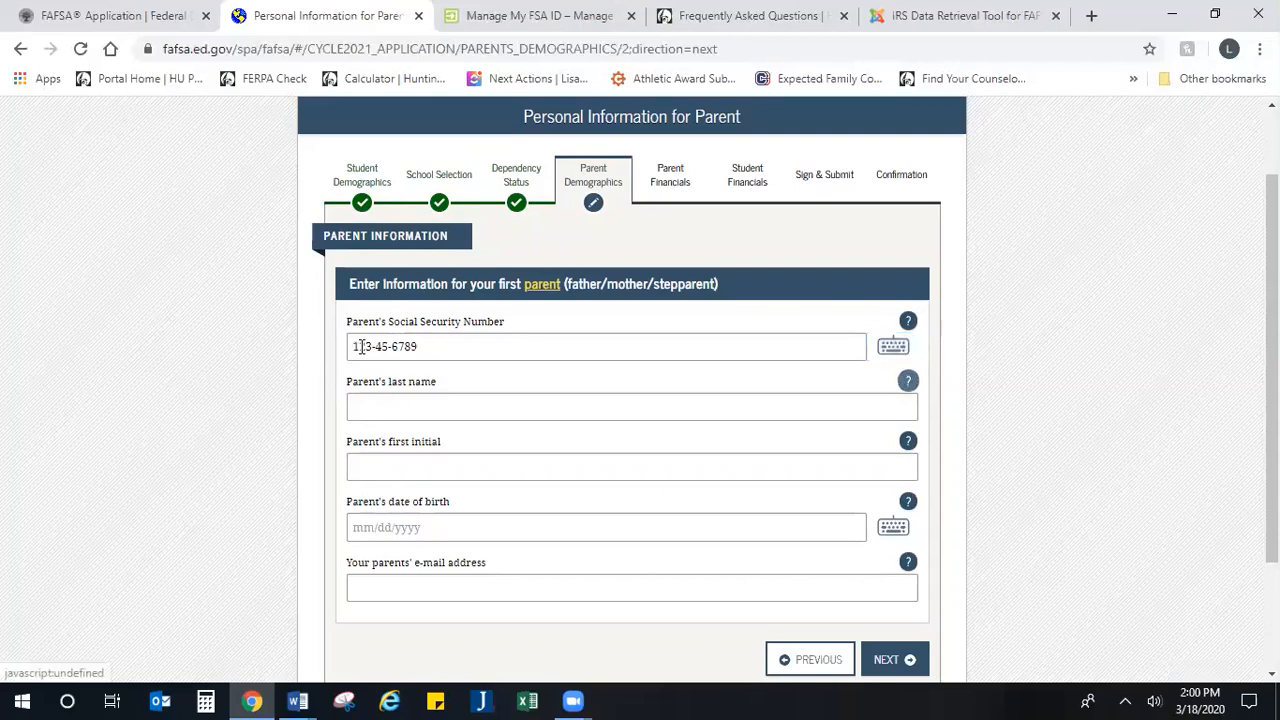
# Step: Fill in the first parent's last name, first initial and date of birth
pyautogui.click(491, 406)
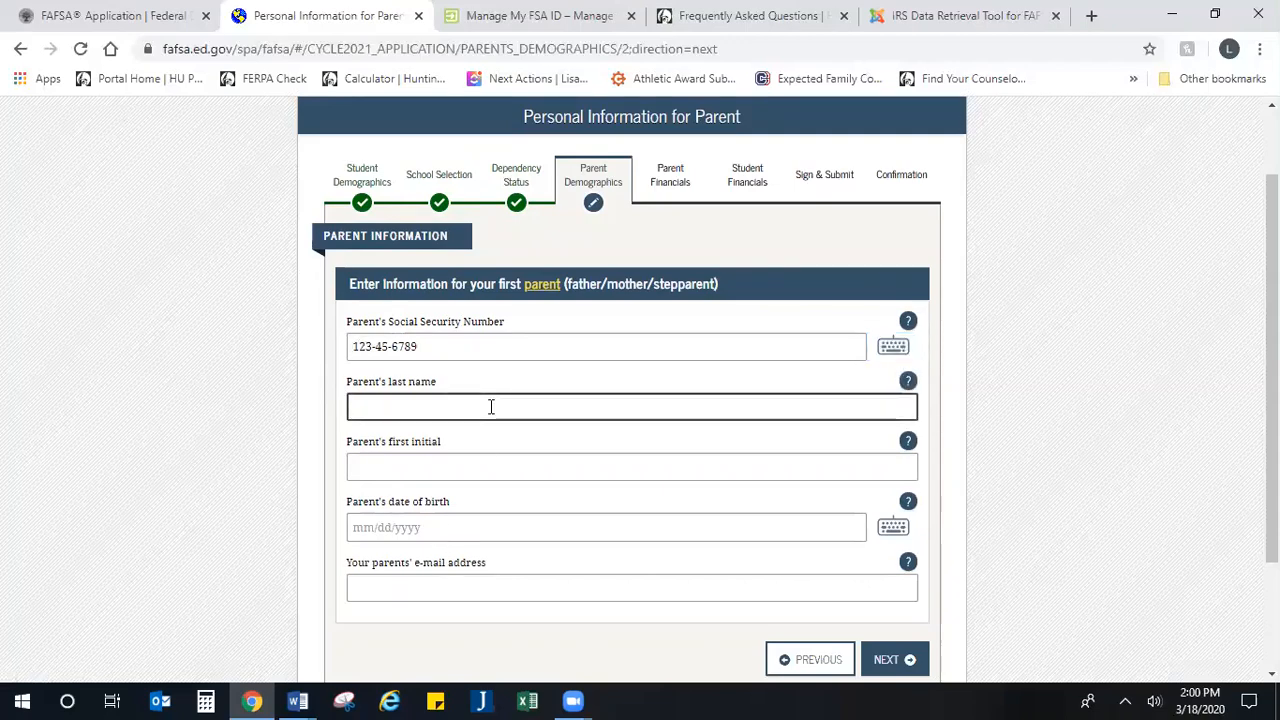
pyautogui.write('Lastna')
pyautogui.press('Tab')
pyautogui.press('Tab')
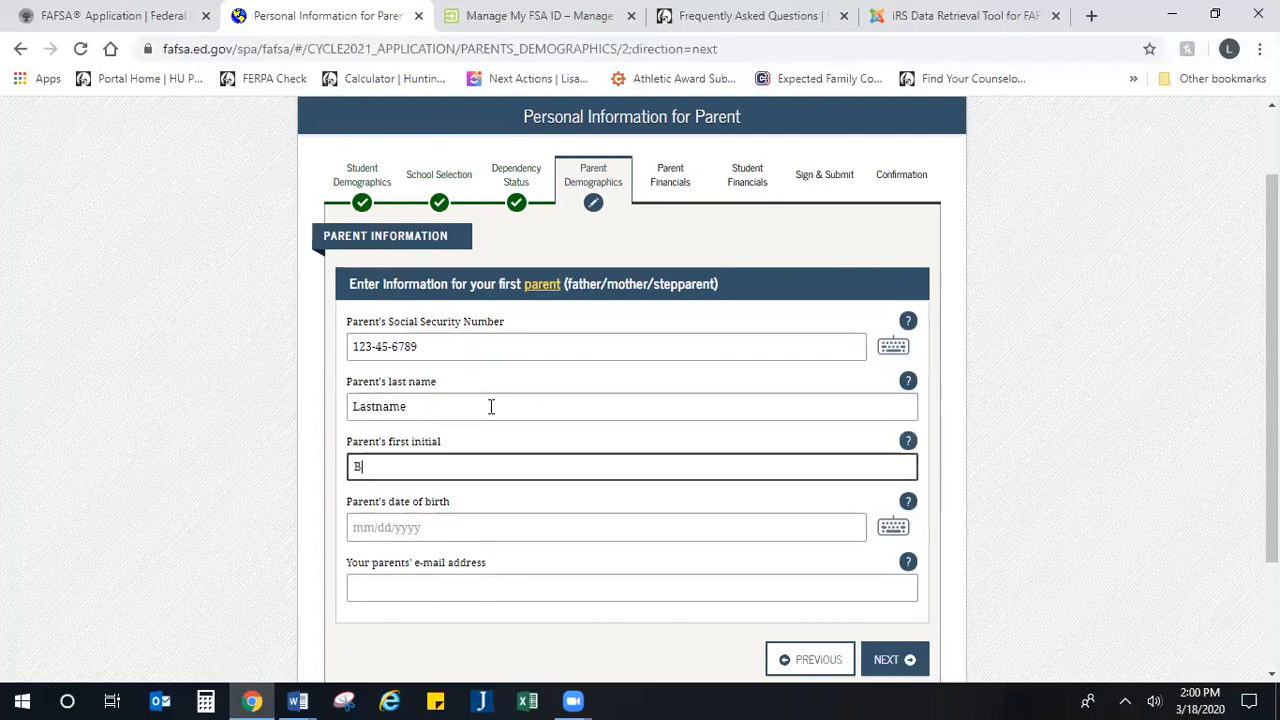
pyautogui.click(450, 528)
pyautogui.write('01/01/1973')
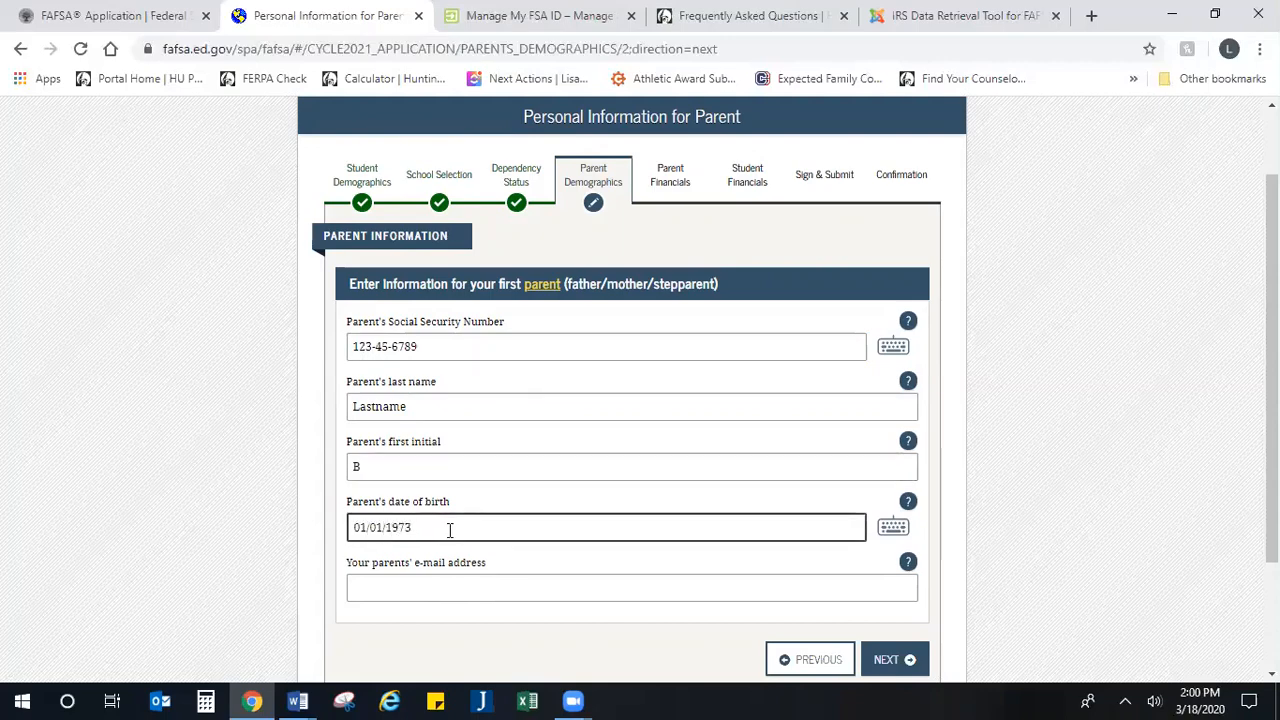
# Step: Fill in the parents' e-mail address and repeat it in the confirmation field
pyautogui.click(438, 586)
pyautogui.write('bl')
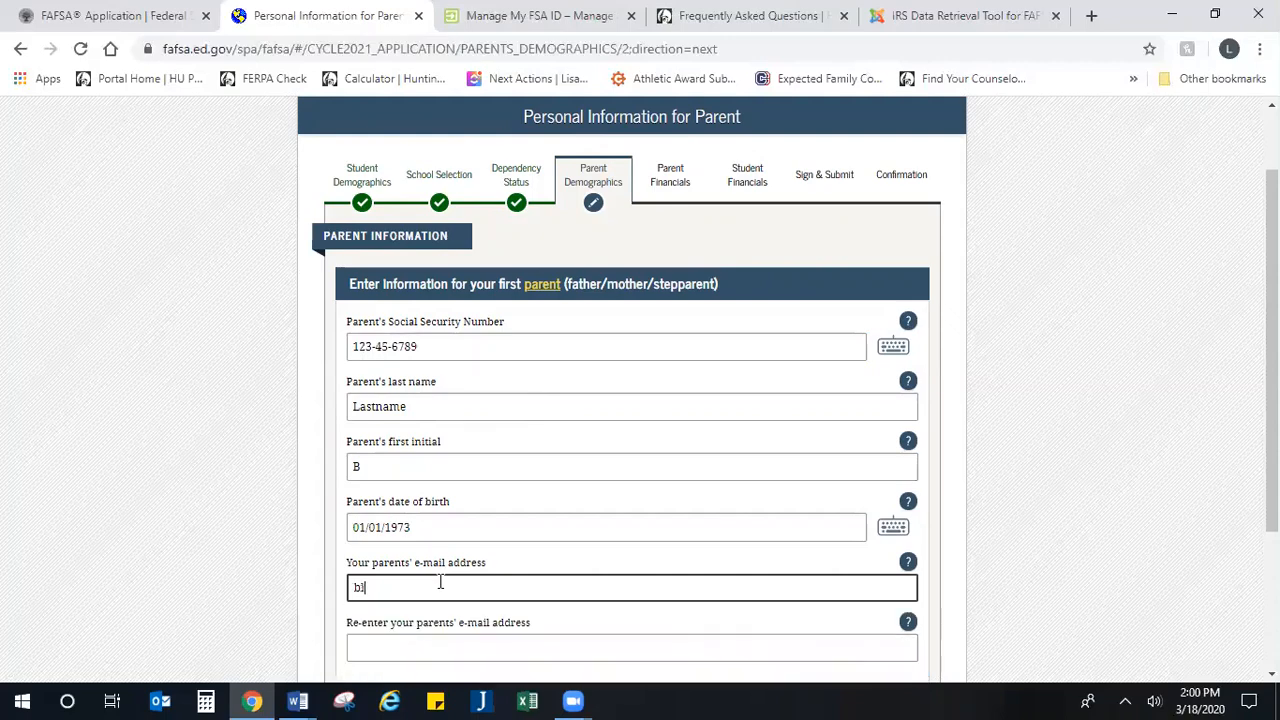
pyautogui.write('astname@huskington')
pyautogui.press('BackSpace')
pyautogui.press('BackSpace')
pyautogui.press('BackSpace')
pyautogui.press('BackSpace')
pyautogui.press('BackSpace')
pyautogui.press('BackSpace')
pyautogui.press('BackSpace')
pyautogui.write('gmail.com')
pyautogui.press('Tab')
pyautogui.press('Tab')
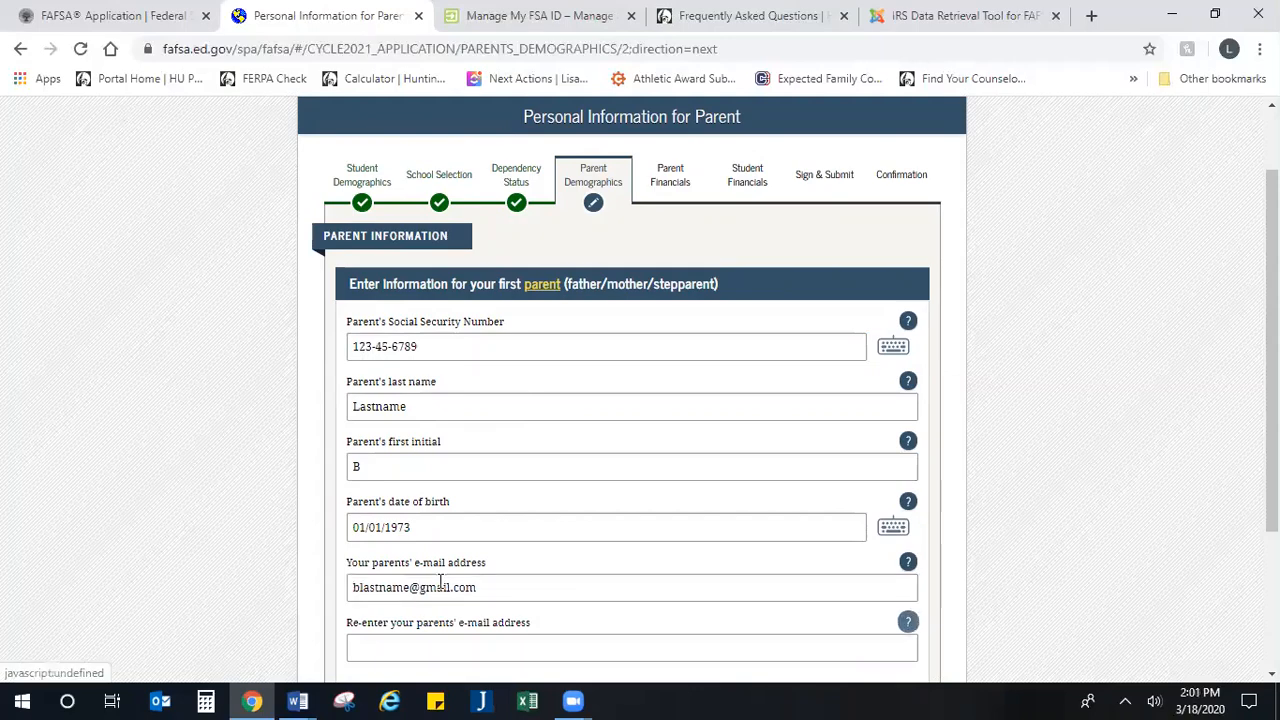
pyautogui.write('blastname@gmail.com')
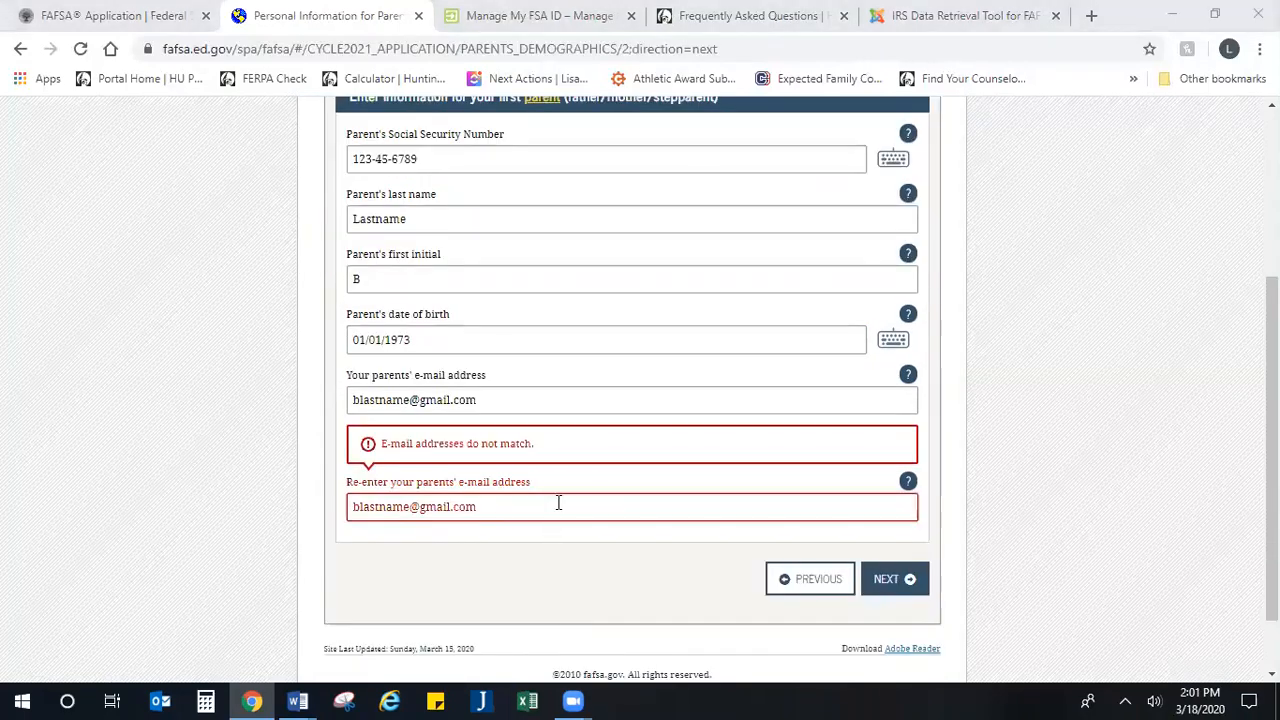
# Step: Re-enter the parents' e-mail address in the confirmation field without a trailing space and continue to the other parent's information
pyautogui.click(549, 510)
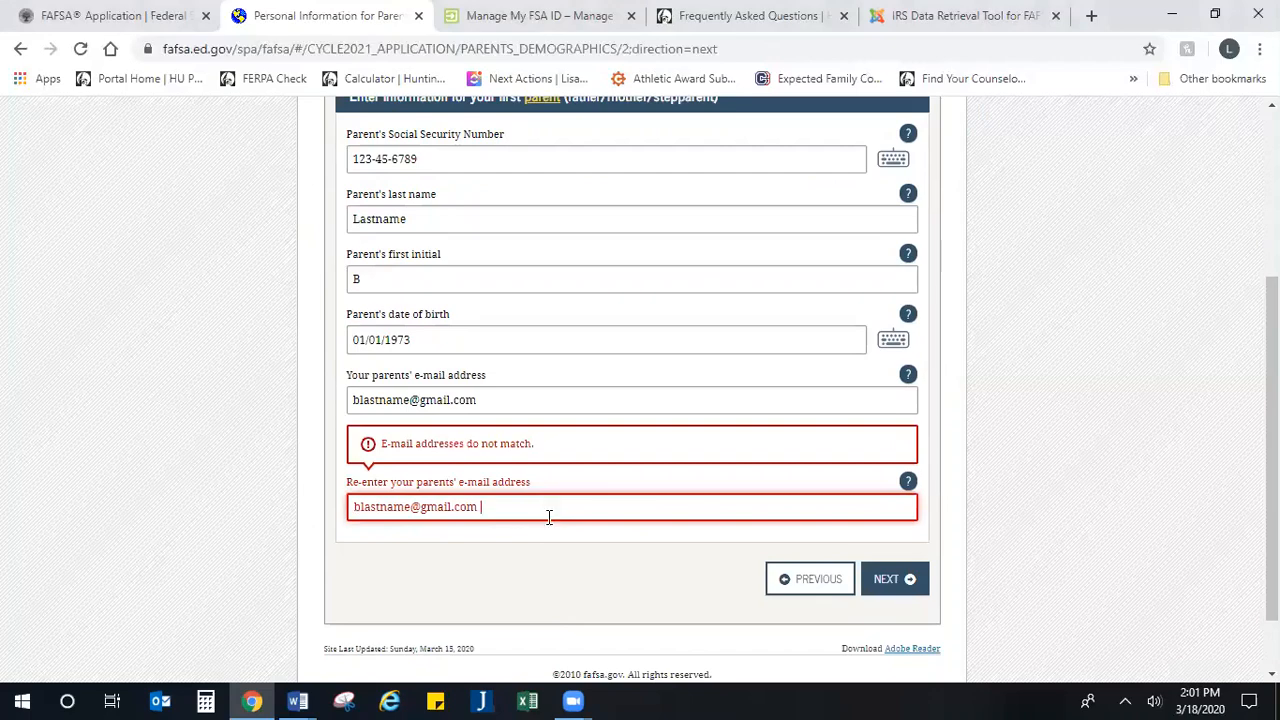
pyautogui.moveTo(549, 506); pyautogui.dragTo(249, 494)
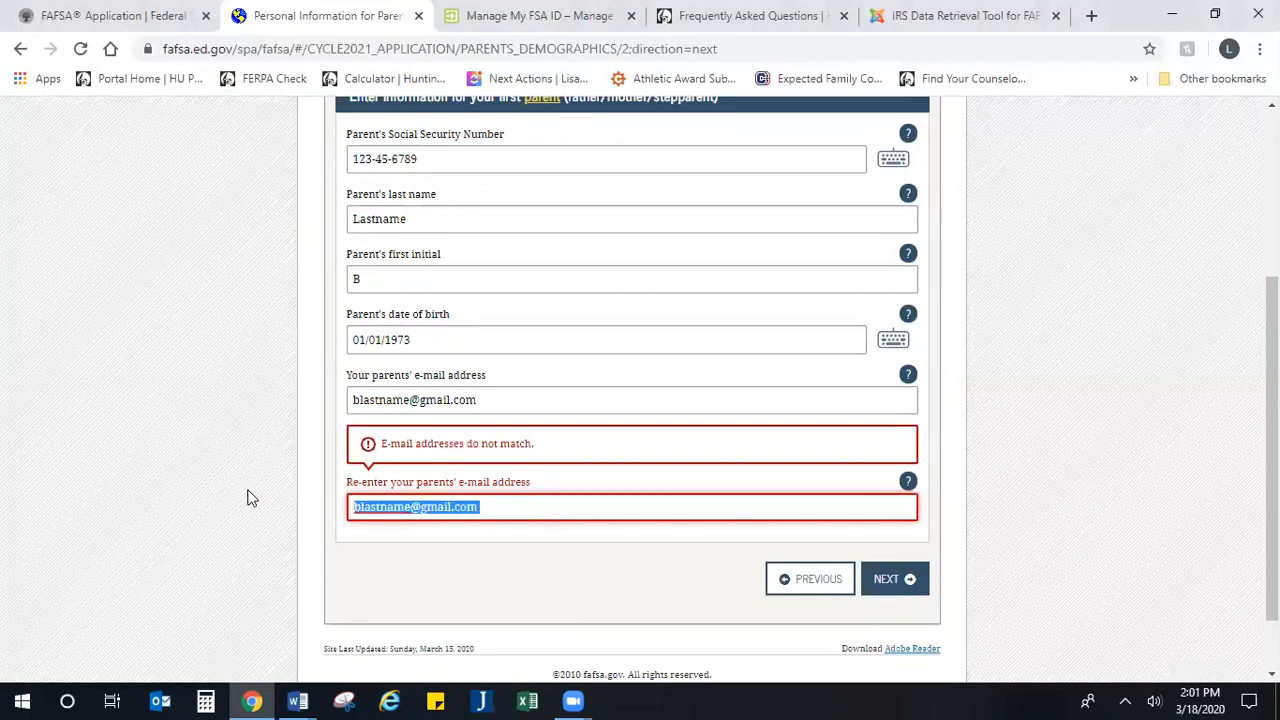
pyautogui.write('b')
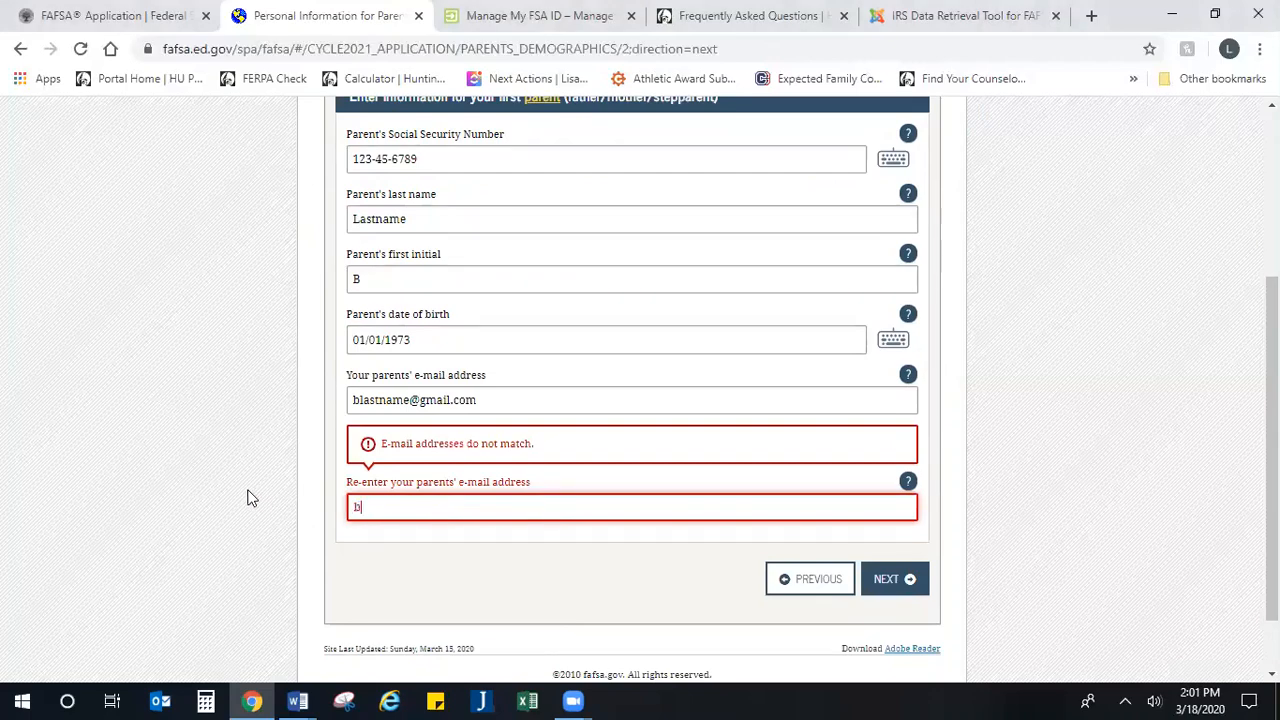
pyautogui.write('lastname@gm')
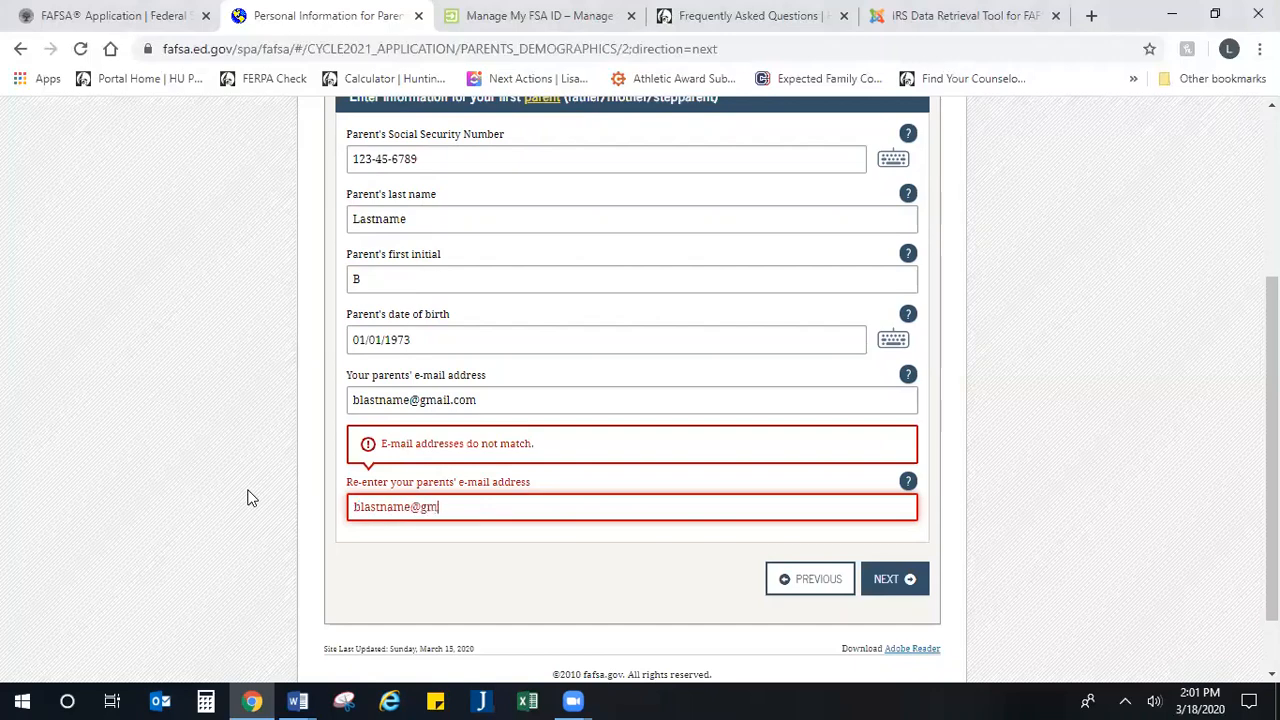
pyautogui.write('ail.com')
pyautogui.press('Tab')
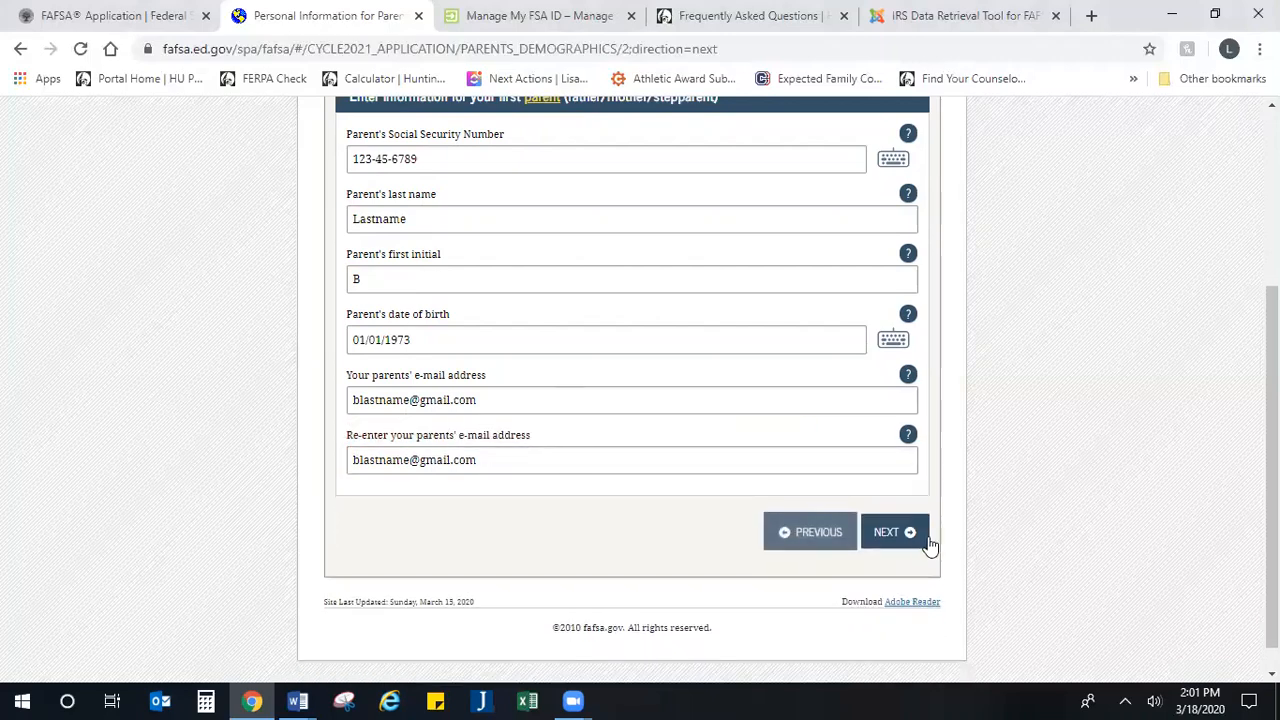
pyautogui.click(888, 535)
pyautogui.click(893, 537)
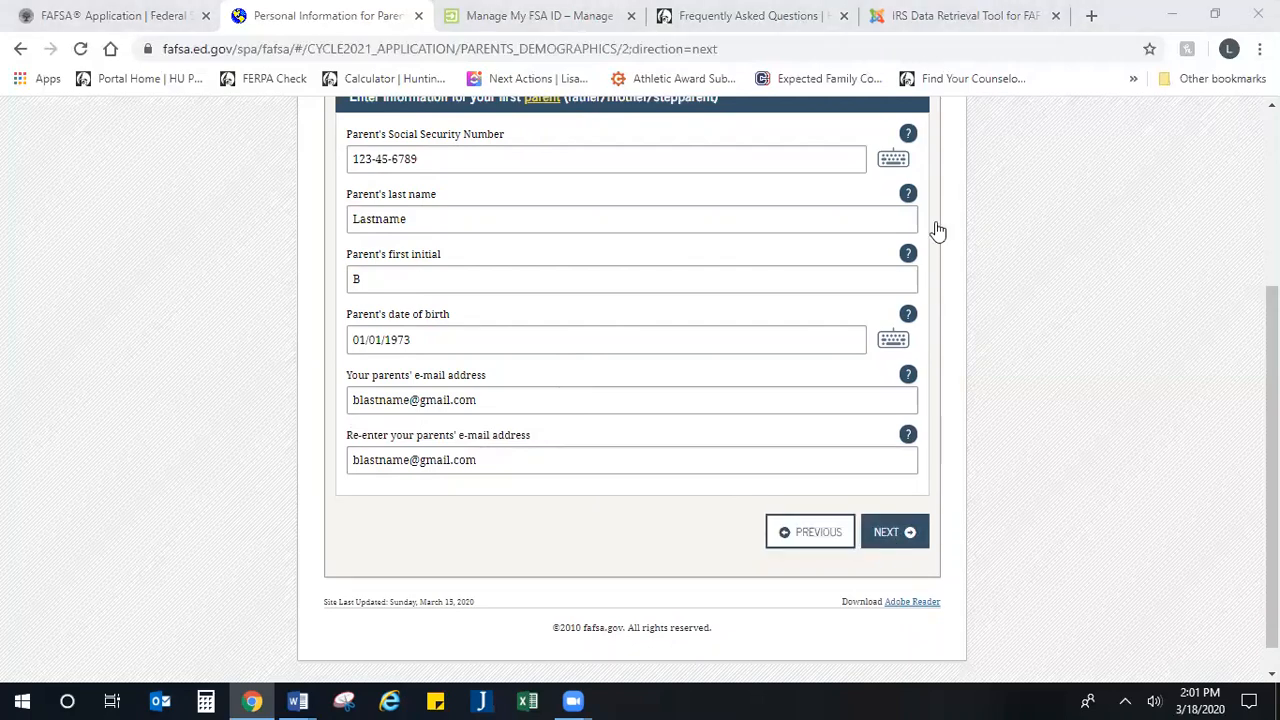
# Step: Enter the other parent's Social Security Number
pyautogui.click(365, 442)
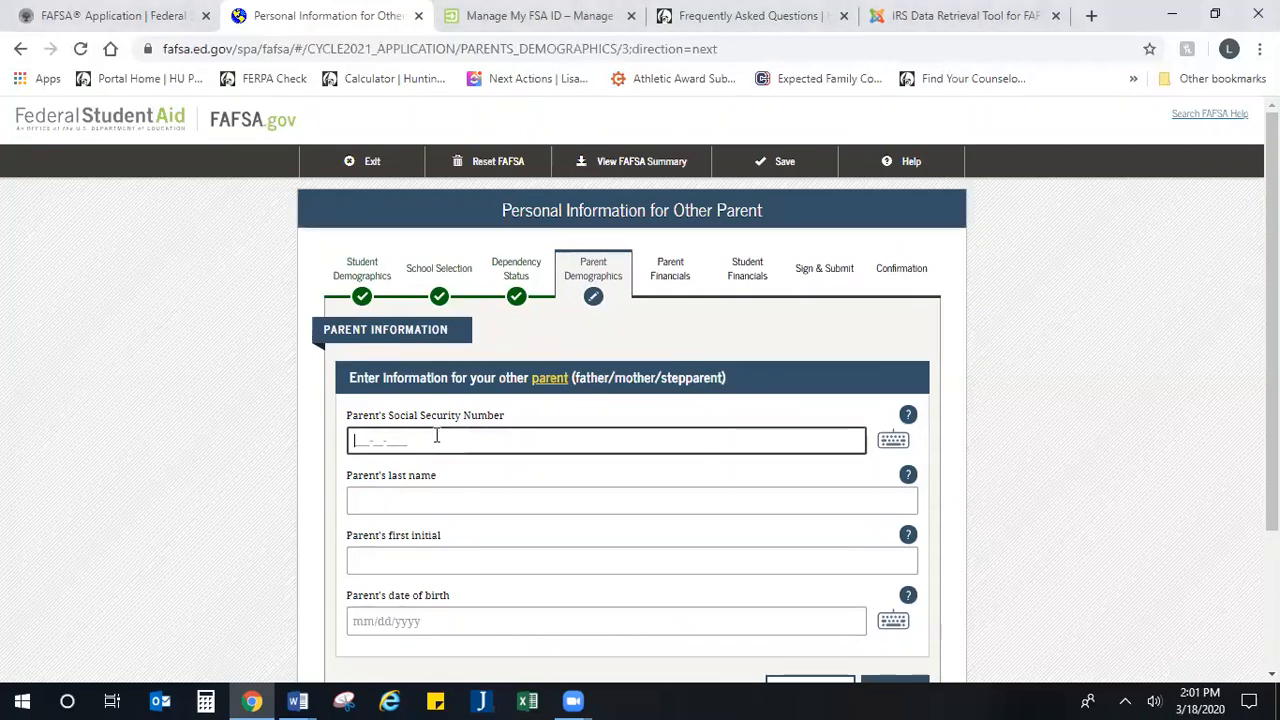
pyautogui.write('111222334')
pyautogui.press('Tab')
pyautogui.press('Tab')
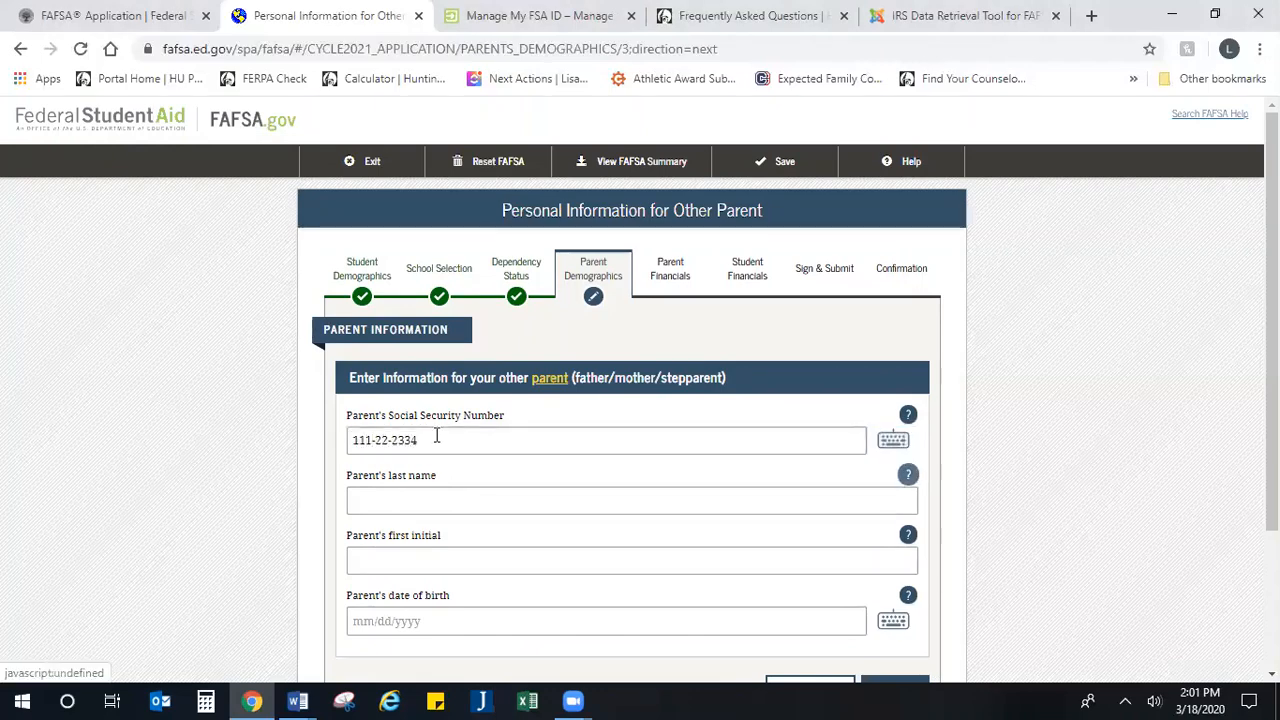
# Step: Fill in the other parent's last name, first initial and date of birth
pyautogui.press('Tab')
pyautogui.write('L')
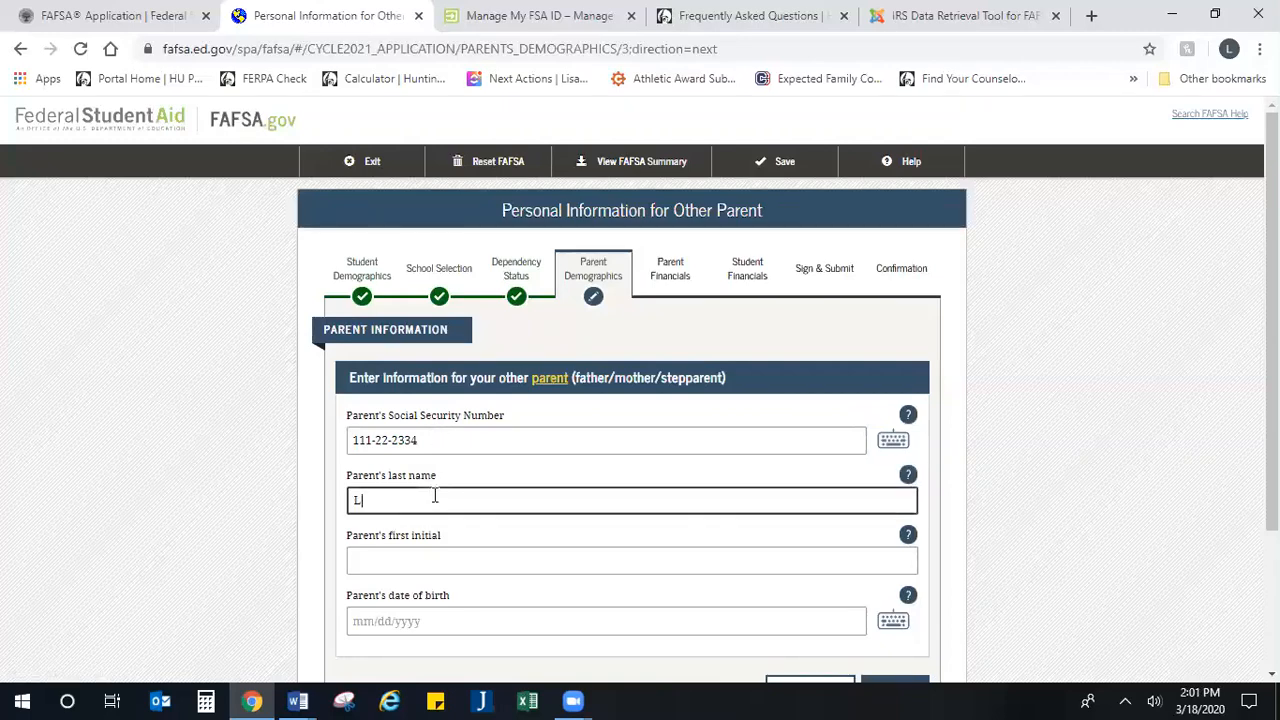
pyautogui.write('astname')
pyautogui.press('Tab')
pyautogui.press('Tab')
pyautogui.write('M')
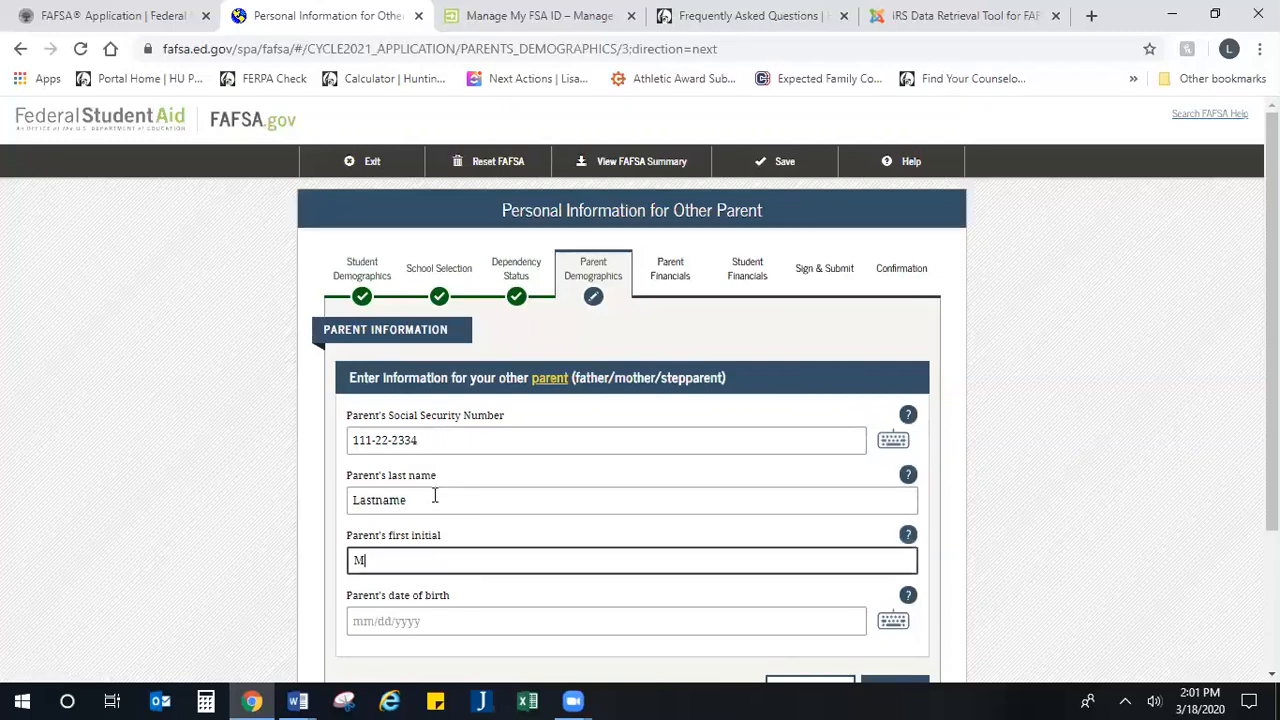
pyautogui.press('Tab')
pyautogui.press('Tab')
pyautogui.write('01/0')
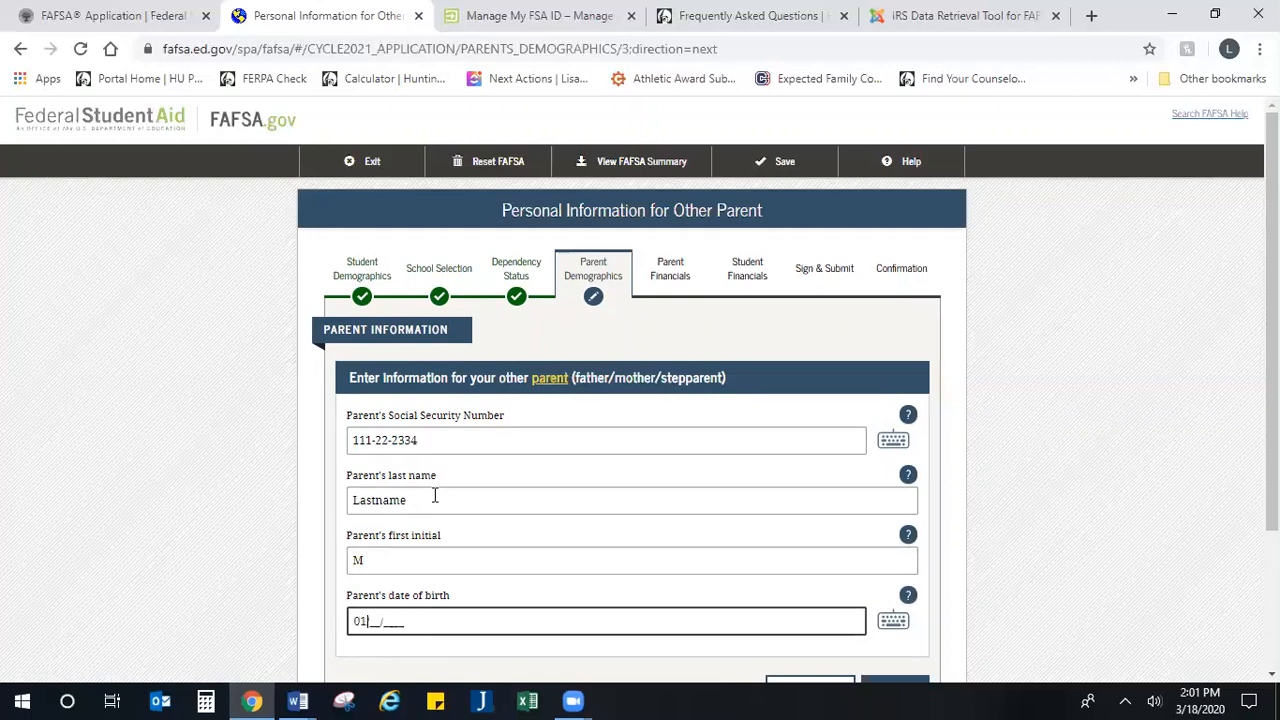
pyautogui.write('2/1971')
# Step: Continue to the parents' state of legal residence and answer Yes to having lived in Indiana for at least 5 years
pyautogui.scroll(-1, 434, 495)
pyautogui.scroll(-2, 434, 495)
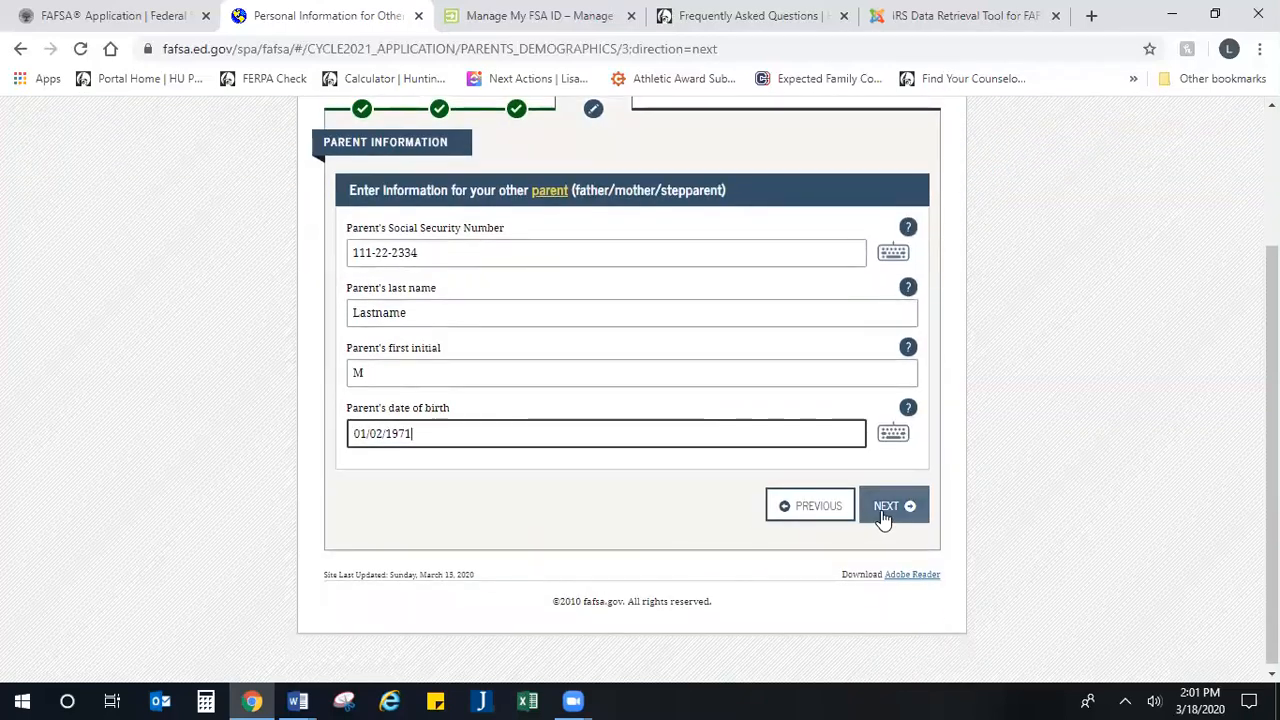
pyautogui.click(884, 517)
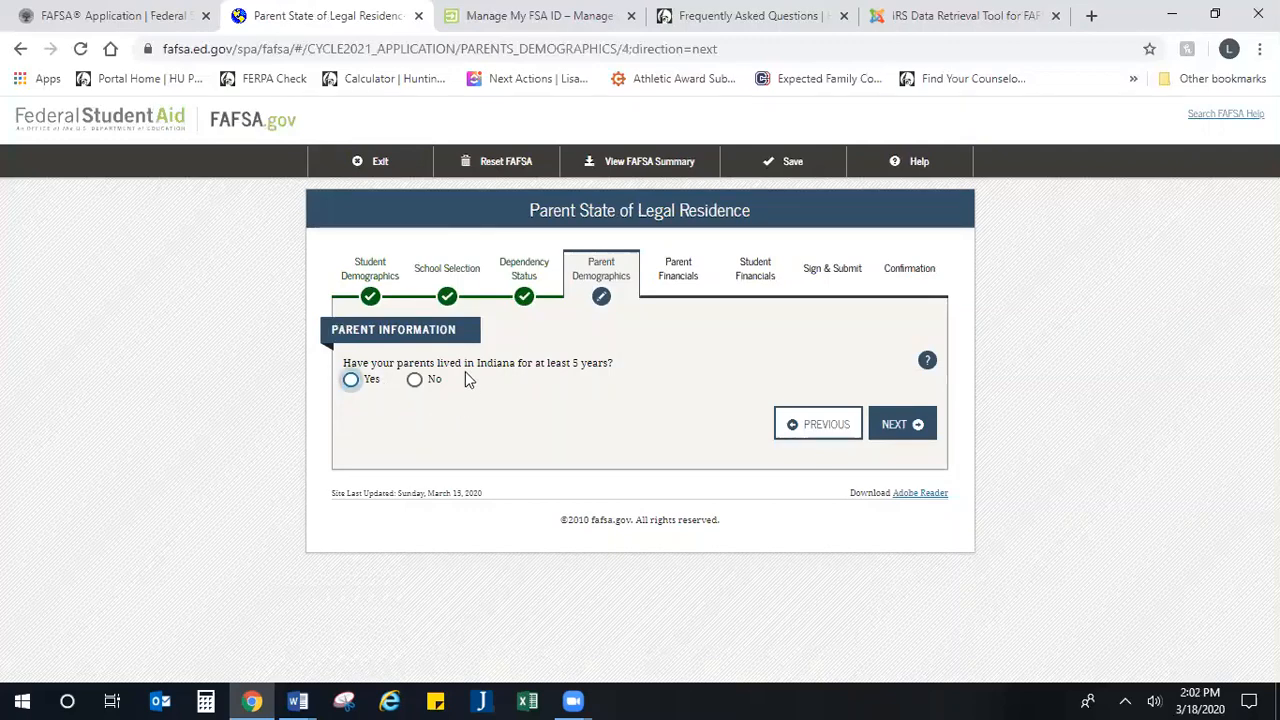
pyautogui.click(350, 380)
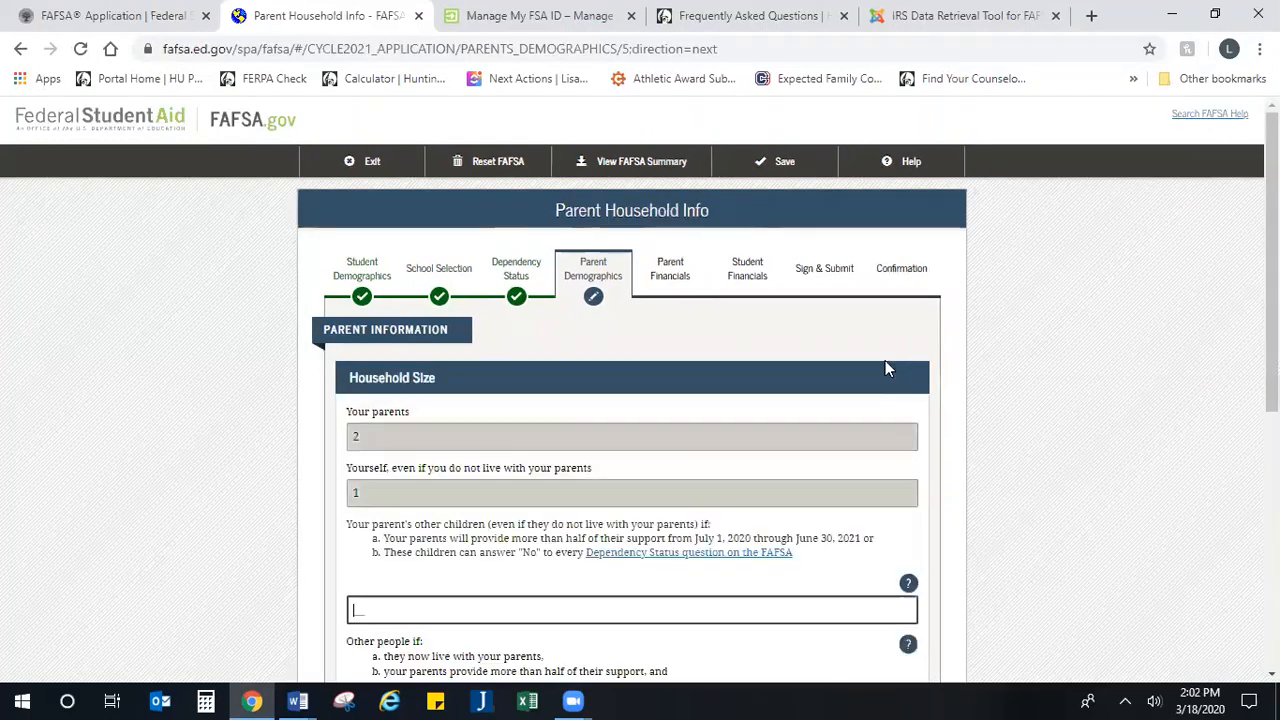
# Step: Review the household size section and set the number of the parents' other children to 2
pyautogui.scroll(-2, 768, 390)
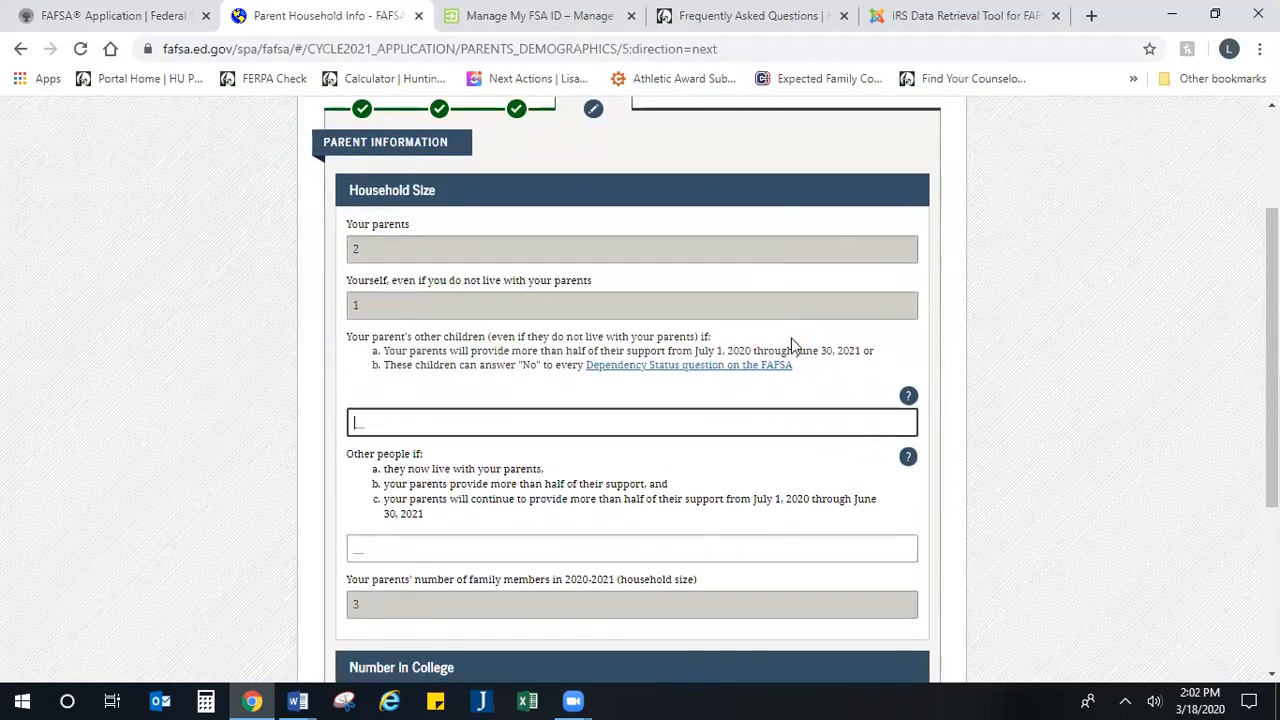
pyautogui.scroll(1, 791, 338)
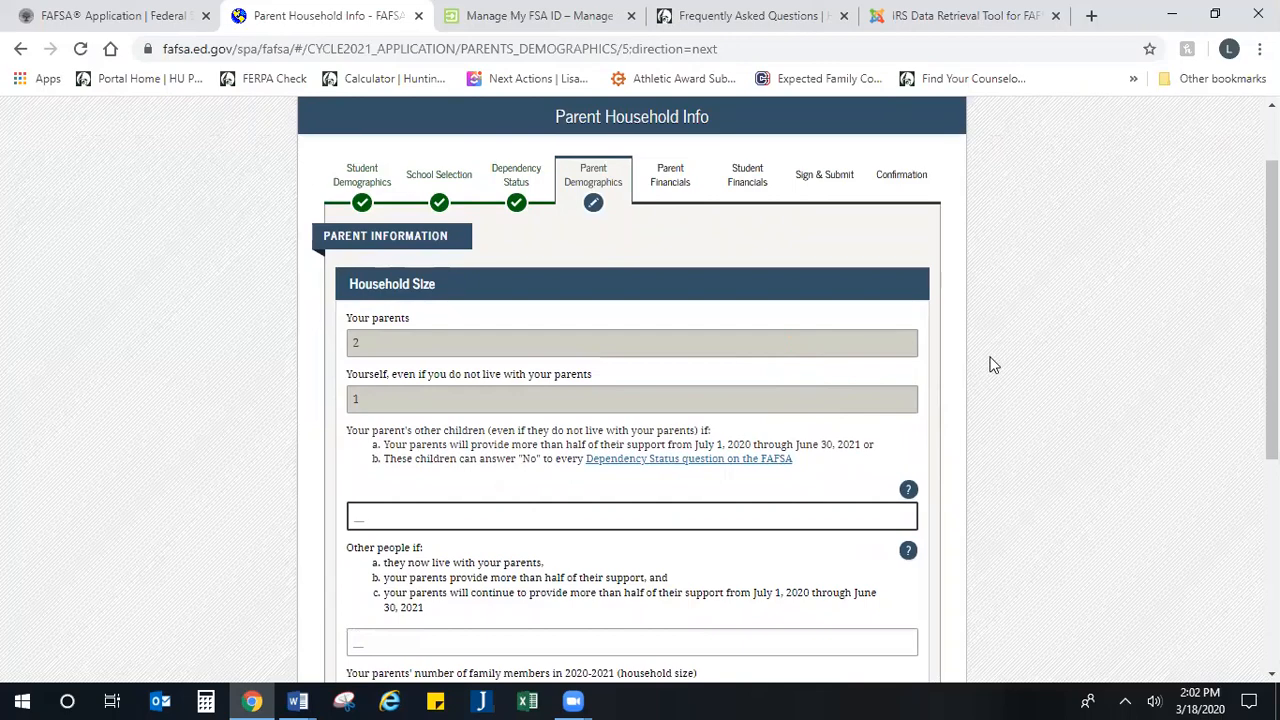
pyautogui.scroll(-1, 429, 309)
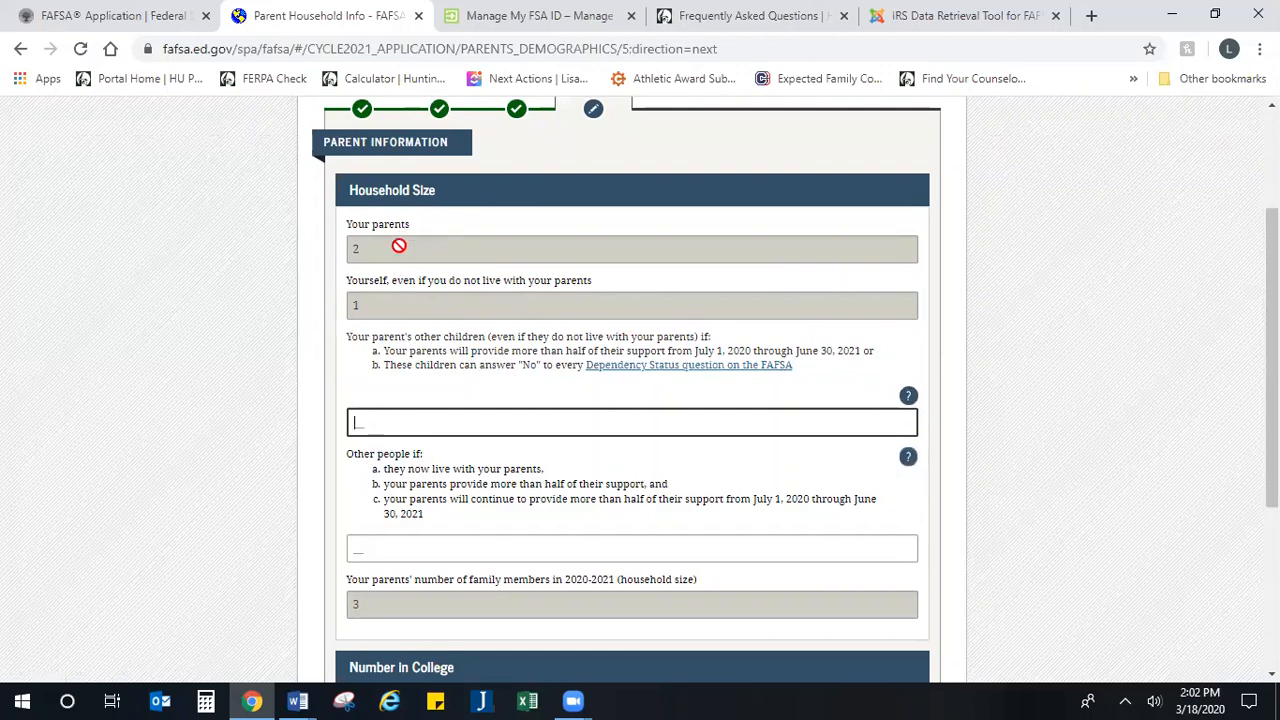
pyautogui.moveTo(391, 255); pyautogui.dragTo(328, 260)
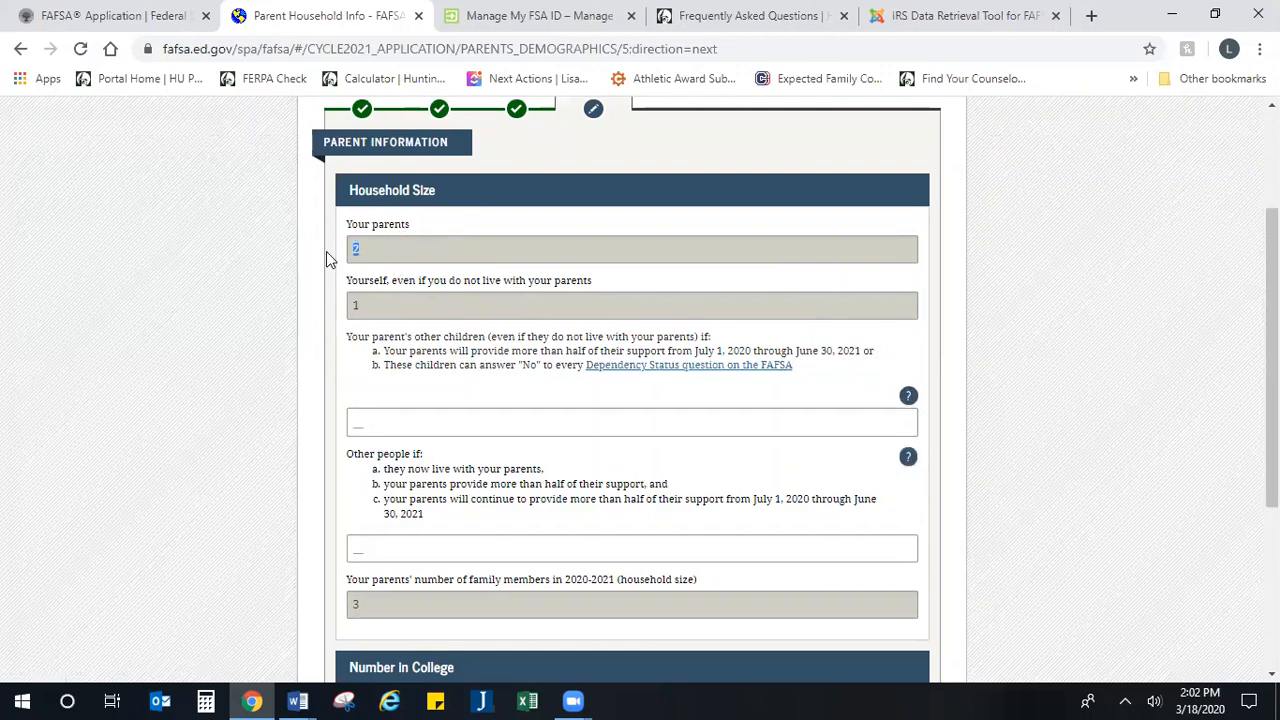
pyautogui.moveTo(400, 314); pyautogui.dragTo(333, 313)
pyautogui.scroll(-1, 332, 306)
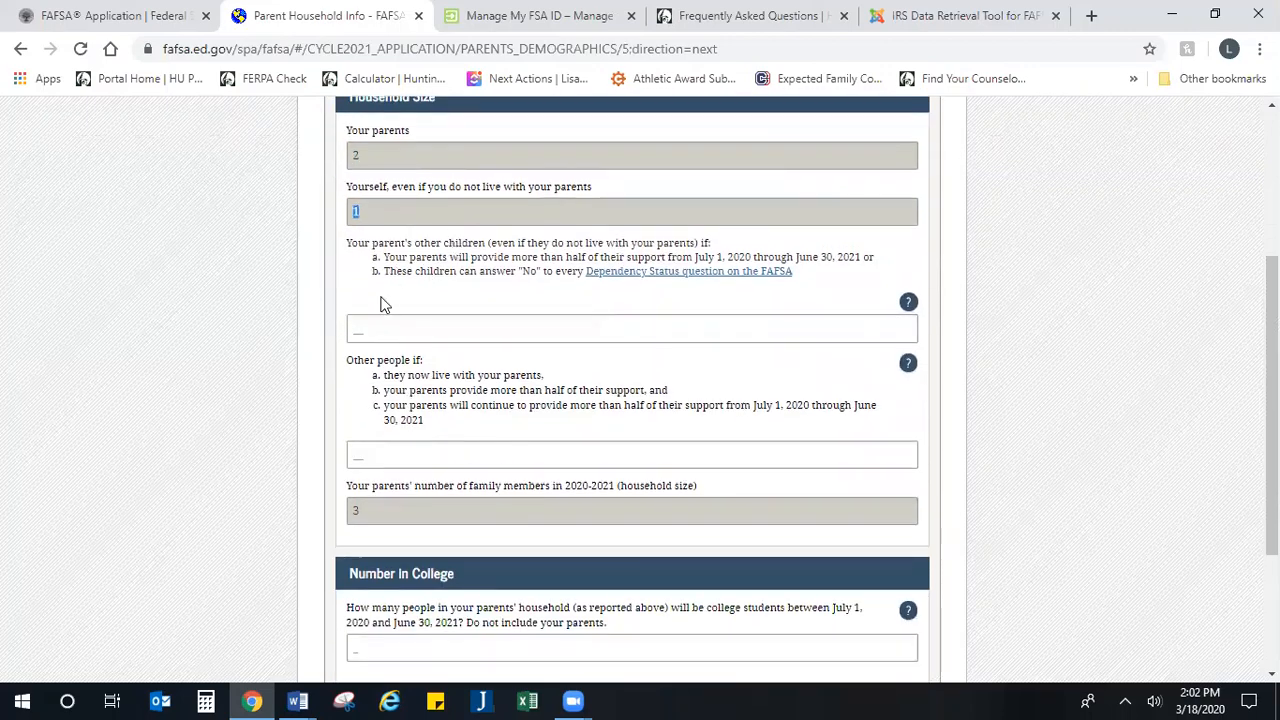
pyautogui.click(409, 331)
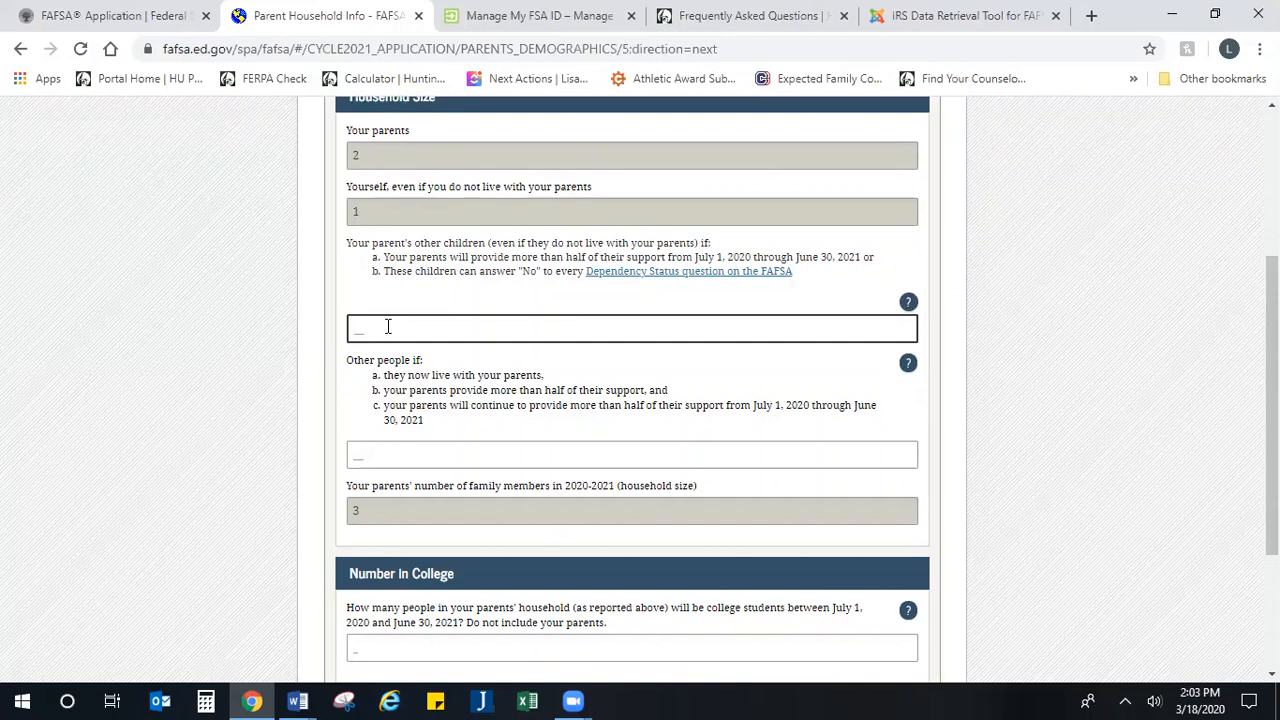
pyautogui.write('2')
# Step: Set the number of other people supported by and living with the parents to 1
pyautogui.scroll(-1, 380, 345)
pyautogui.click(421, 361)
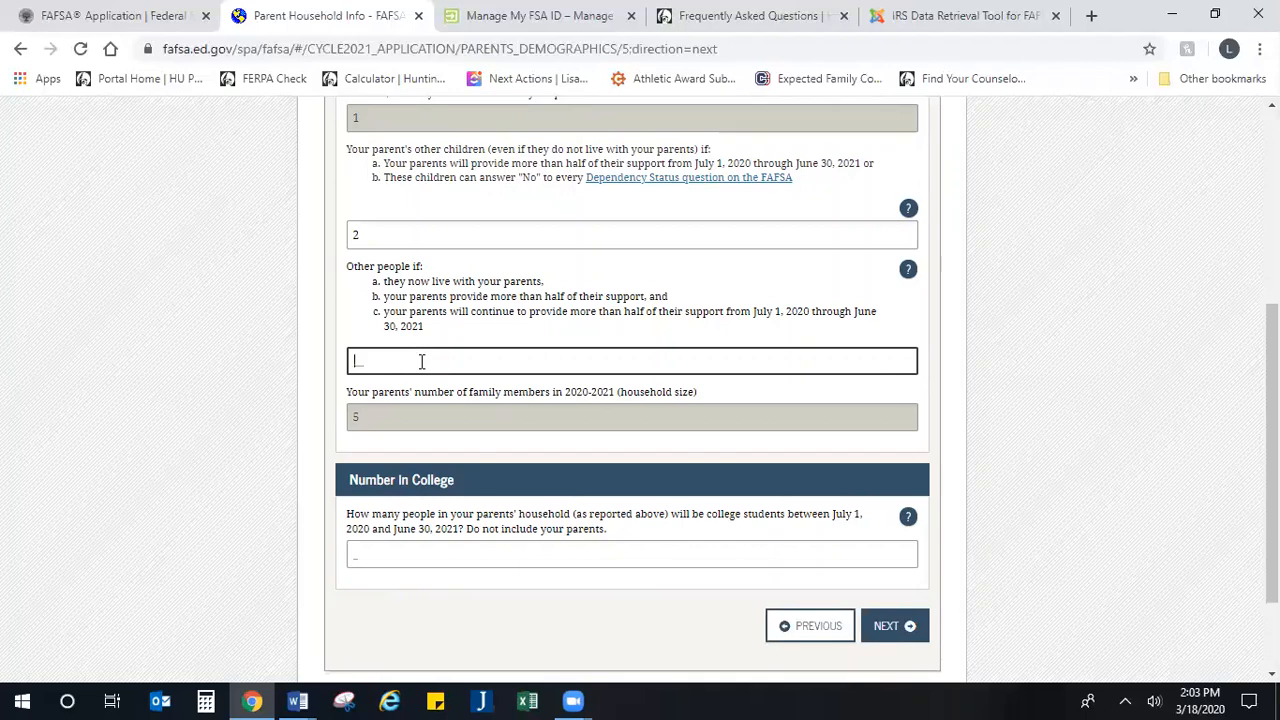
pyautogui.write('1')
pyautogui.scroll(-2, 422, 362)
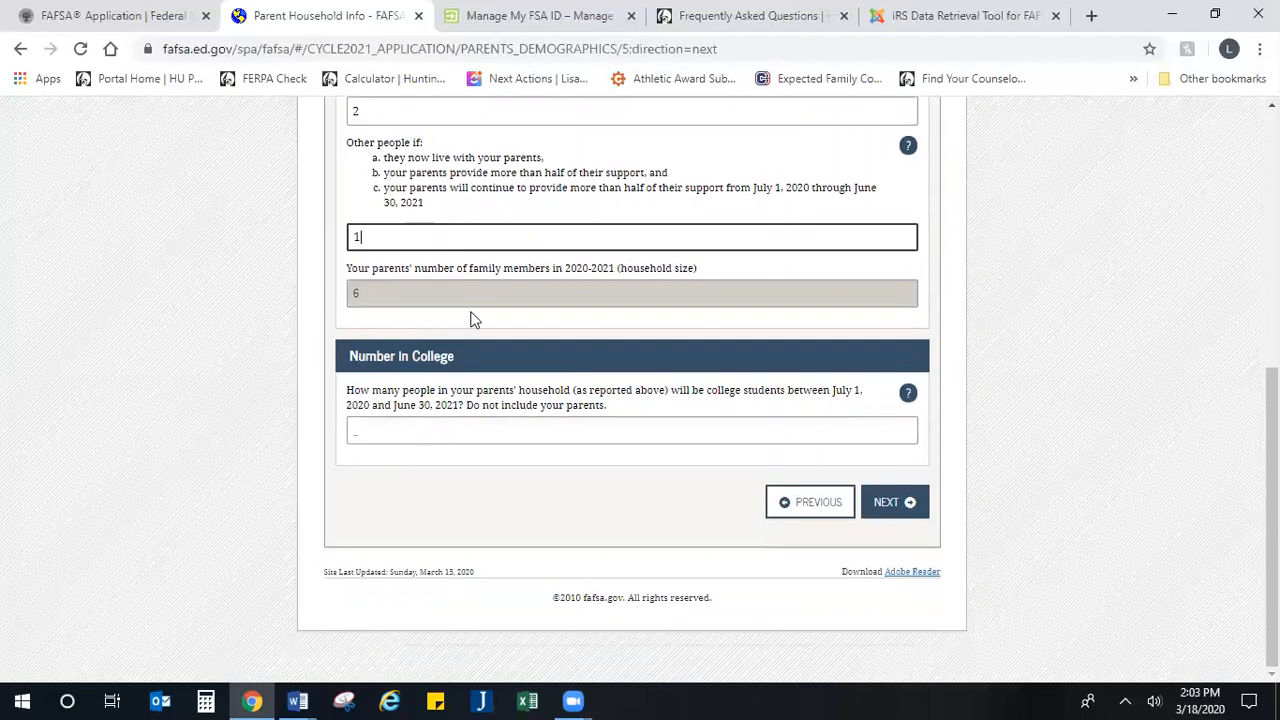
pyautogui.click(471, 312)
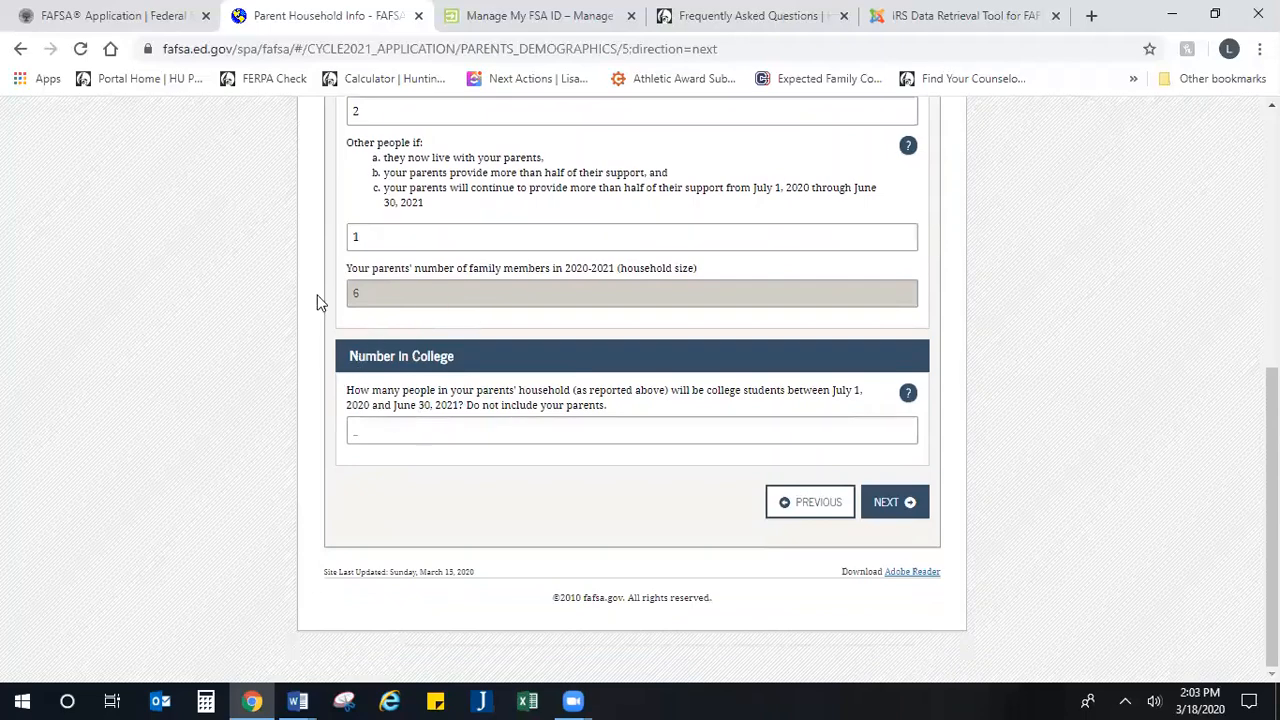
# Step: Set the number of household members in college to 3, excluding the parents, and continue to the parents' tax filing status
pyautogui.click(468, 432)
pyautogui.moveTo(609, 405); pyautogui.dragTo(487, 414)
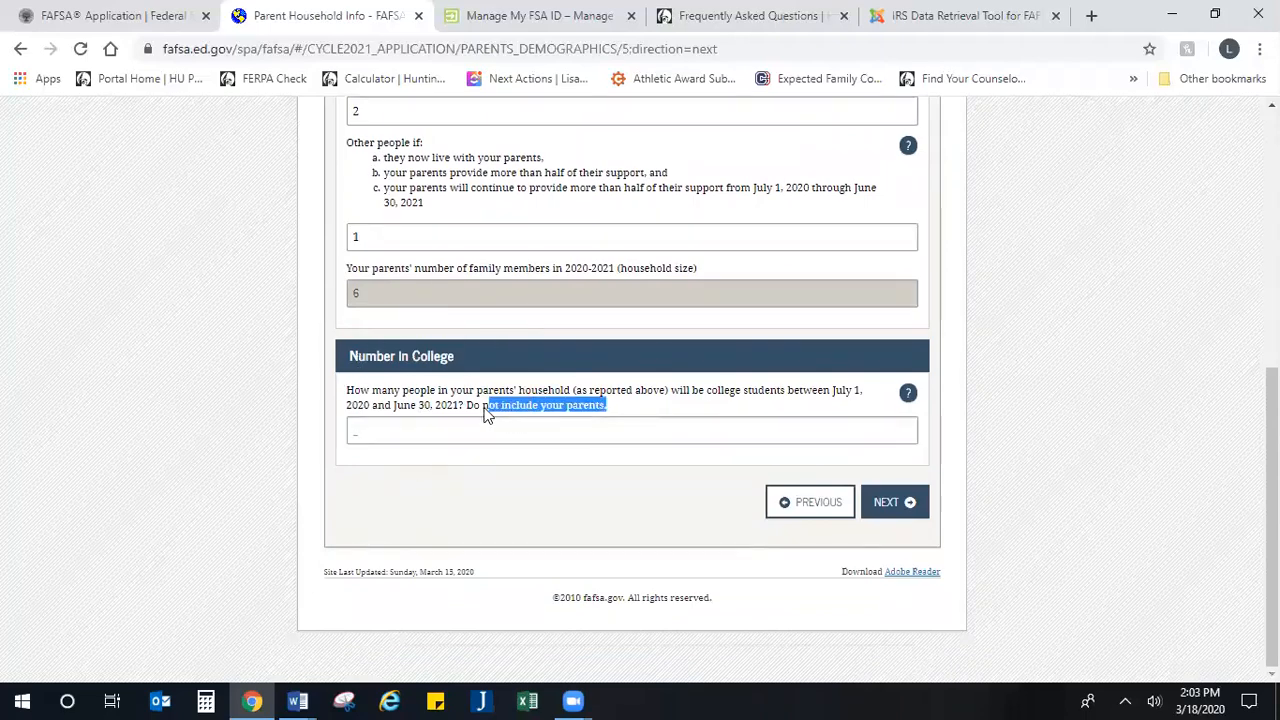
pyautogui.click(430, 430)
pyautogui.write('3')
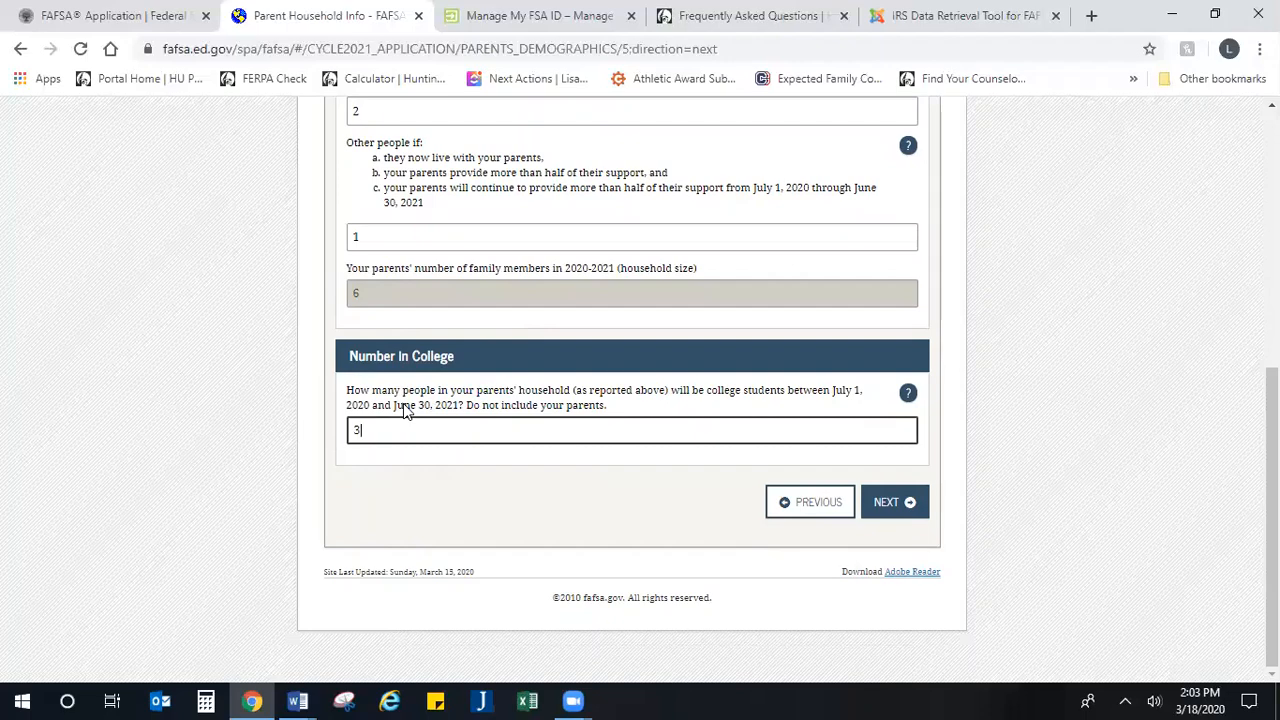
pyautogui.click(897, 515)
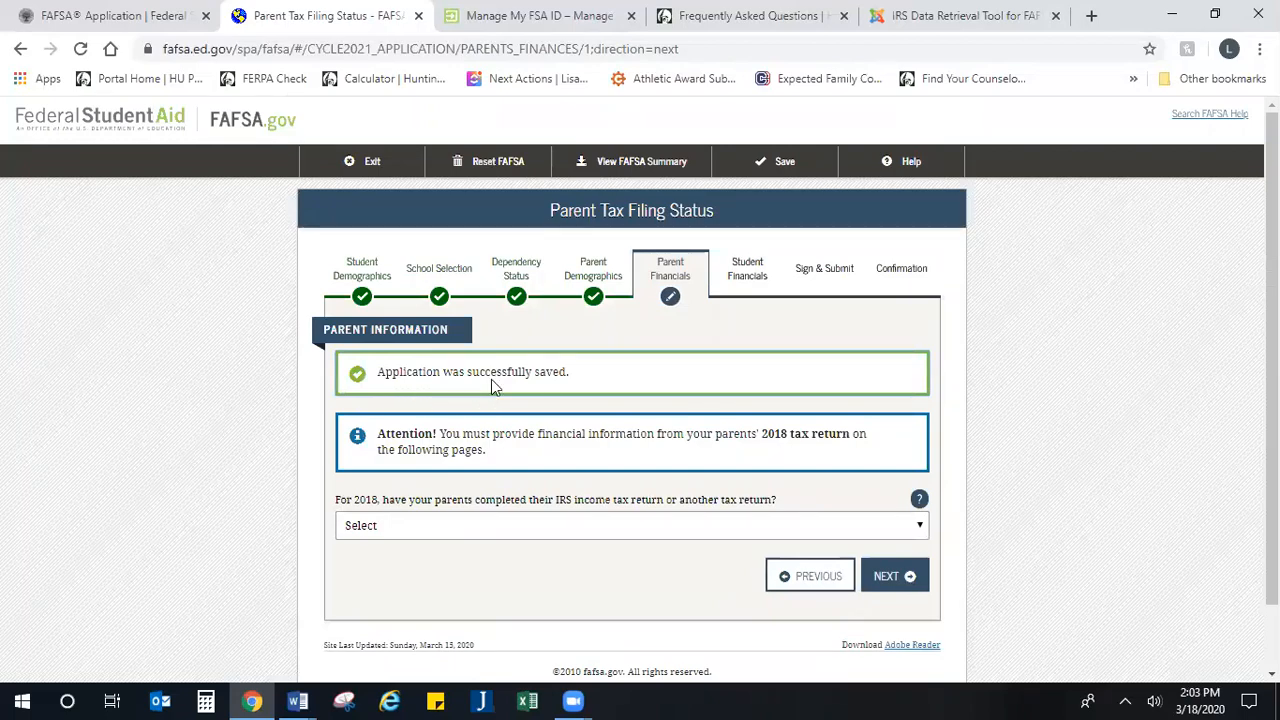
# Step: Mark the parents' 2018 income tax return as Already completed
pyautogui.scroll(-1, 489, 395)
pyautogui.click(503, 459)
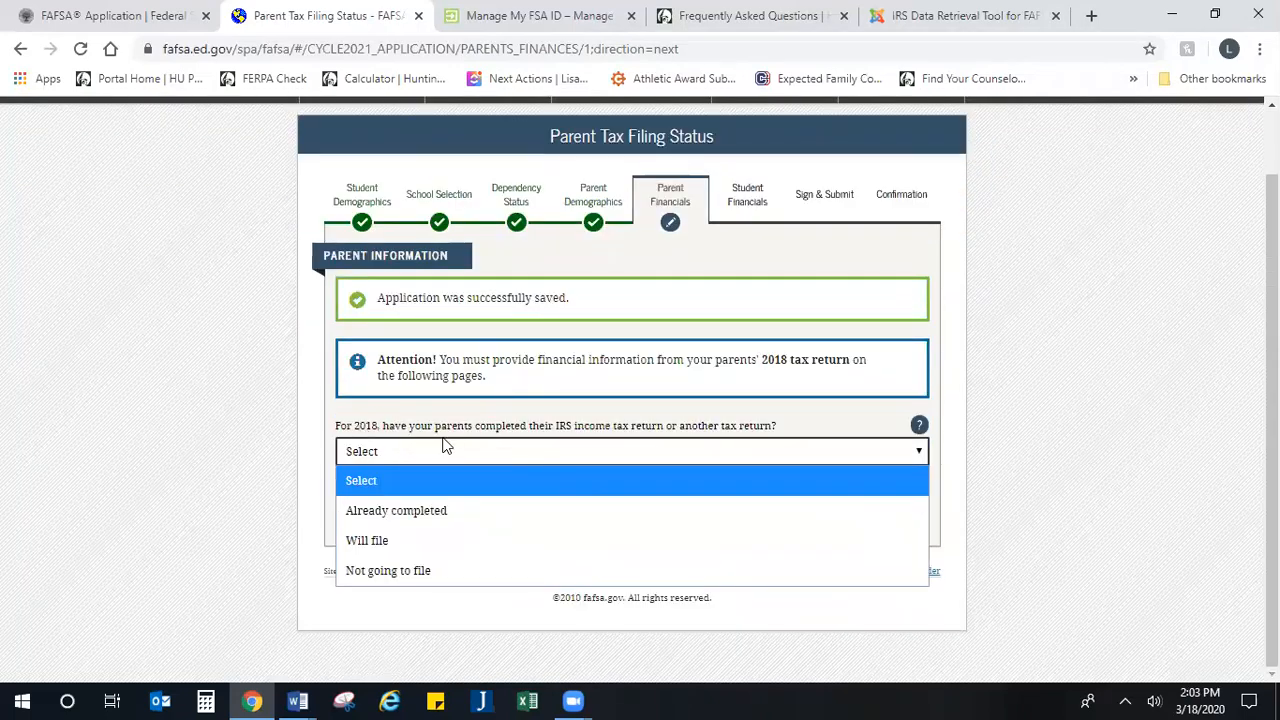
pyautogui.click(450, 508)
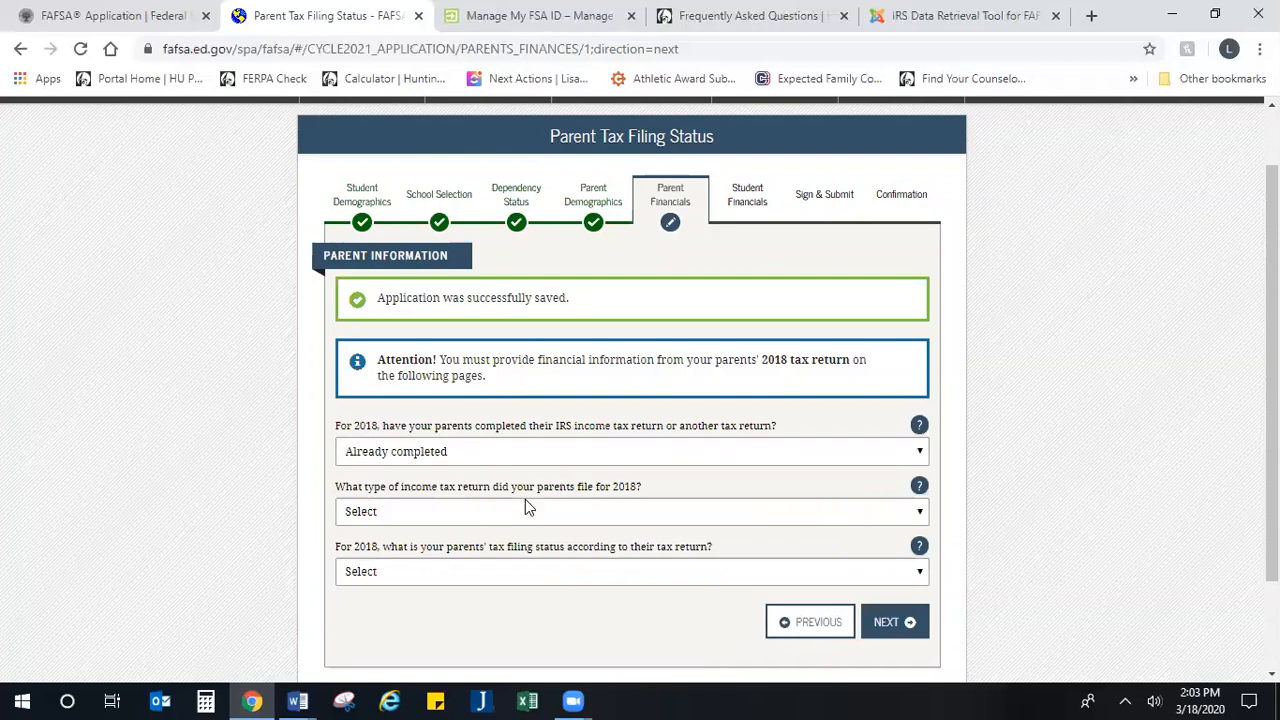
# Step: Set the type of 2018 income tax return the parents filed to IRS 1040
pyautogui.scroll(-2, 525, 499)
pyautogui.click(440, 418)
pyautogui.click(408, 477)
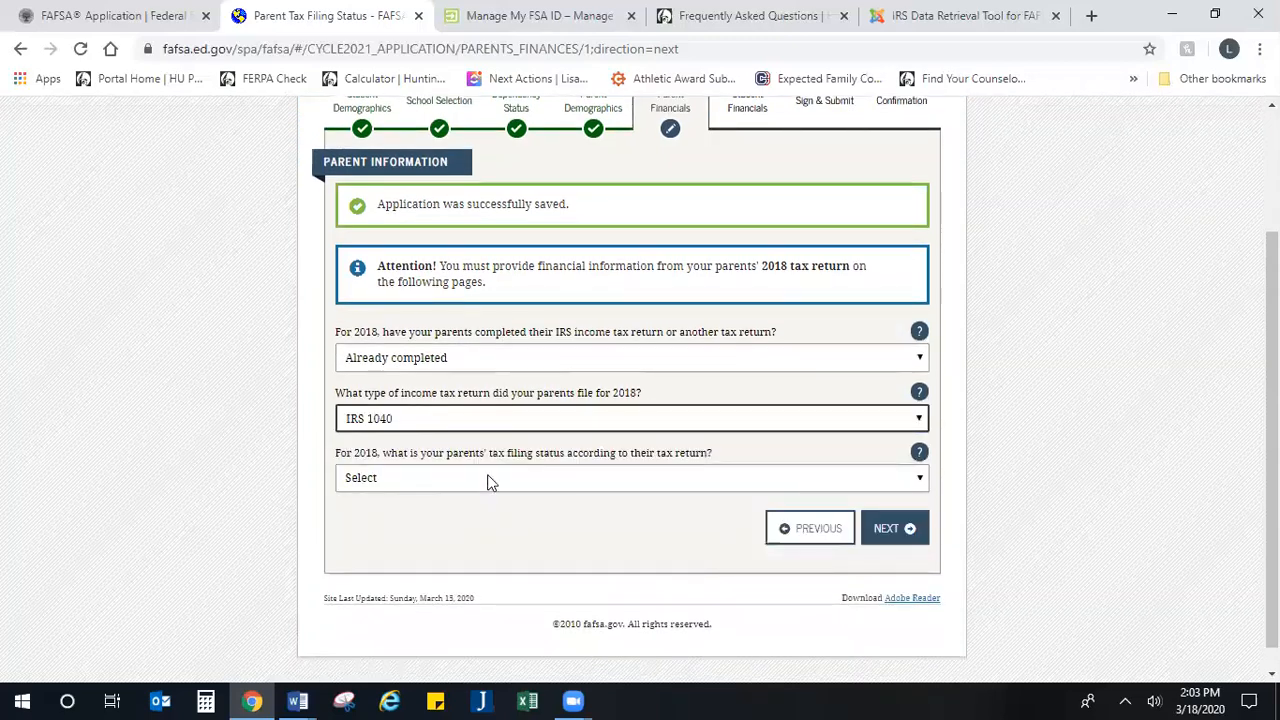
pyautogui.click(490, 482)
pyautogui.click(420, 477)
pyautogui.click(423, 424)
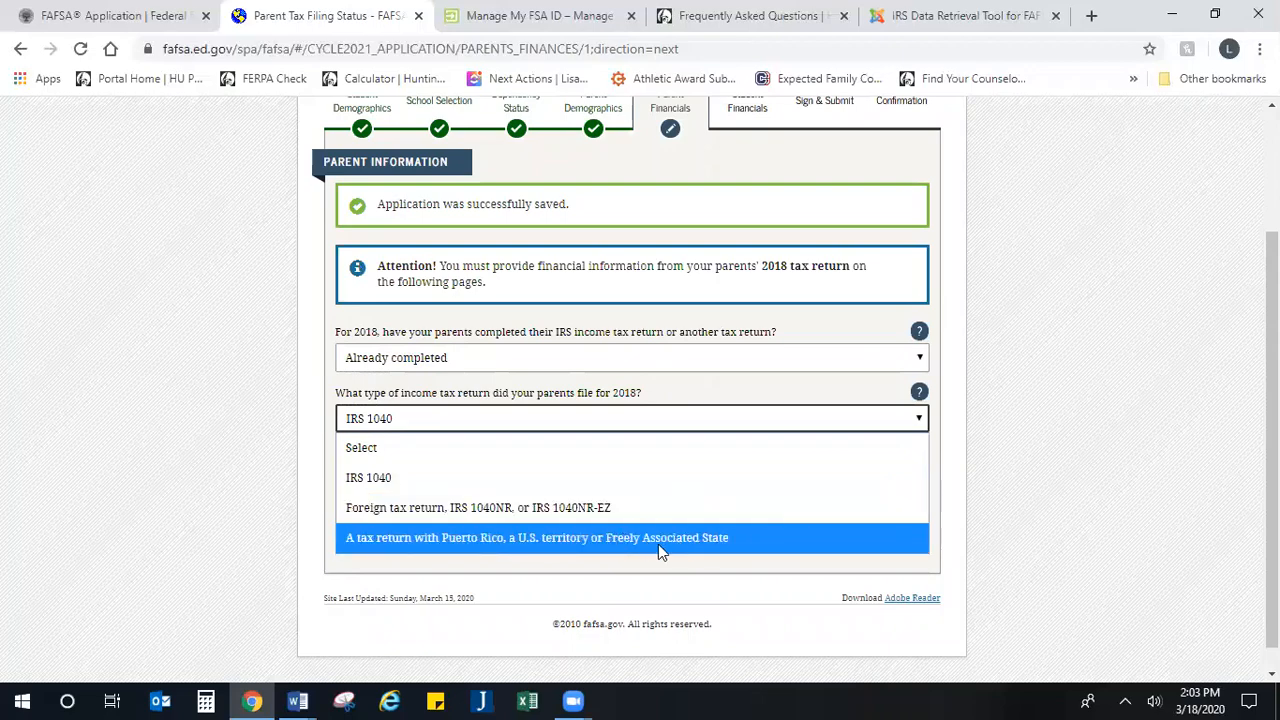
pyautogui.click(503, 480)
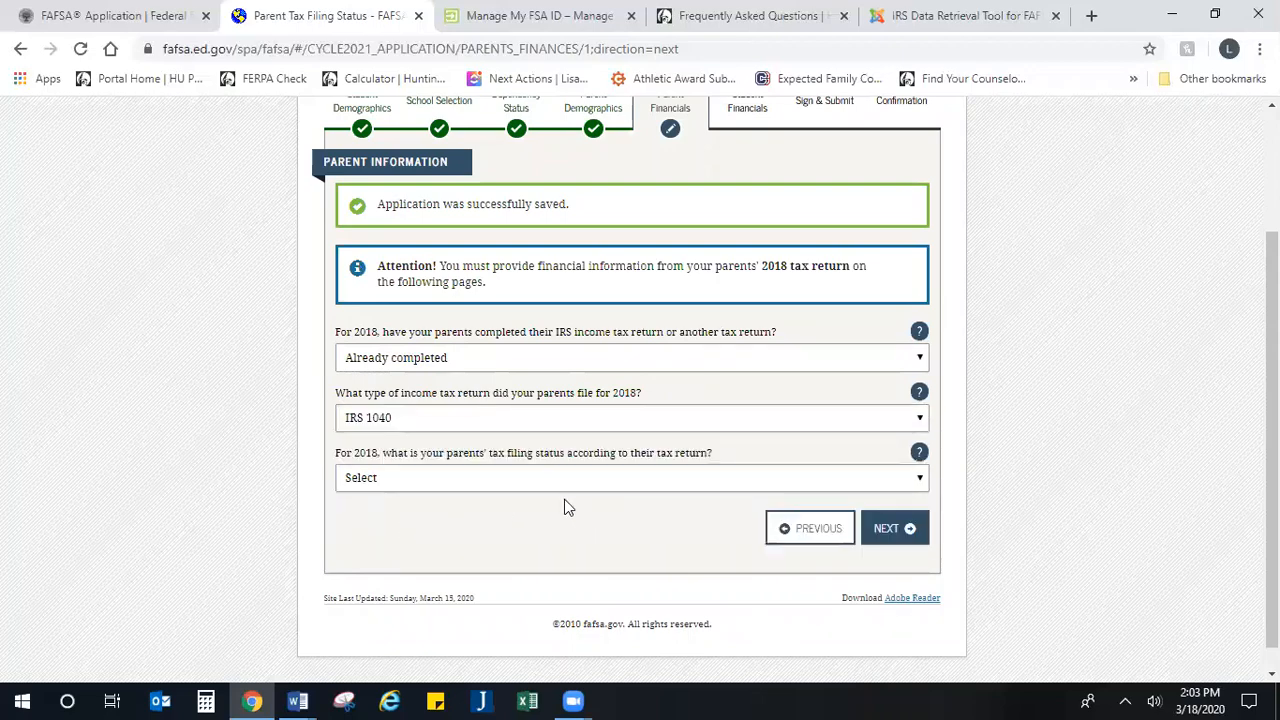
# Step: Set the parents' 2018 tax filing status to Married-Filed Joint Return
pyautogui.click(540, 480)
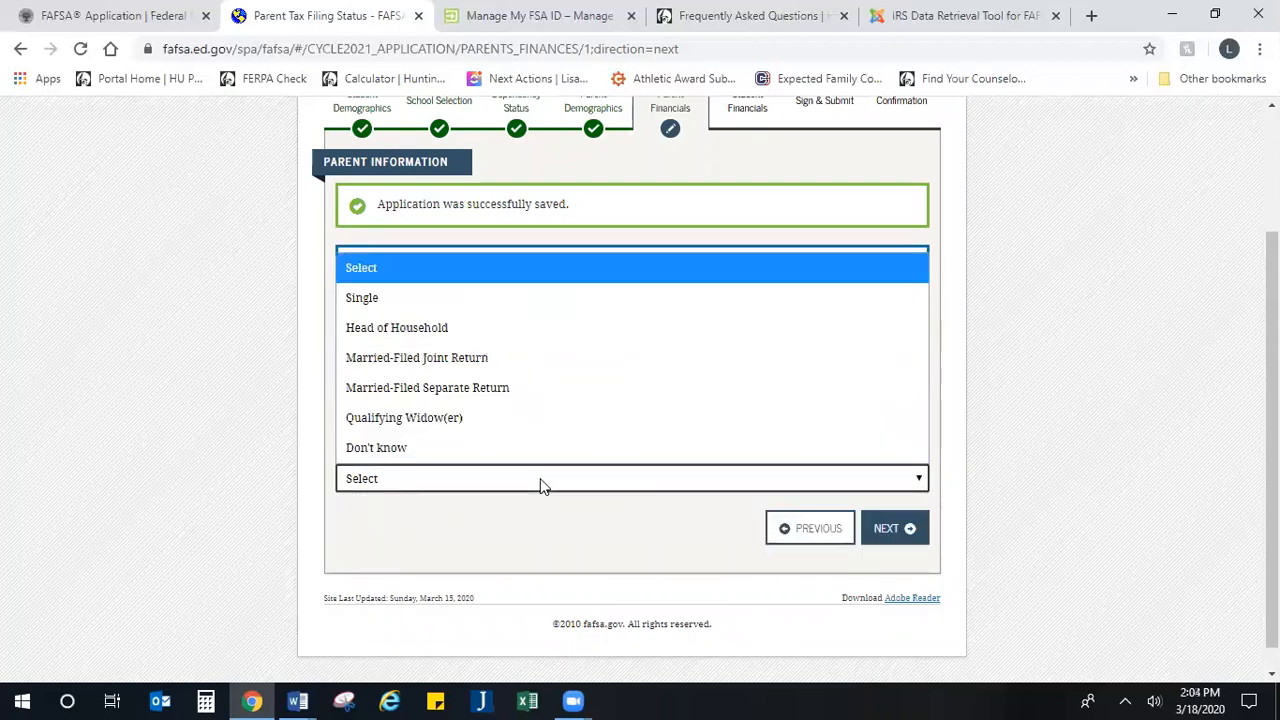
pyautogui.click(548, 369)
pyautogui.scroll(-2, 324, 410)
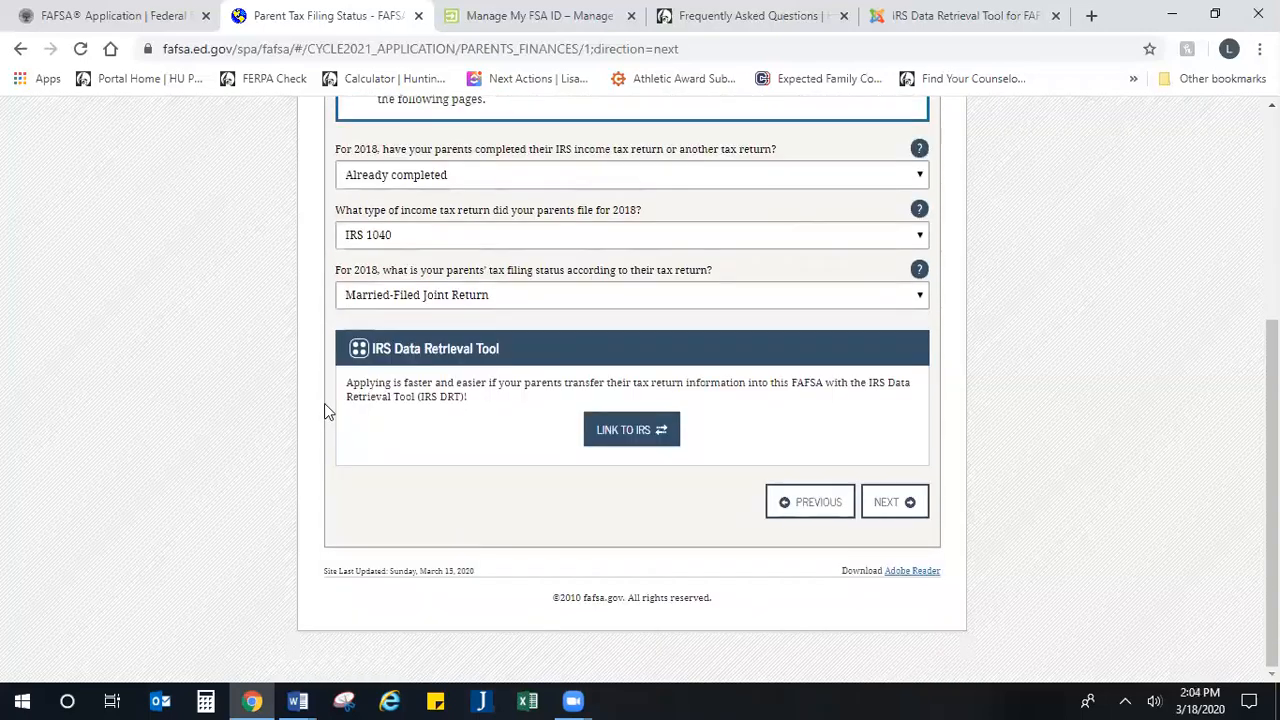
# Step: Switch to the web page with the step-by-step instructions for the IRS Data Retrieval Tool
pyautogui.click(645, 428)
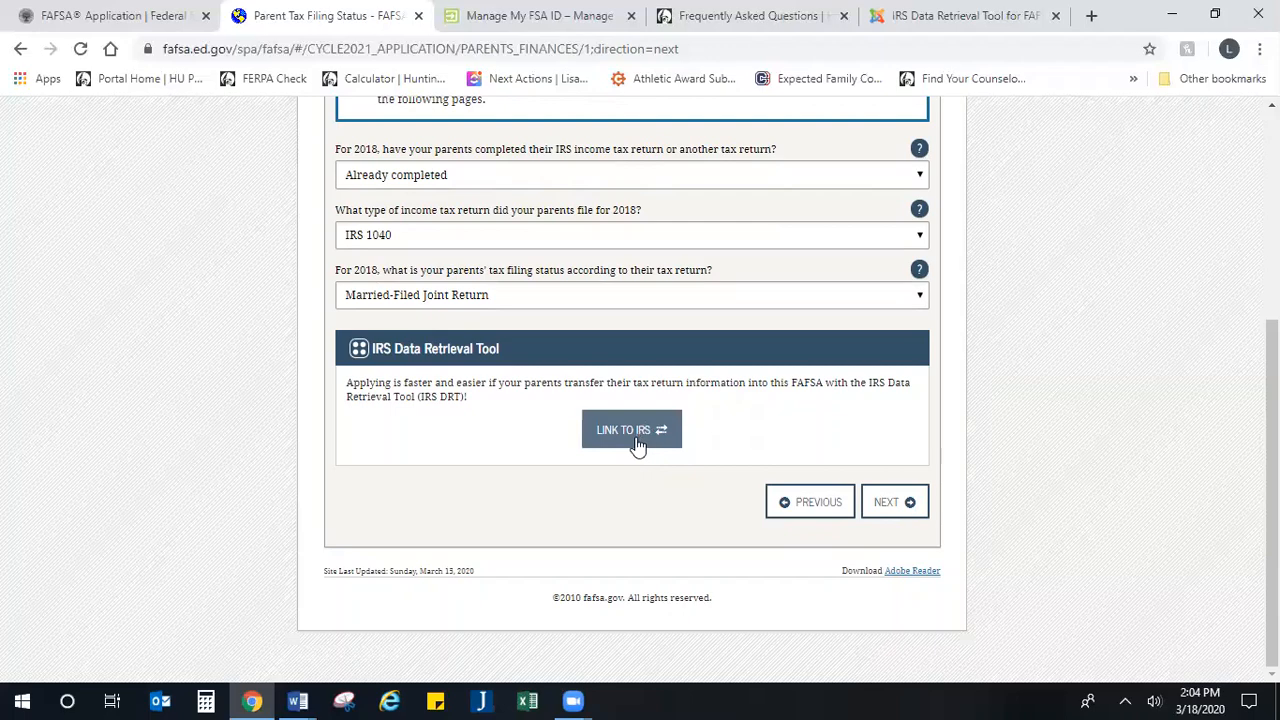
pyautogui.click(946, 12)
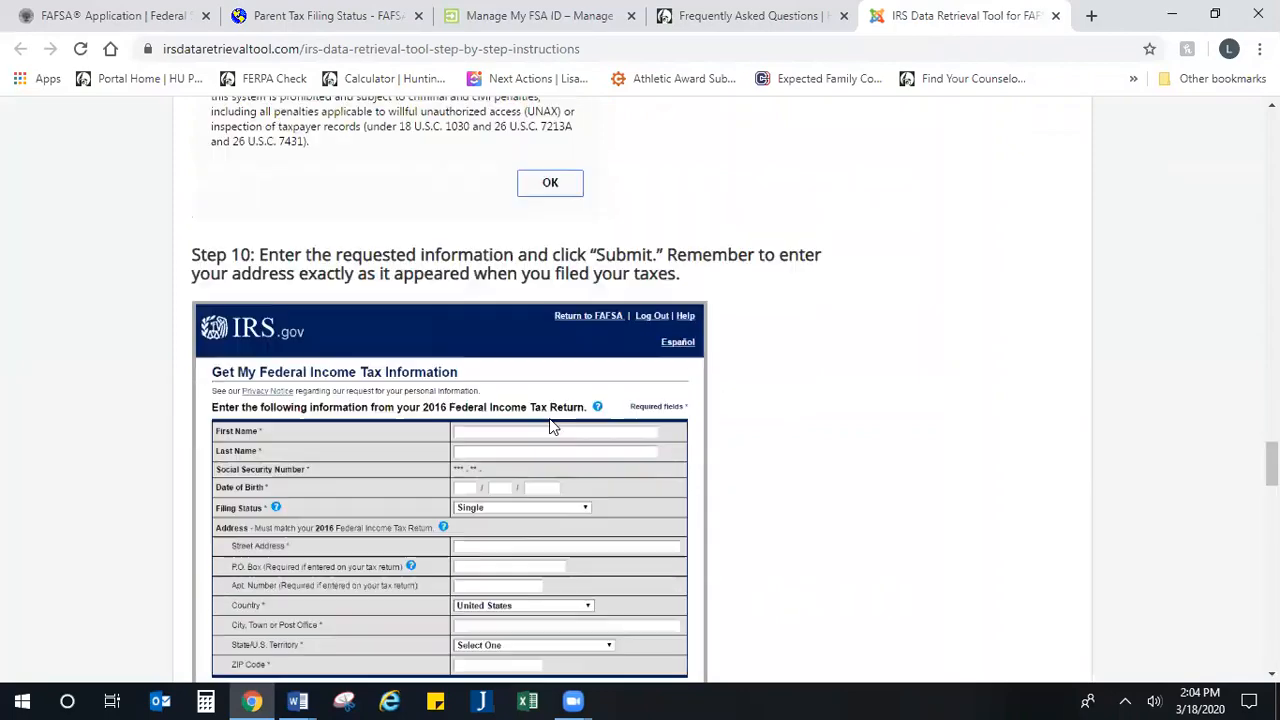
# Step: Review steps 8 to 10 of the IRS Data Retrieval Tool instructions, covering FSA ID login, terms of use and the tax information form
pyautogui.scroll(6, 553, 427)
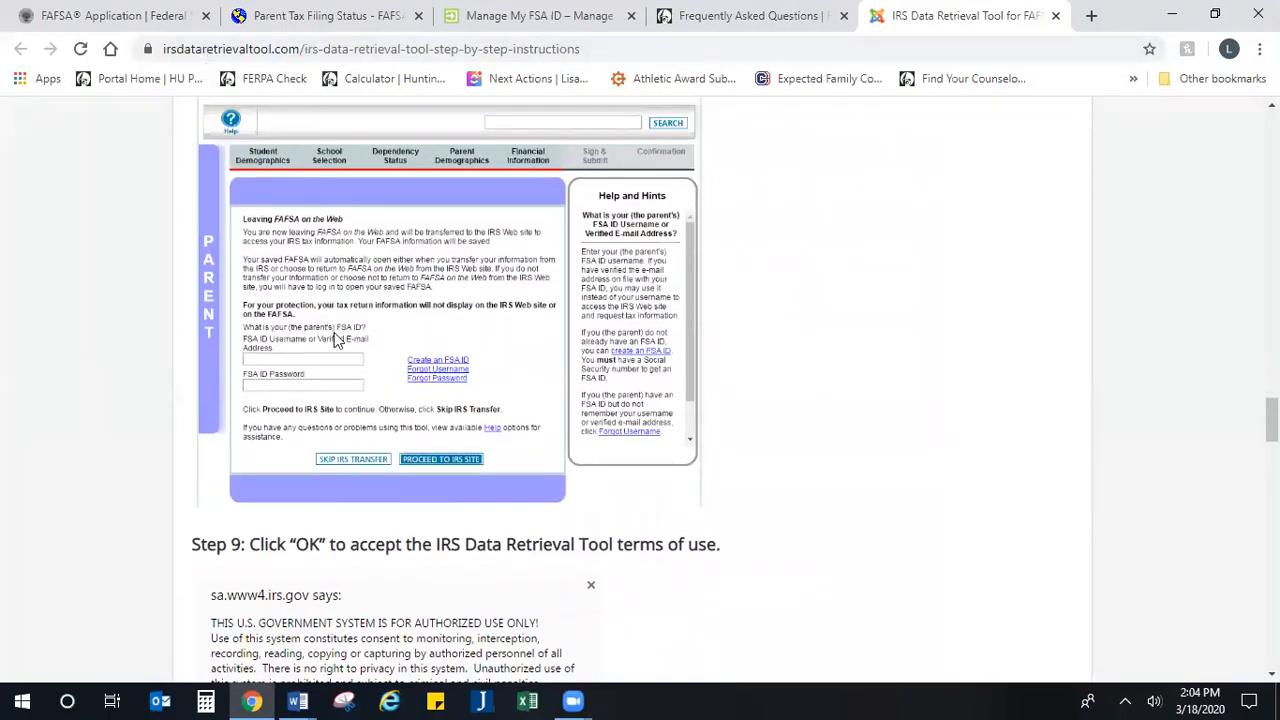
pyautogui.scroll(1, 336, 340)
pyautogui.scroll(-1, 336, 340)
pyautogui.scroll(-3, 322, 395)
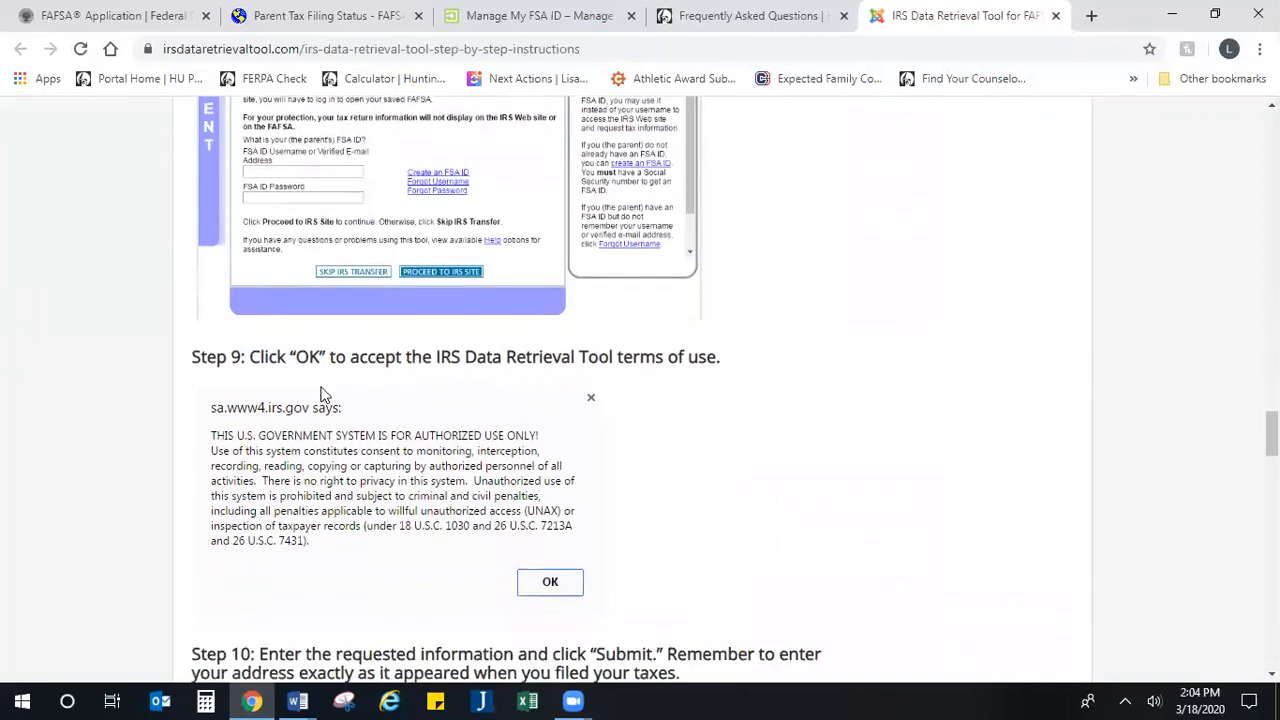
pyautogui.scroll(1, 407, 197)
pyautogui.scroll(-3, 460, 320)
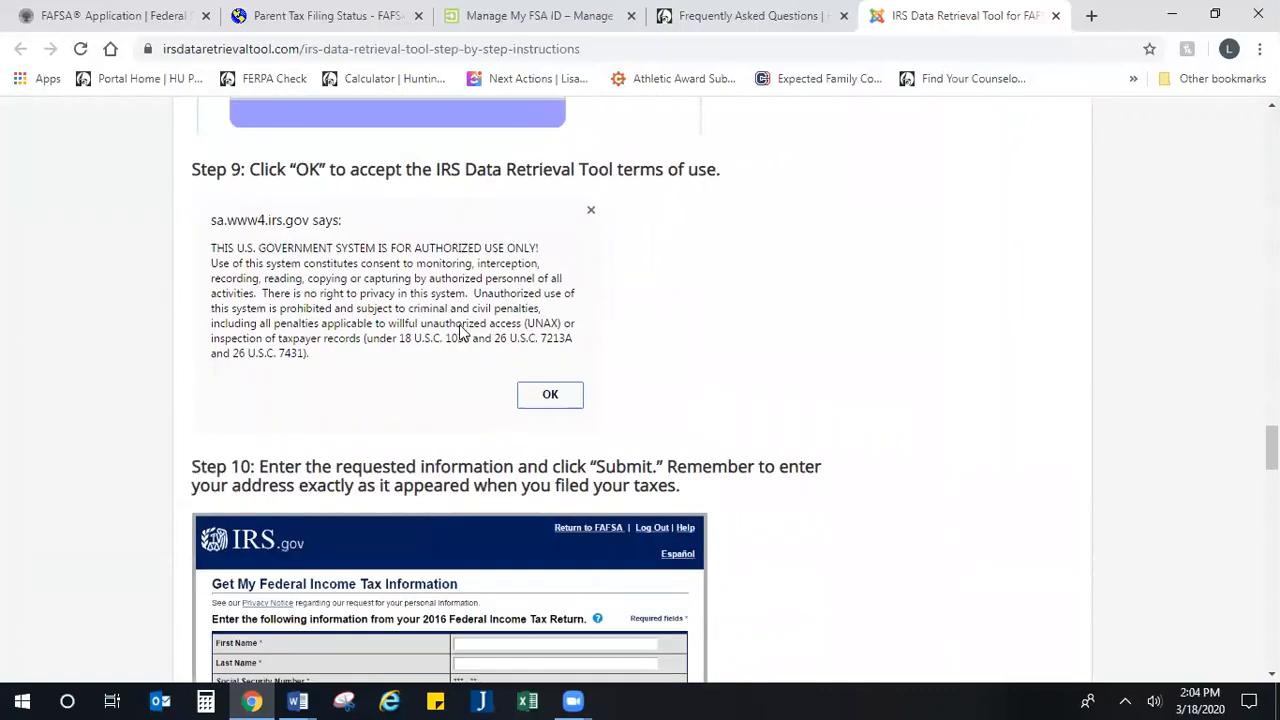
pyautogui.scroll(1, 452, 337)
pyautogui.scroll(-4, 549, 382)
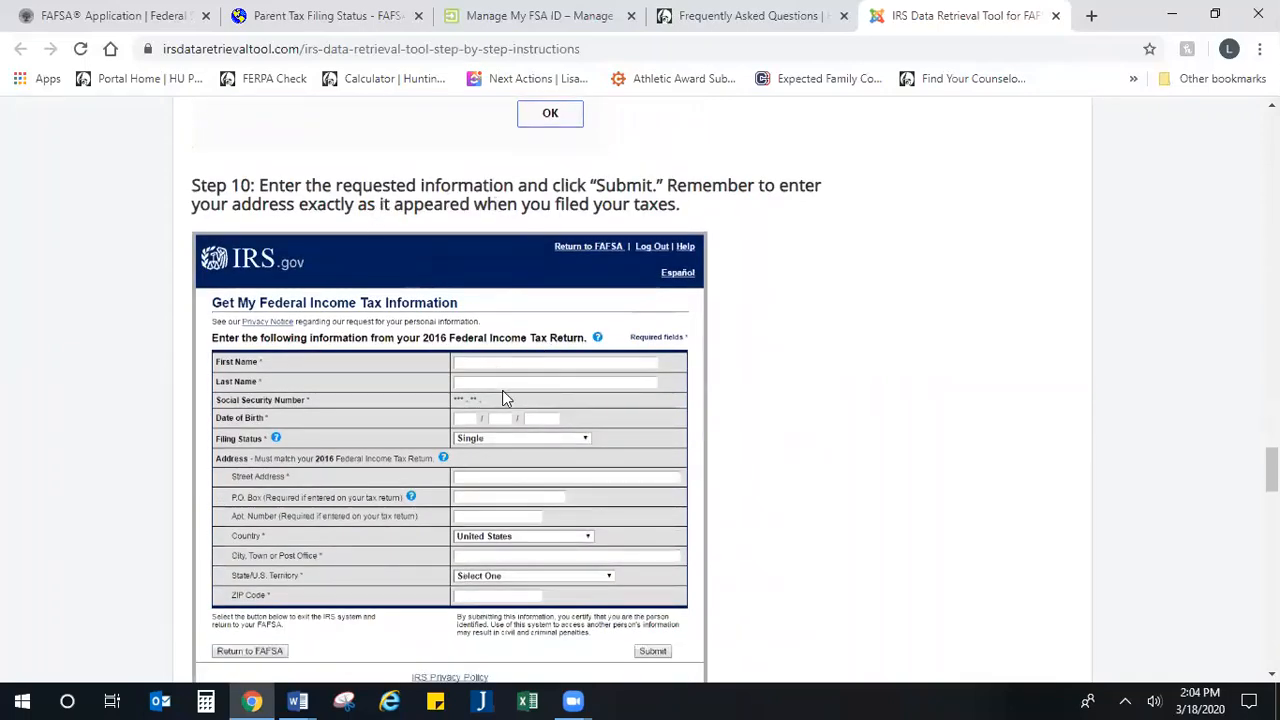
pyautogui.scroll(-1, 502, 390)
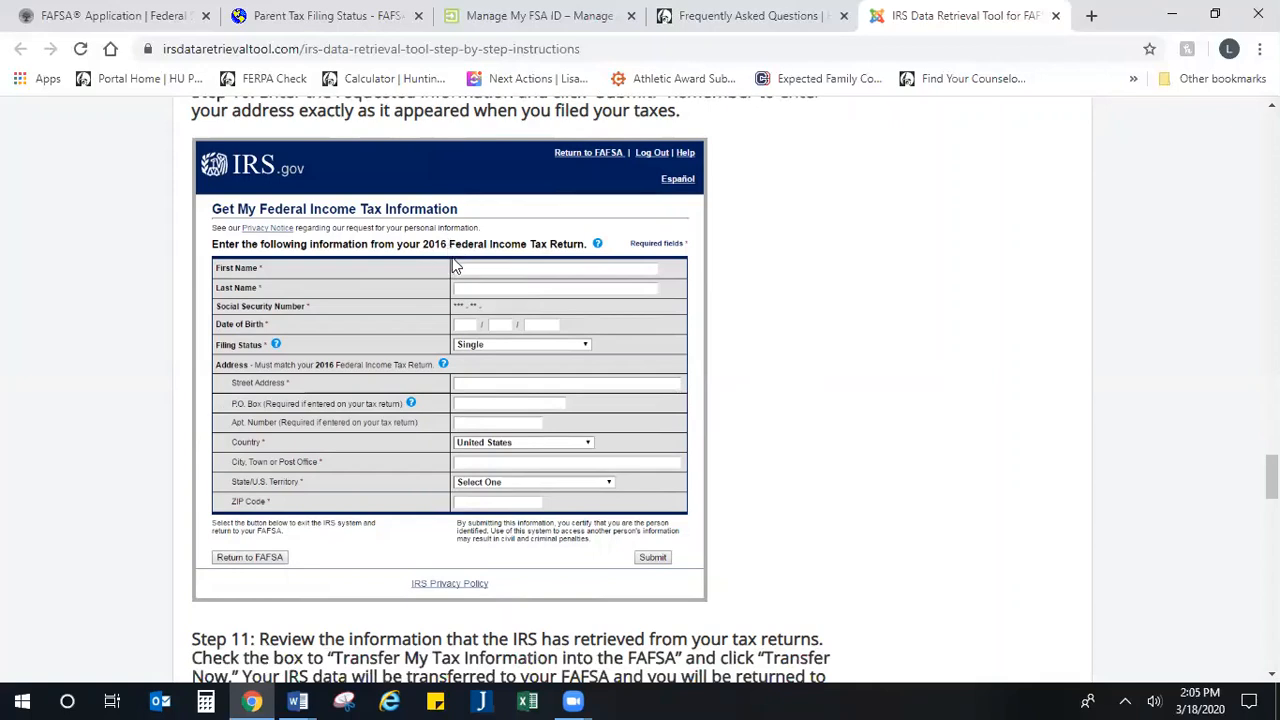
pyautogui.scroll(-1, 470, 220)
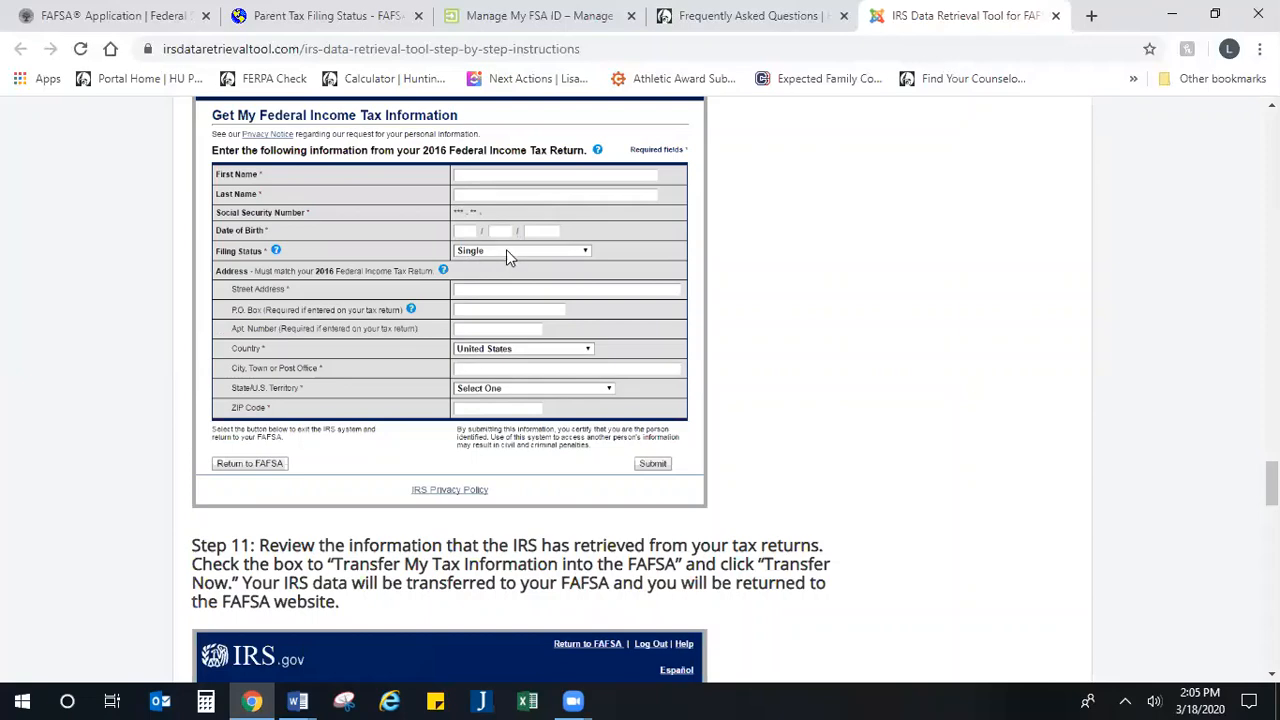
pyautogui.scroll(-1, 524, 300)
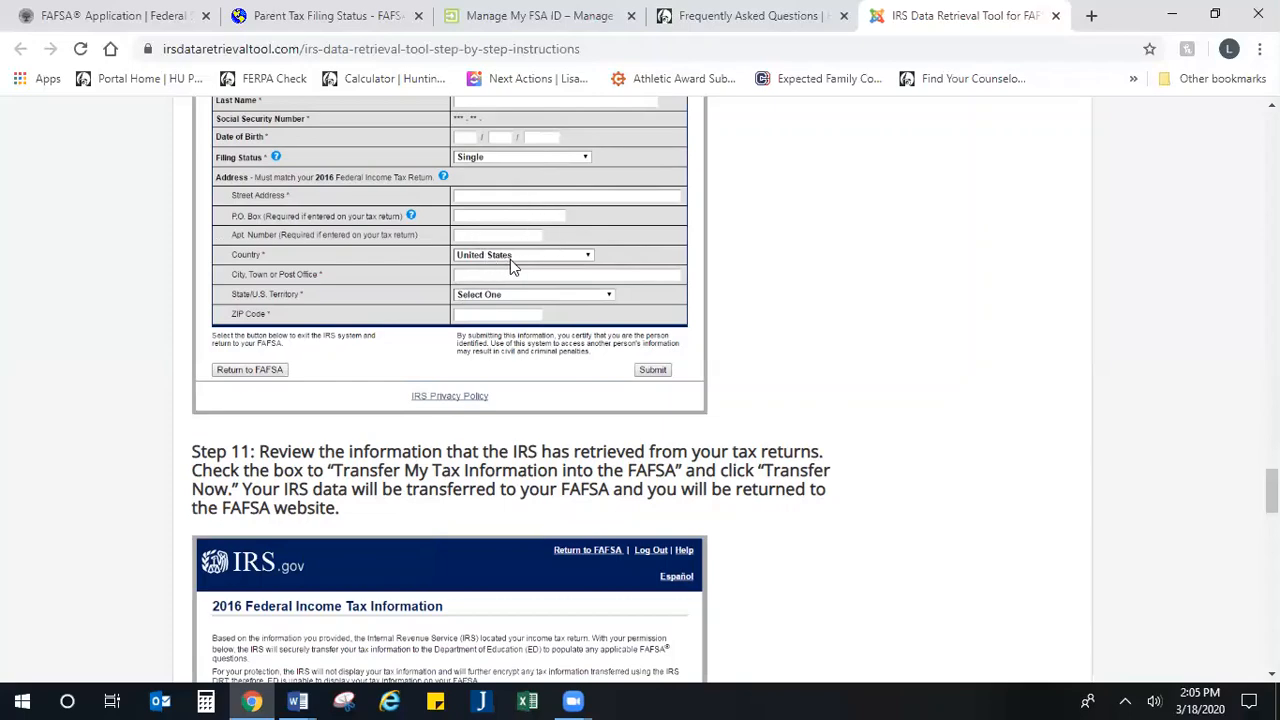
pyautogui.scroll(-1, 525, 334)
pyautogui.scroll(2, 446, 399)
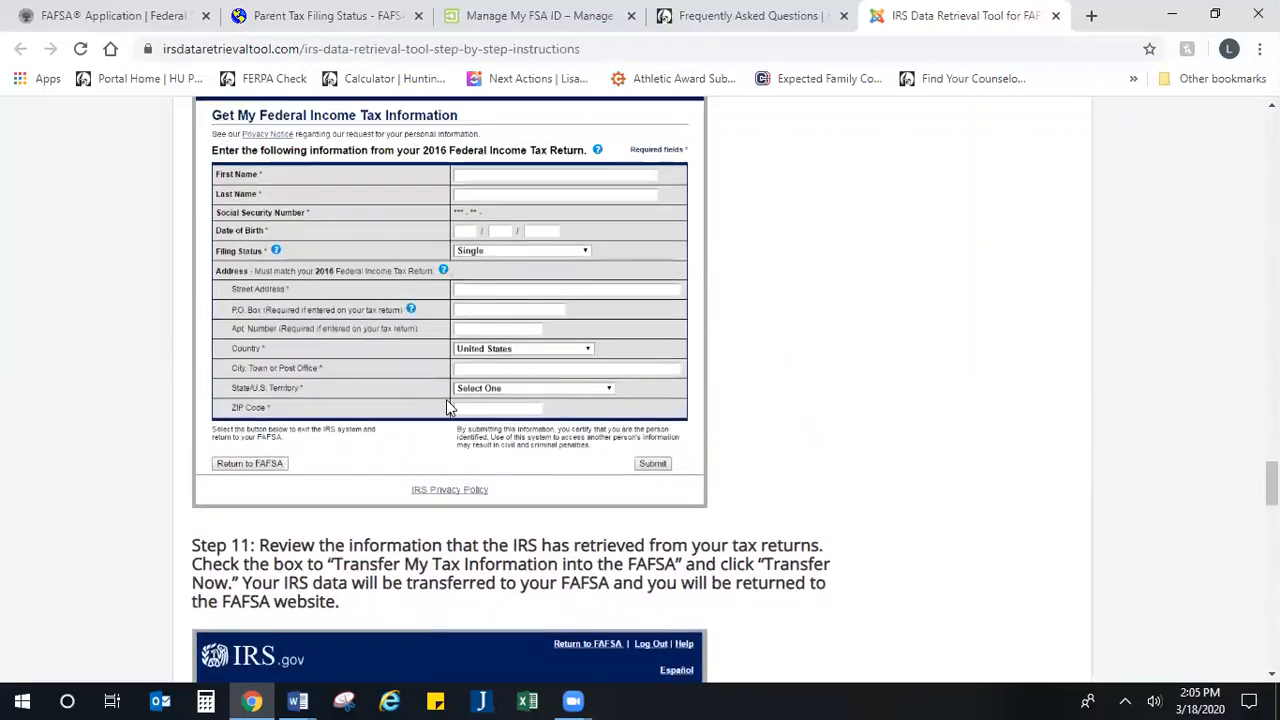
# Step: Read steps 11 to 13 of the instructions on transferring the tax information, answering additional questions, and signing and submitting
pyautogui.scroll(-5, 446, 399)
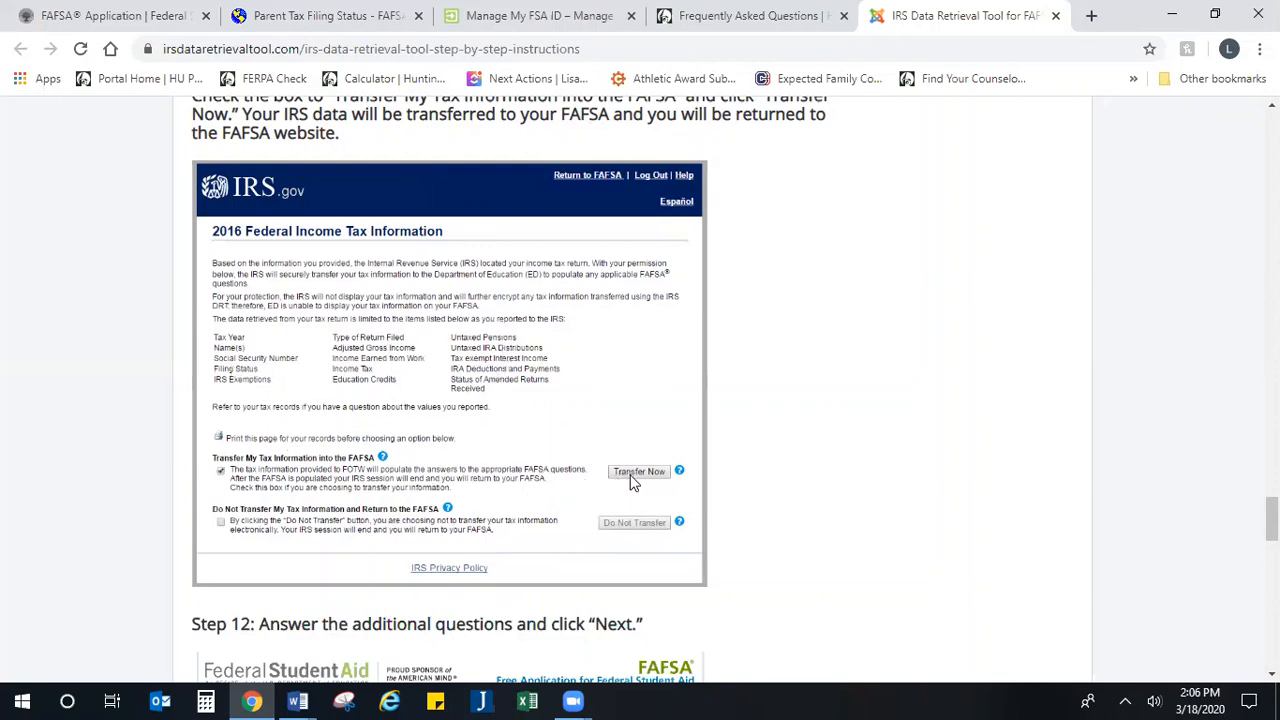
pyautogui.scroll(-5, 560, 420)
pyautogui.scroll(2, 524, 376)
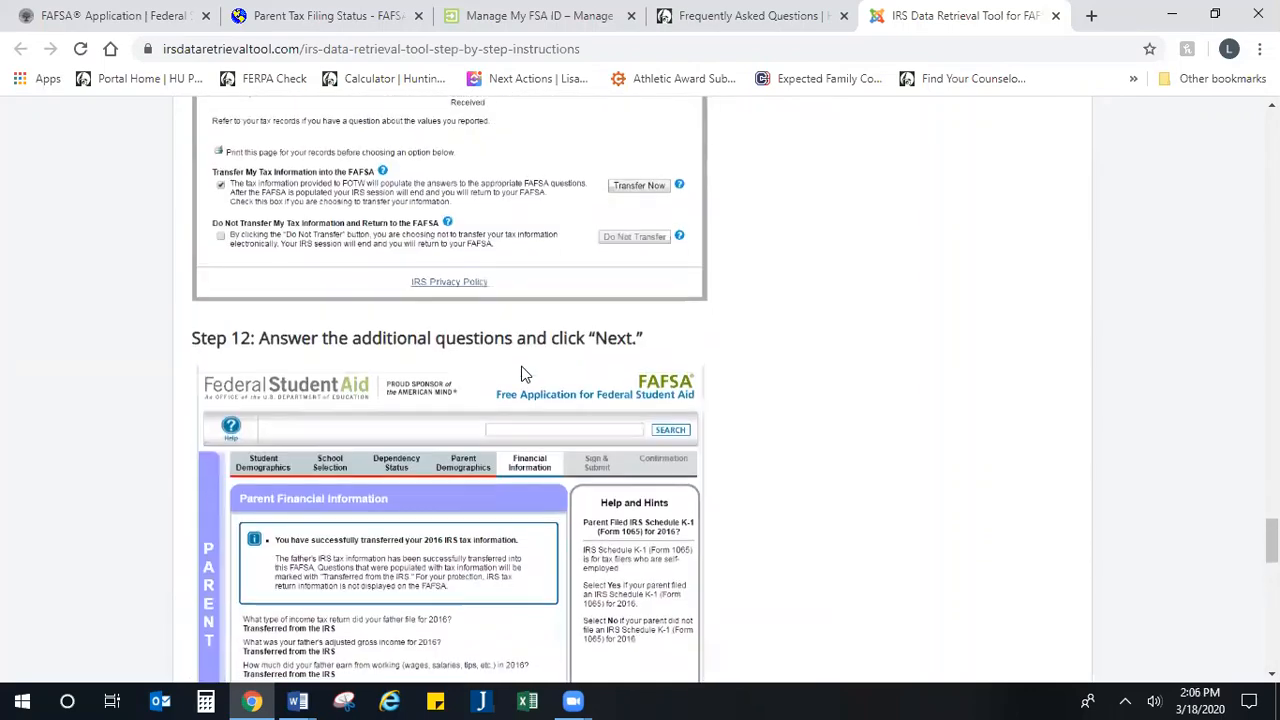
pyautogui.scroll(-2, 570, 257)
pyautogui.scroll(-2, 440, 288)
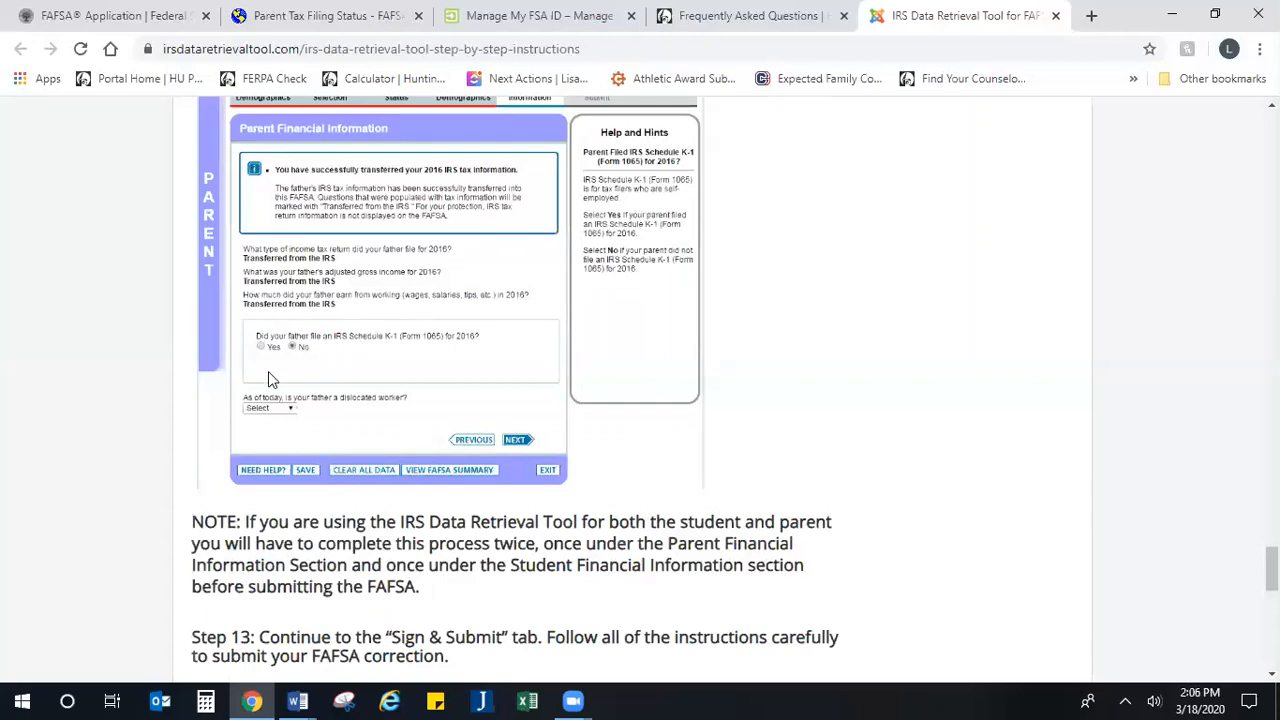
pyautogui.scroll(-1, 270, 370)
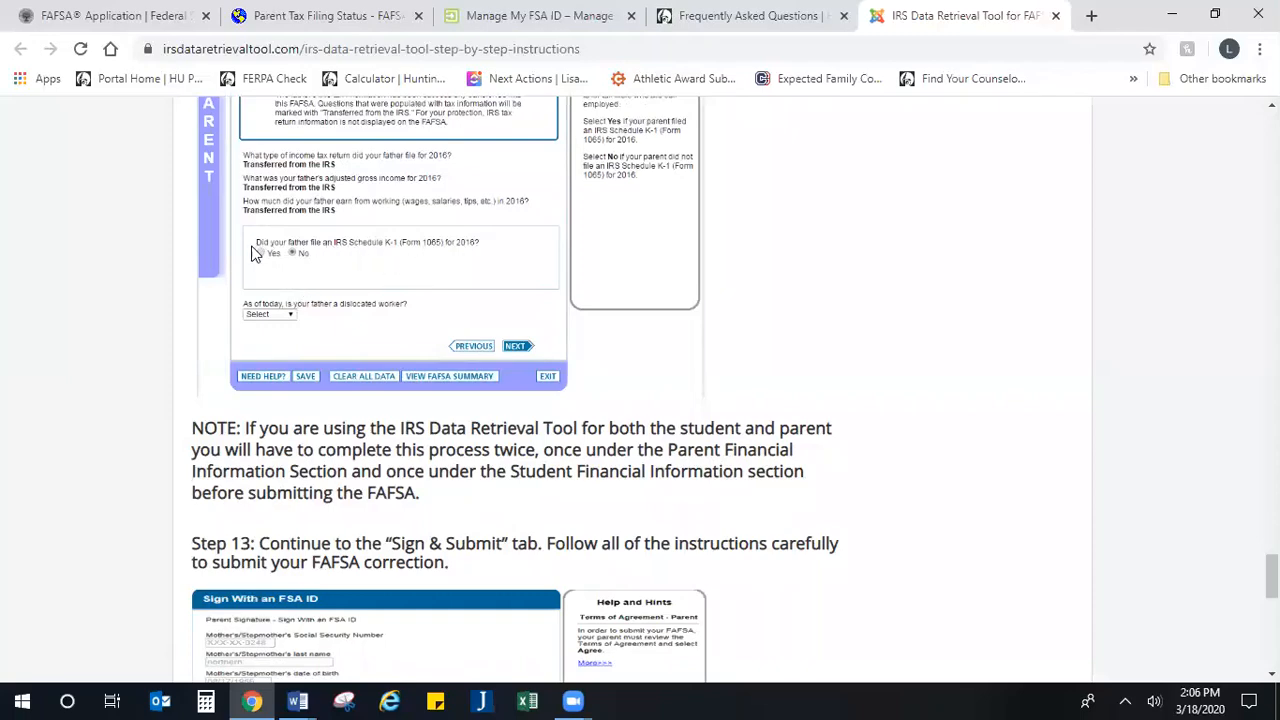
pyautogui.scroll(-2, 320, 280)
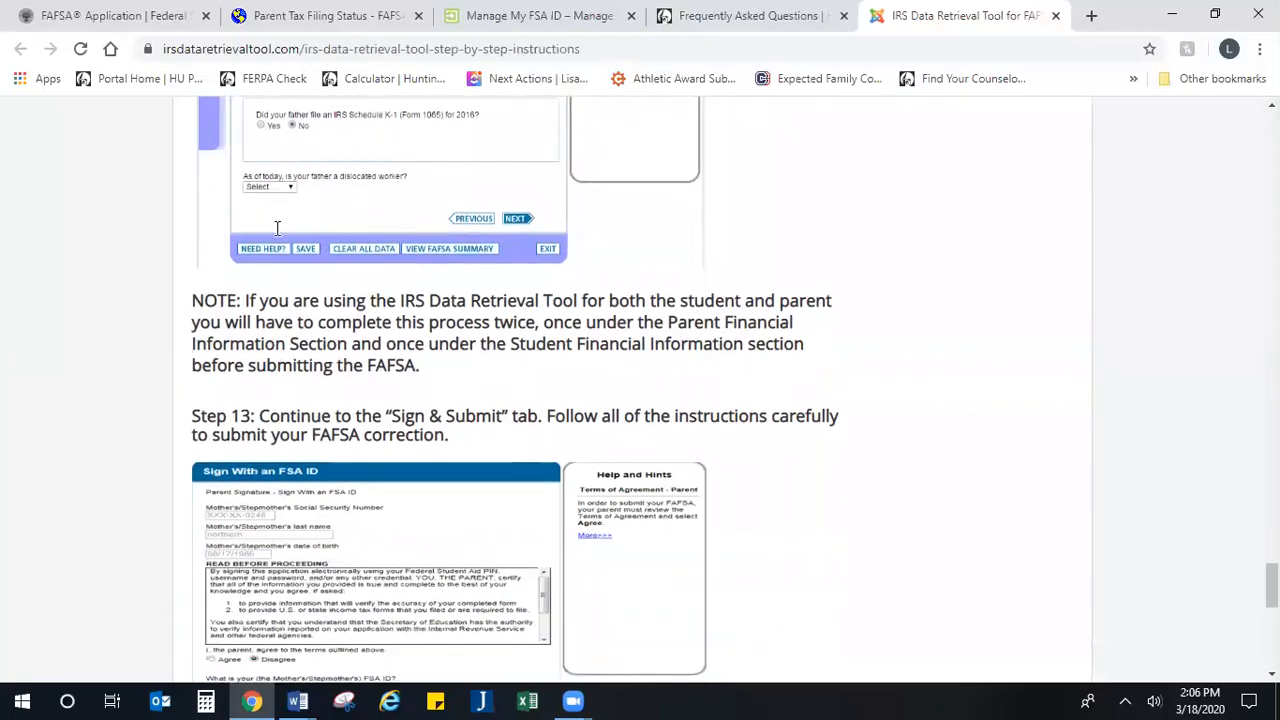
pyautogui.scroll(-3, 290, 155)
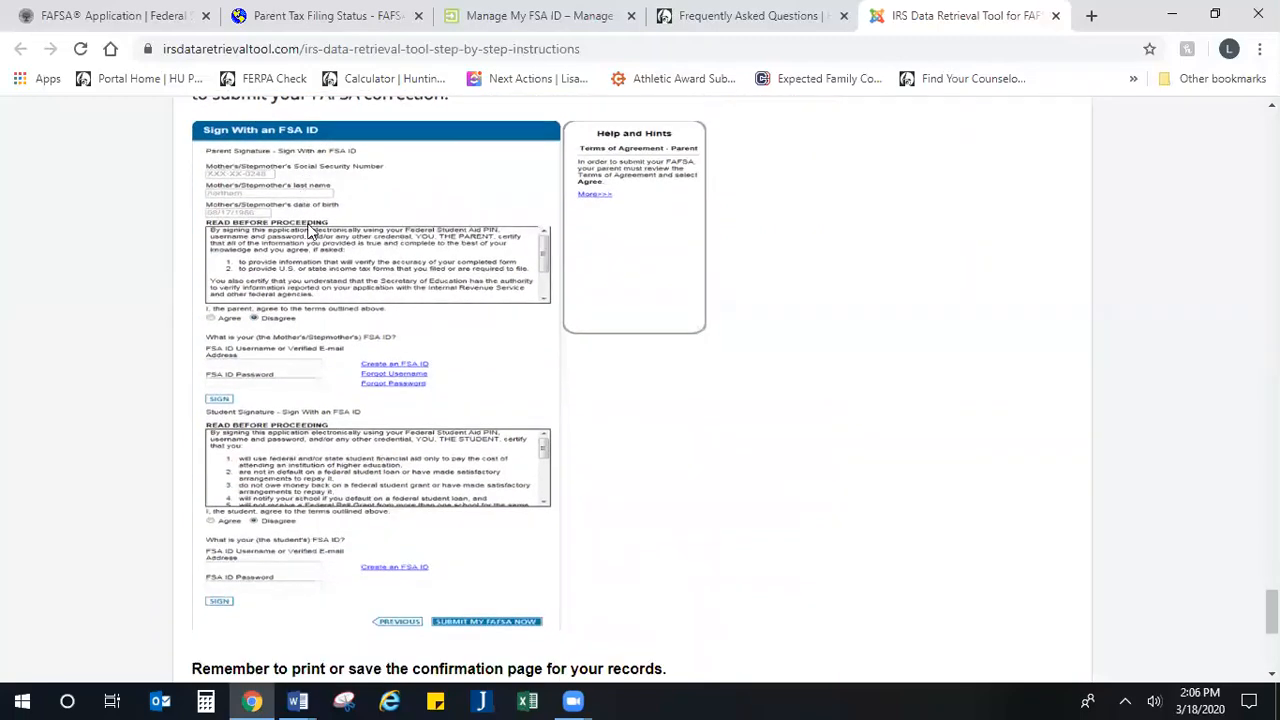
pyautogui.scroll(1, 322, 248)
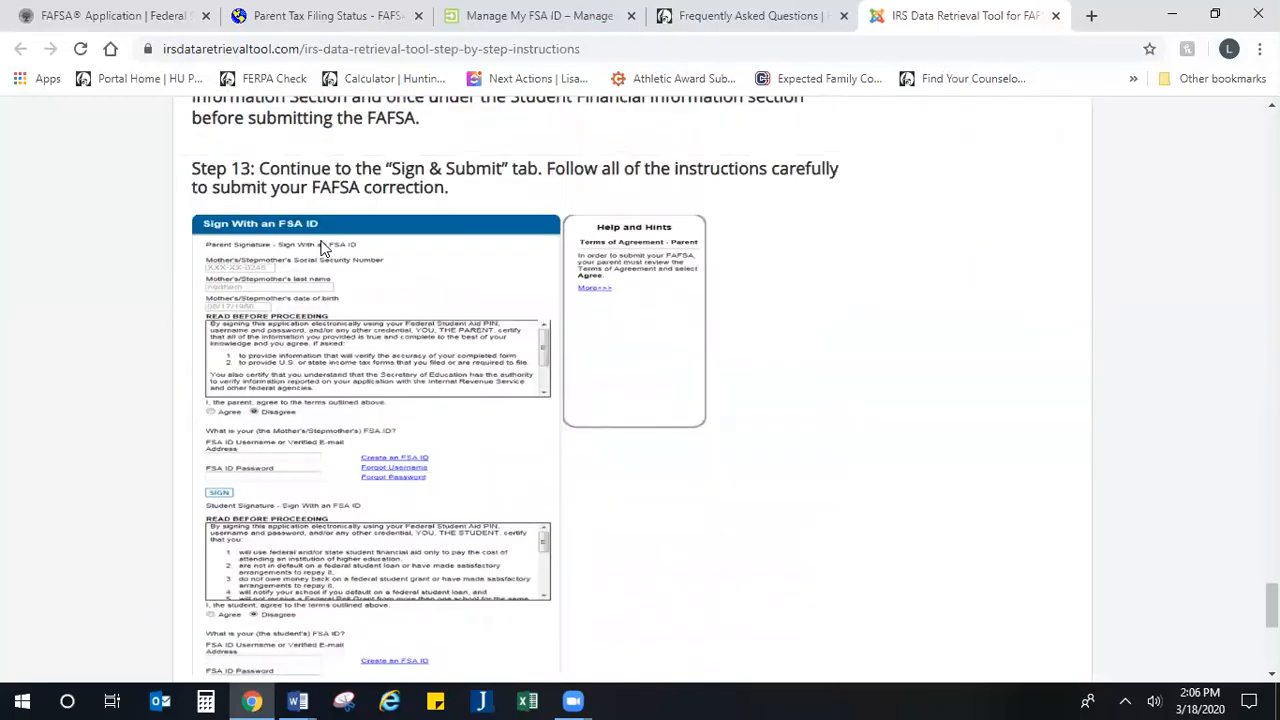
pyautogui.scroll(-1, 322, 248)
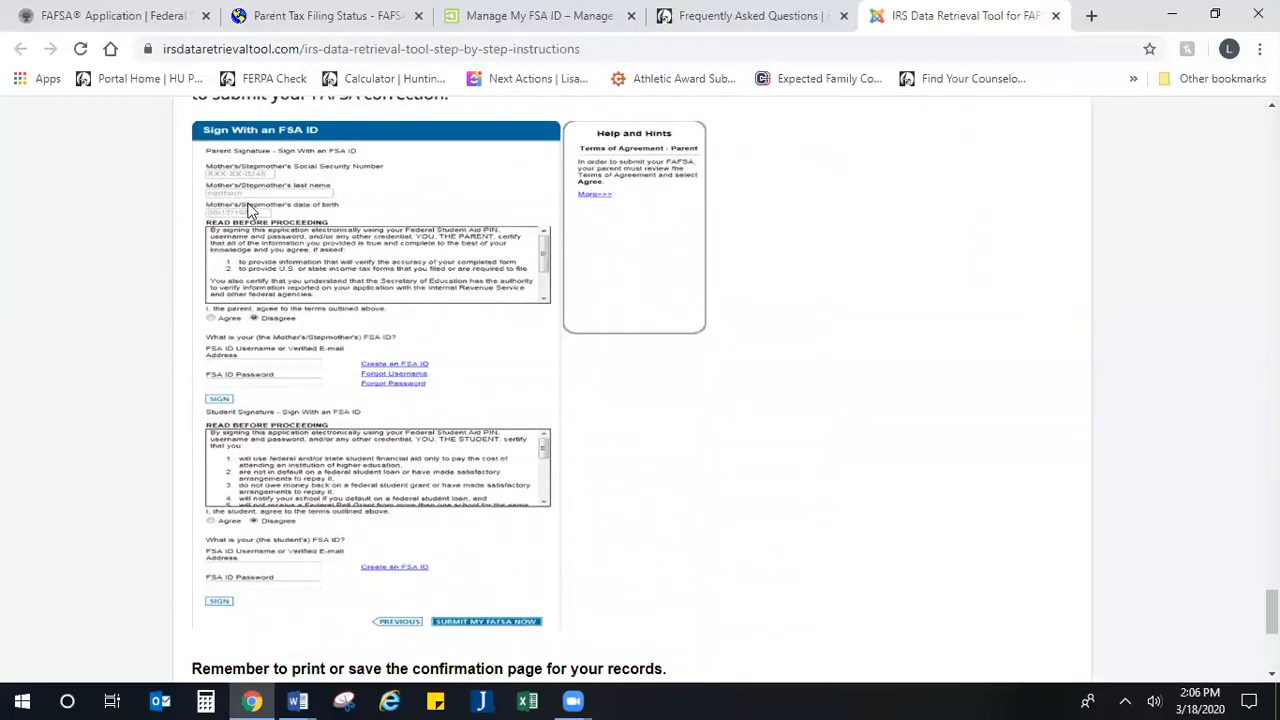
pyautogui.scroll(-5, 250, 212)
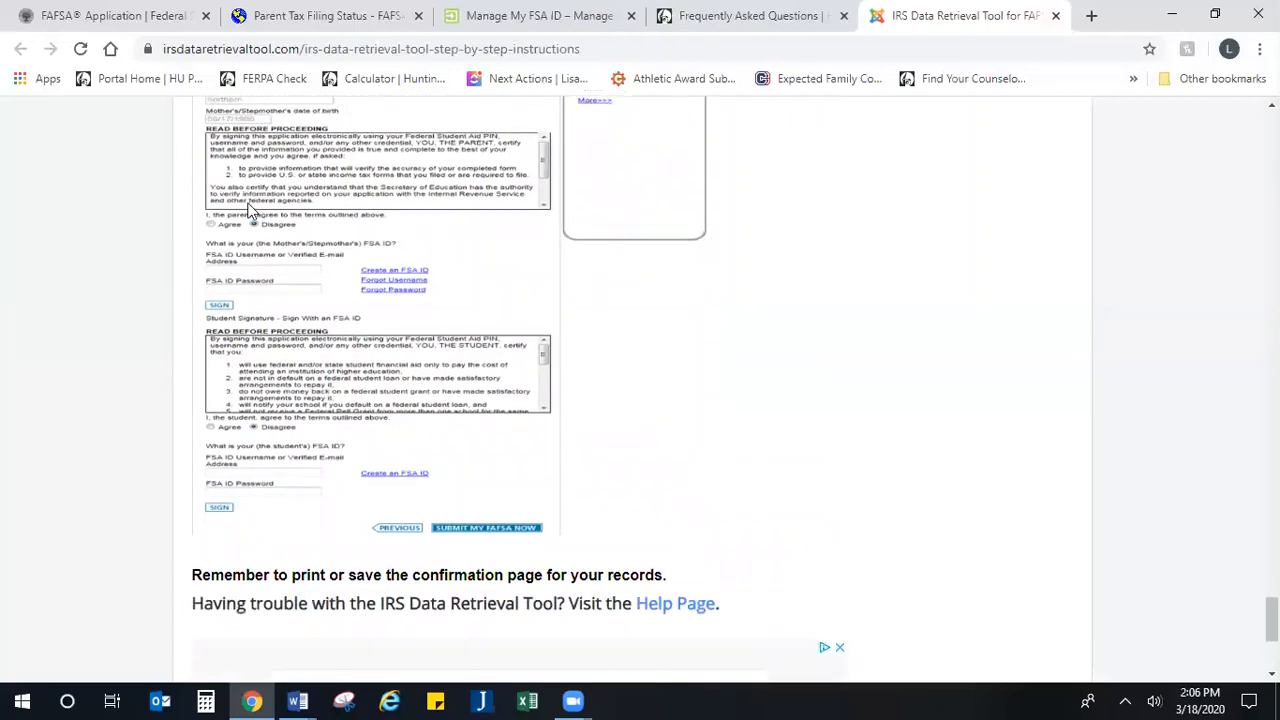
# Step: Return to the FAFSA parent tax filing page and continue with No Thanks to the IRS data transfer
pyautogui.click(716, 15)
pyautogui.click(527, 15)
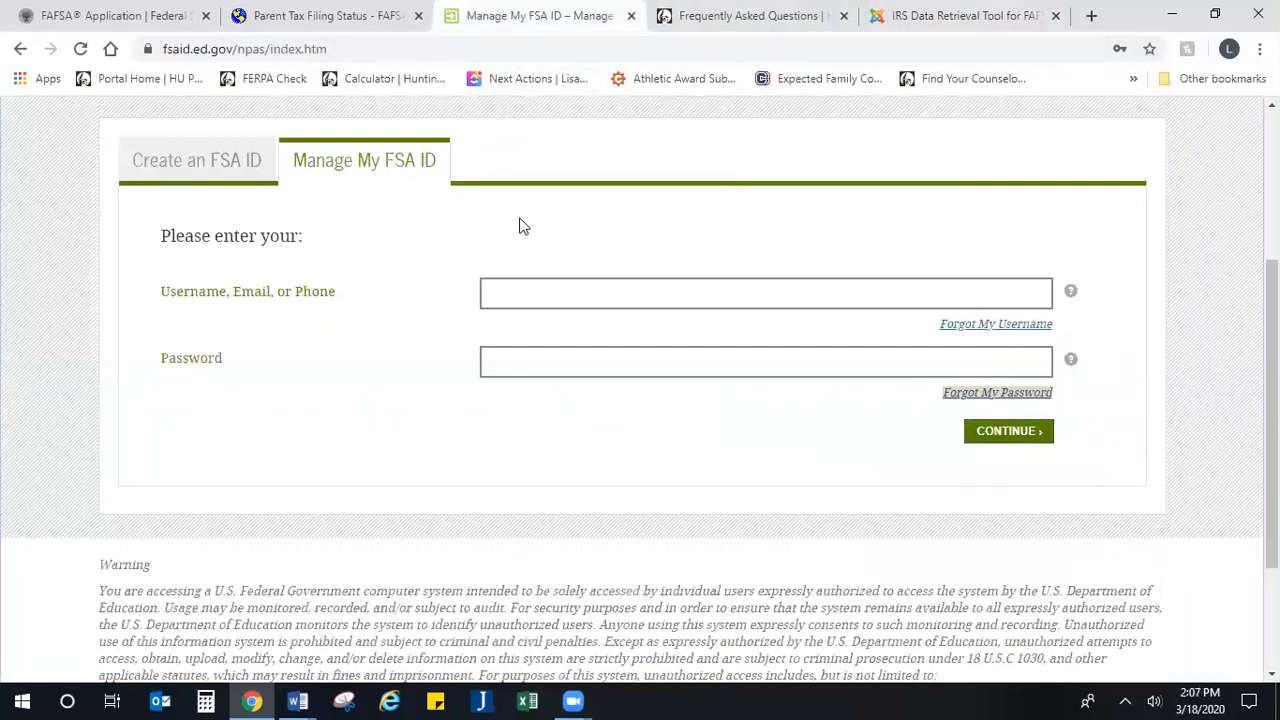
pyautogui.click(356, 16)
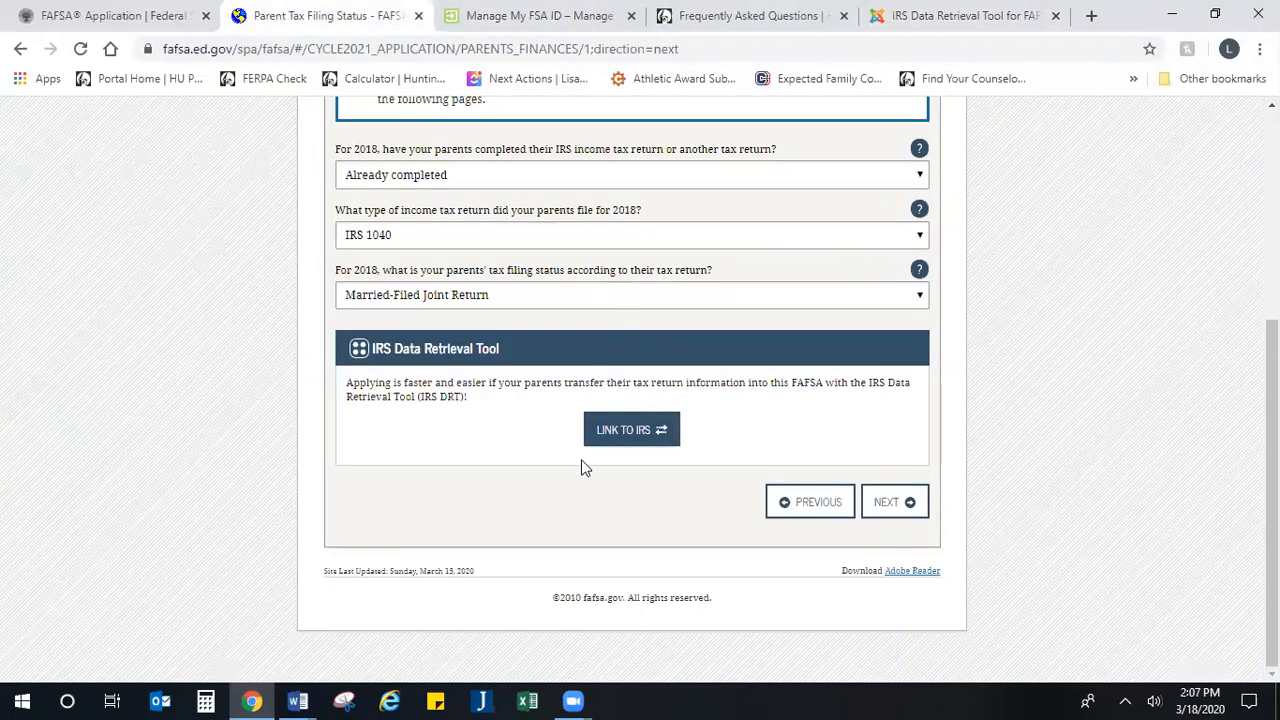
pyautogui.click(894, 512)
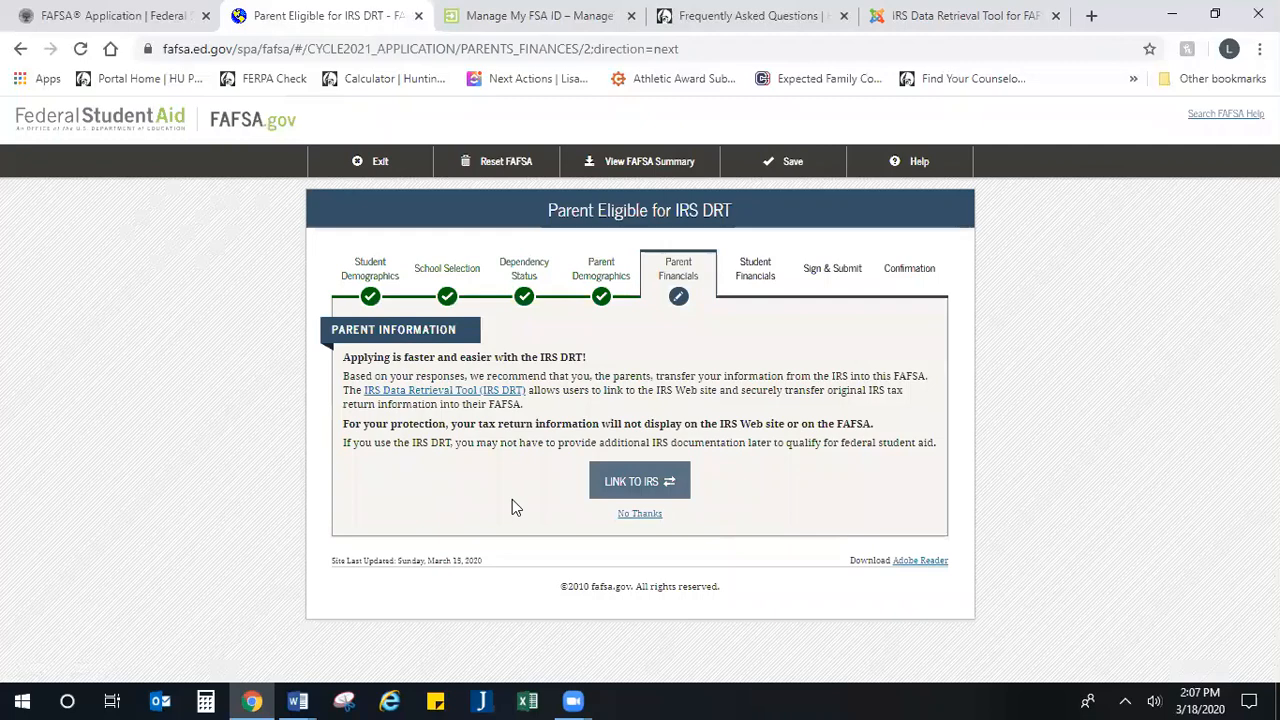
pyautogui.click(639, 514)
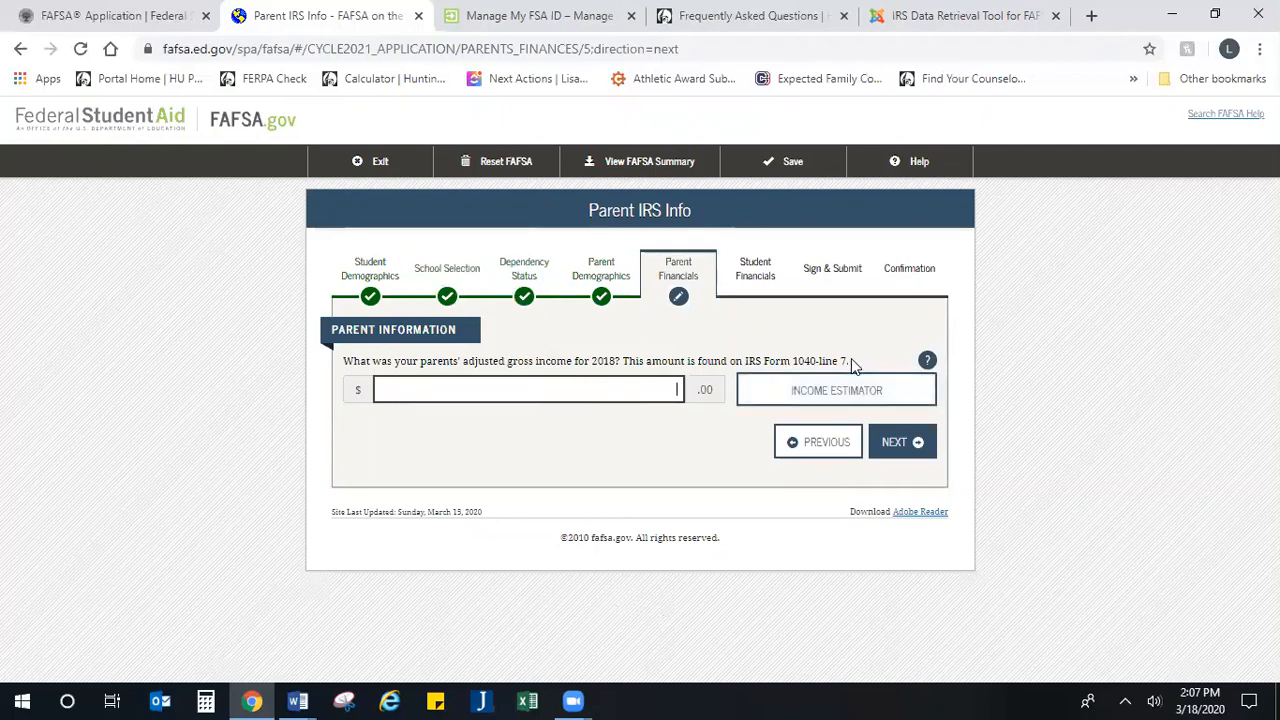
# Step: Enter 55,000 as the parents' 2018 adjusted gross income from IRS Form 1040 line 7 and continue
pyautogui.moveTo(851, 360); pyautogui.dragTo(743, 370)
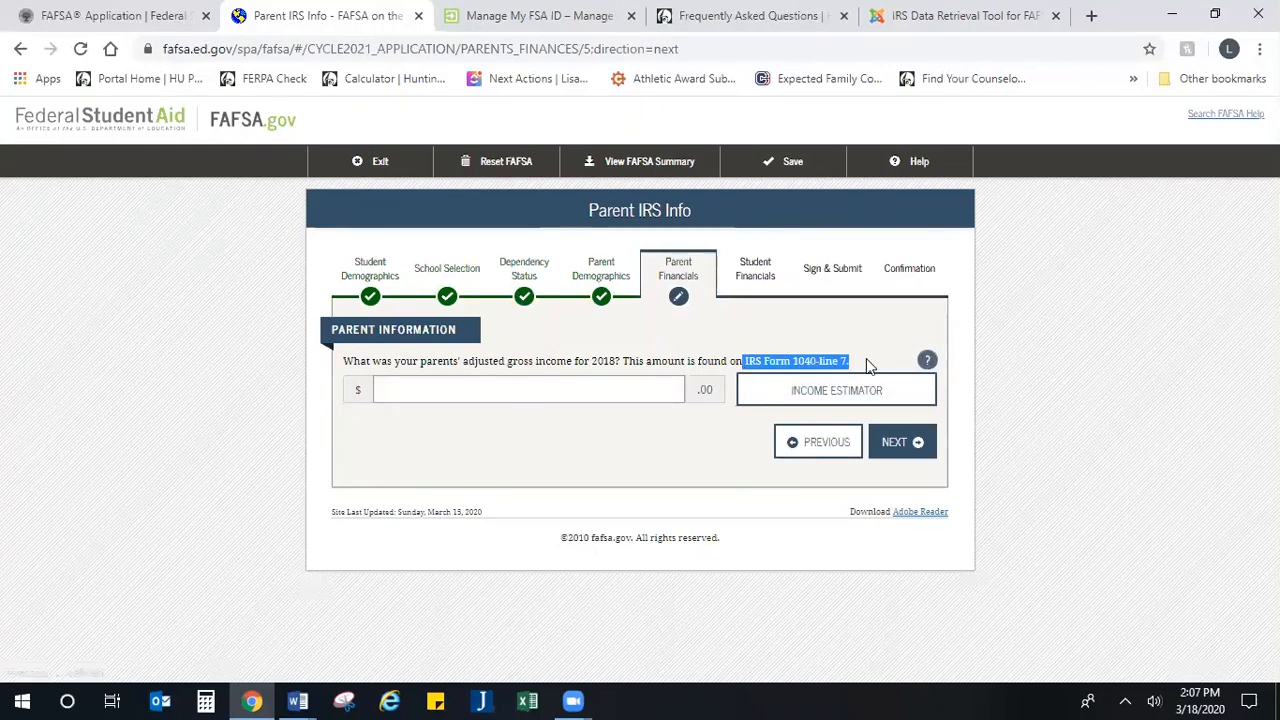
pyautogui.moveTo(866, 358); pyautogui.dragTo(746, 372)
pyautogui.click(495, 392)
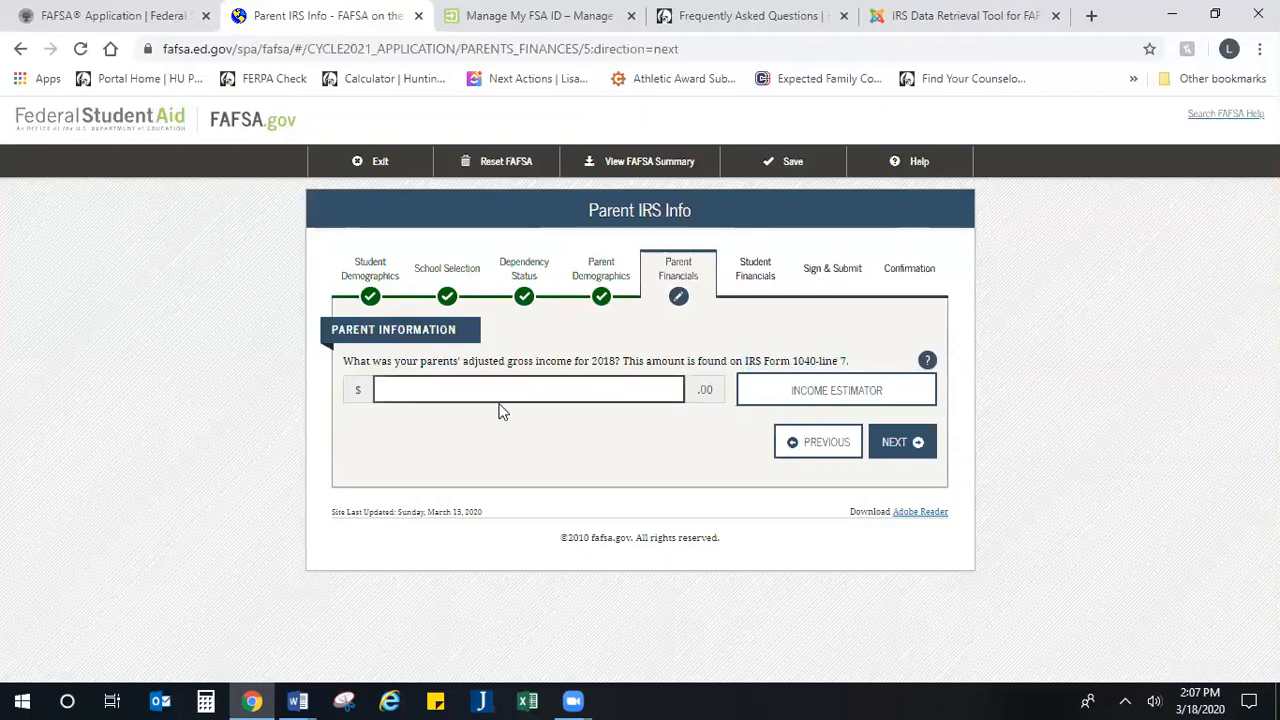
pyautogui.write('550000')
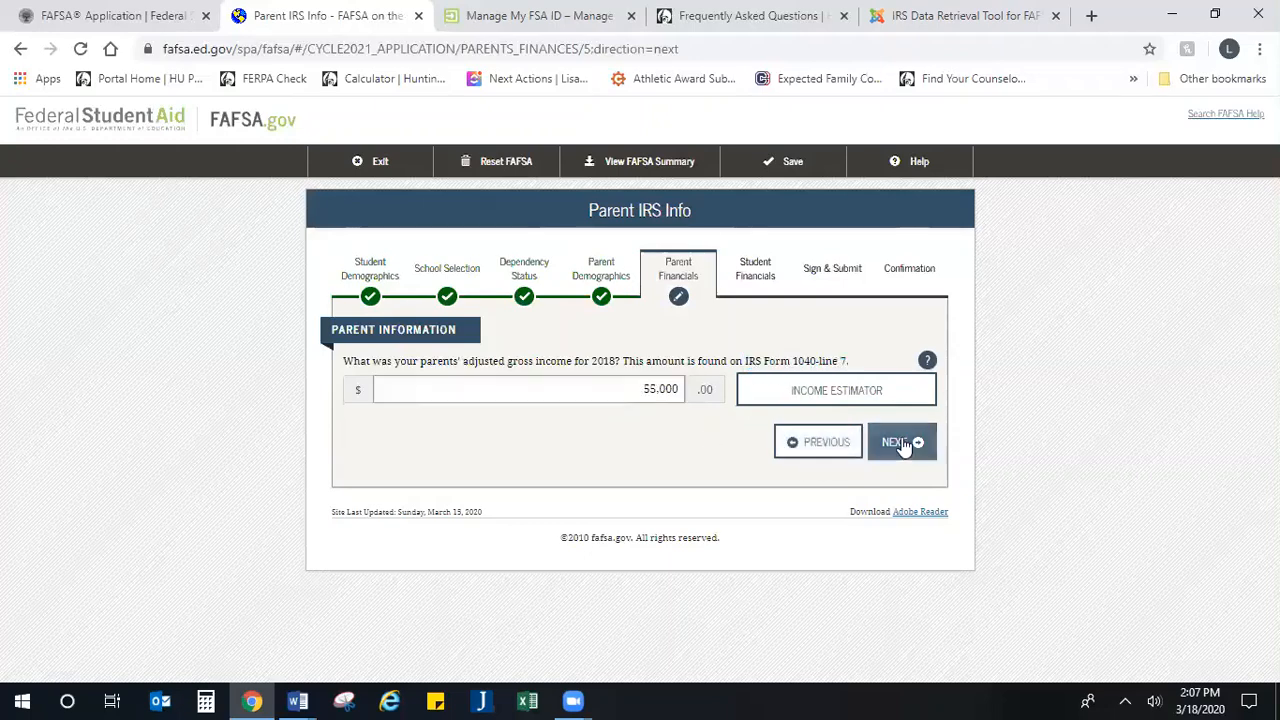
pyautogui.click(903, 445)
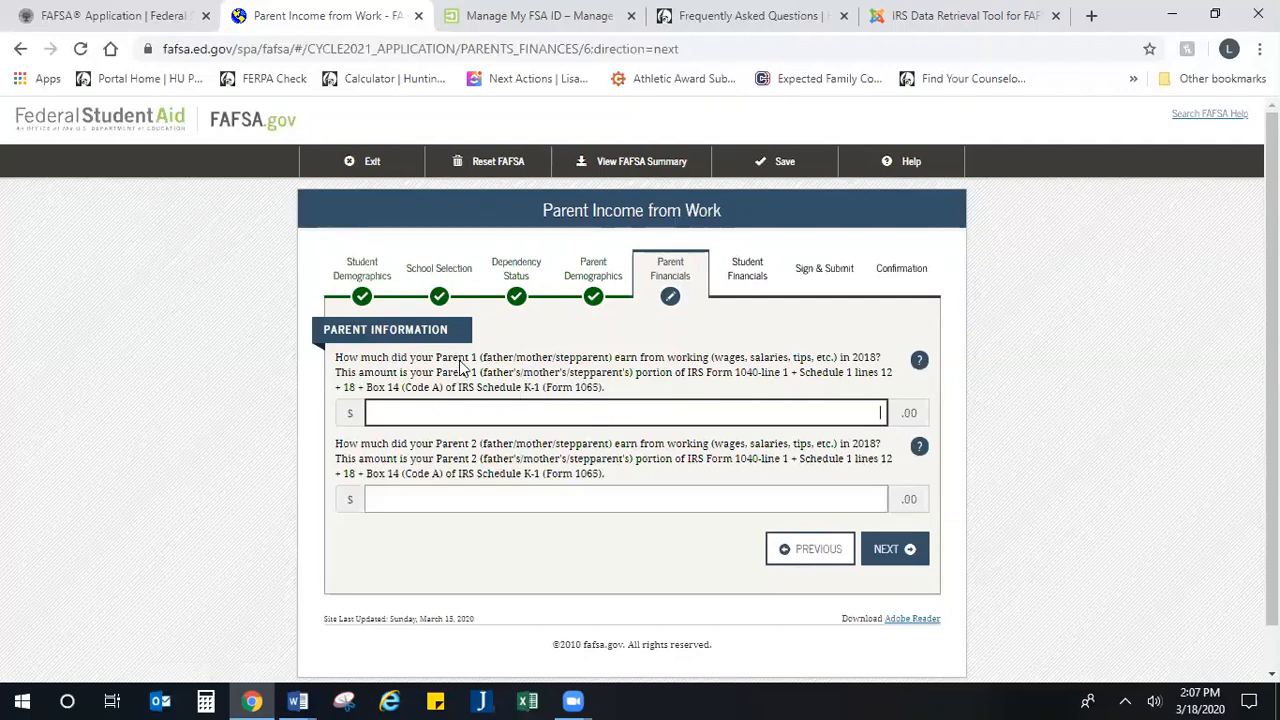
# Step: Enter 52,000 as Parent 1's 2018 earnings from work
pyautogui.moveTo(553, 343); pyautogui.dragTo(716, 390)
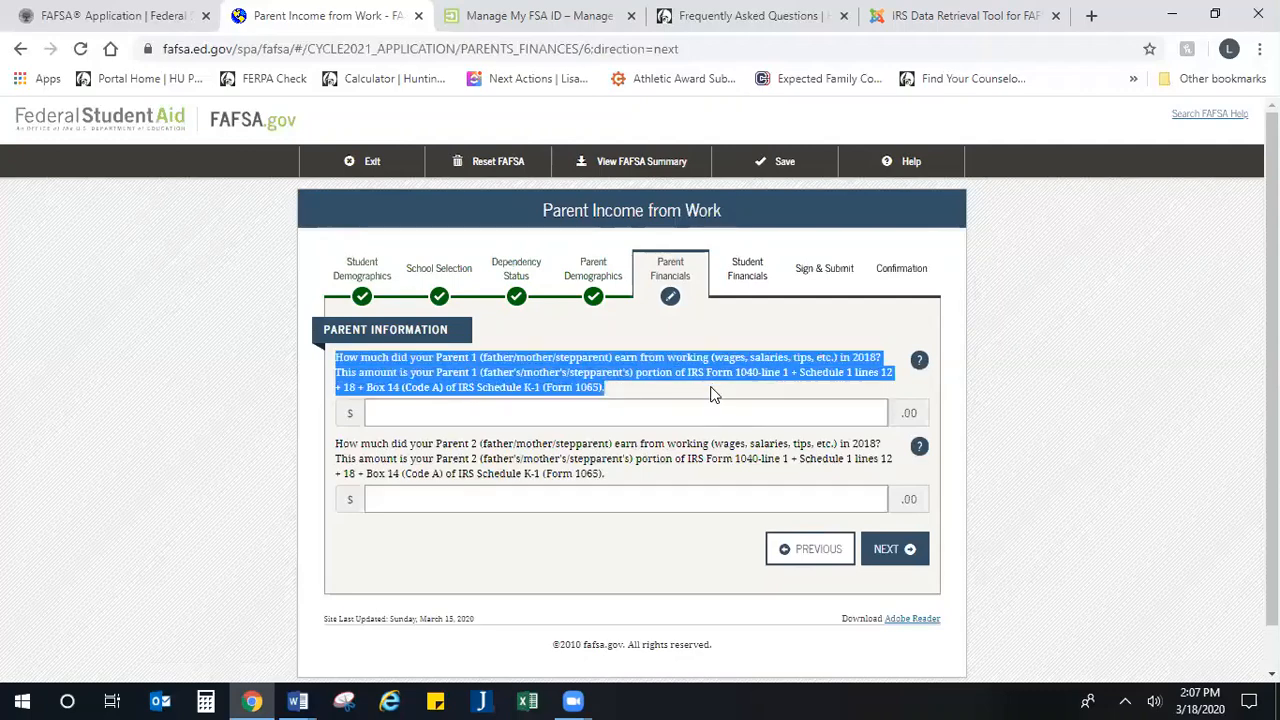
pyautogui.click(690, 383)
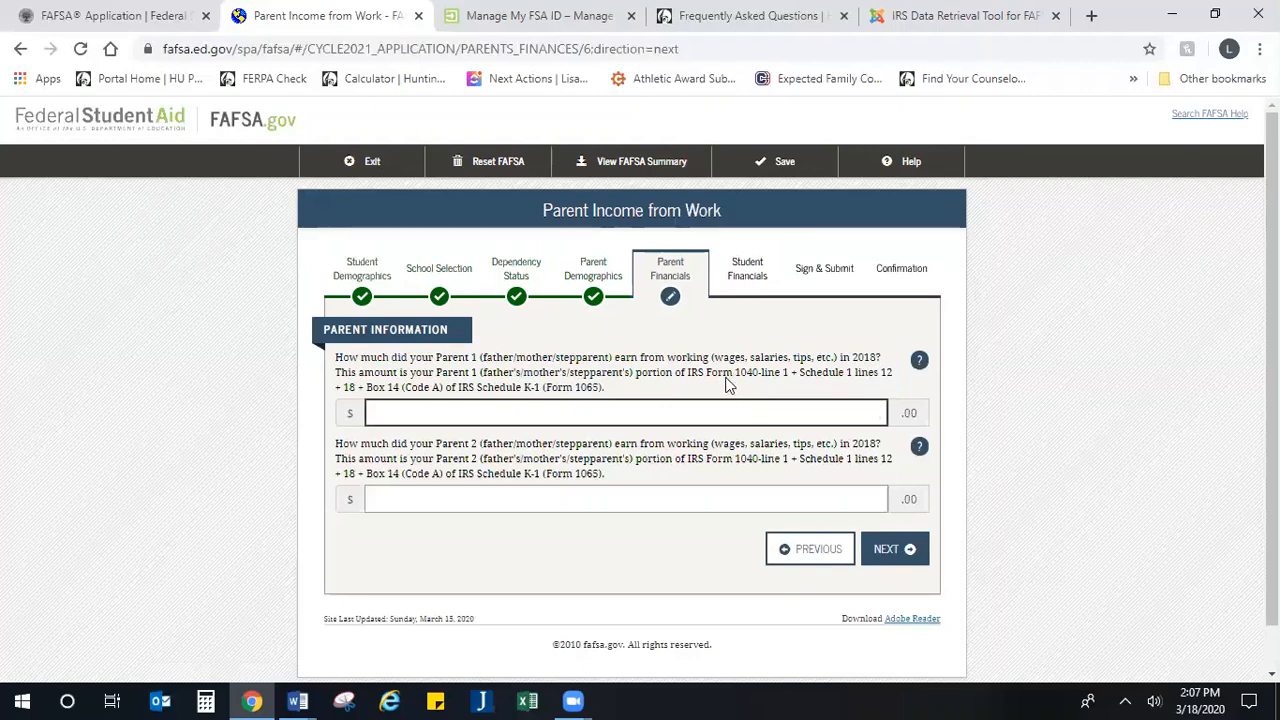
pyautogui.moveTo(735, 375); pyautogui.dragTo(688, 378)
pyautogui.click(688, 386)
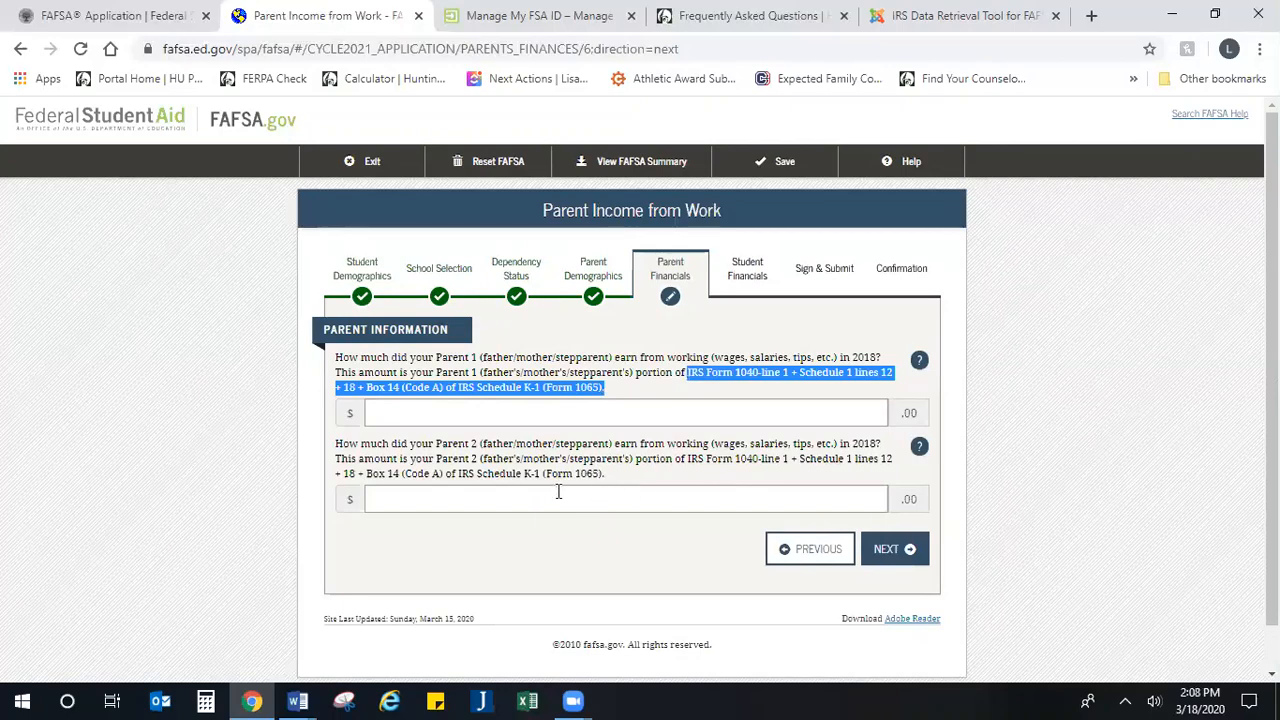
pyautogui.moveTo(605, 476); pyautogui.dragTo(457, 480)
pyautogui.click(514, 402)
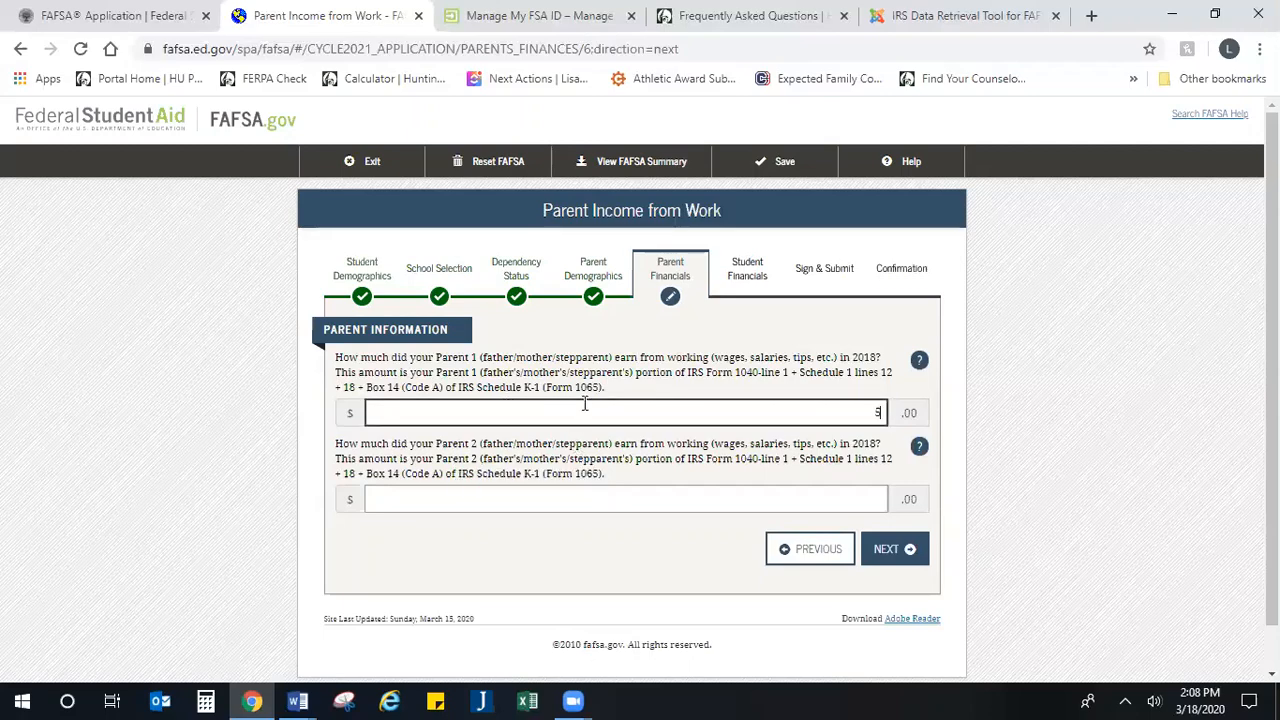
pyautogui.write('52,000')
# Step: Enter 4,500 as Parent 2's 2018 earnings from work and continue
pyautogui.click(668, 495)
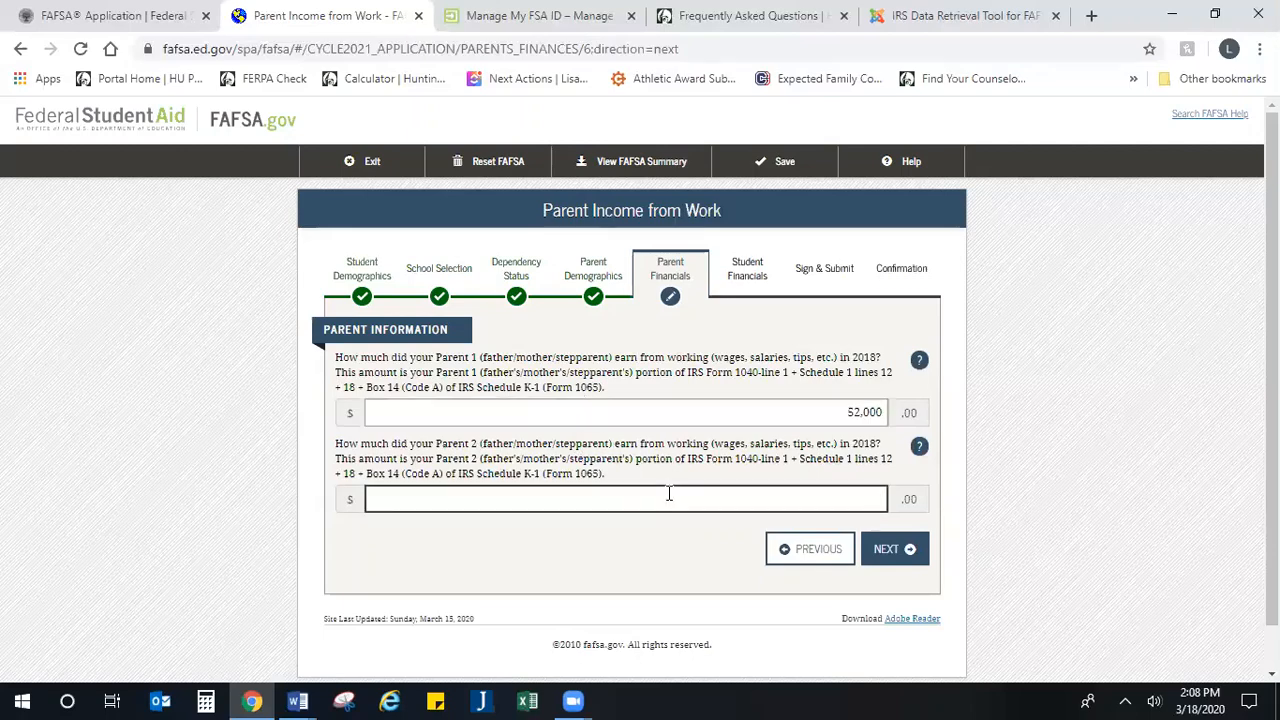
pyautogui.write('4,500')
pyautogui.click(874, 558)
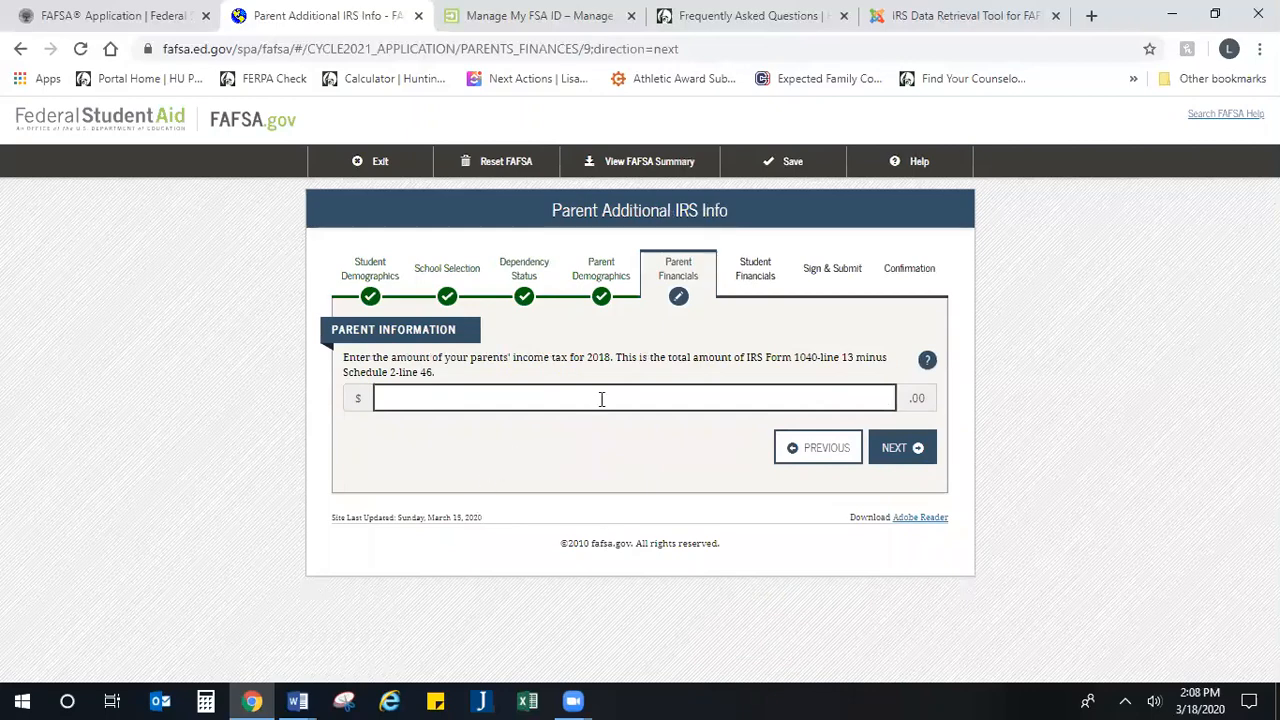
# Step: Enter the amount of the parents' 2018 income tax and continue to the questions for tax filers only
pyautogui.moveTo(514, 357); pyautogui.dragTo(534, 360)
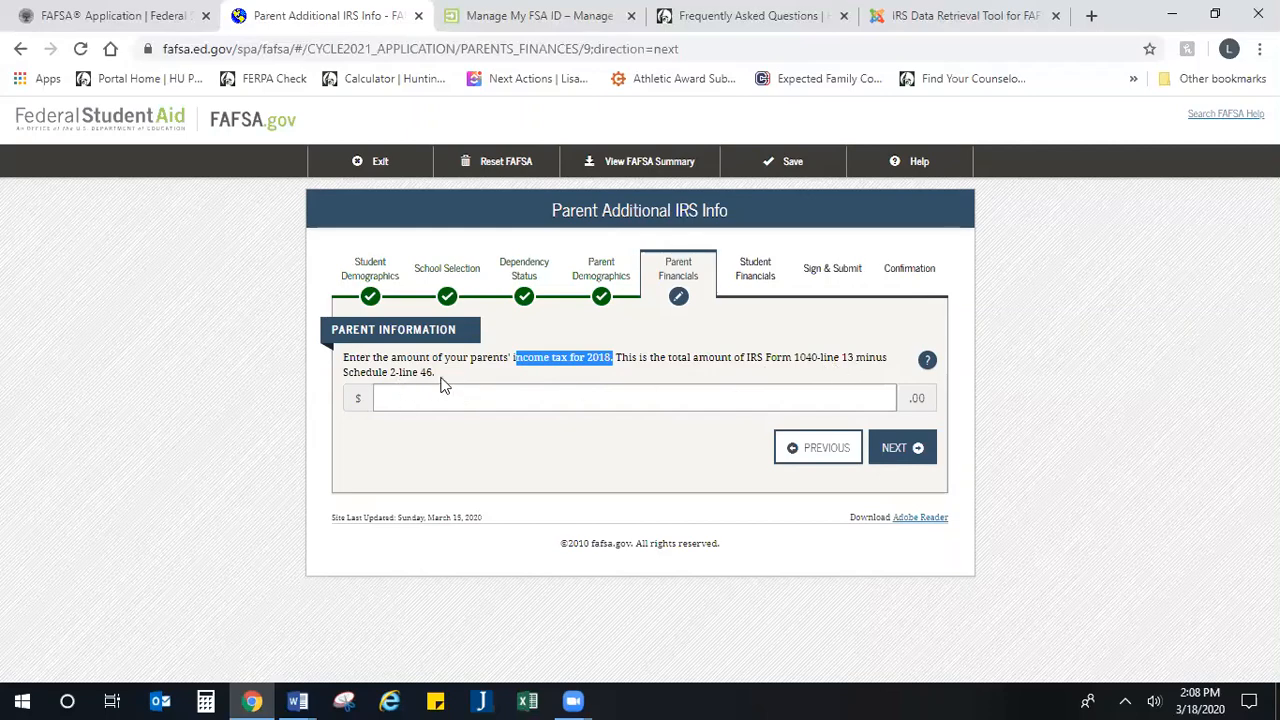
pyautogui.moveTo(440, 380); pyautogui.dragTo(318, 381)
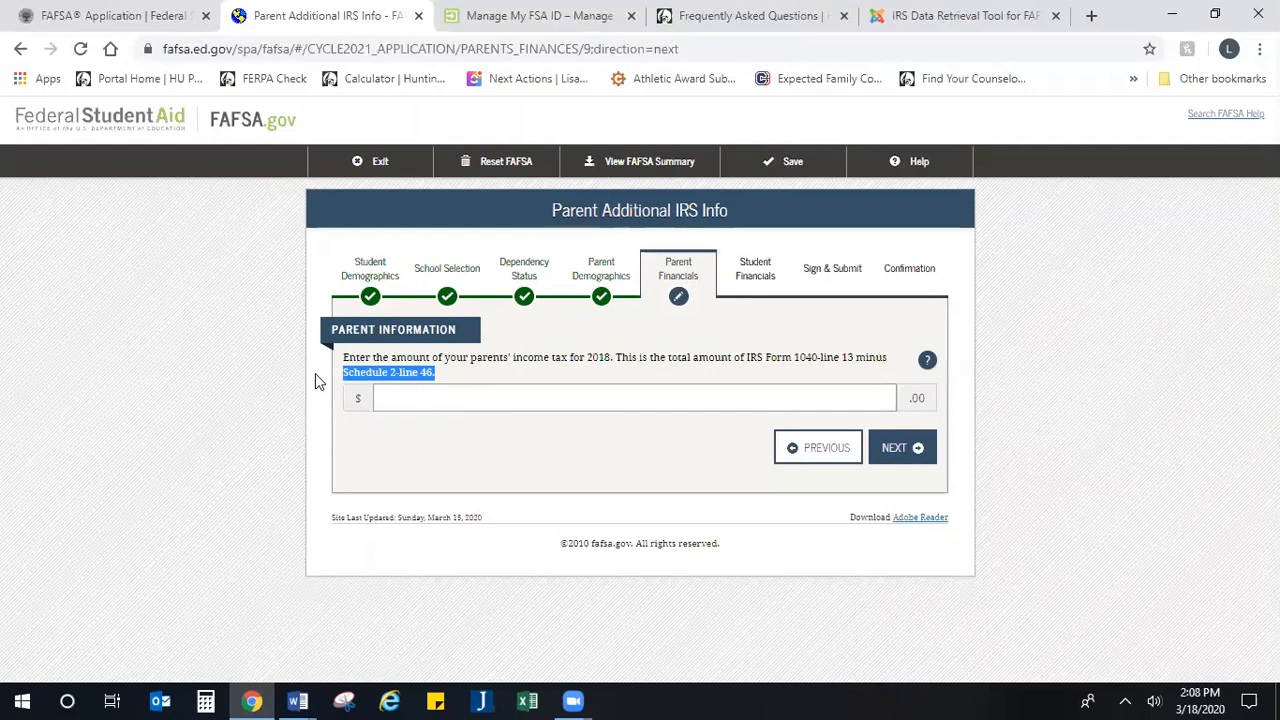
pyautogui.click(431, 401)
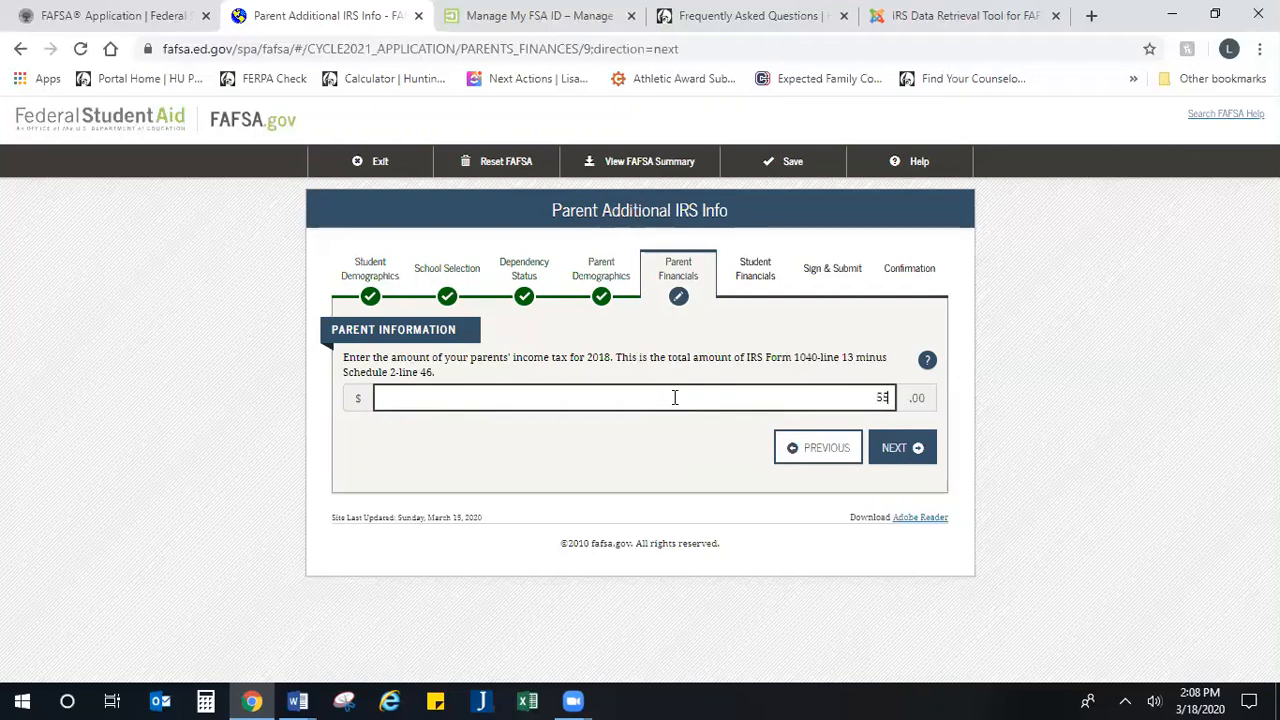
pyautogui.click(885, 449)
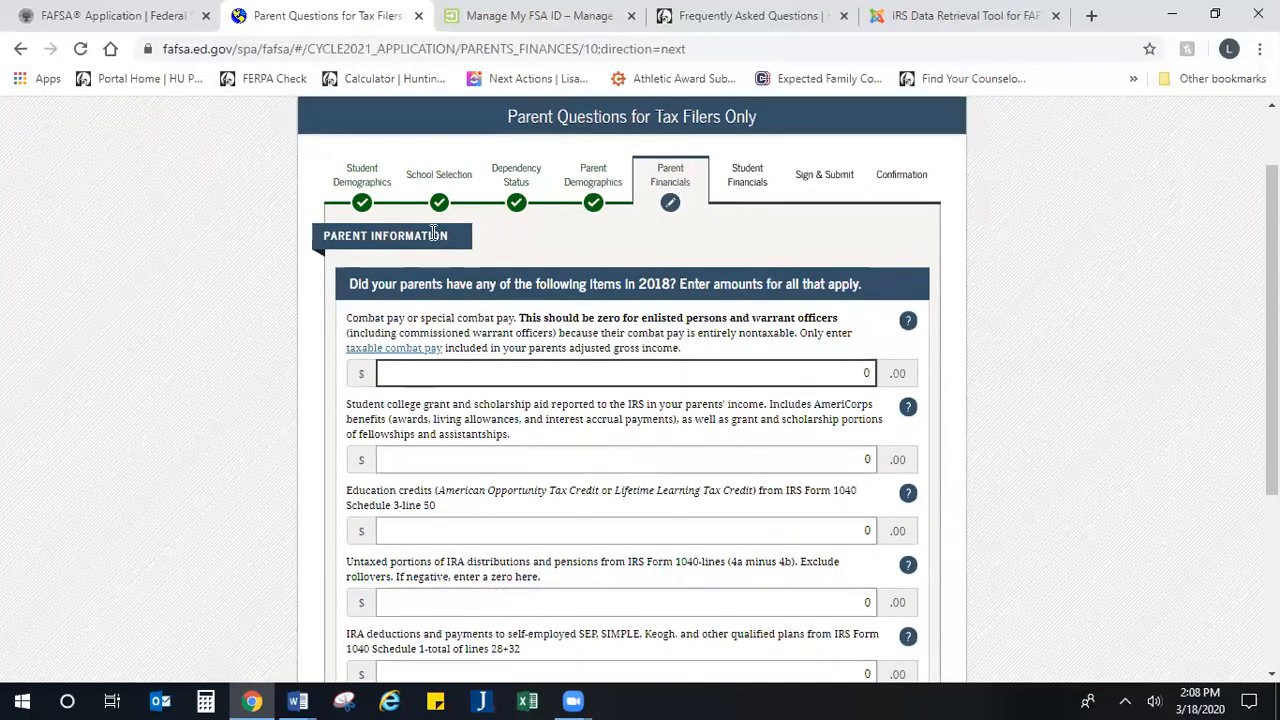
# Step: Review the 2018 tax-filer items, including education credits from Schedule 3 line 50, leave all amounts at 0, and continue
pyautogui.scroll(-3, 506, 420)
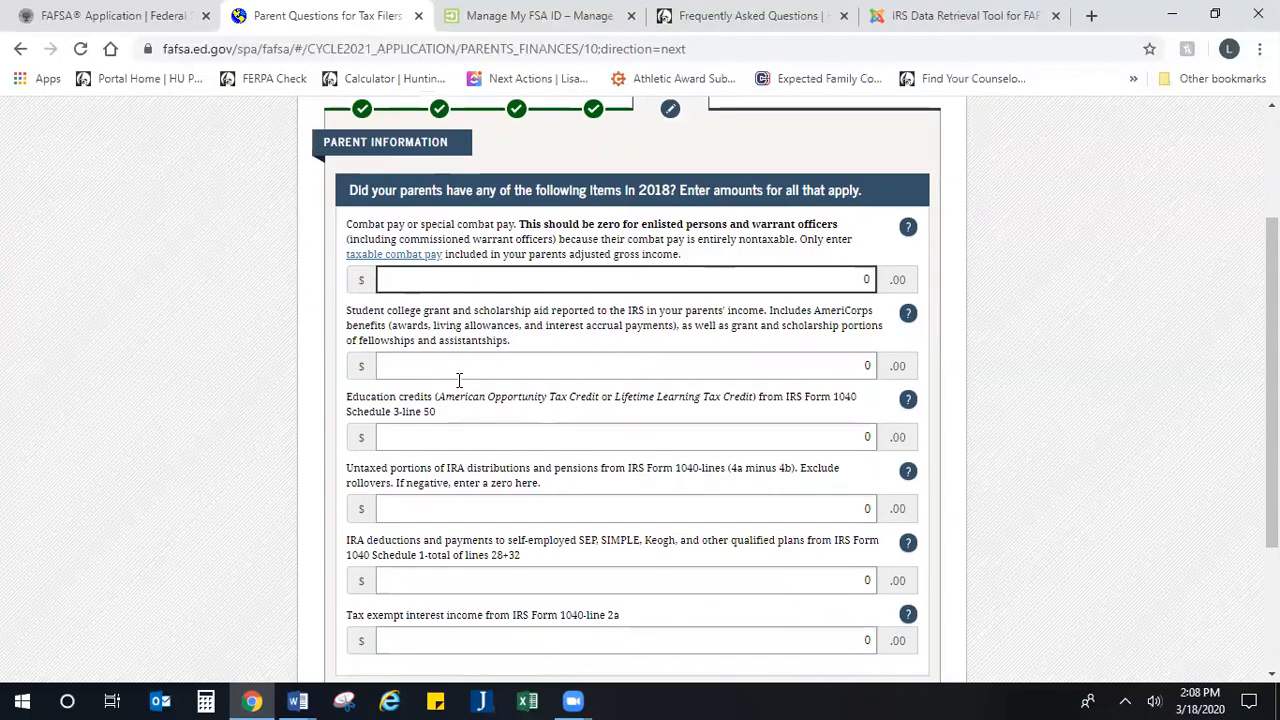
pyautogui.scroll(2, 509, 422)
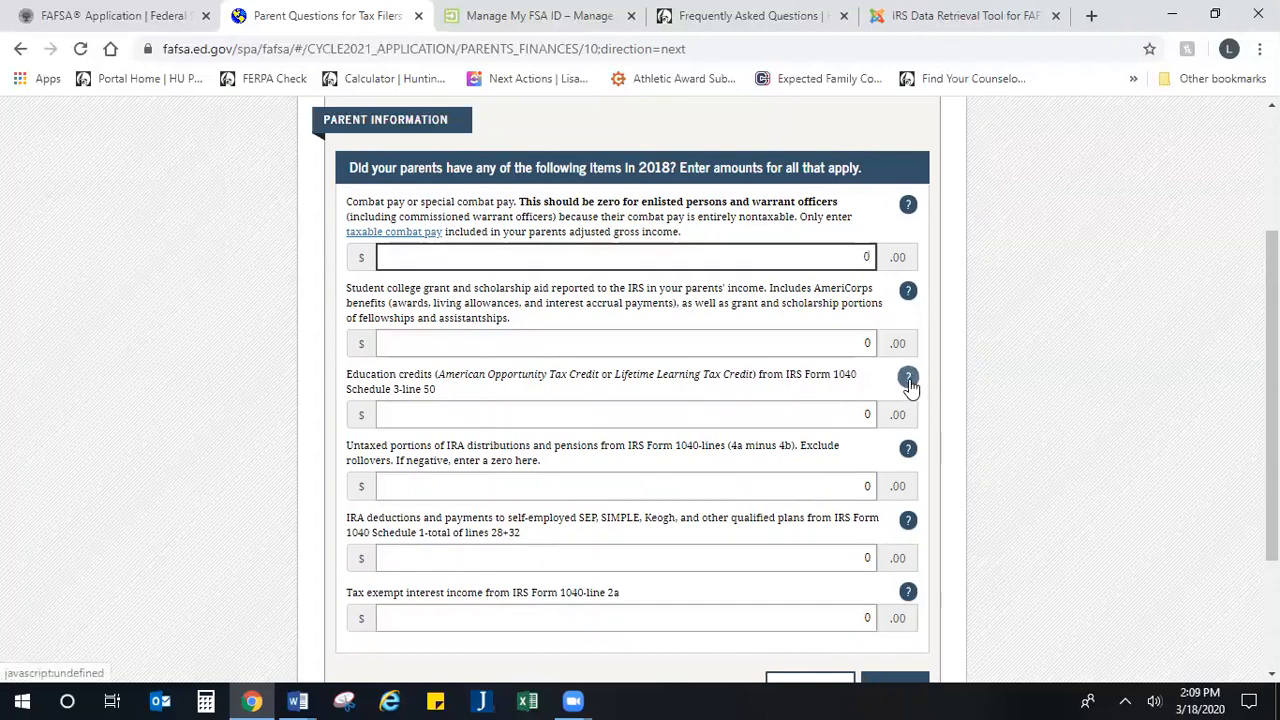
pyautogui.click(640, 419)
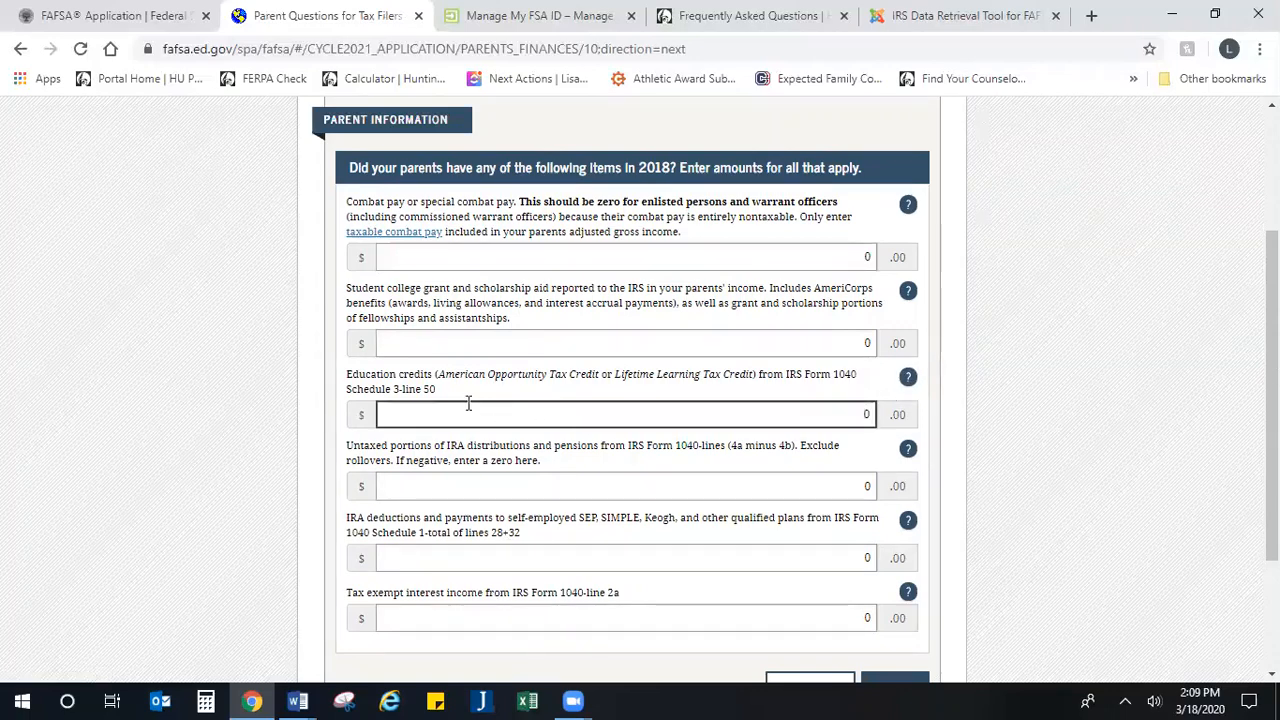
pyautogui.moveTo(436, 390); pyautogui.dragTo(348, 390)
pyautogui.scroll(-1, 537, 401)
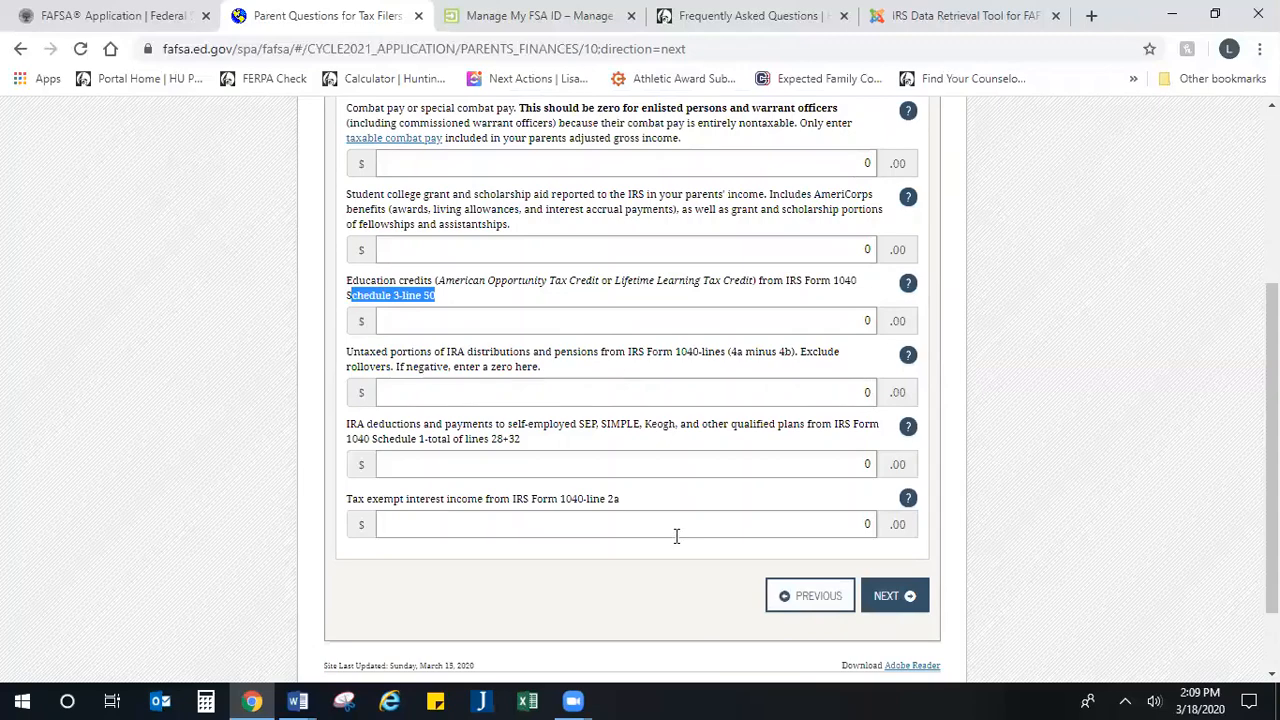
pyautogui.click(893, 596)
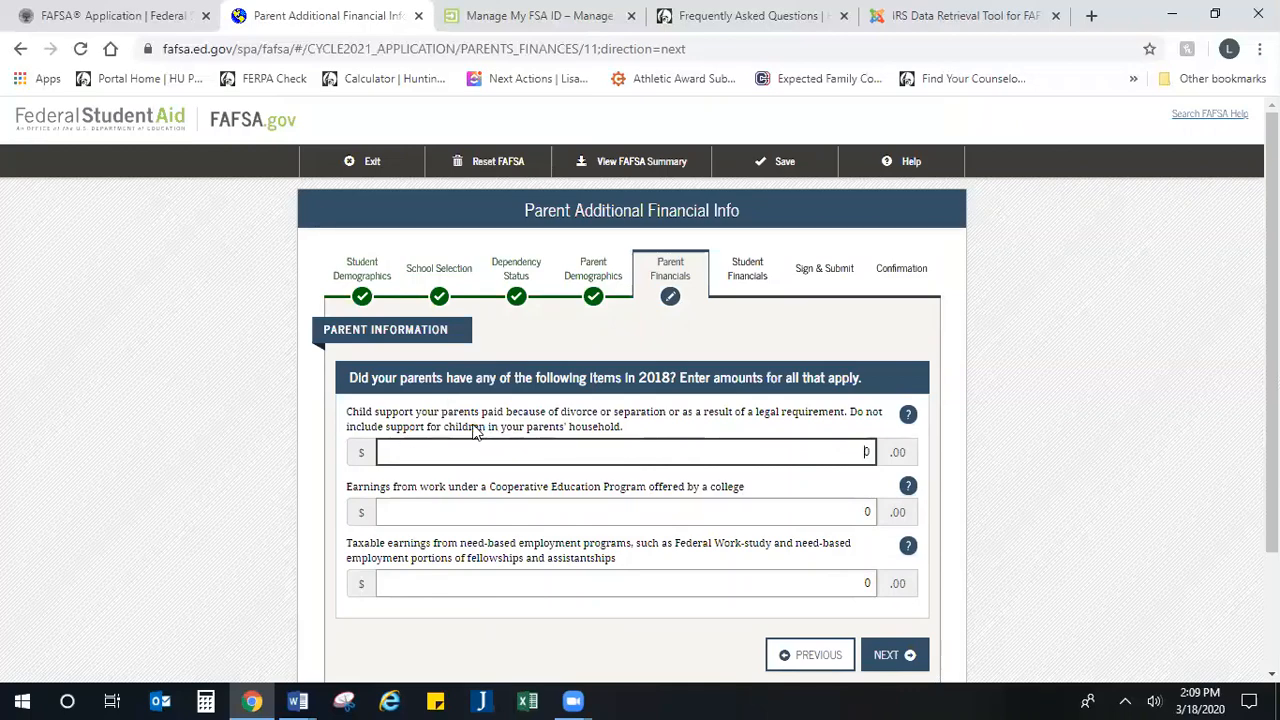
# Step: Enter 5,000 as the child support the parents paid in 2018 because of divorce, separation or a legal requirement
pyautogui.moveTo(376, 414); pyautogui.dragTo(680, 433)
pyautogui.click(670, 434)
pyautogui.click(674, 457)
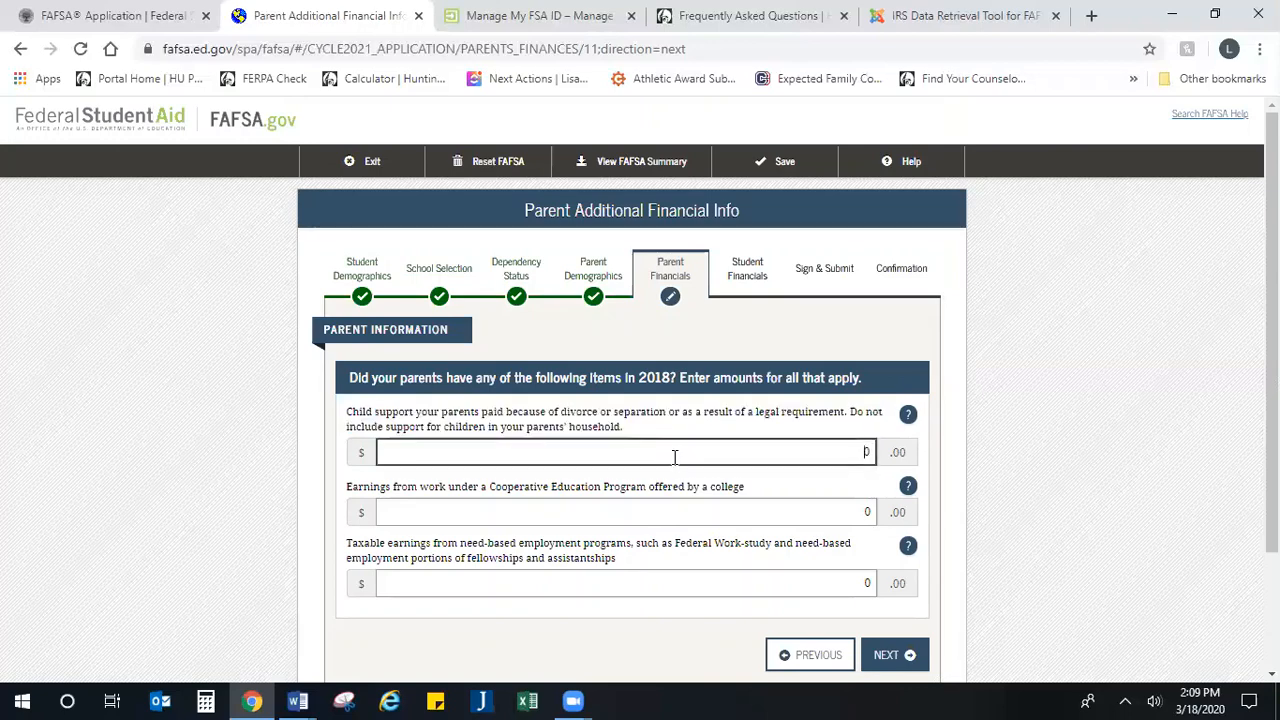
pyautogui.write('5000')
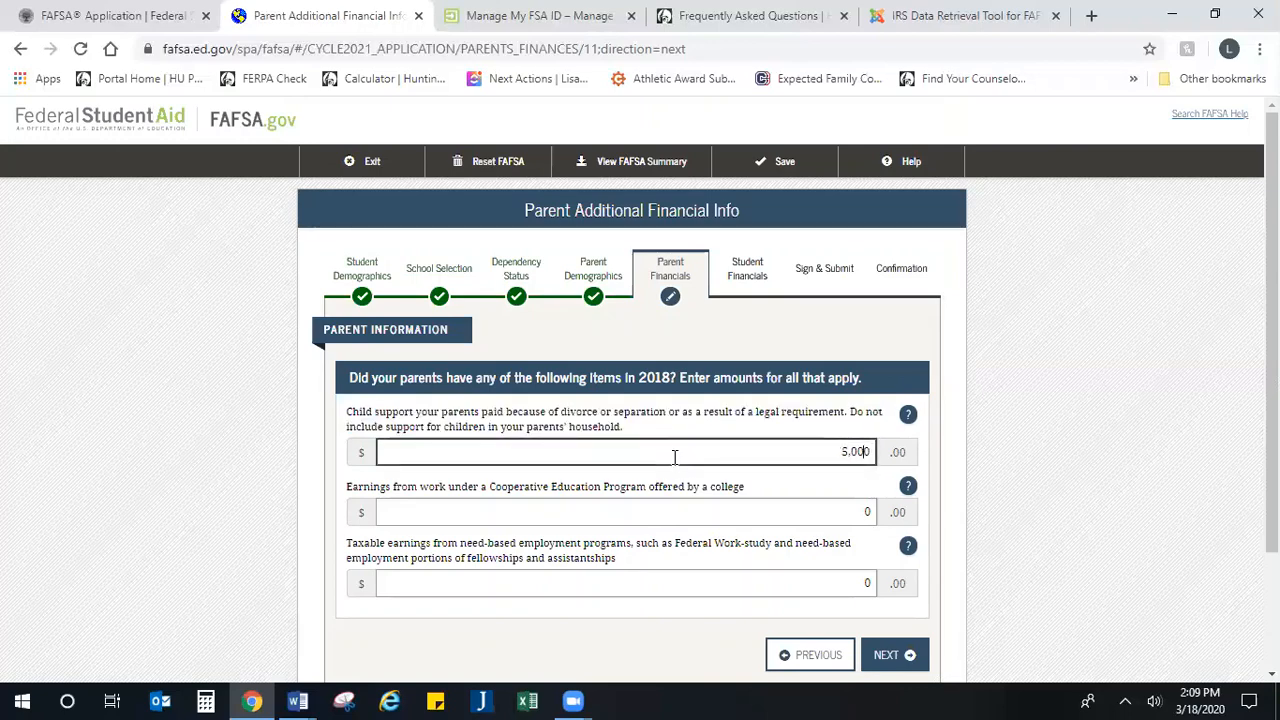
# Step: Leave the cooperative education and need-based employment earnings at 0 and continue to the parents' untaxed income
pyautogui.scroll(-1, 742, 518)
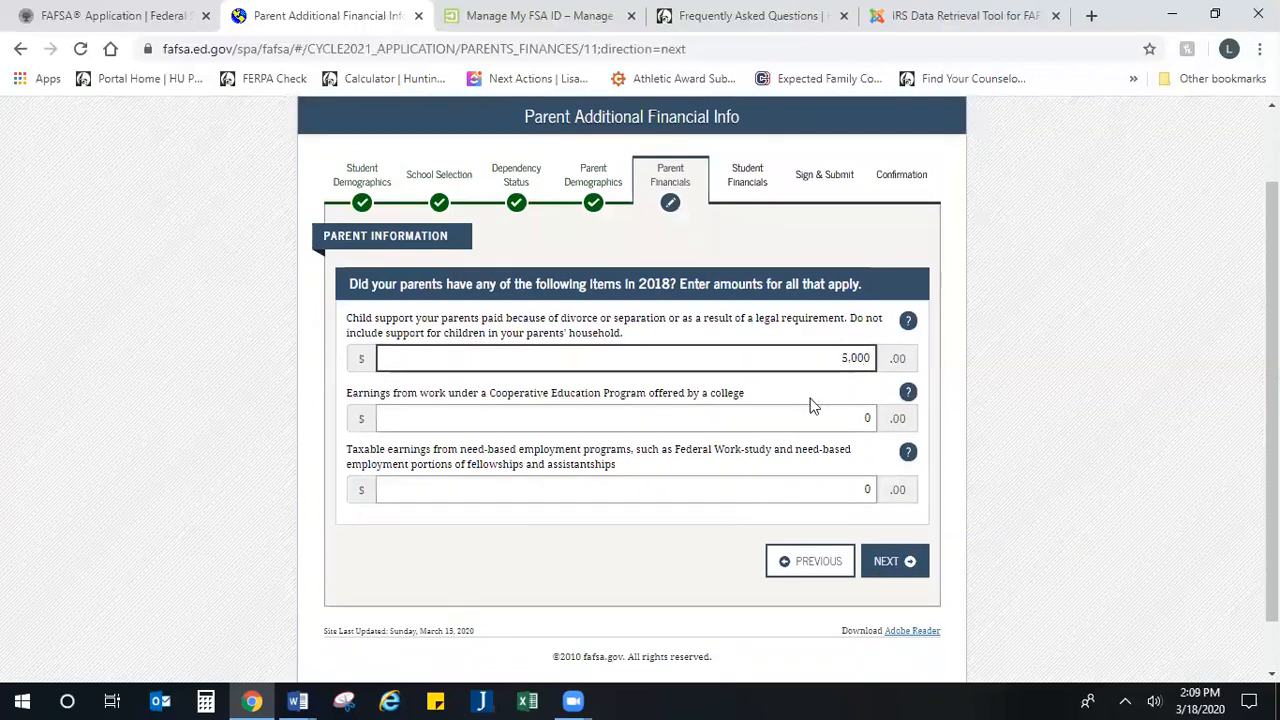
pyautogui.click(816, 410)
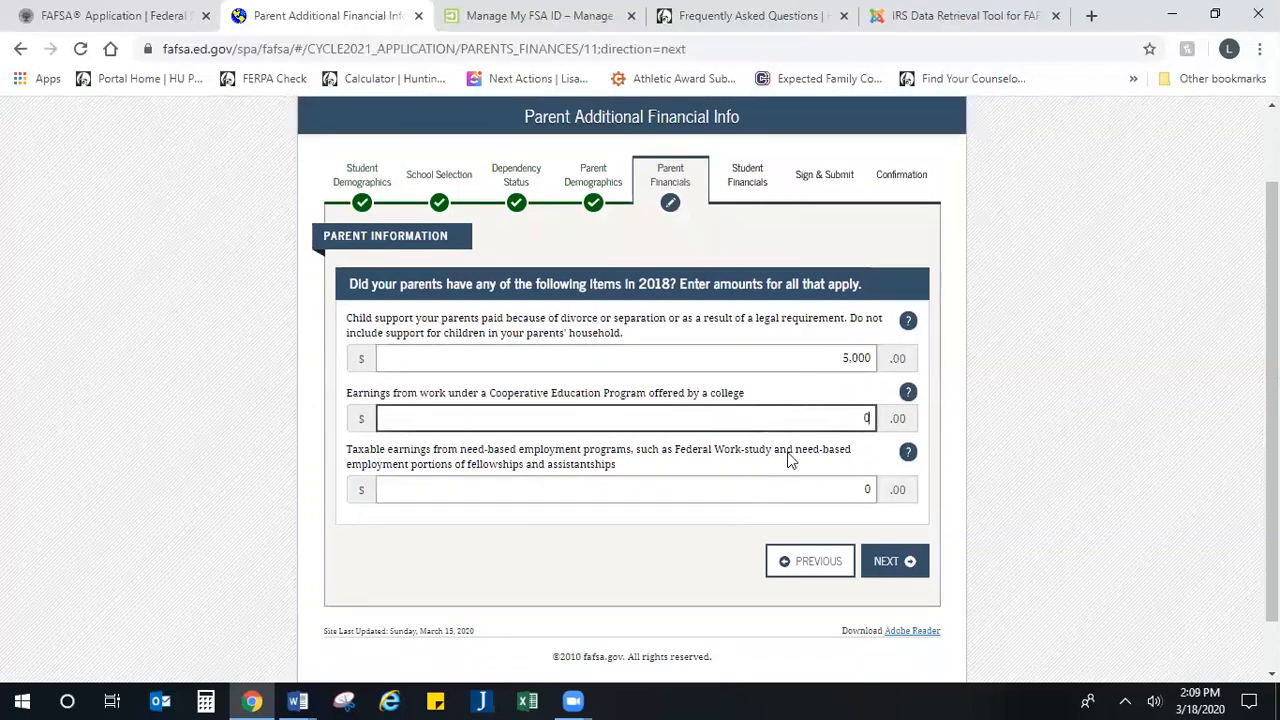
pyautogui.click(808, 484)
pyautogui.click(903, 563)
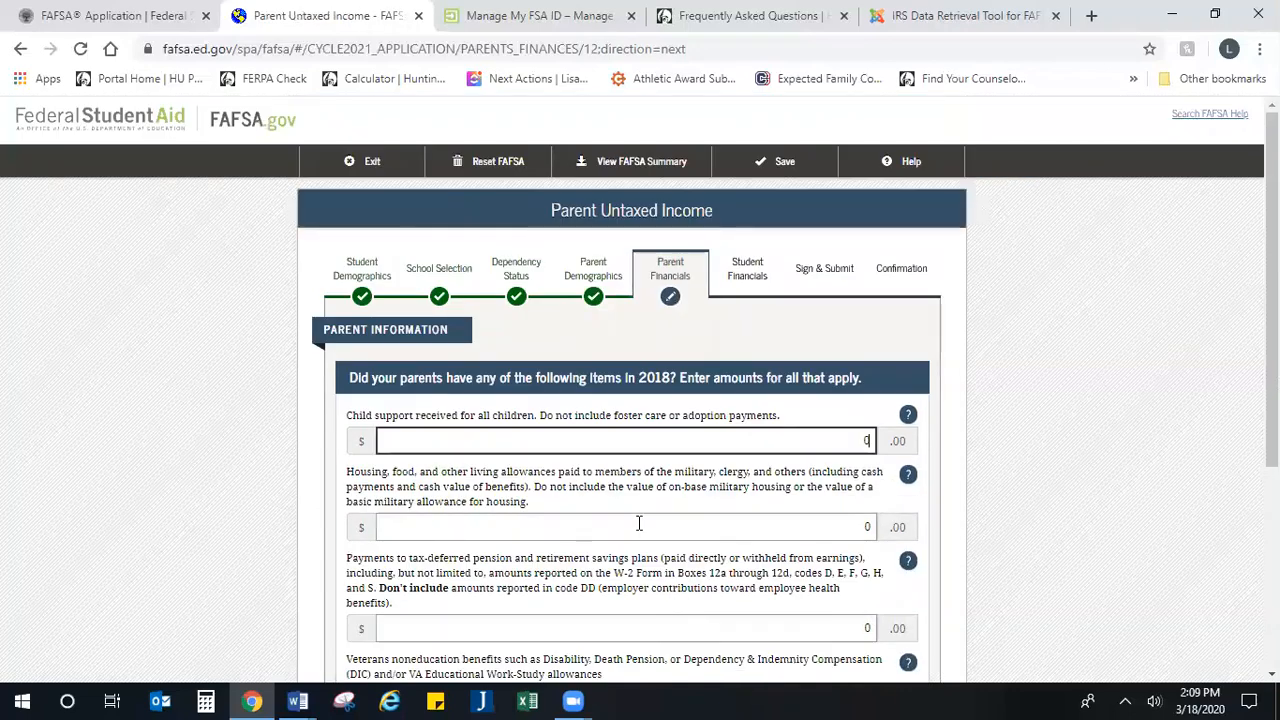
# Step: Review the untaxed income questions on child support received and on housing, food and living allowances for military, clergy and others
pyautogui.scroll(-2, 639, 522)
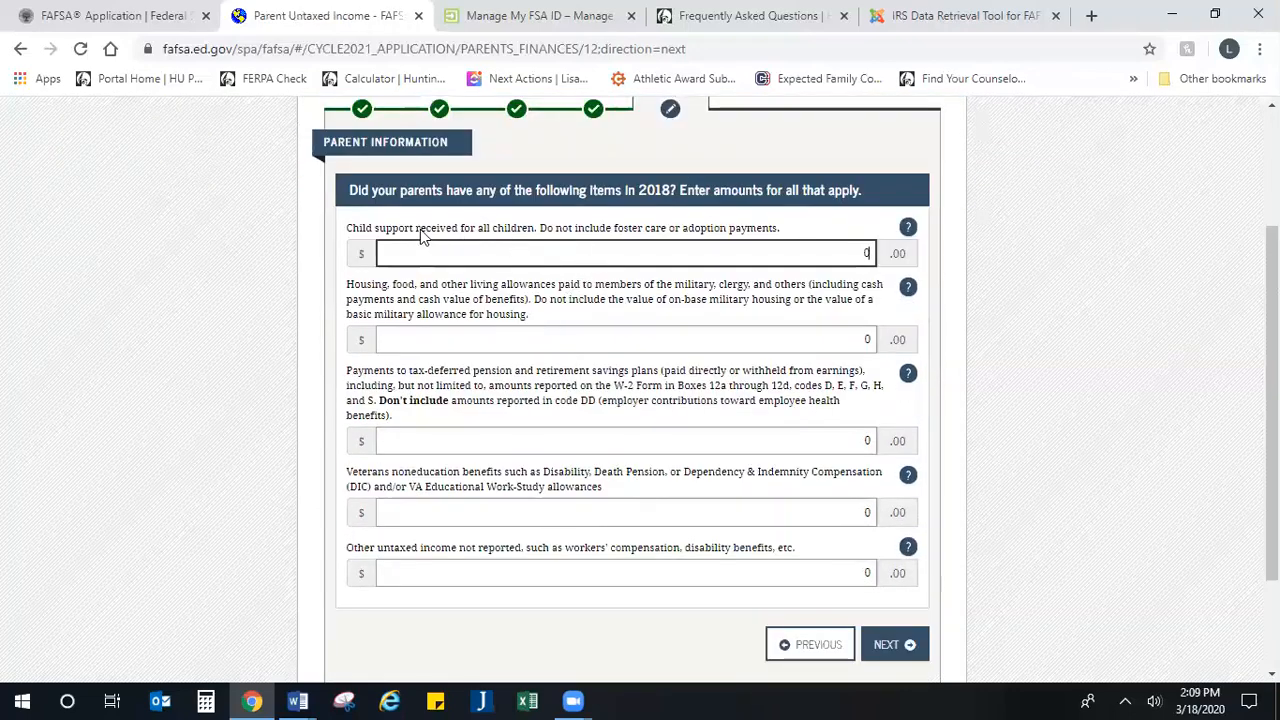
pyautogui.moveTo(365, 229); pyautogui.dragTo(798, 240)
pyautogui.click(540, 319)
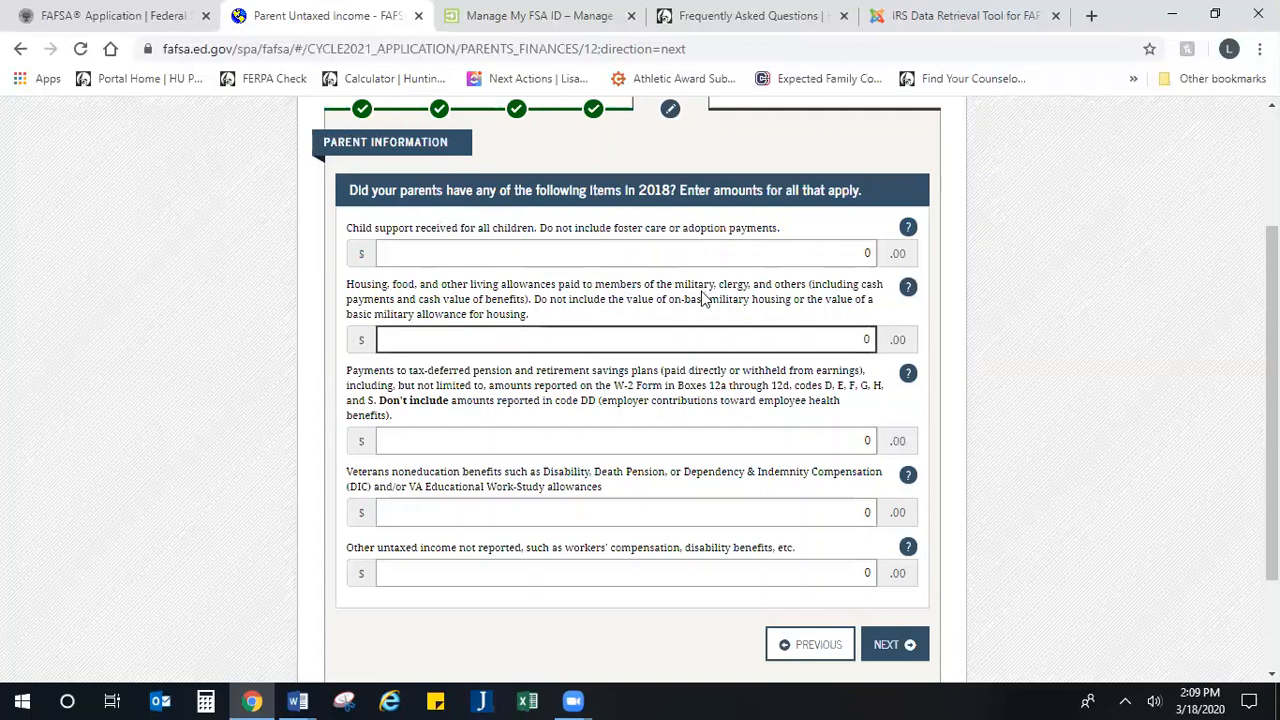
pyautogui.moveTo(720, 286); pyautogui.dragTo(756, 318)
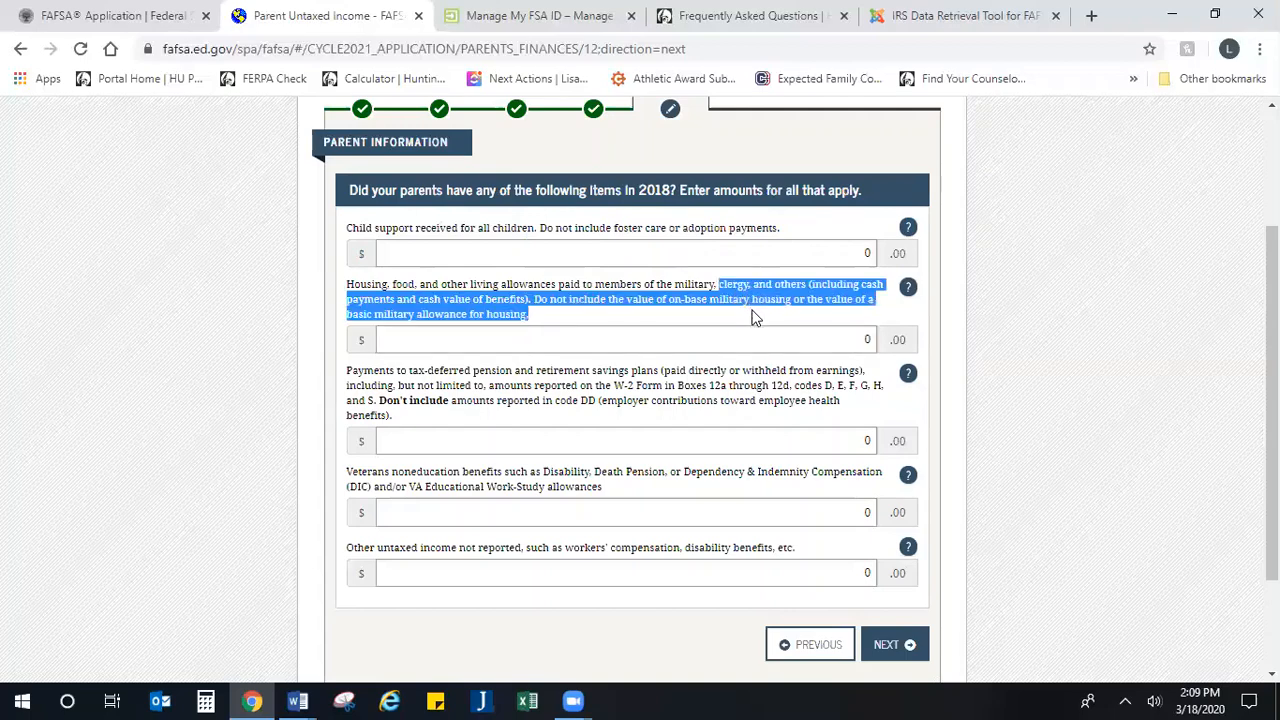
# Step: Open the help for the living allowances question and read which housing benefits to include or leave out
pyautogui.click(910, 288)
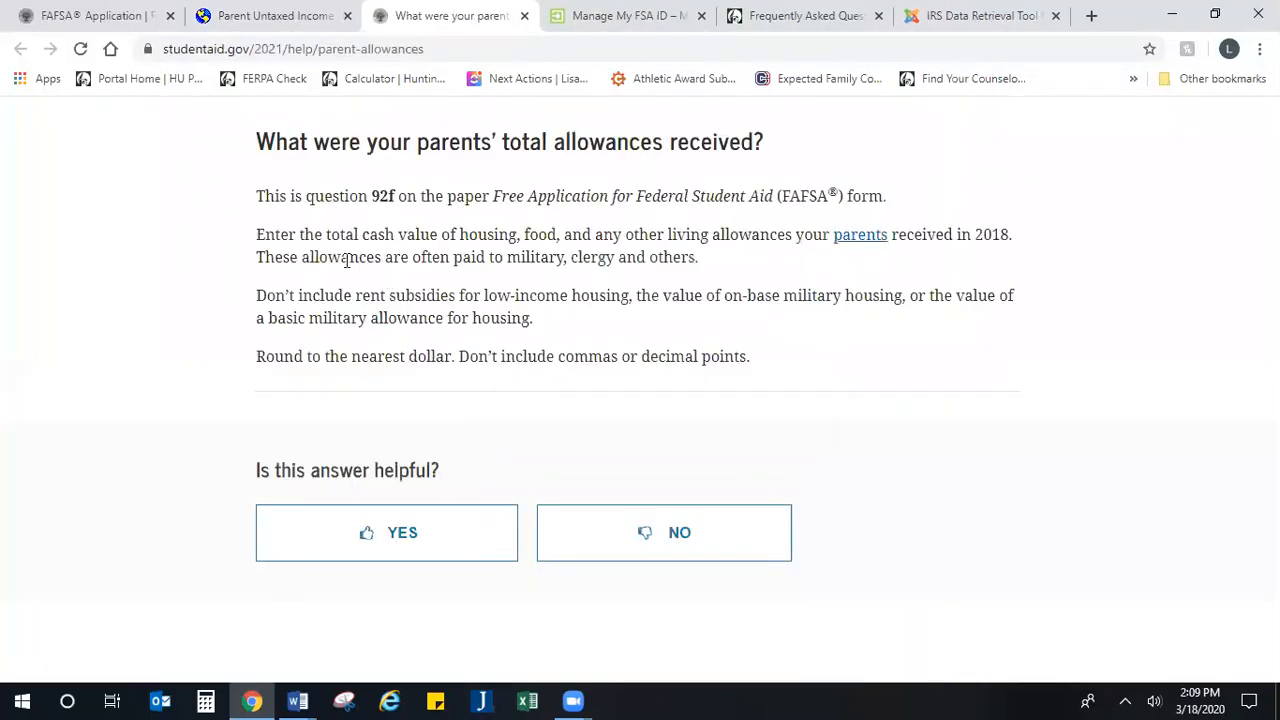
pyautogui.moveTo(370, 234); pyautogui.dragTo(708, 321)
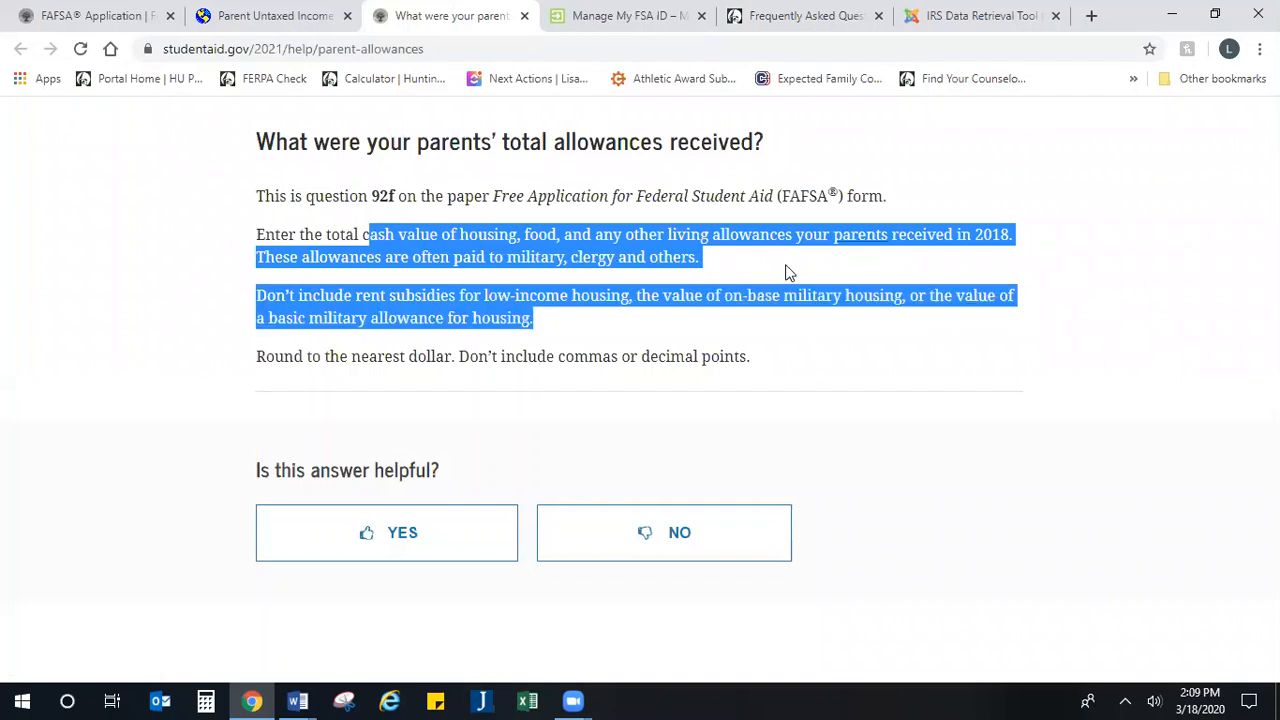
pyautogui.click(686, 319)
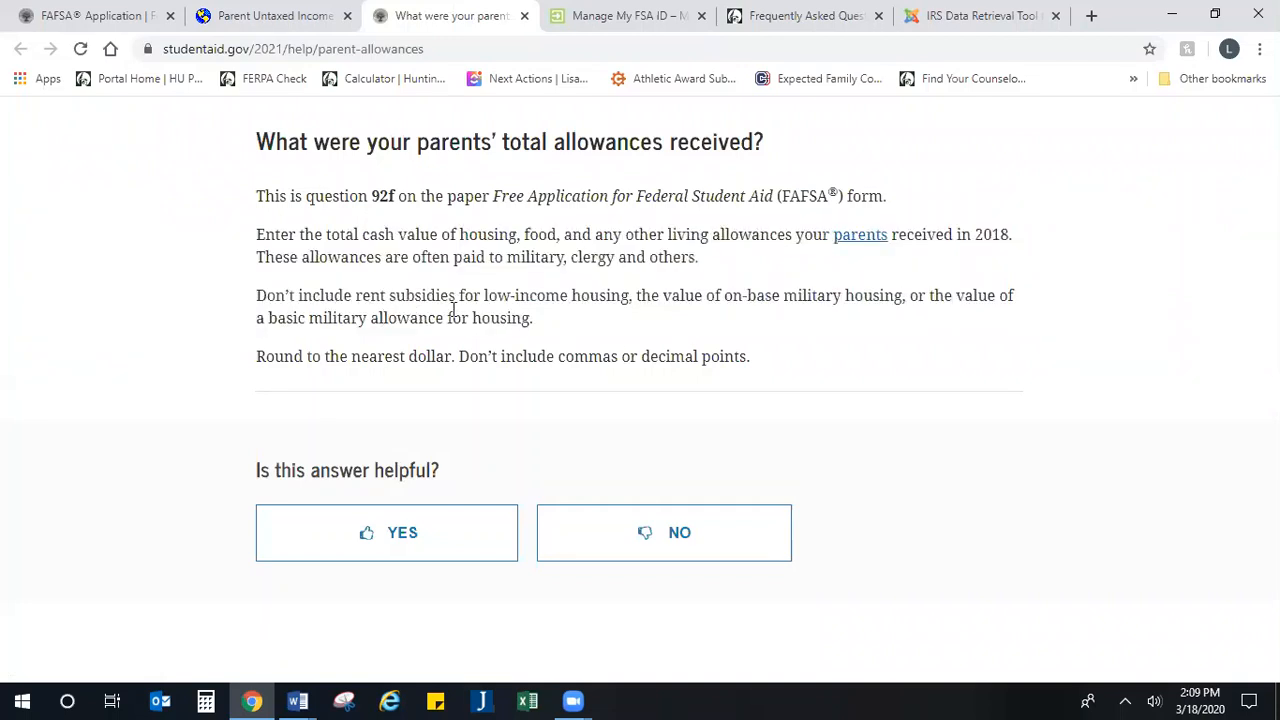
pyautogui.moveTo(410, 318); pyautogui.dragTo(551, 320)
pyautogui.click(583, 321)
# Step: Return to the Parent Untaxed Income form, leave all amounts at 0, and continue to the parent assets question
pyautogui.click(285, 16)
pyautogui.scroll(-2, 815, 598)
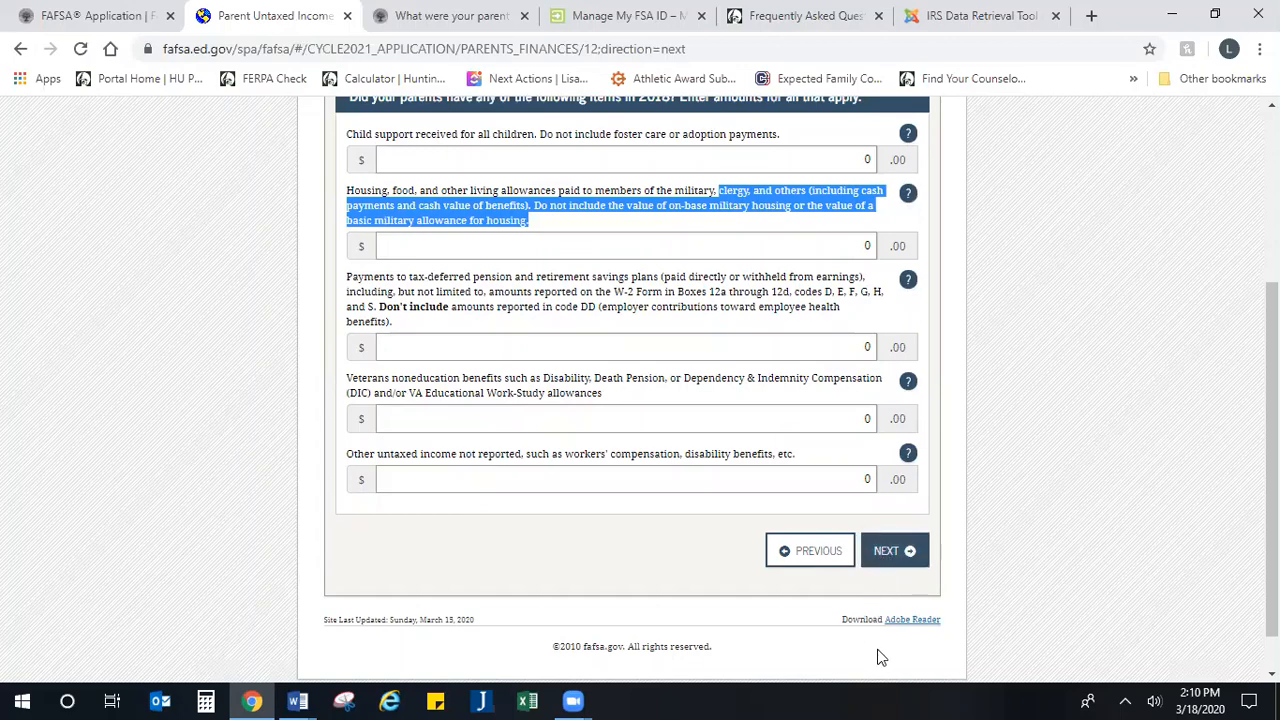
pyautogui.click(888, 555)
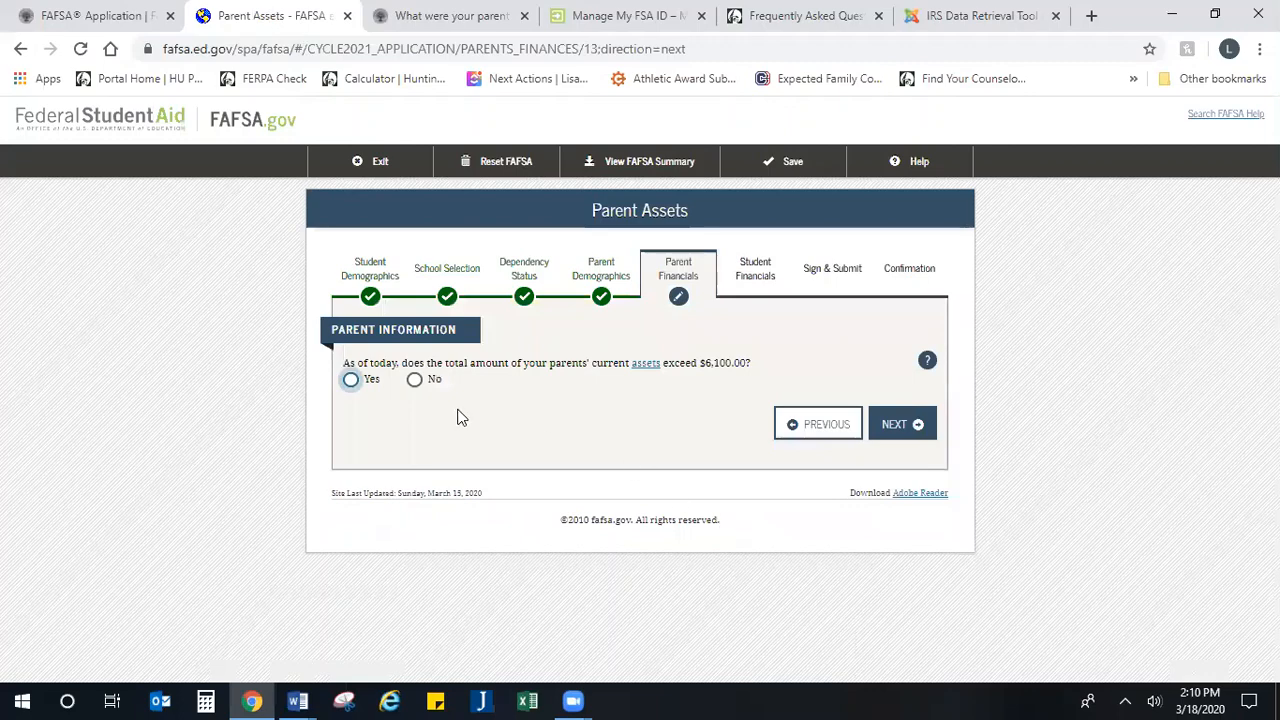
# Step: Review the question on parents' assets exceeding $6,100 and open its help to read what counts as an asset
pyautogui.moveTo(487, 366); pyautogui.dragTo(766, 366)
pyautogui.click(766, 366)
pyautogui.click(929, 364)
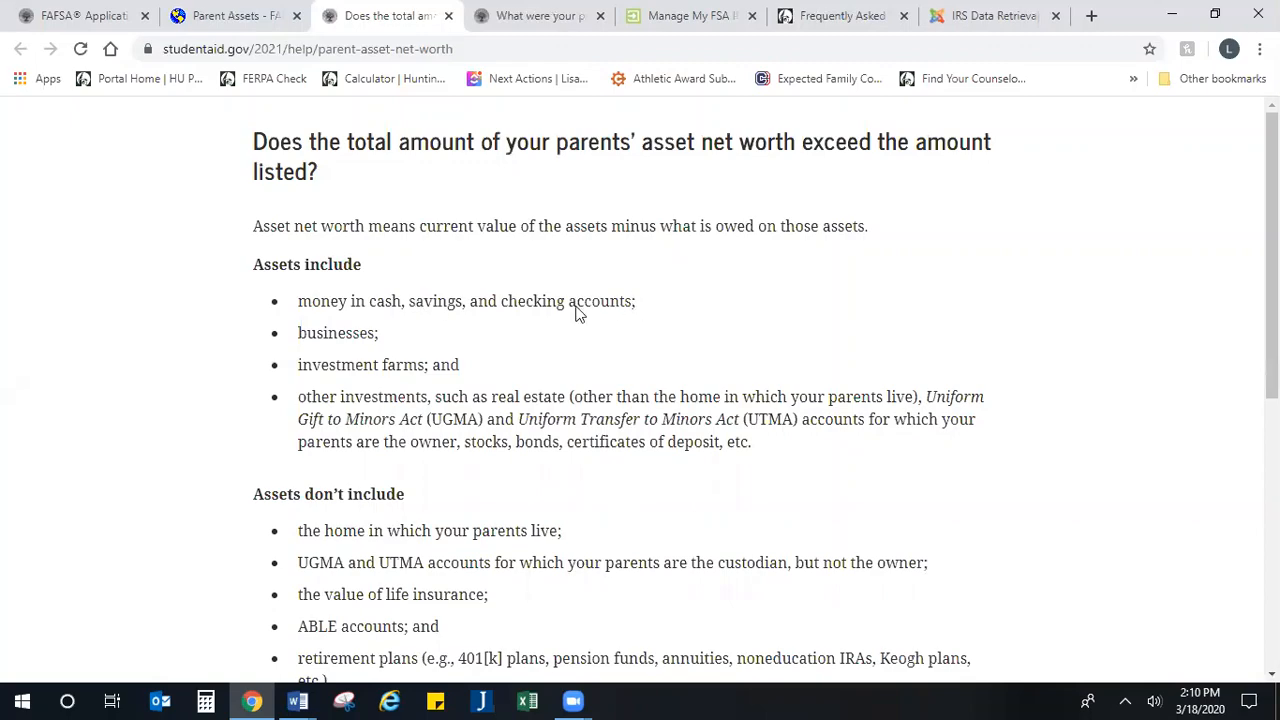
pyautogui.scroll(-2, 420, 370)
pyautogui.scroll(1, 420, 370)
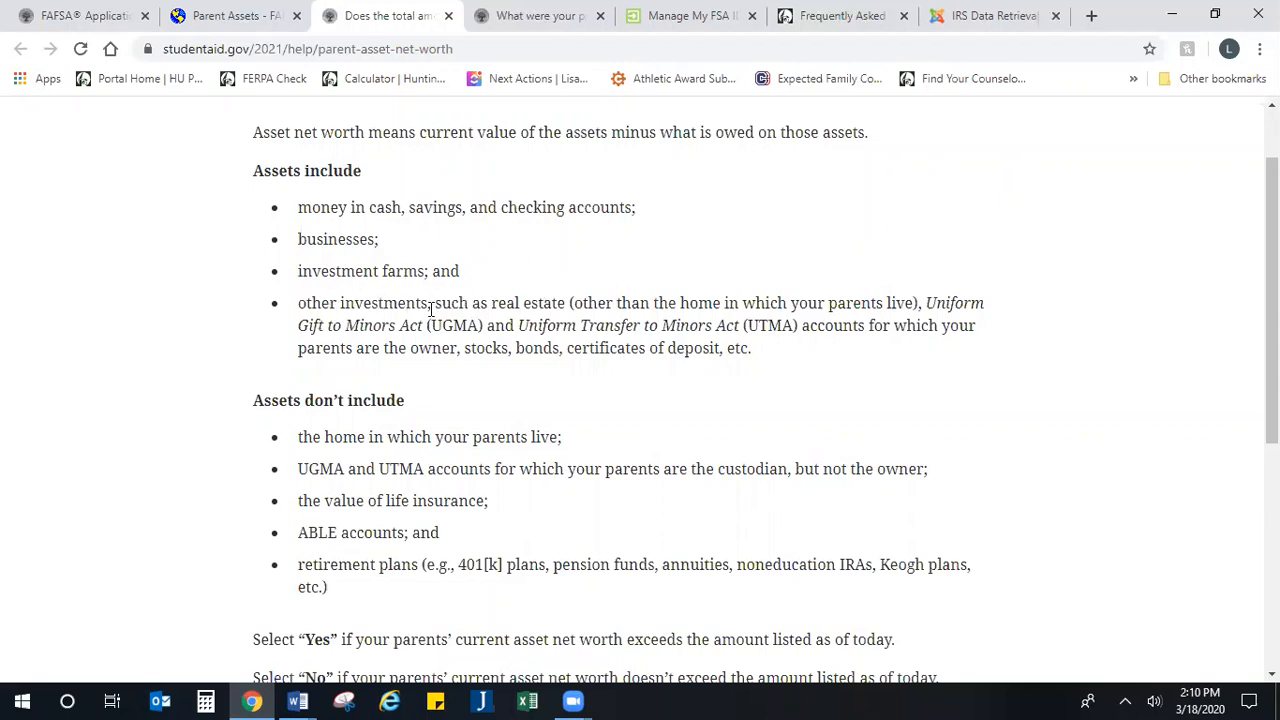
# Step: Read in the parent asset help which items count as assets and which, such as retirement plans and life insurance, are excluded
pyautogui.moveTo(342, 302); pyautogui.dragTo(868, 349)
pyautogui.click(868, 349)
pyautogui.scroll(-1, 491, 434)
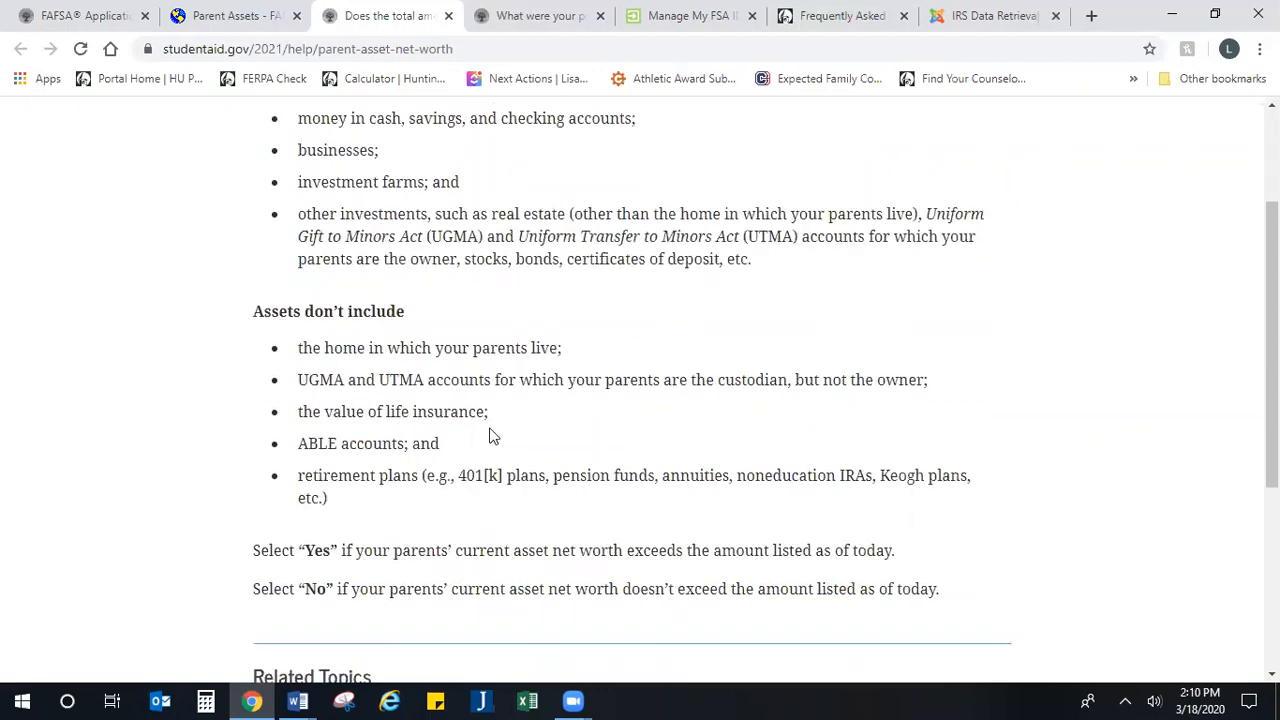
pyautogui.moveTo(307, 467); pyautogui.dragTo(684, 509)
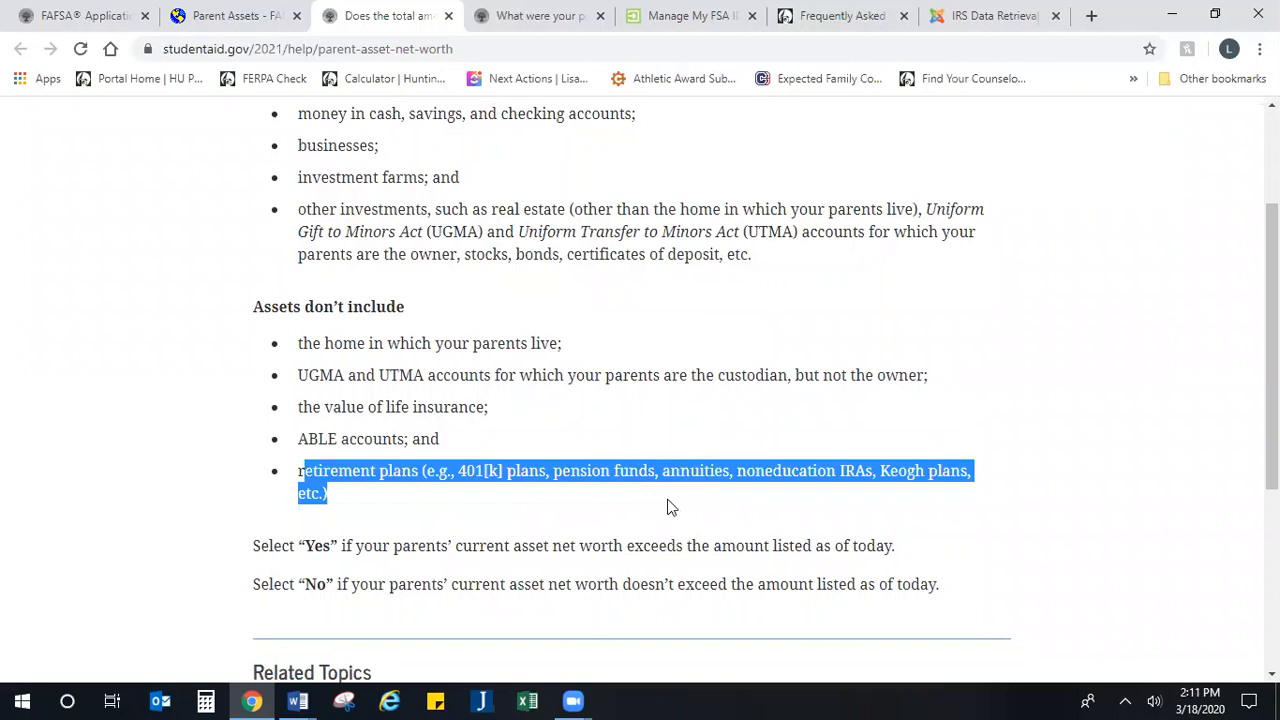
pyautogui.moveTo(491, 408); pyautogui.dragTo(255, 405)
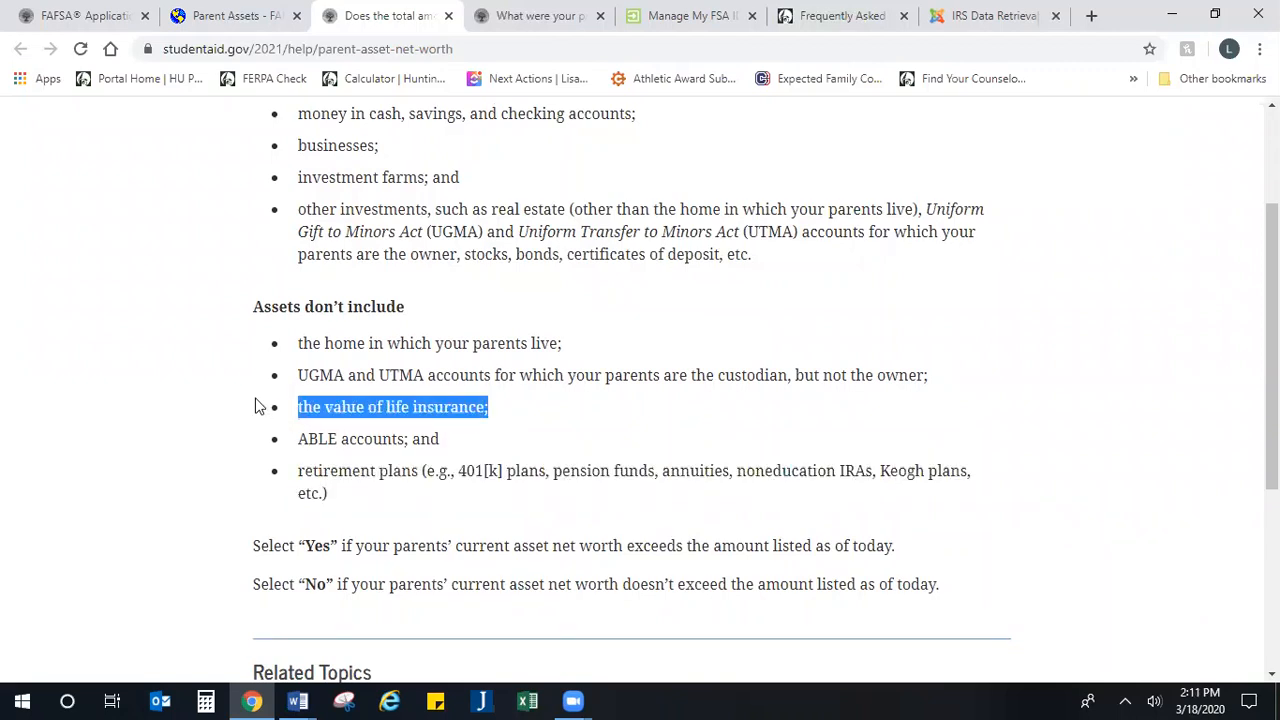
pyautogui.moveTo(297, 338); pyautogui.dragTo(757, 493)
pyautogui.click(757, 493)
pyautogui.scroll(3, 600, 450)
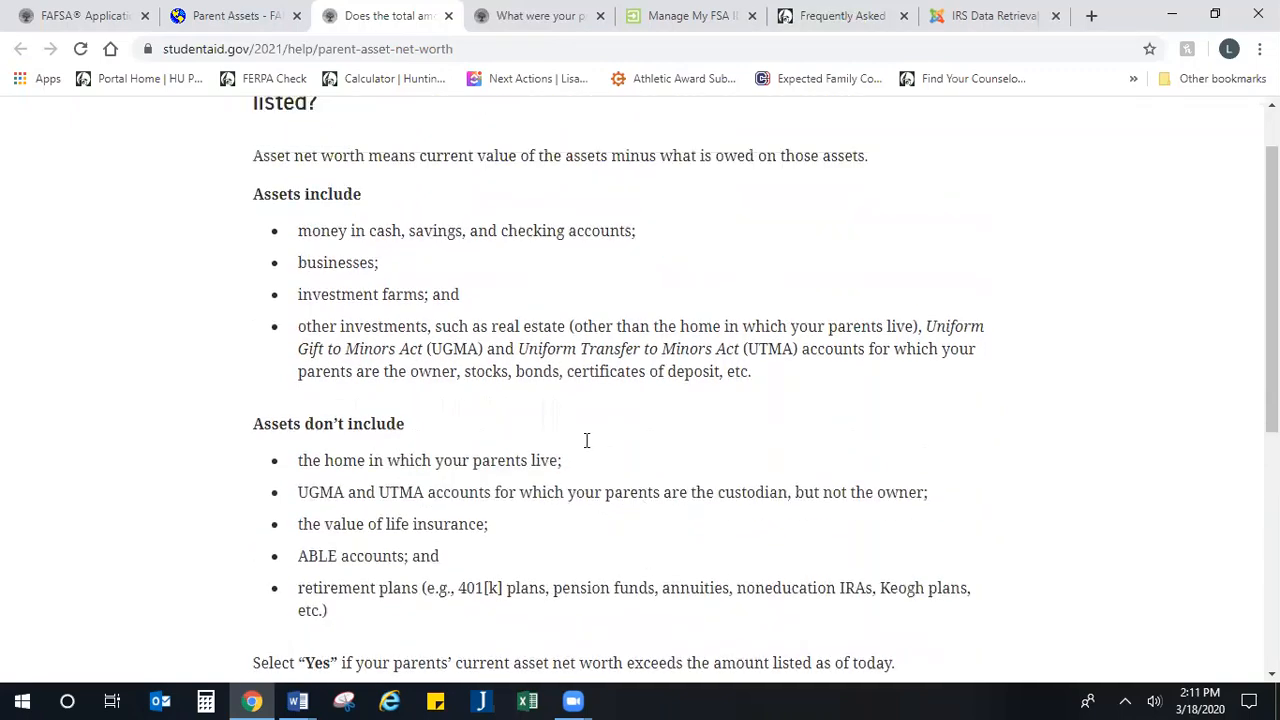
pyautogui.moveTo(314, 303); pyautogui.dragTo(750, 446)
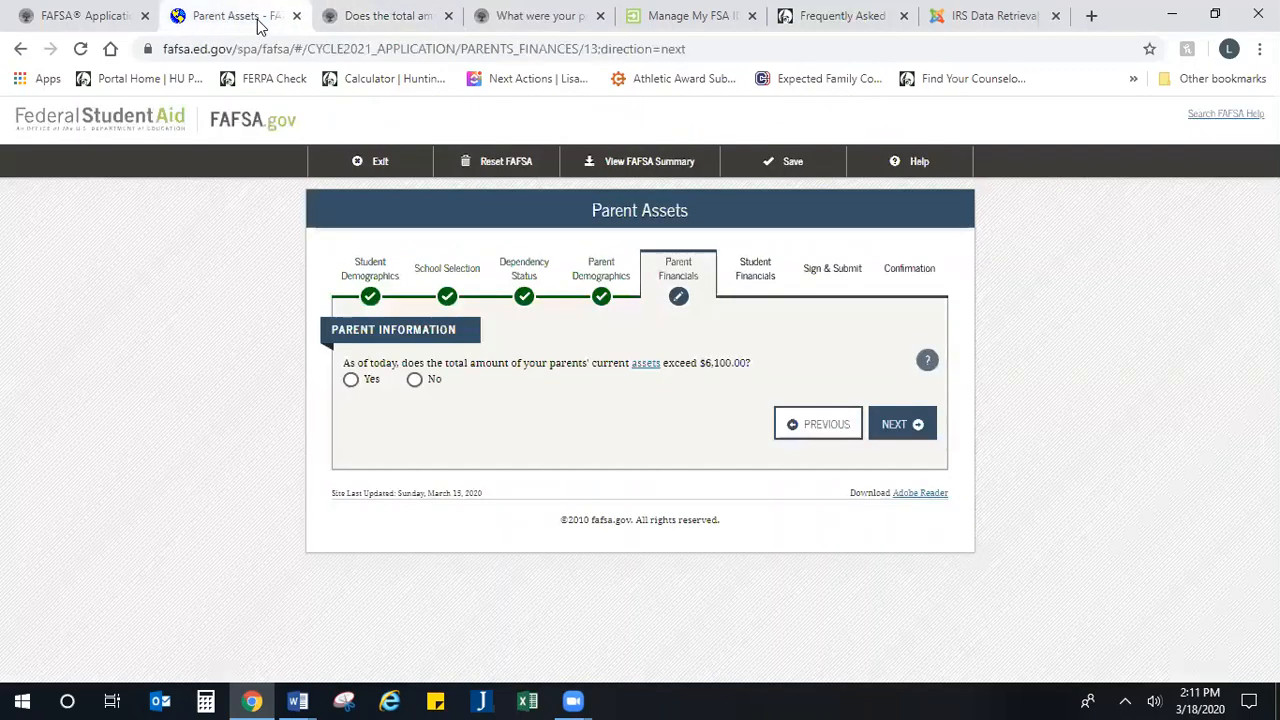
# Step: Return to the Parent Assets form, answer No to the parents' current assets exceeding $6,100, and continue to the student financials
pyautogui.click(258, 18)
pyautogui.click(414, 380)
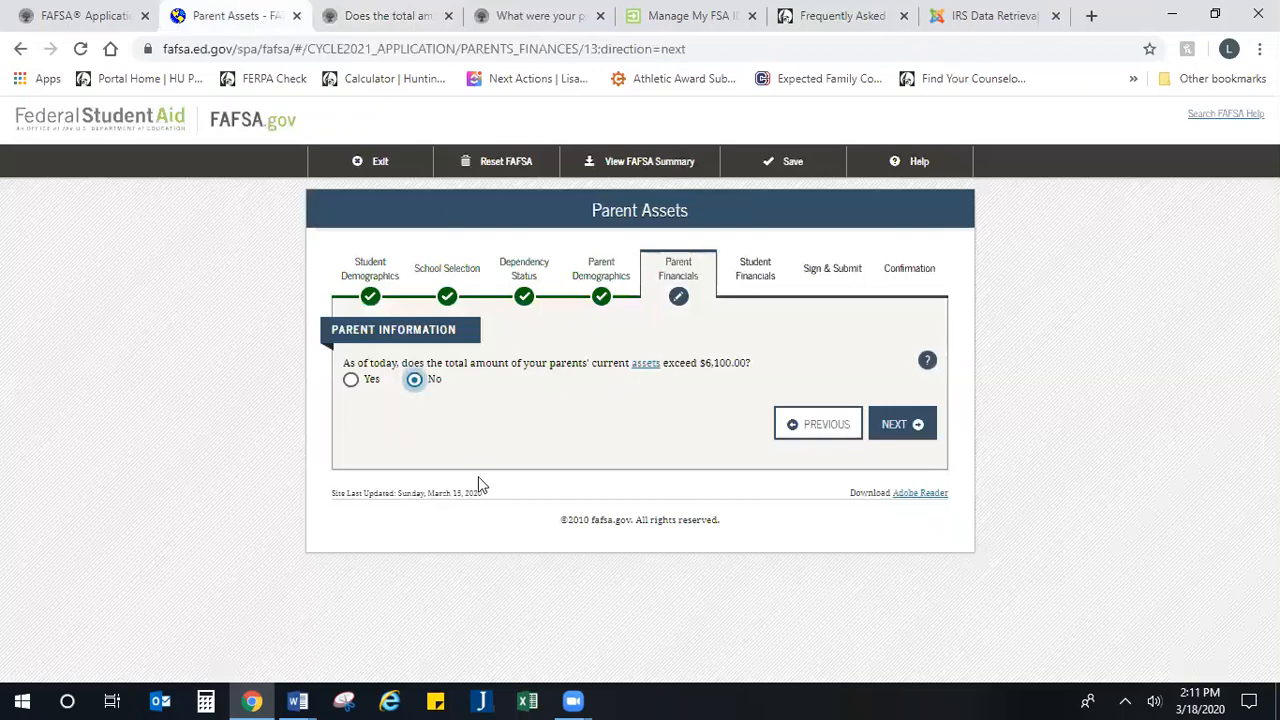
pyautogui.click(901, 431)
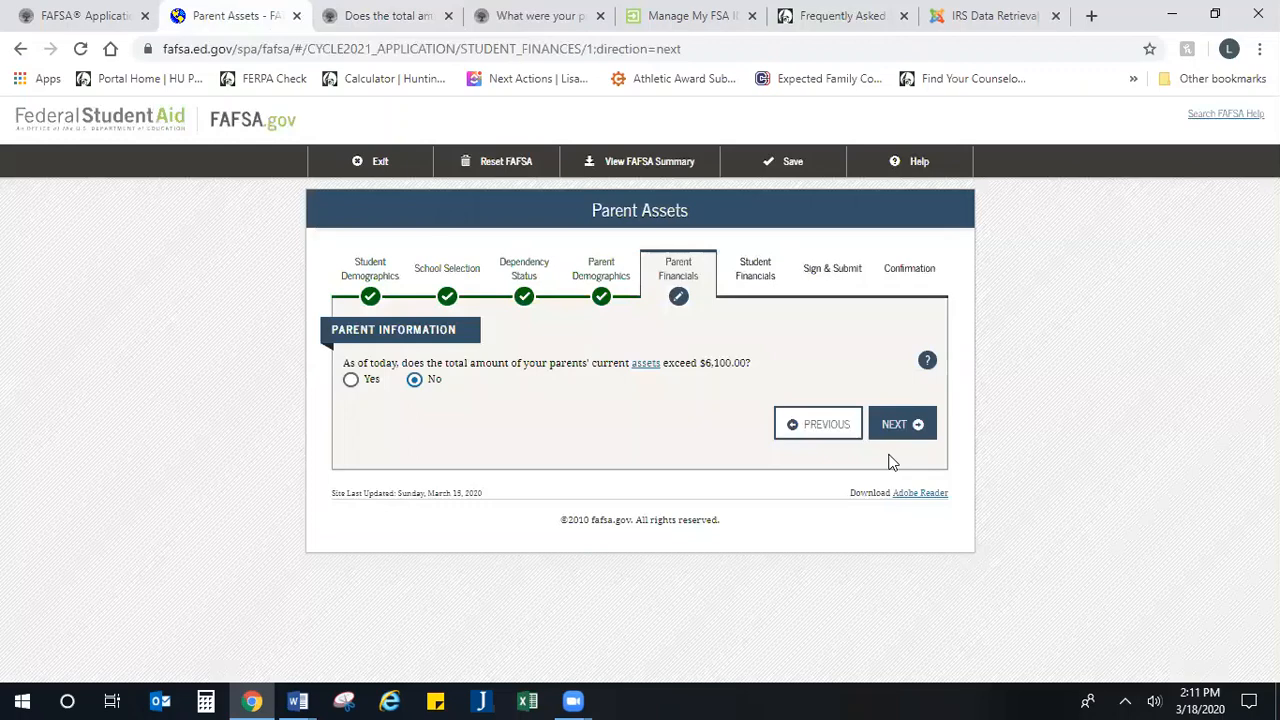
# Step: Set the student's 2018 tax return status to Not going to file and continue to the student's income from work
pyautogui.scroll(-2, 820, 450)
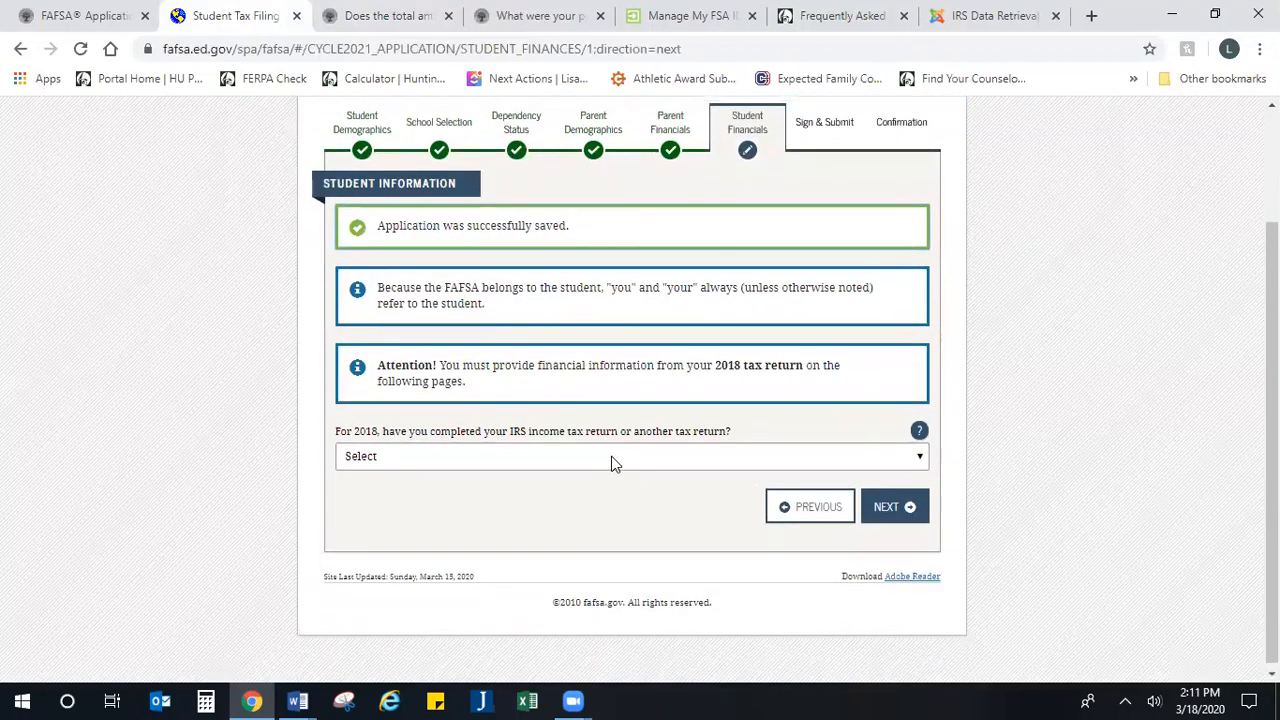
pyautogui.scroll(1, 611, 456)
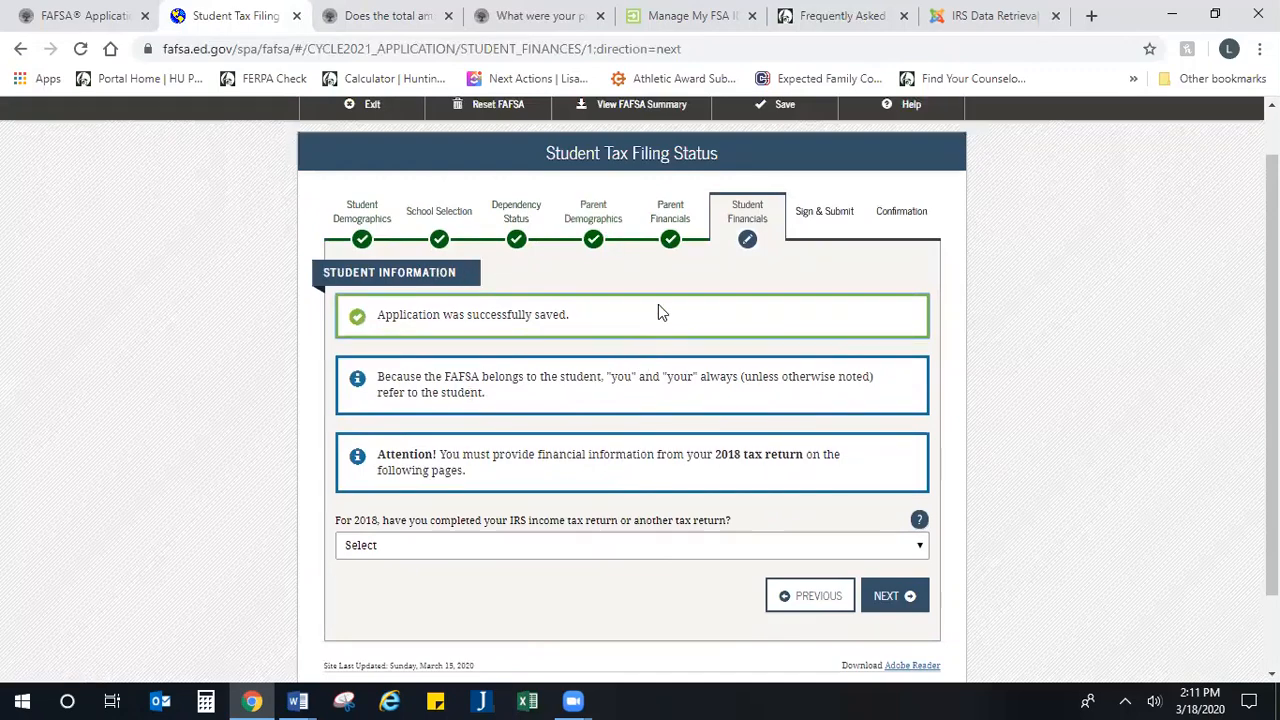
pyautogui.scroll(-1, 497, 303)
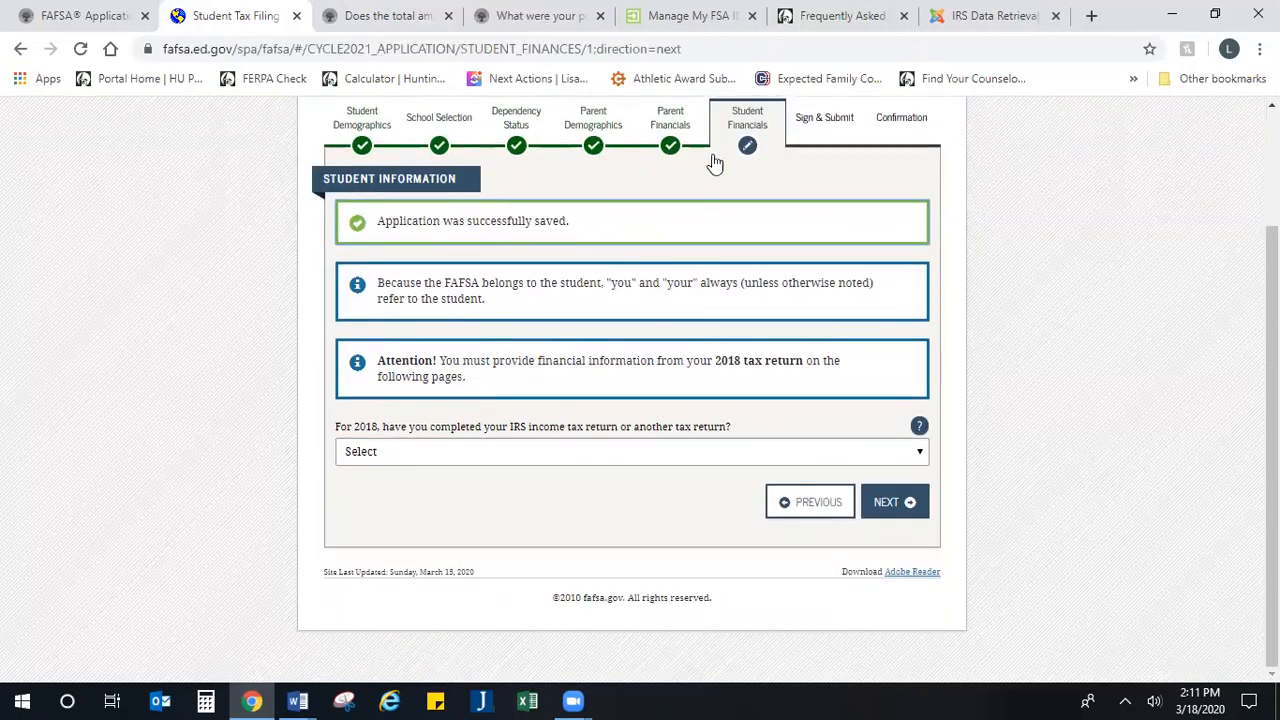
pyautogui.click(540, 463)
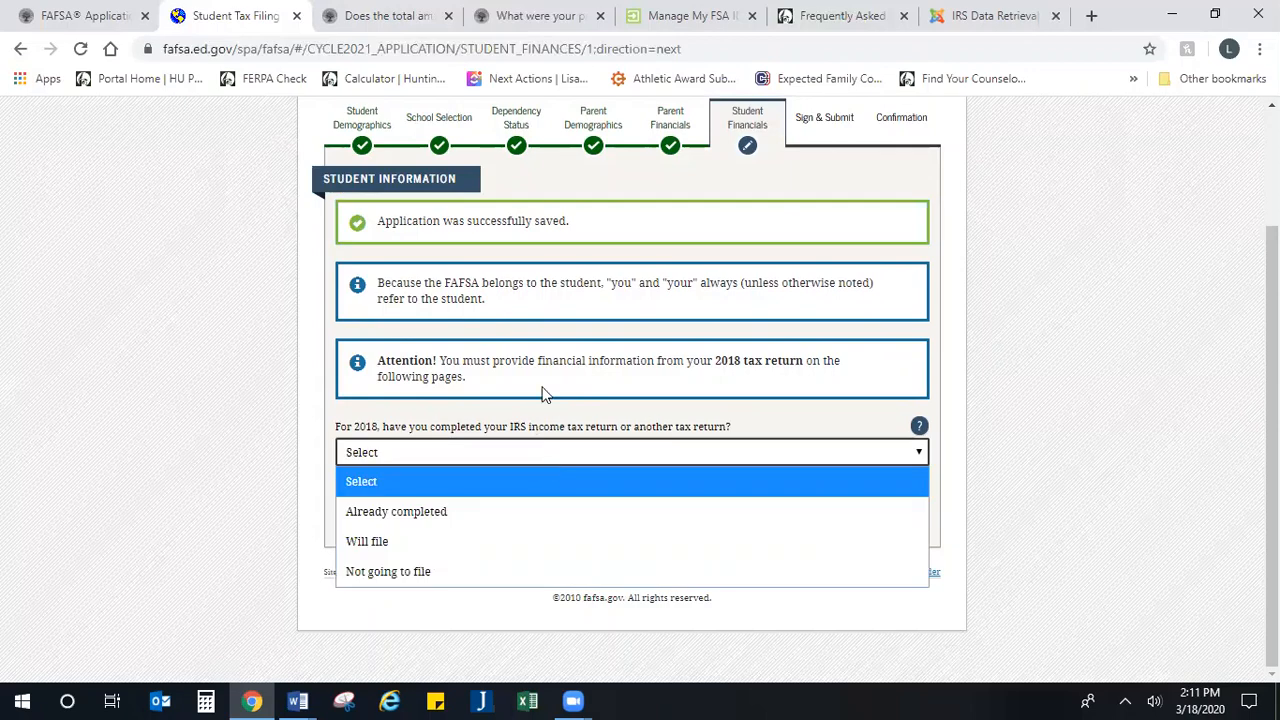
pyautogui.click(424, 572)
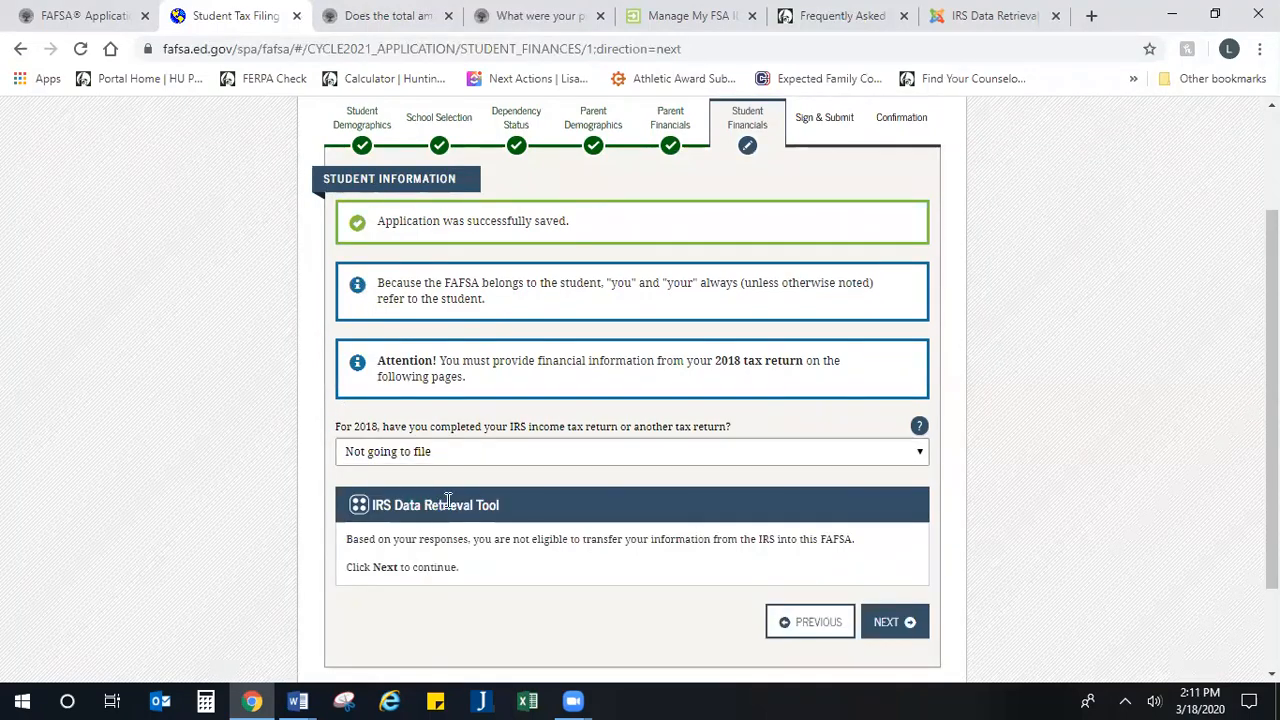
pyautogui.scroll(-1, 452, 508)
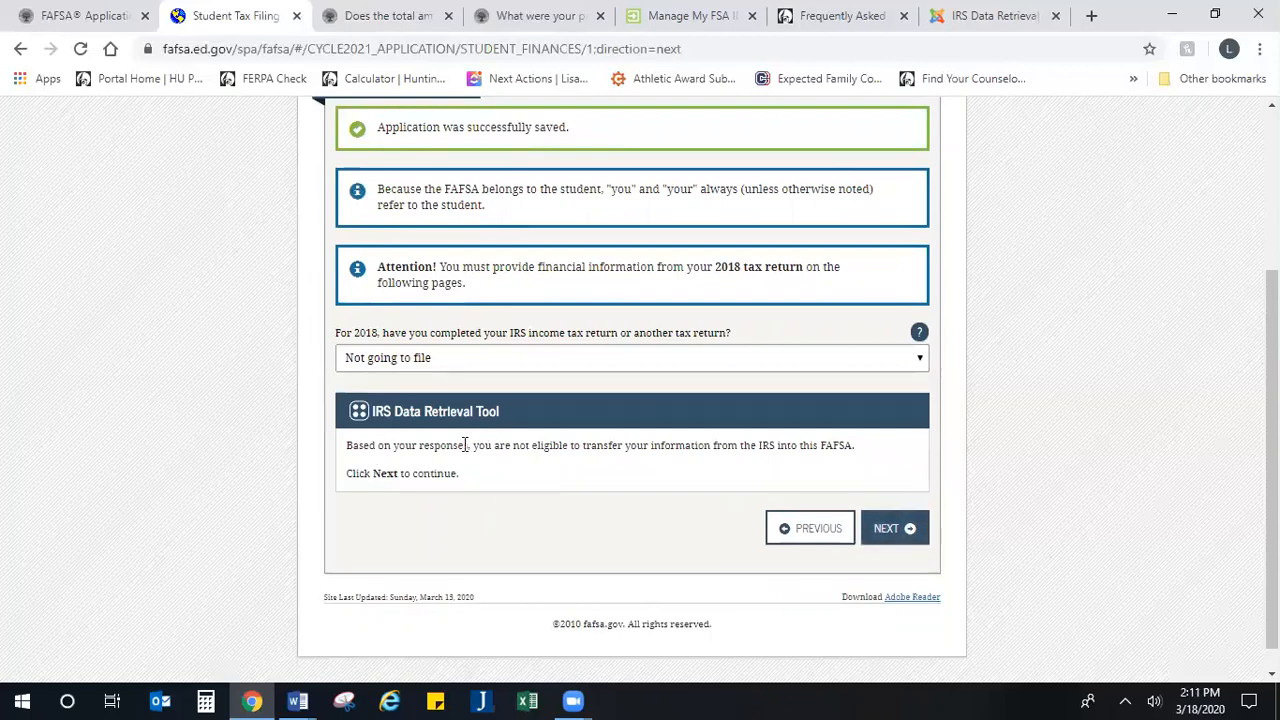
pyautogui.click(882, 530)
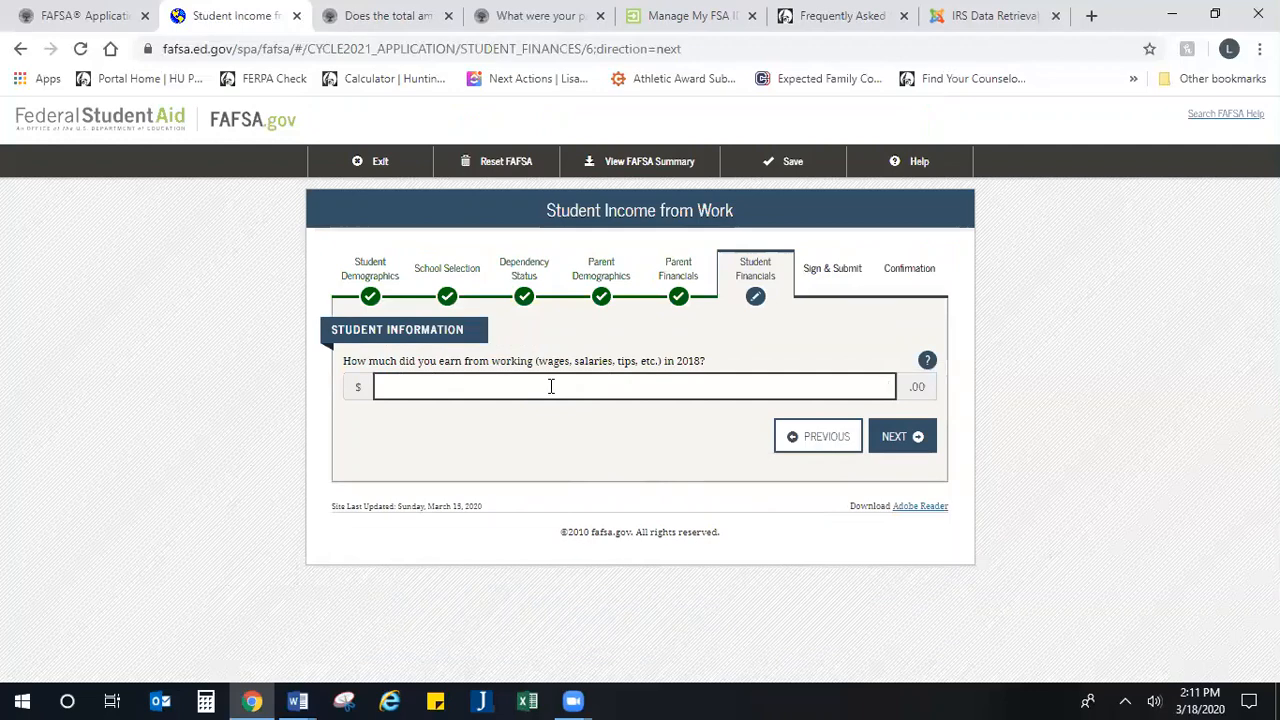
# Step: Enter 1,200 as the student's 2018 work earnings, and leave all additional financial and untaxed income amounts at 0
pyautogui.write('1,200')
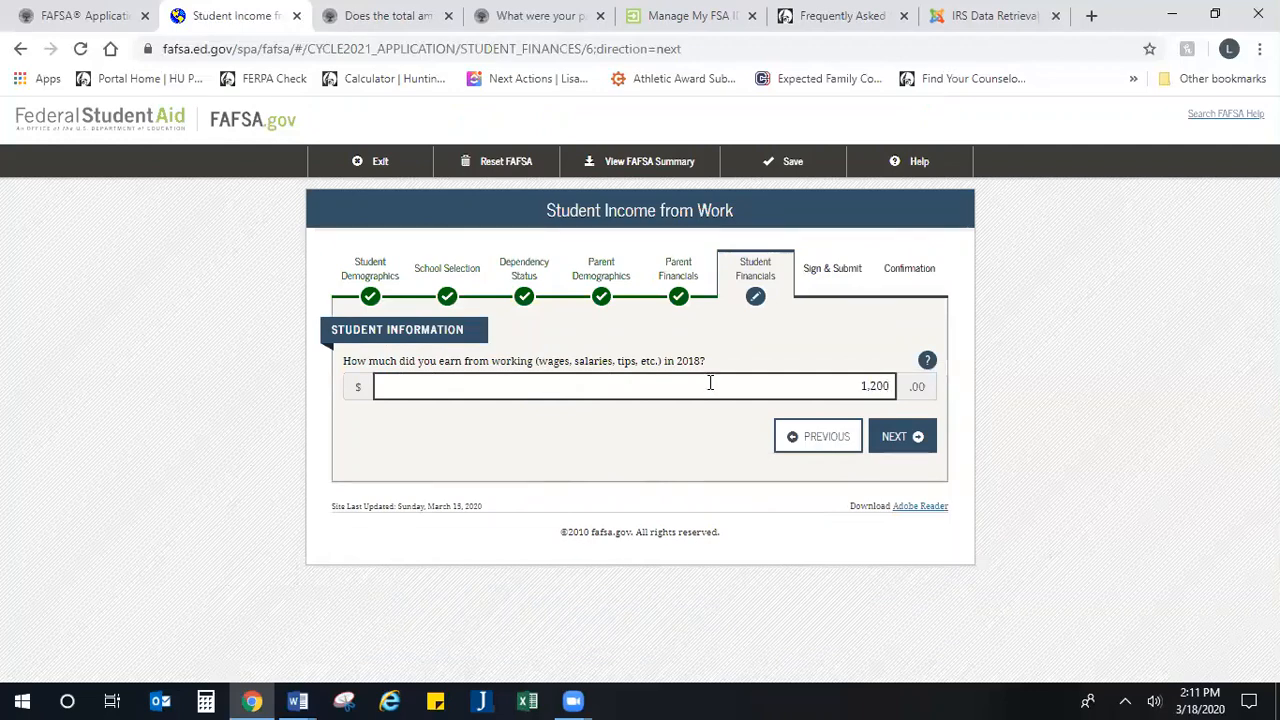
pyautogui.click(897, 447)
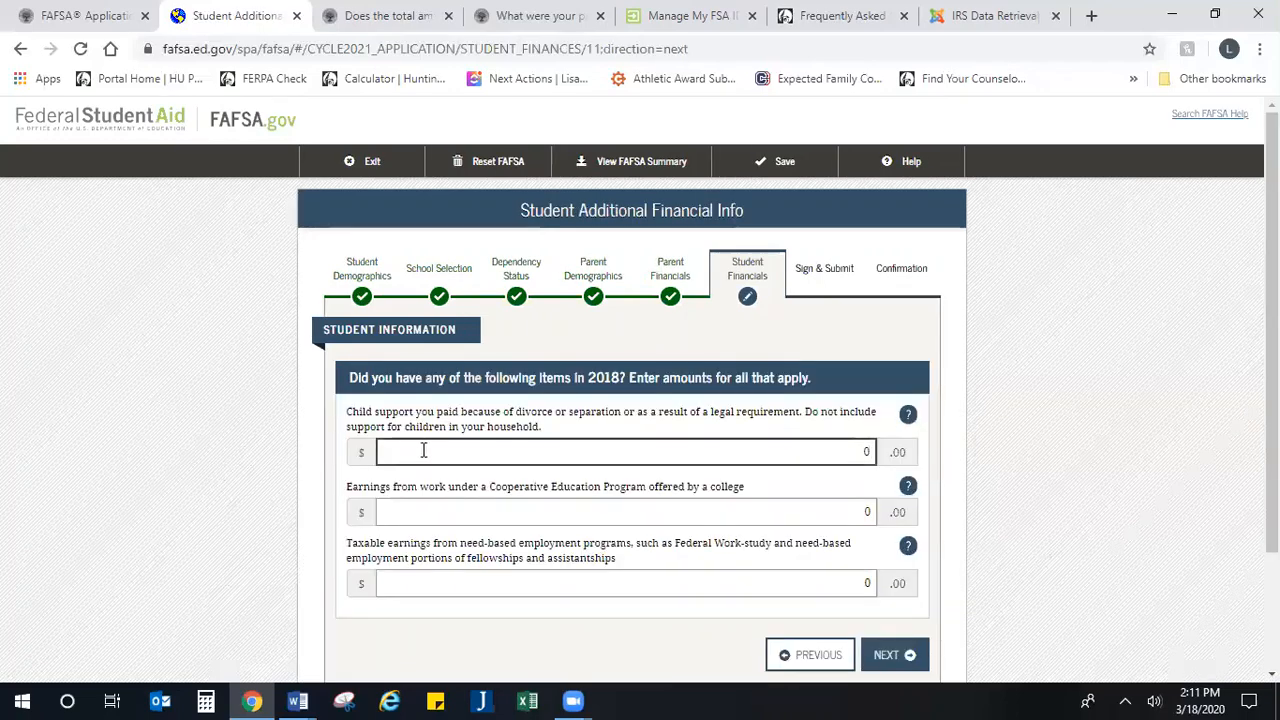
pyautogui.scroll(-2, 423, 451)
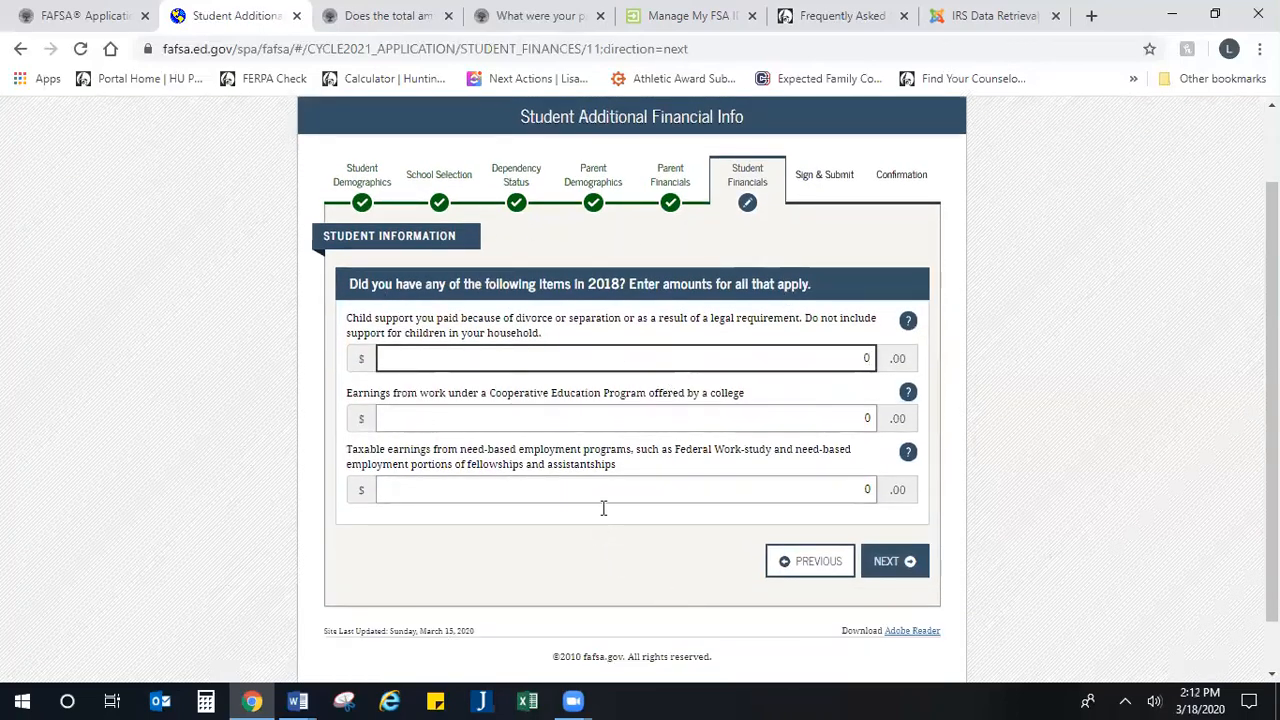
pyautogui.click(900, 563)
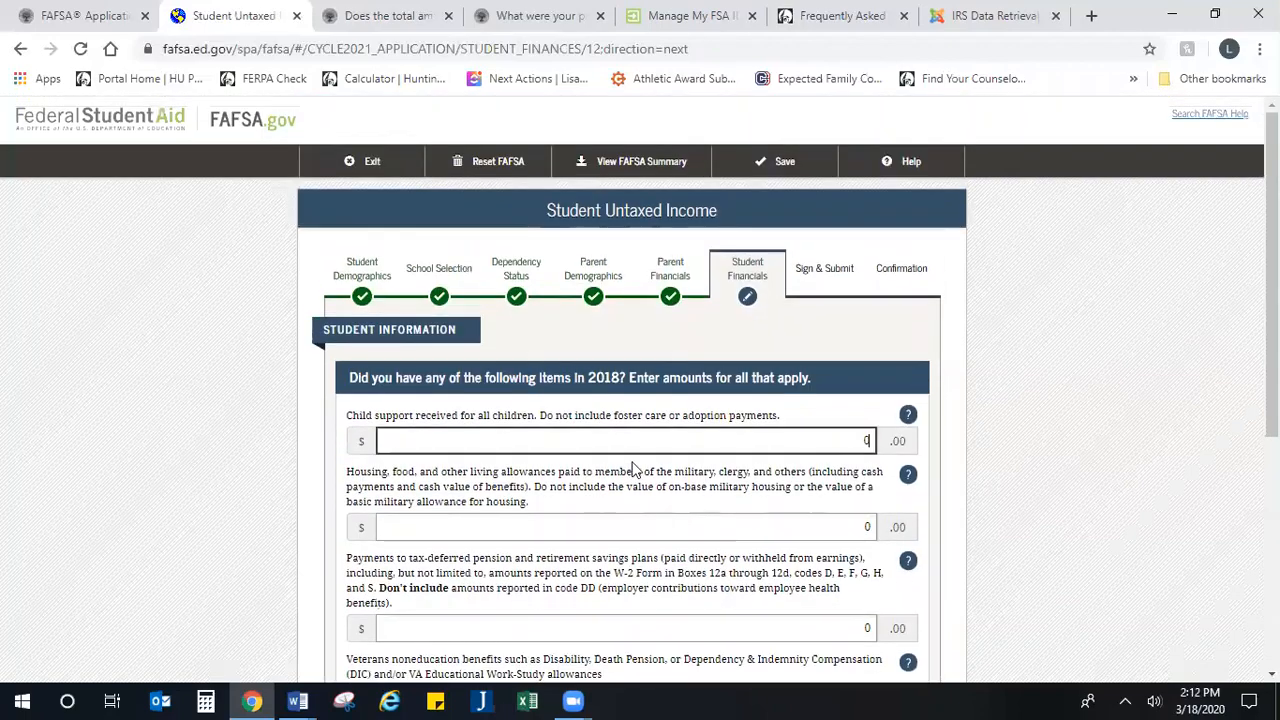
pyautogui.scroll(-3, 632, 468)
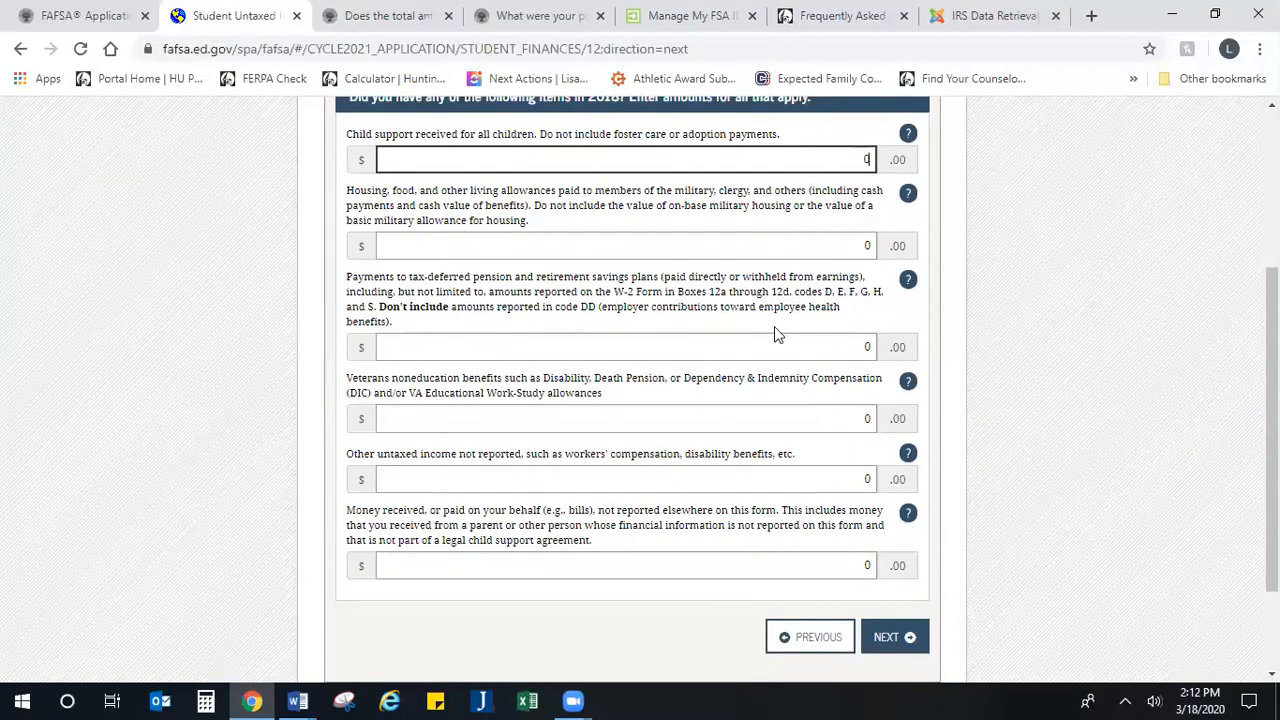
pyautogui.scroll(-1, 826, 508)
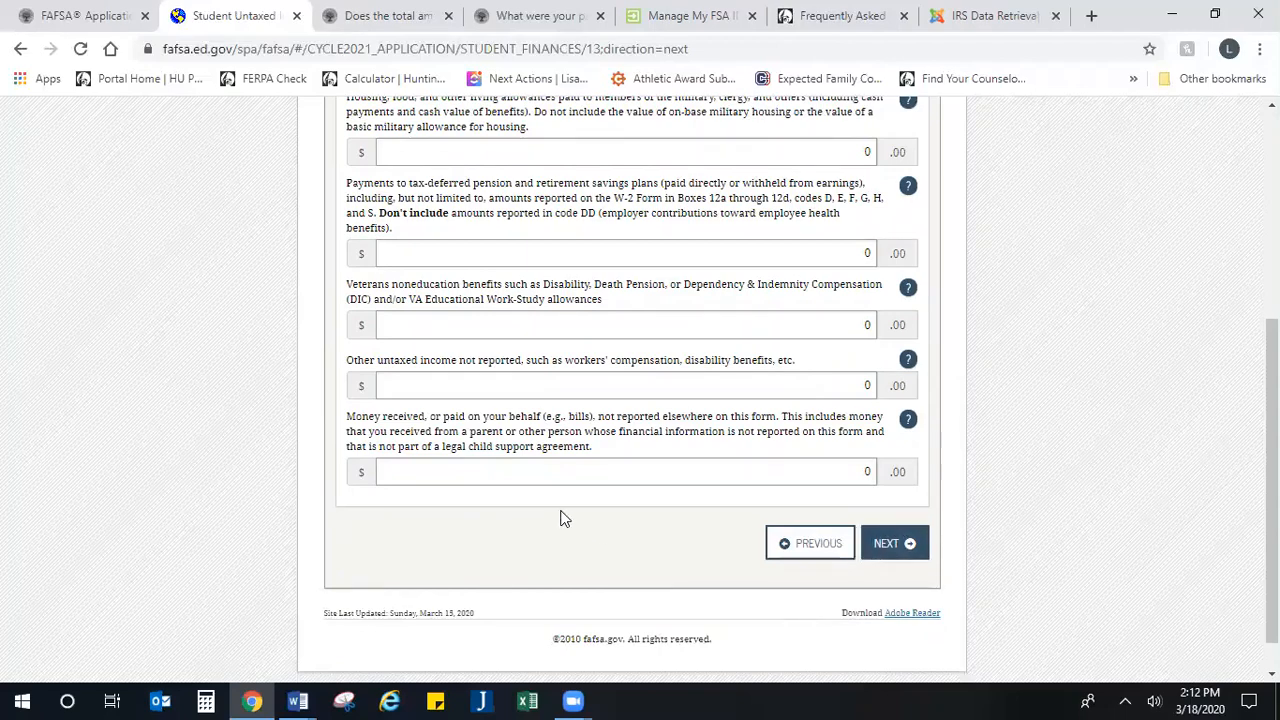
# Step: Fill in the Student Assets form with 500 for cash, savings and checking, 0 for investments and 0 for businesses and farms, and continue
pyautogui.scroll(-1, 607, 447)
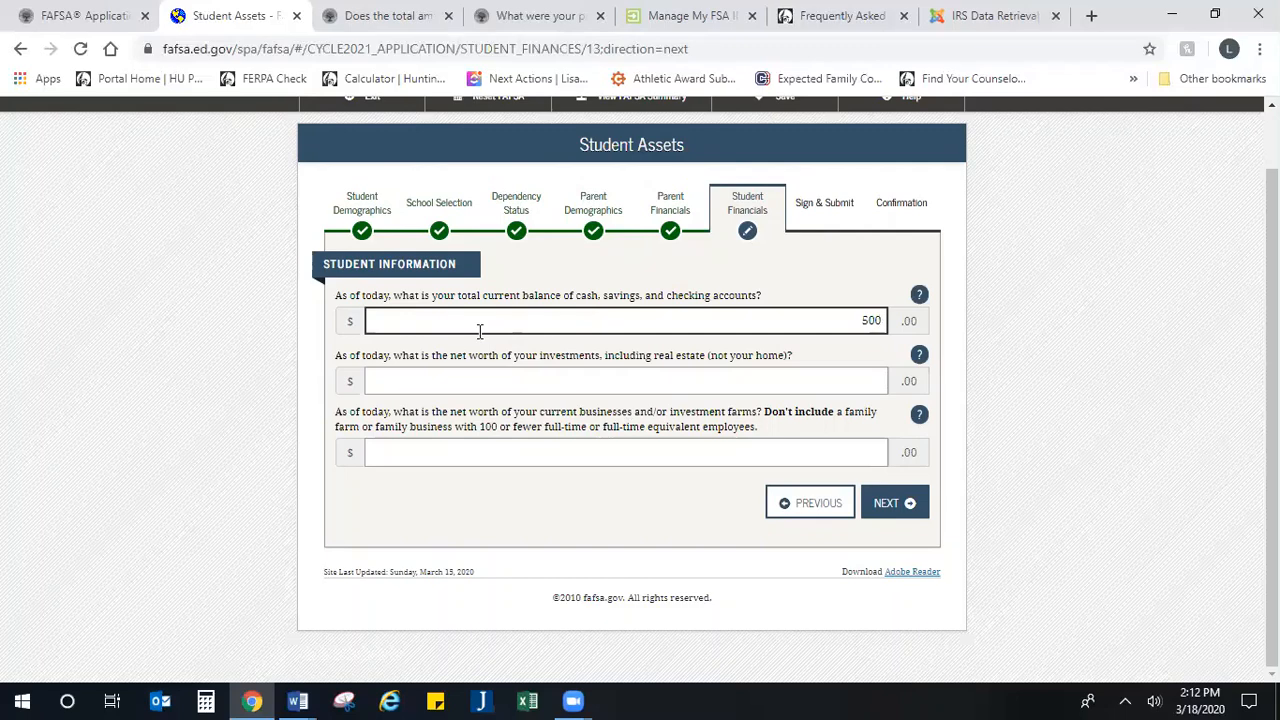
pyautogui.click(511, 388)
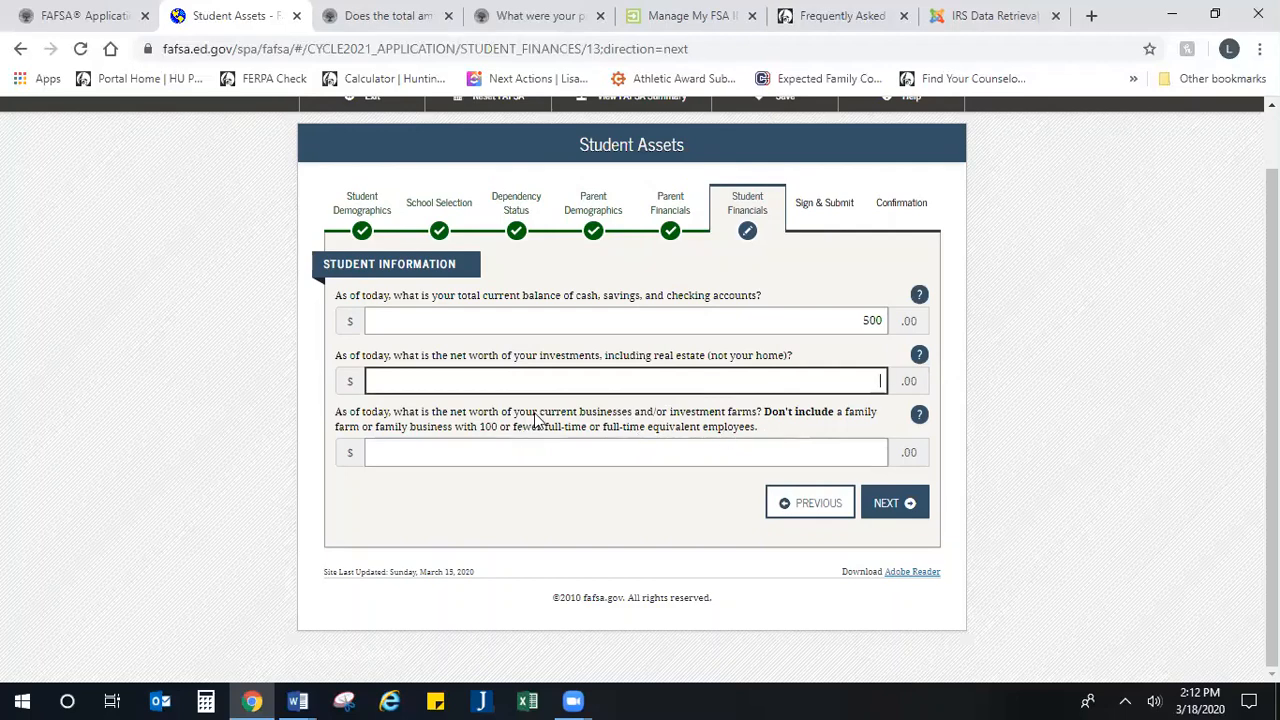
pyautogui.moveTo(541, 415); pyautogui.dragTo(770, 432)
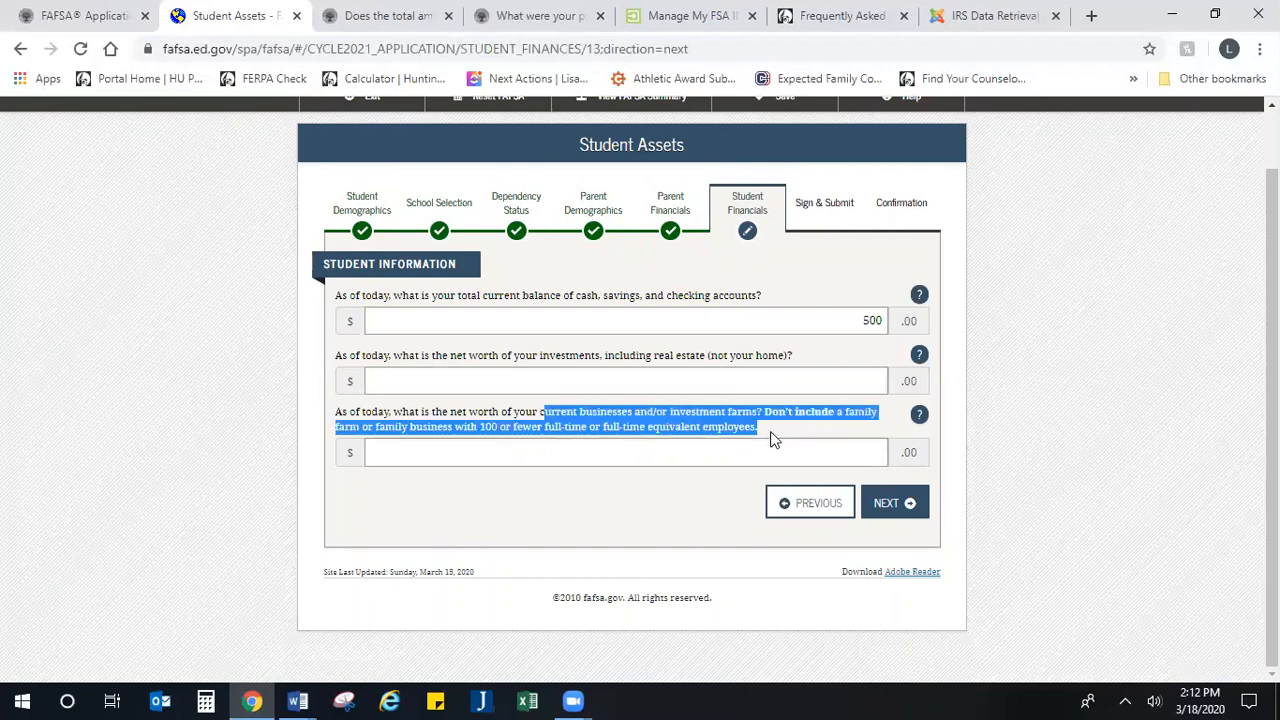
pyautogui.click(883, 511)
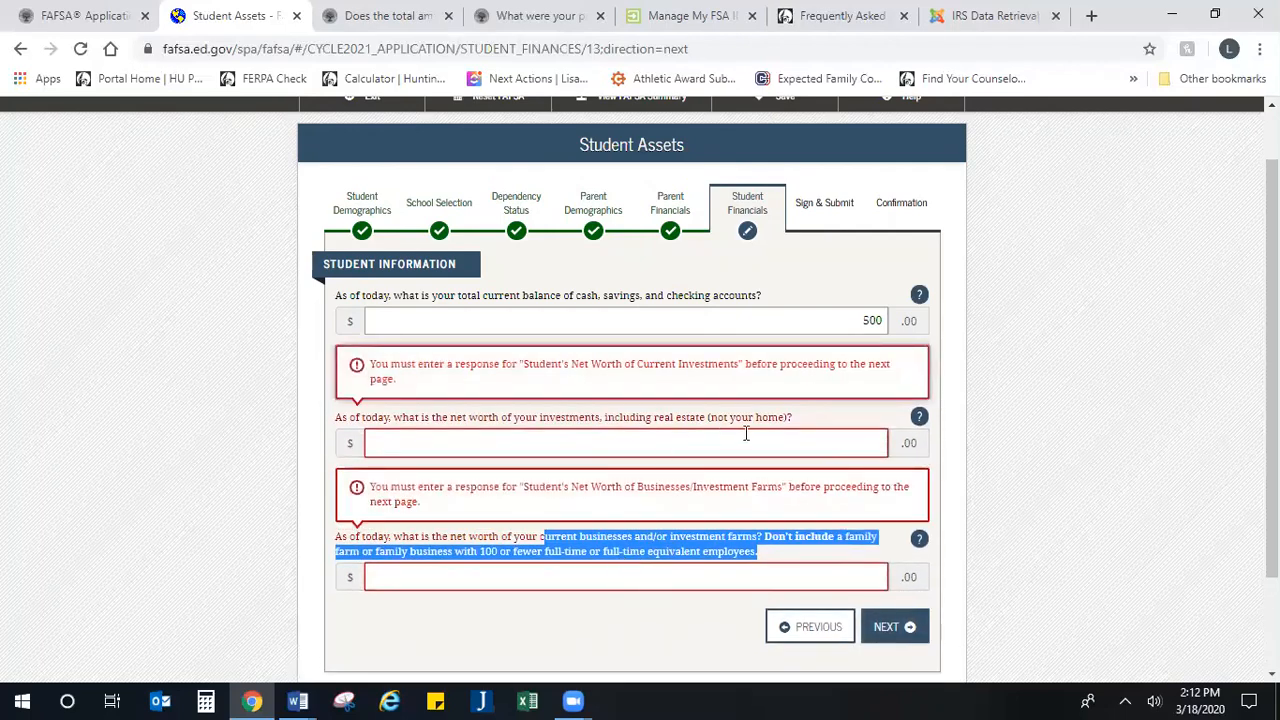
pyautogui.click(746, 440)
pyautogui.write('0')
pyautogui.click(843, 577)
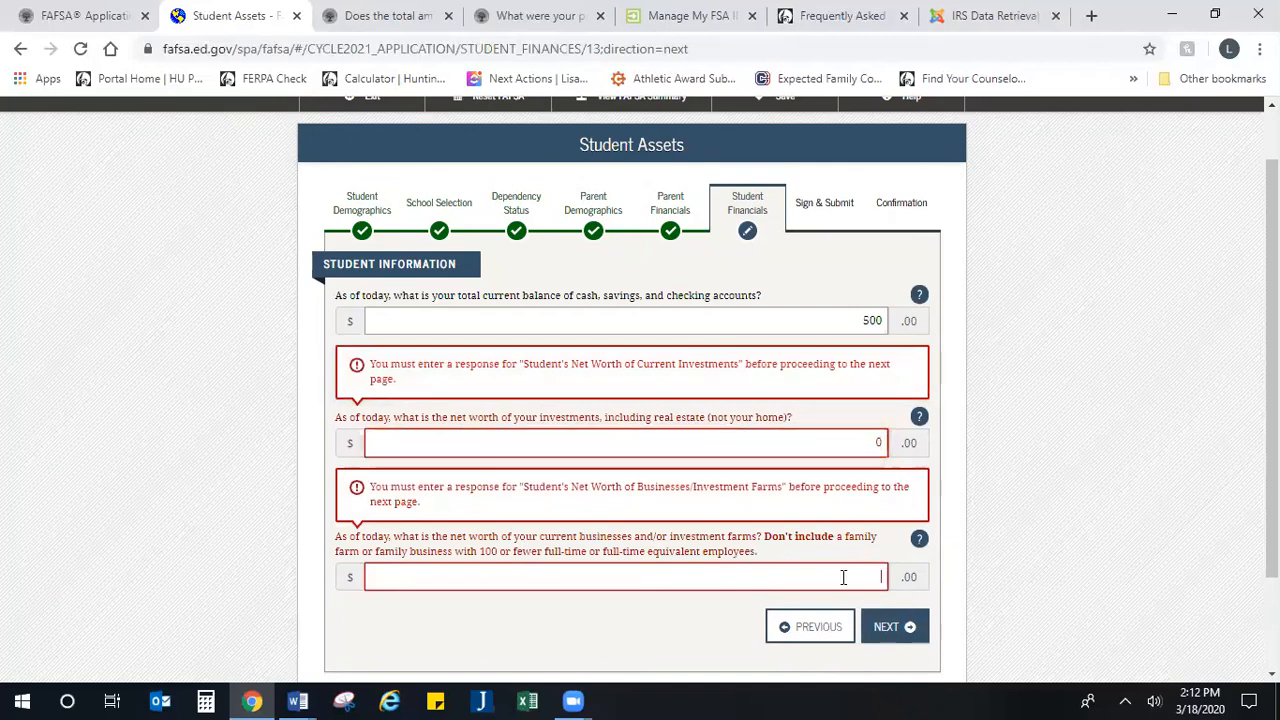
pyautogui.write('0')
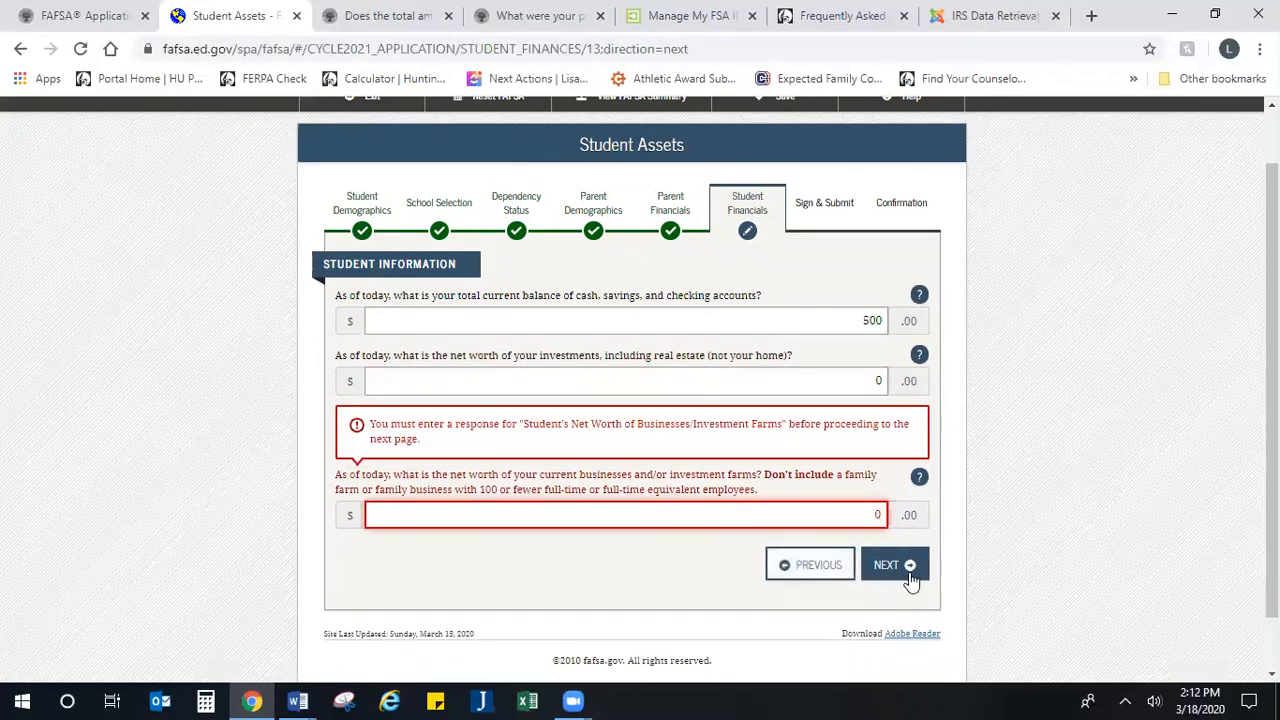
pyautogui.click(888, 567)
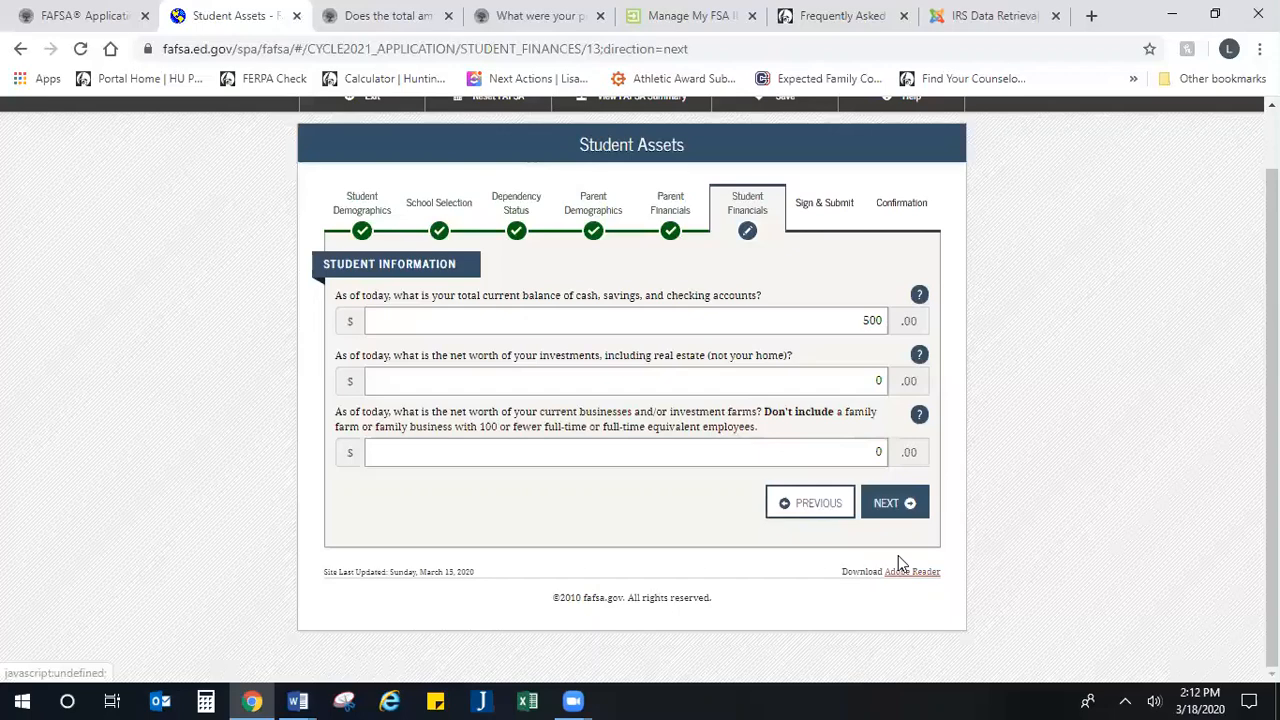
pyautogui.click(886, 503)
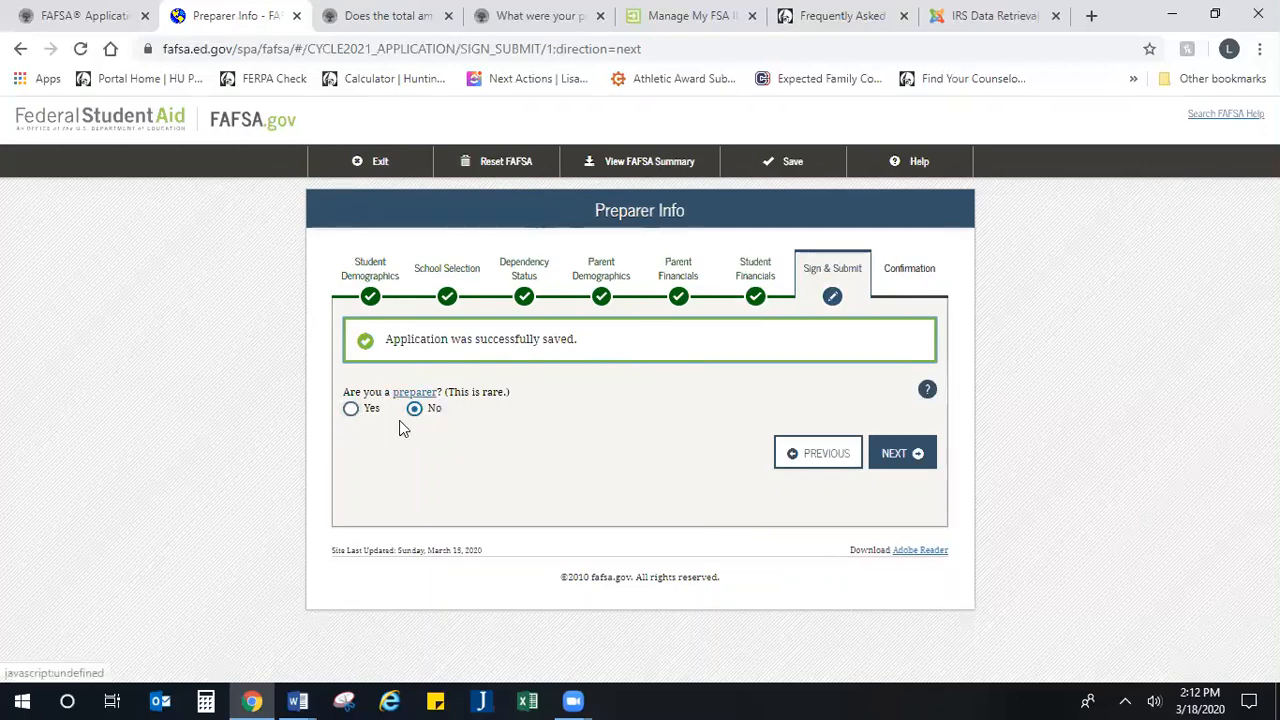
# Step: Continue past the preparer question with No selected and review the Student Demographics section of the FAFSA Summary
pyautogui.click(897, 455)
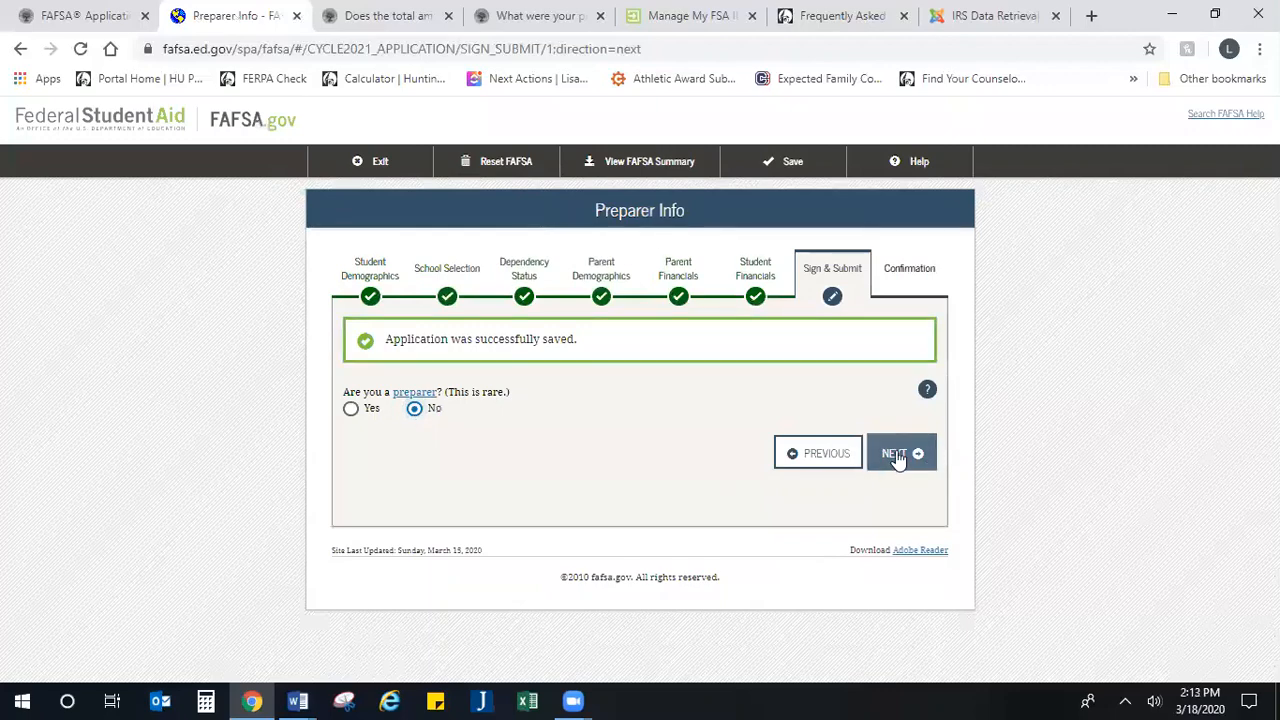
pyautogui.scroll(-1, 791, 477)
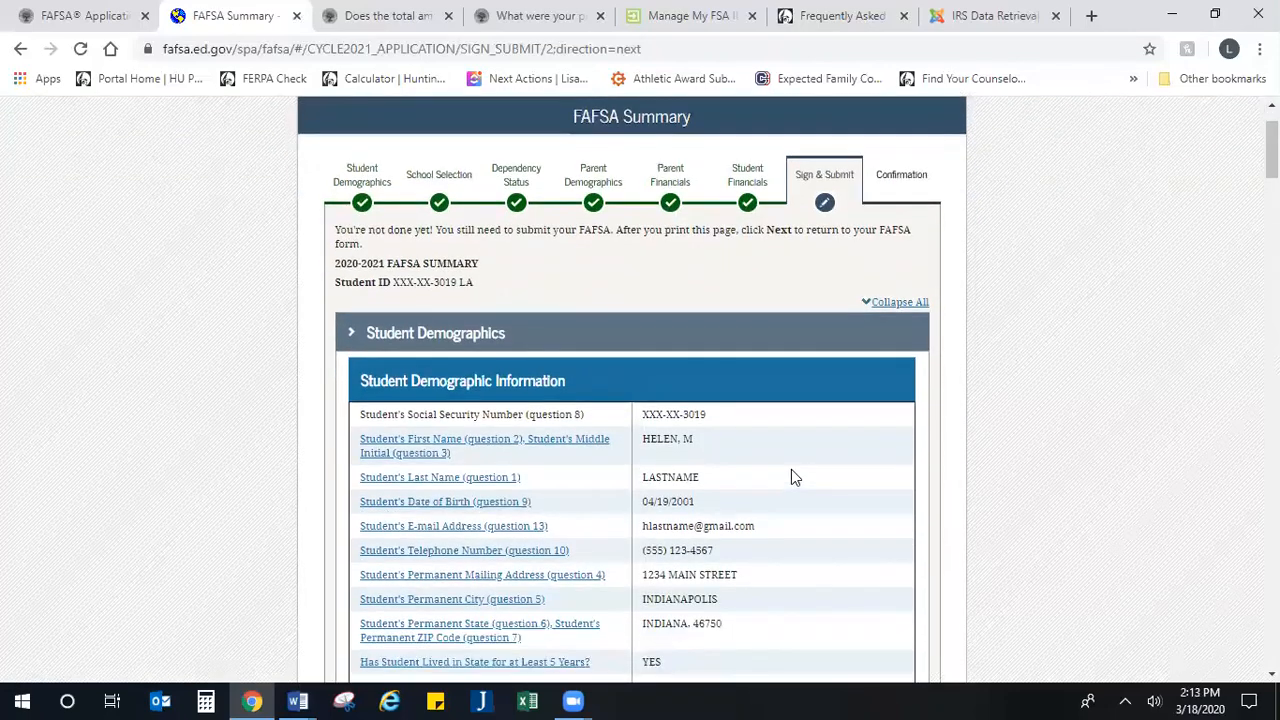
pyautogui.scroll(-1, 789, 477)
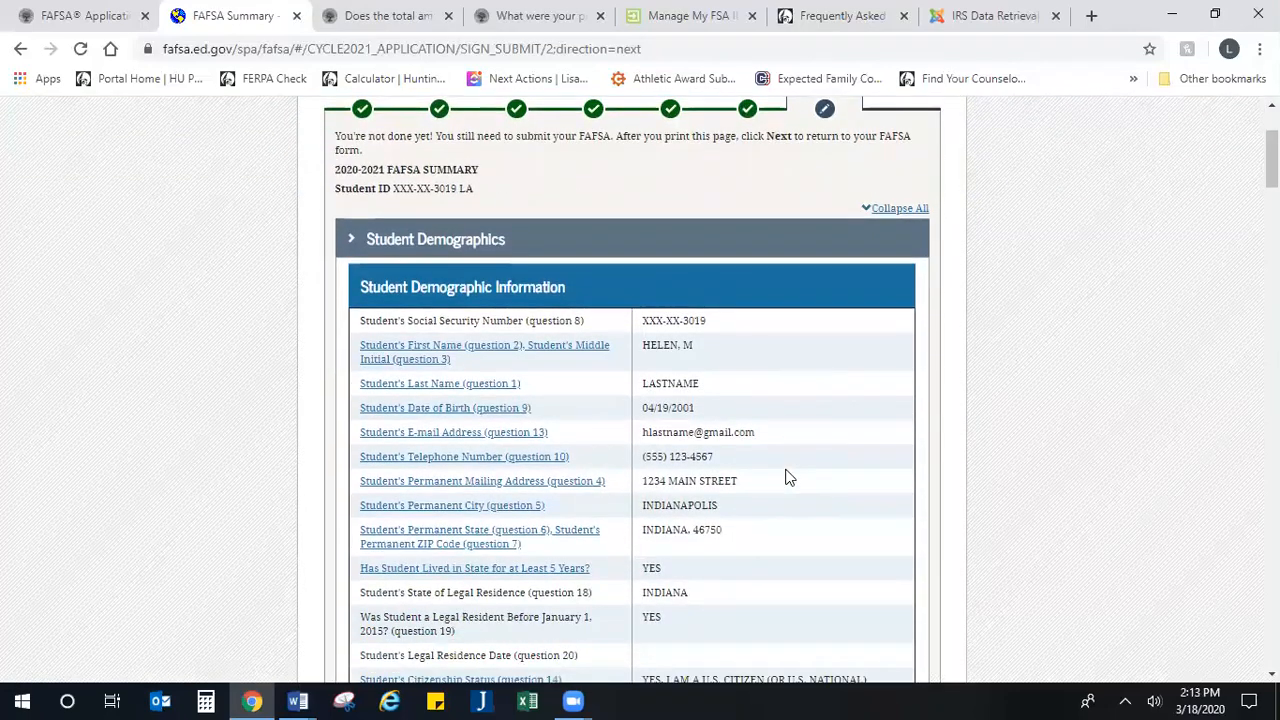
pyautogui.scroll(2, 763, 451)
pyautogui.scroll(-1, 741, 445)
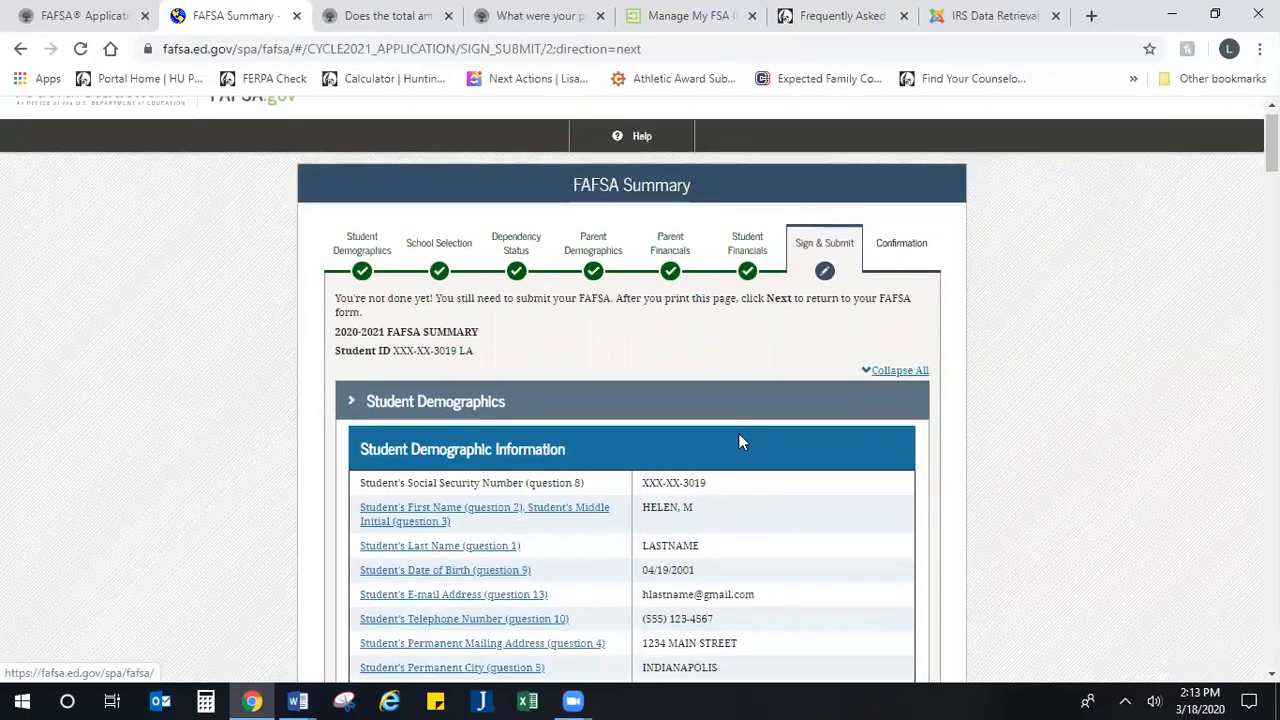
pyautogui.scroll(-2, 738, 443)
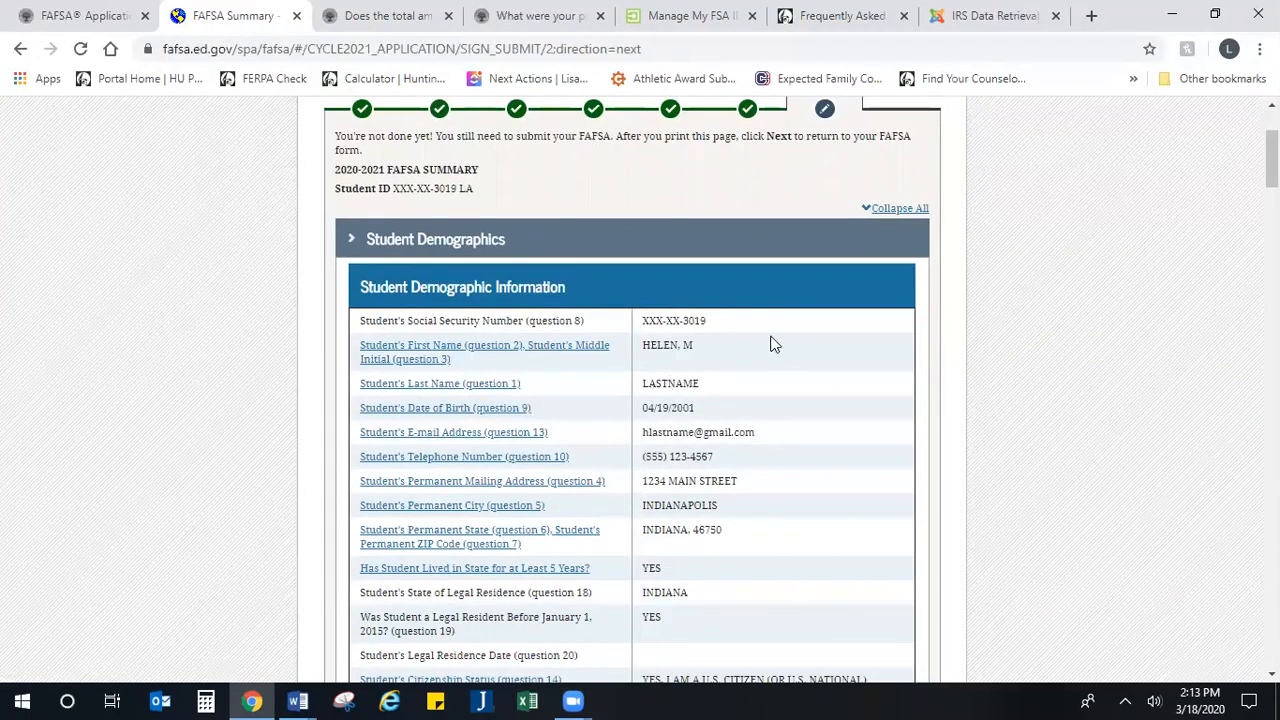
pyautogui.scroll(-1, 760, 338)
pyautogui.scroll(1, 760, 338)
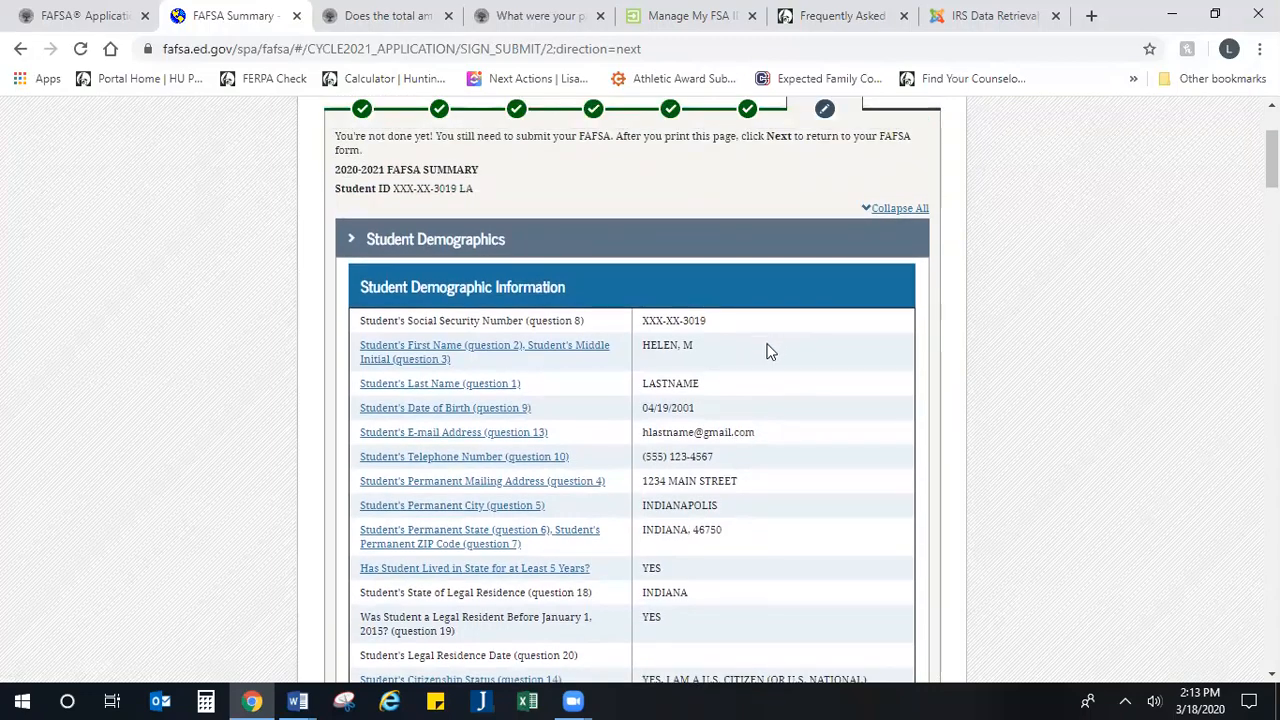
pyautogui.scroll(-2, 628, 277)
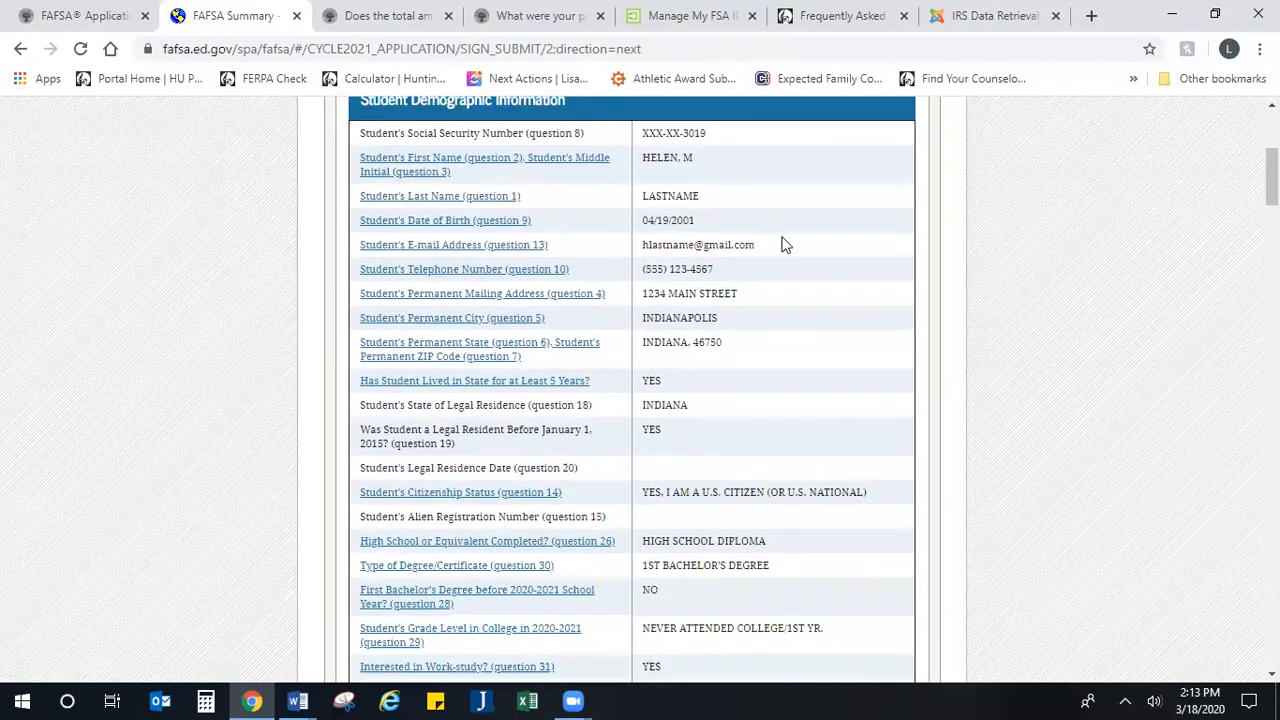
# Step: Review the remaining FAFSA Summary sections, from School Selection through parent and student financials to Sign & Submit
pyautogui.scroll(-3, 700, 330)
pyautogui.scroll(-7, 697, 325)
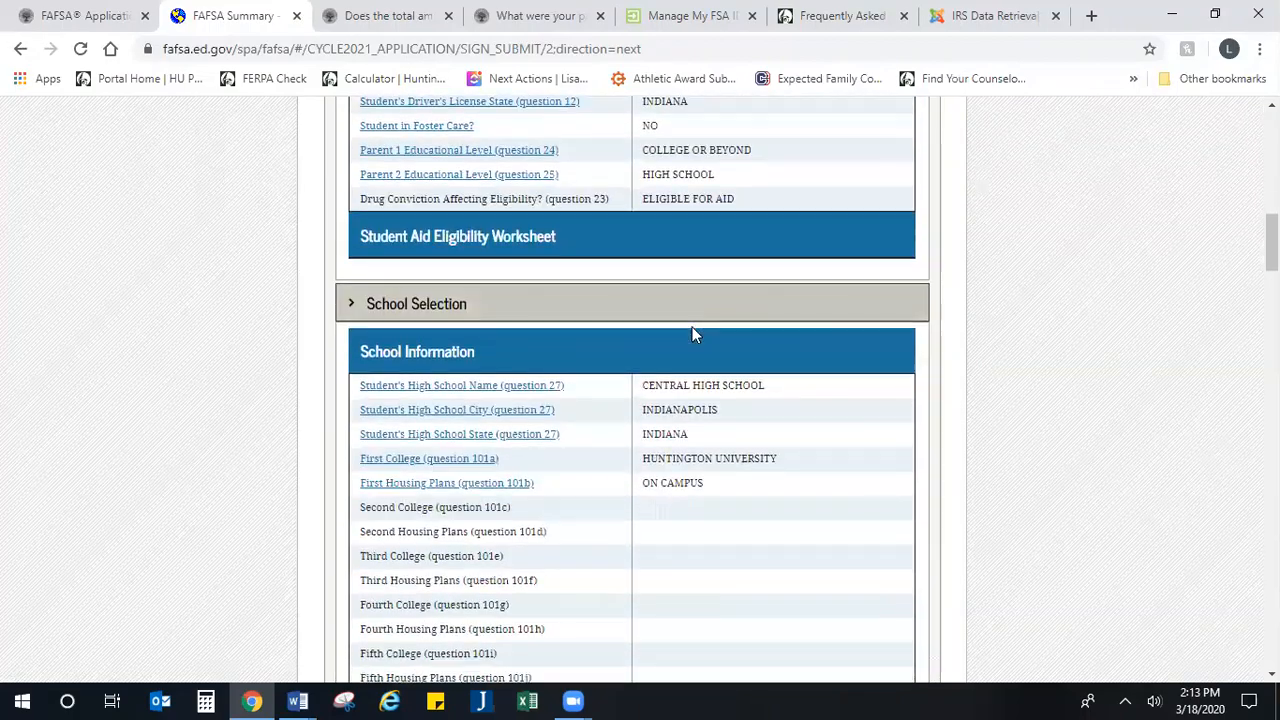
pyautogui.scroll(-13, 716, 330)
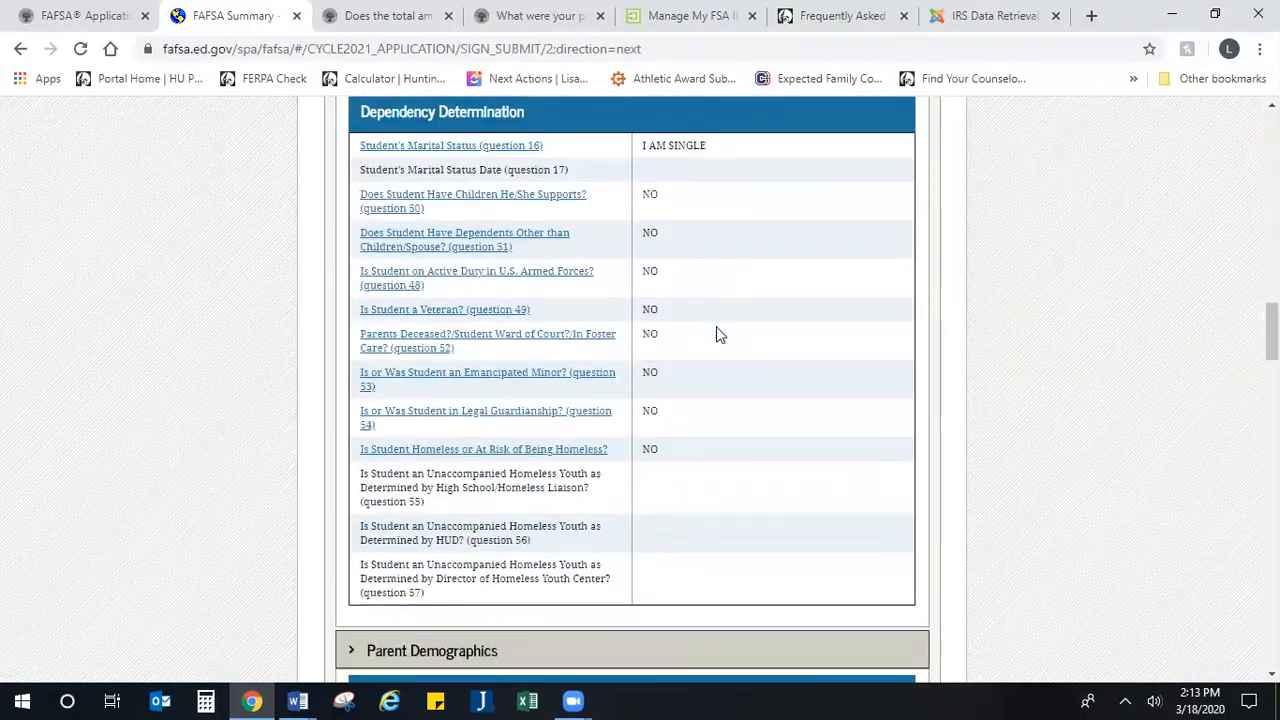
pyautogui.scroll(-14, 698, 320)
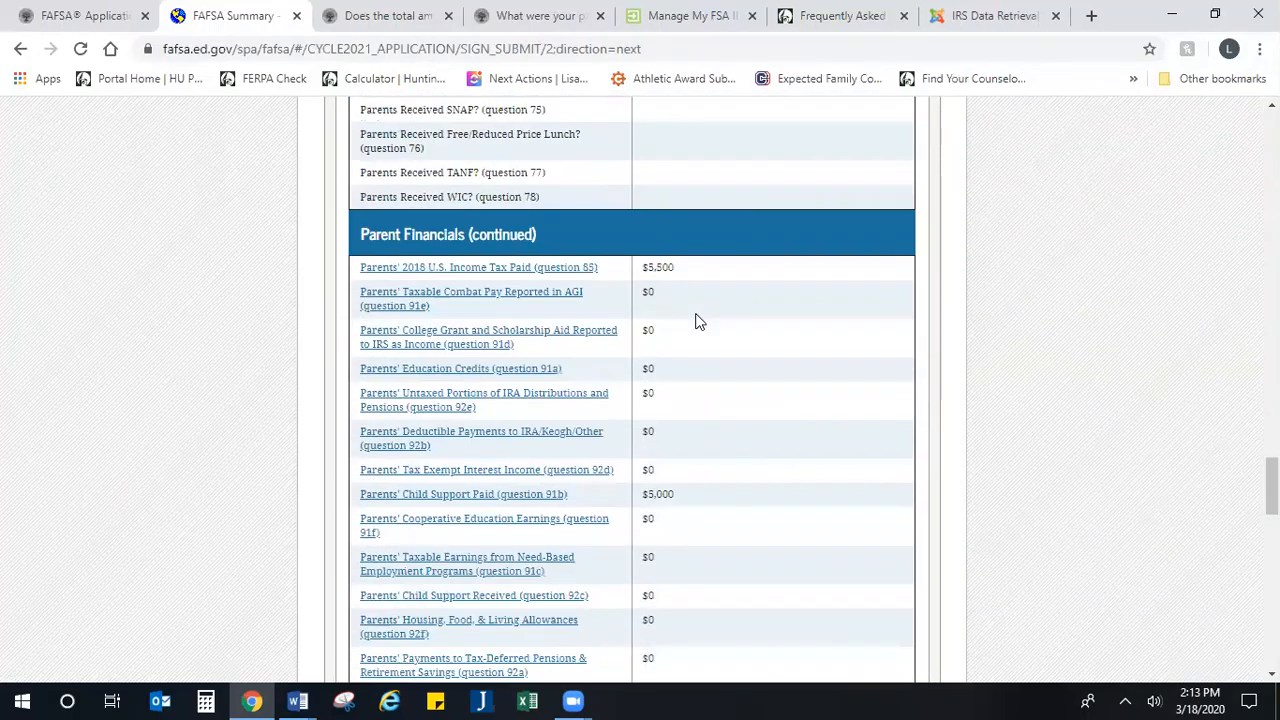
pyautogui.scroll(-8, 697, 320)
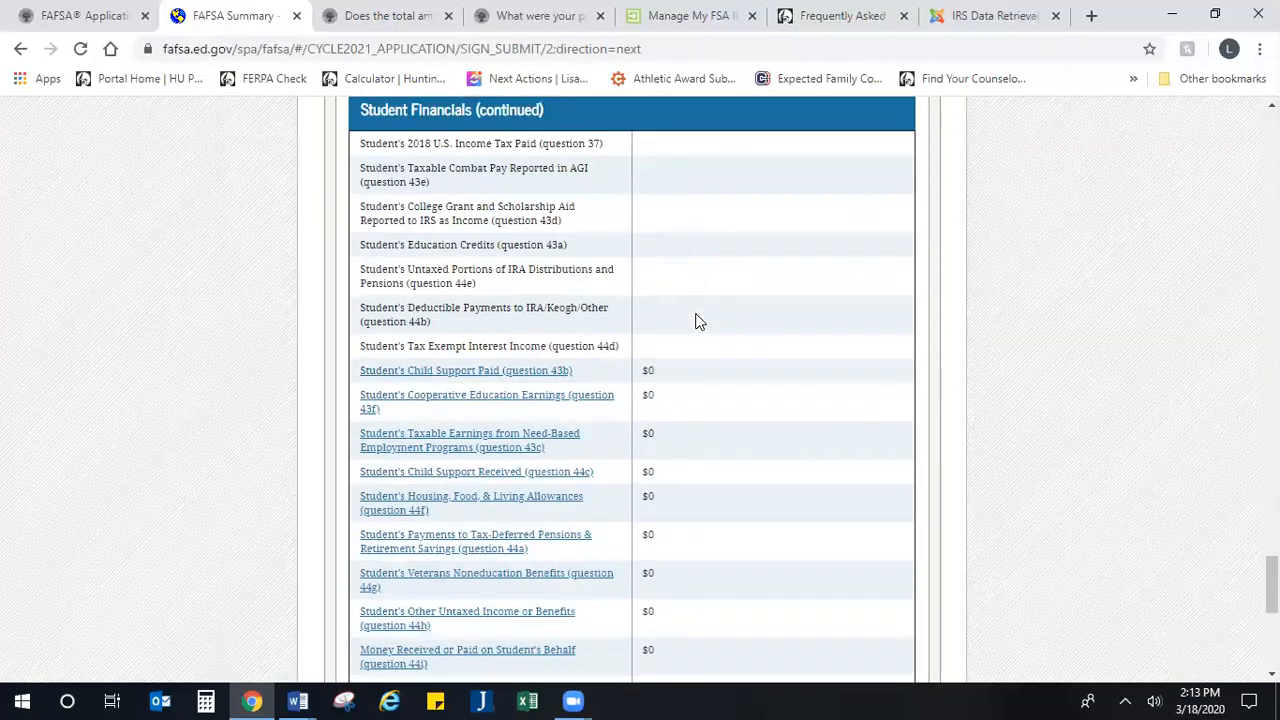
pyautogui.scroll(-3, 696, 320)
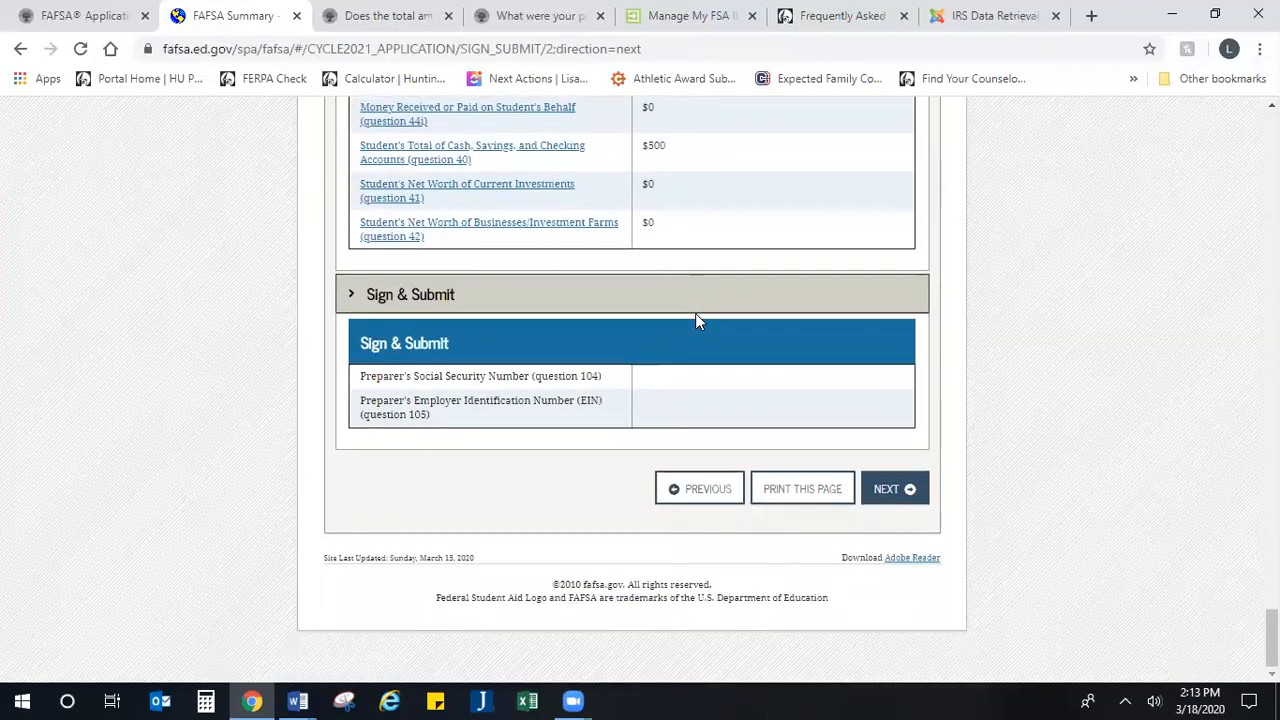
pyautogui.scroll(7, 694, 320)
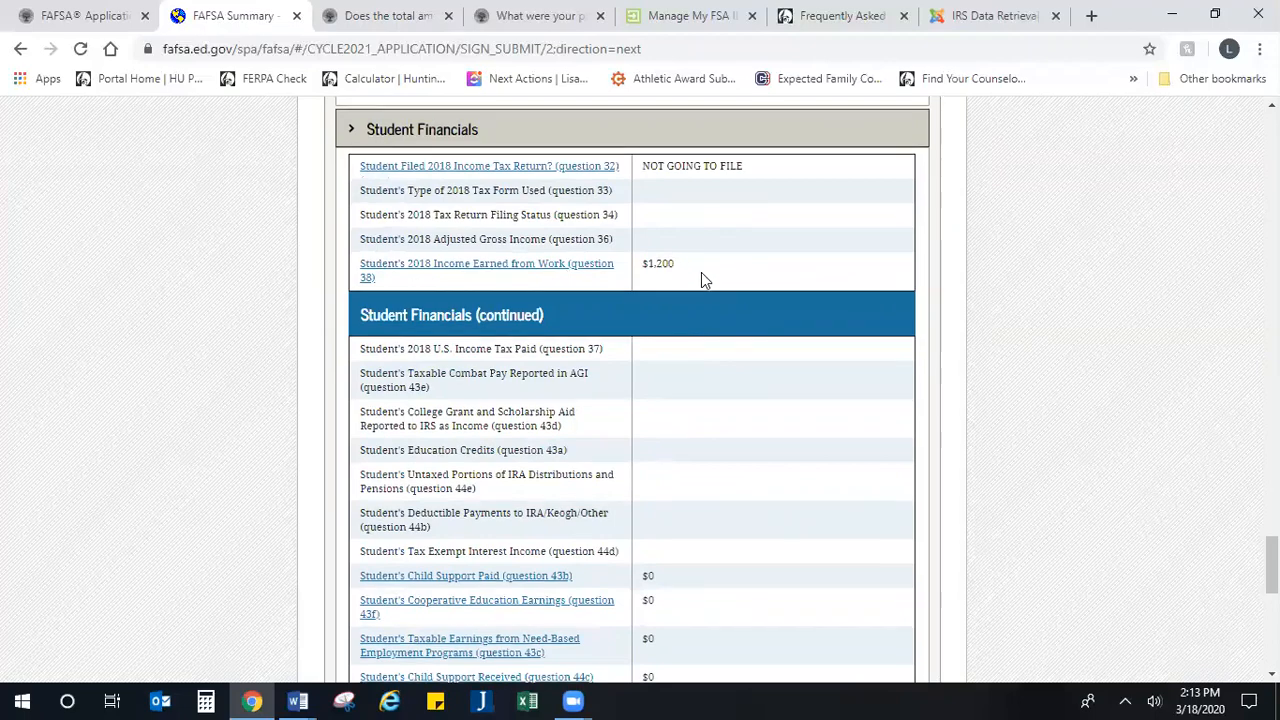
pyautogui.scroll(-8, 699, 285)
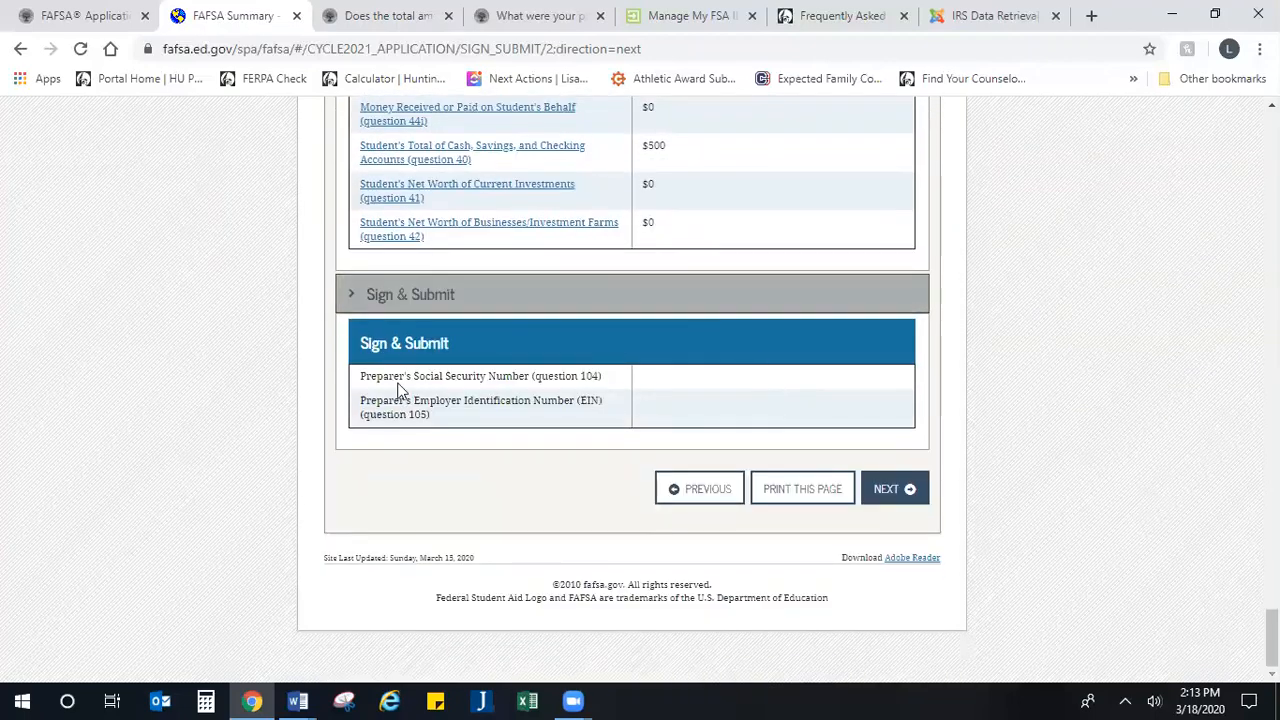
# Step: Proceed from the summary to the student signature, agree to the student's terms, and continue to the signature options
pyautogui.click(895, 500)
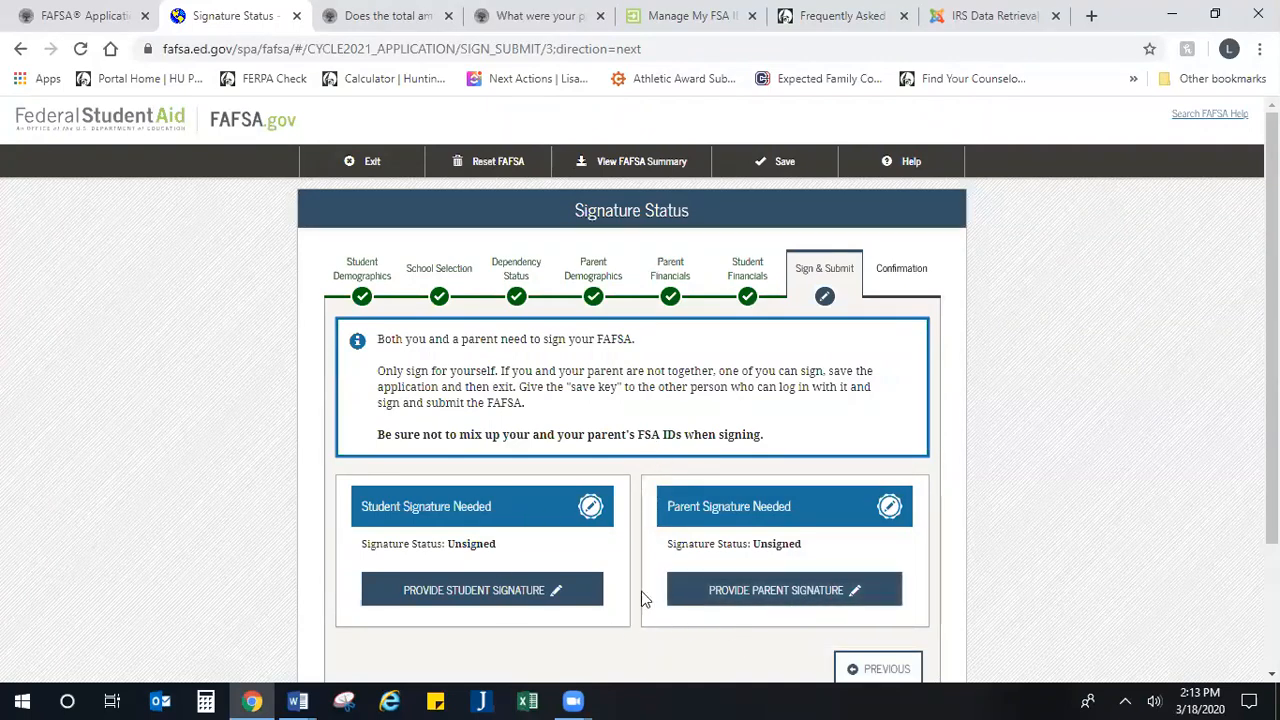
pyautogui.scroll(-3, 680, 450)
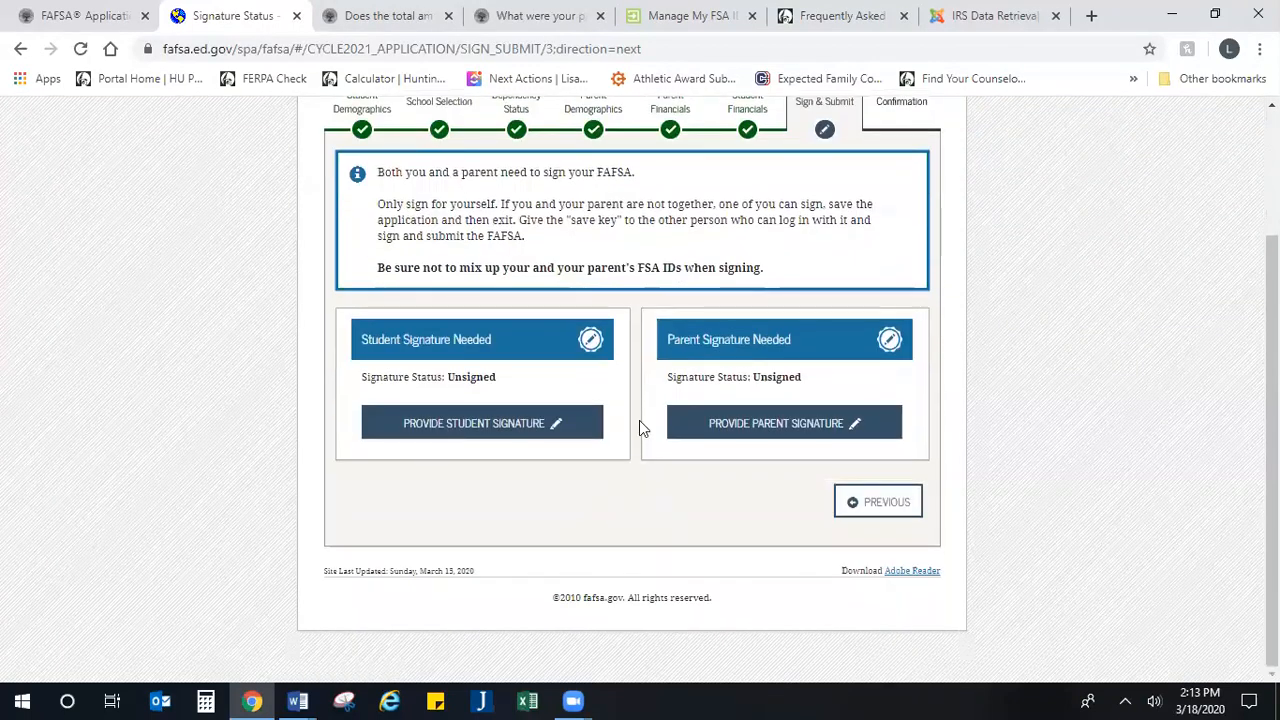
pyautogui.click(476, 430)
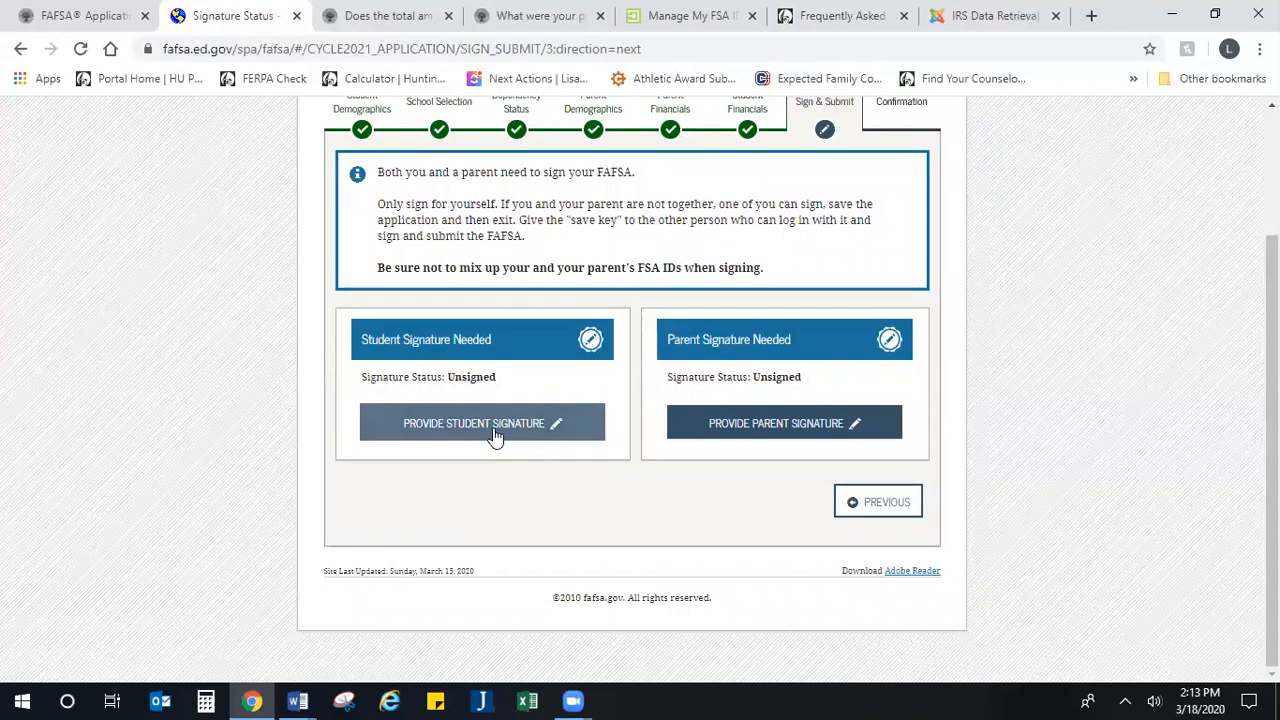
pyautogui.scroll(-4, 442, 460)
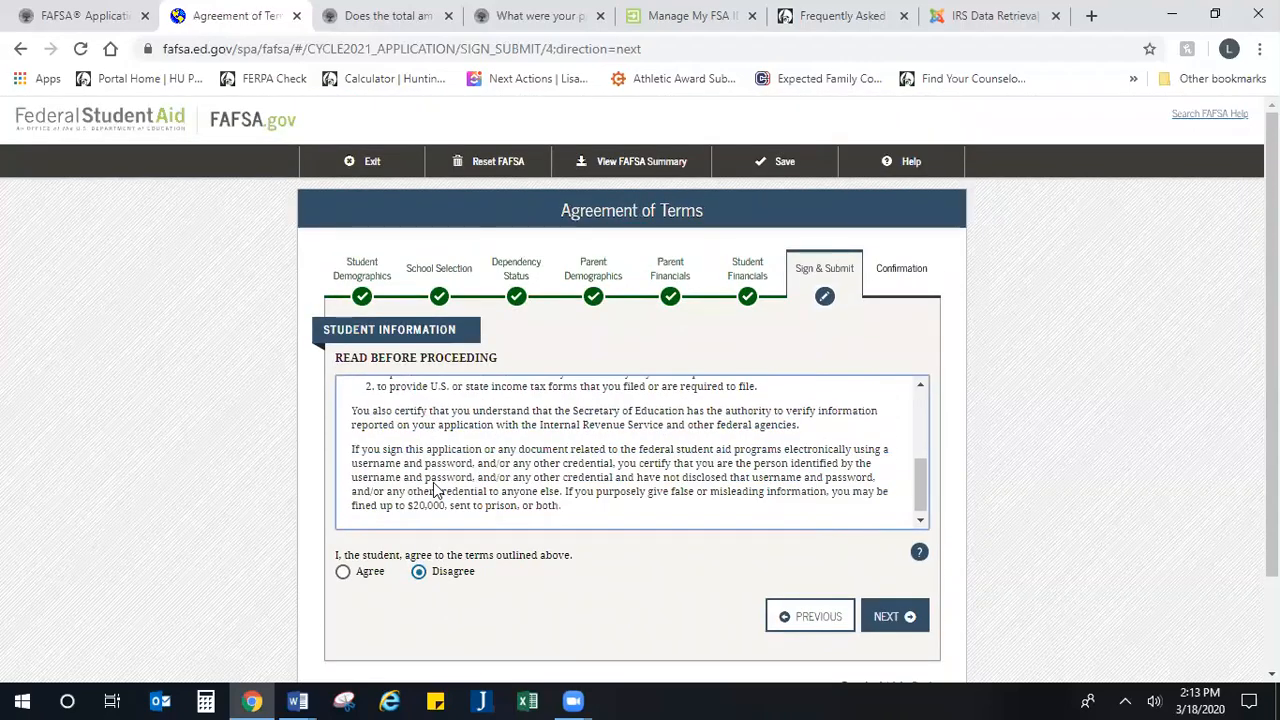
pyautogui.click(342, 571)
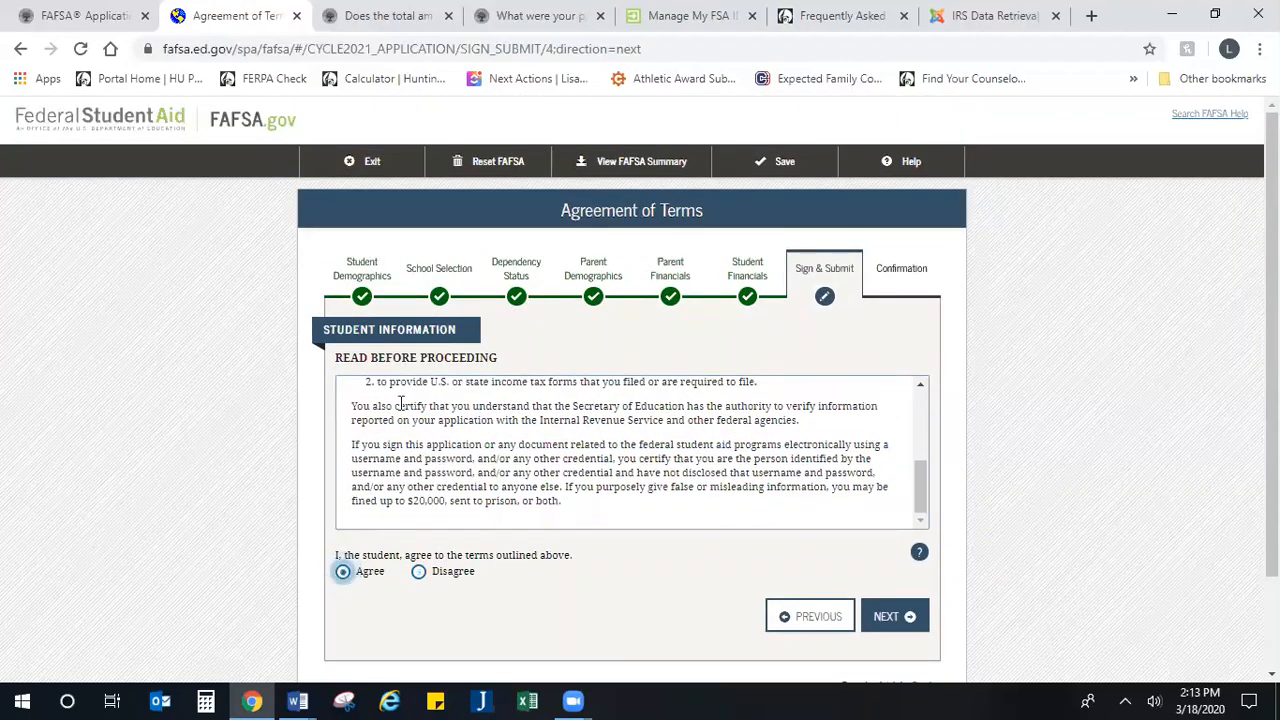
pyautogui.scroll(-2, 646, 428)
pyautogui.click(900, 515)
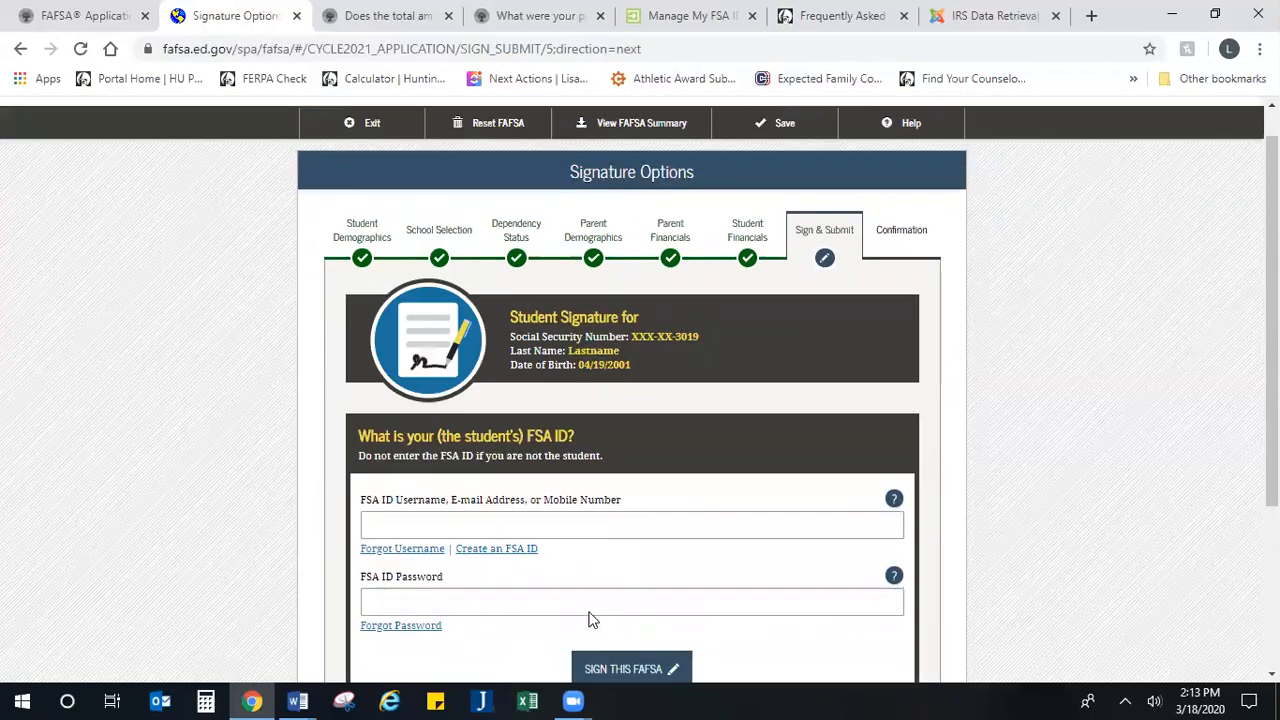
# Step: Look over the student's FSA ID username and password fields, leave both blank, and return to the signature status
pyautogui.scroll(-3, 478, 372)
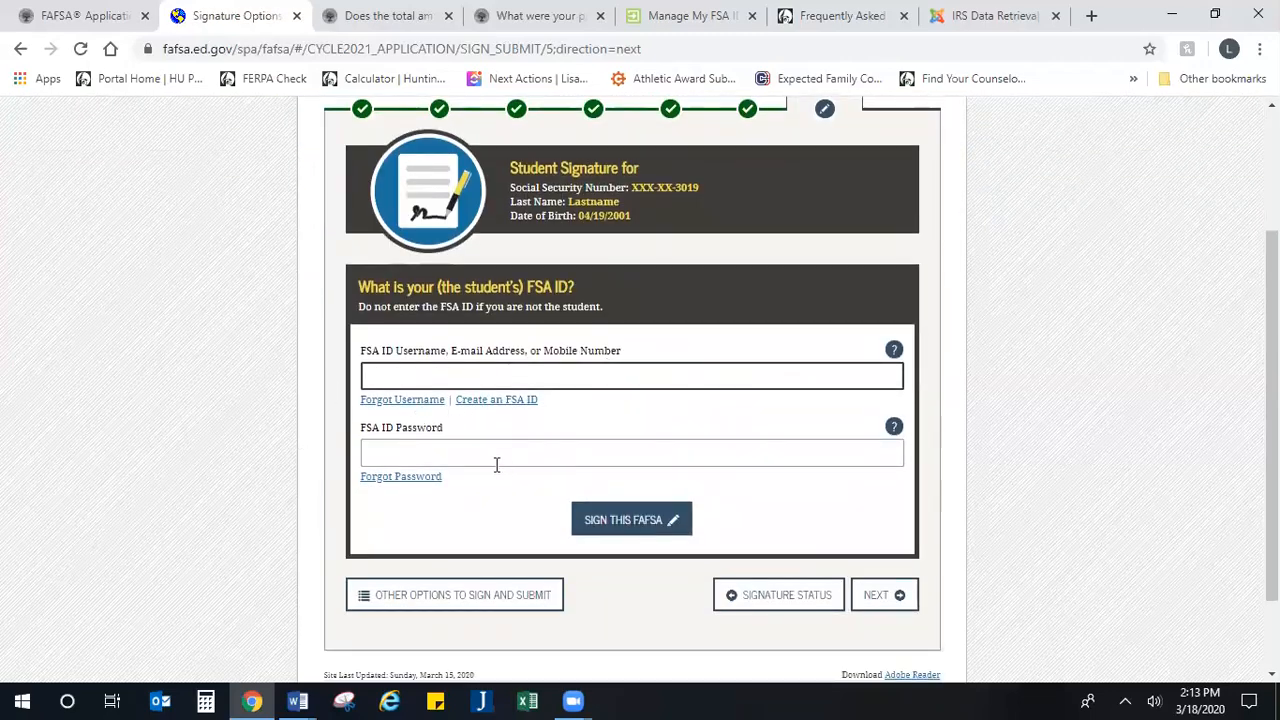
pyautogui.click(533, 377)
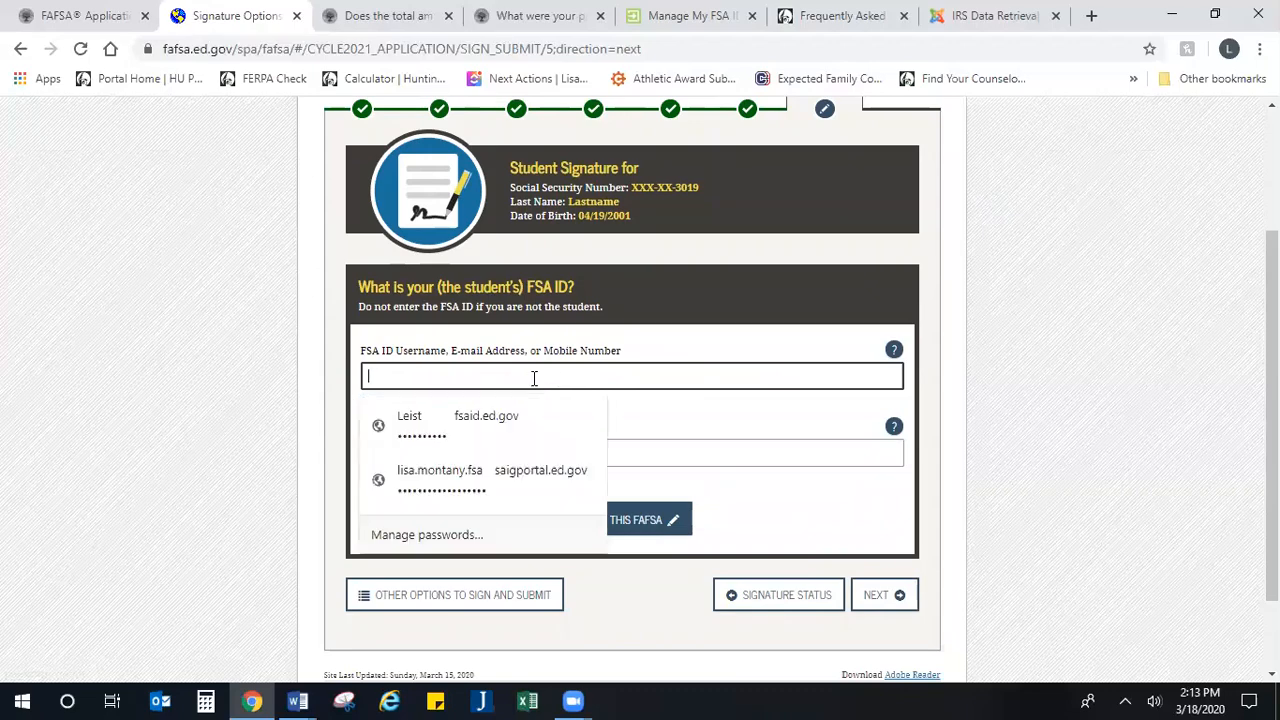
pyautogui.click(557, 451)
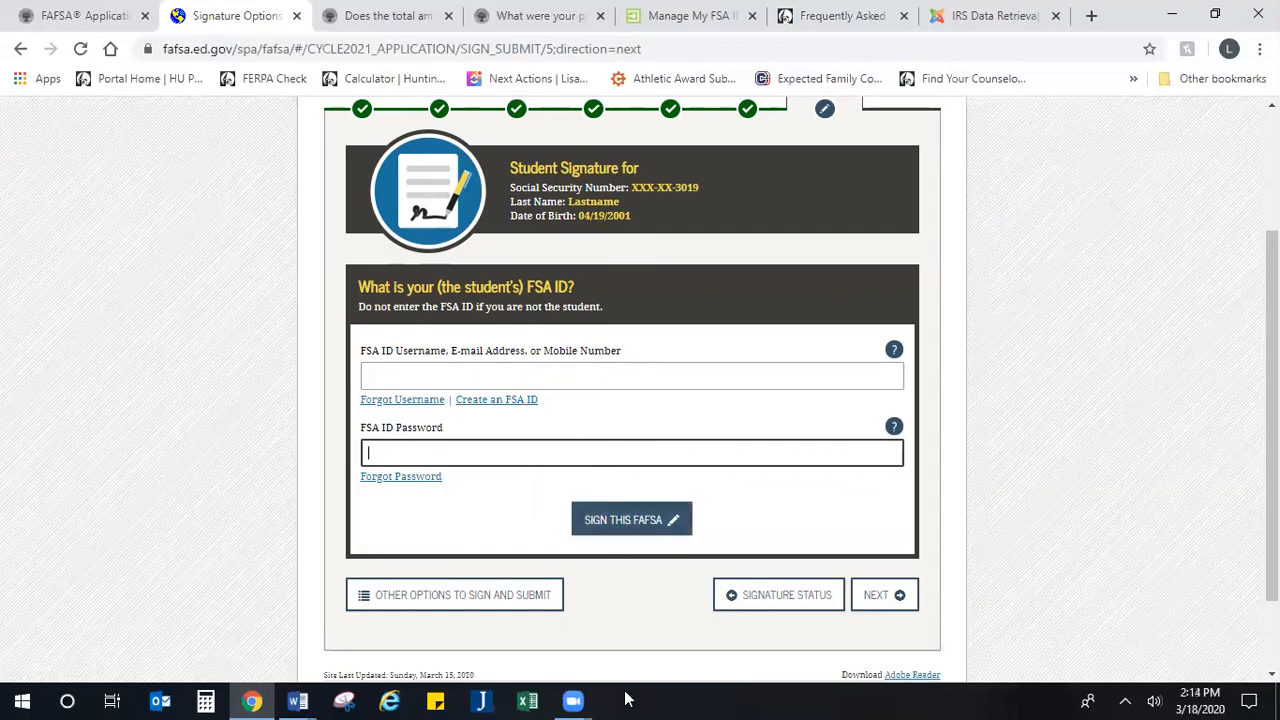
pyautogui.click(875, 600)
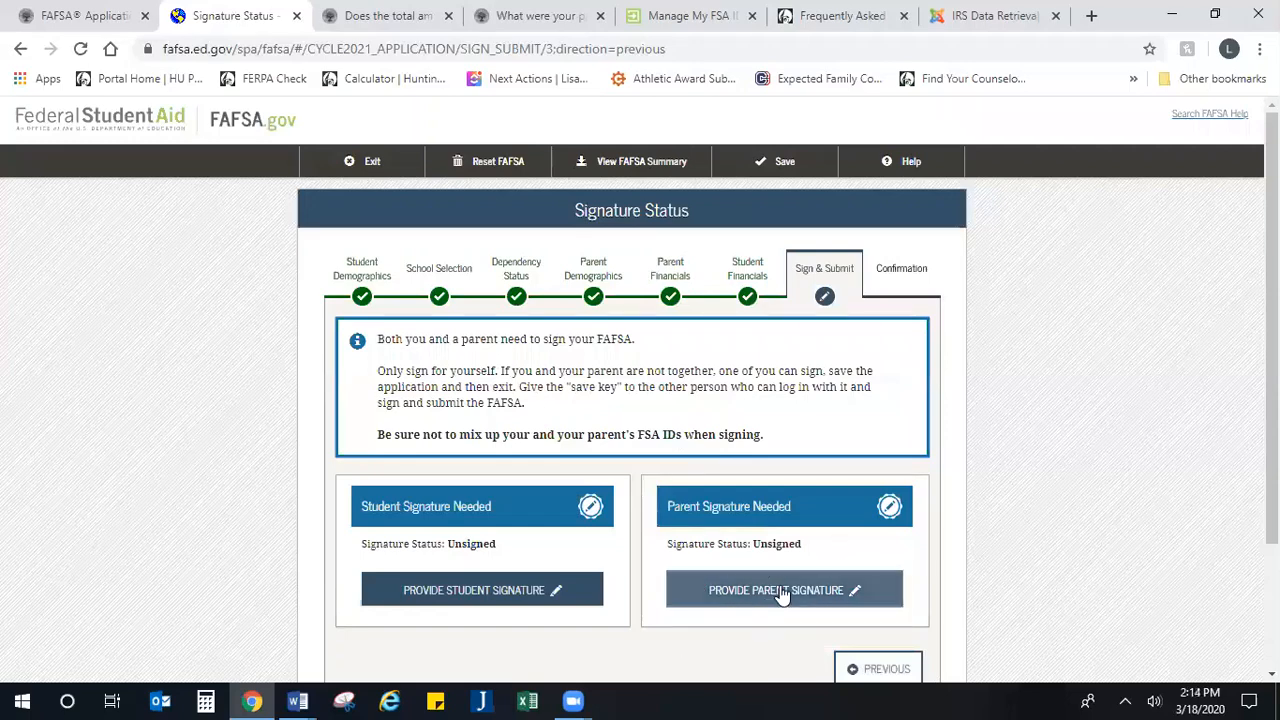
# Step: Start the parent signature as Parent 1, agree to the parent's terms, and continue to the signature options
pyautogui.click(781, 590)
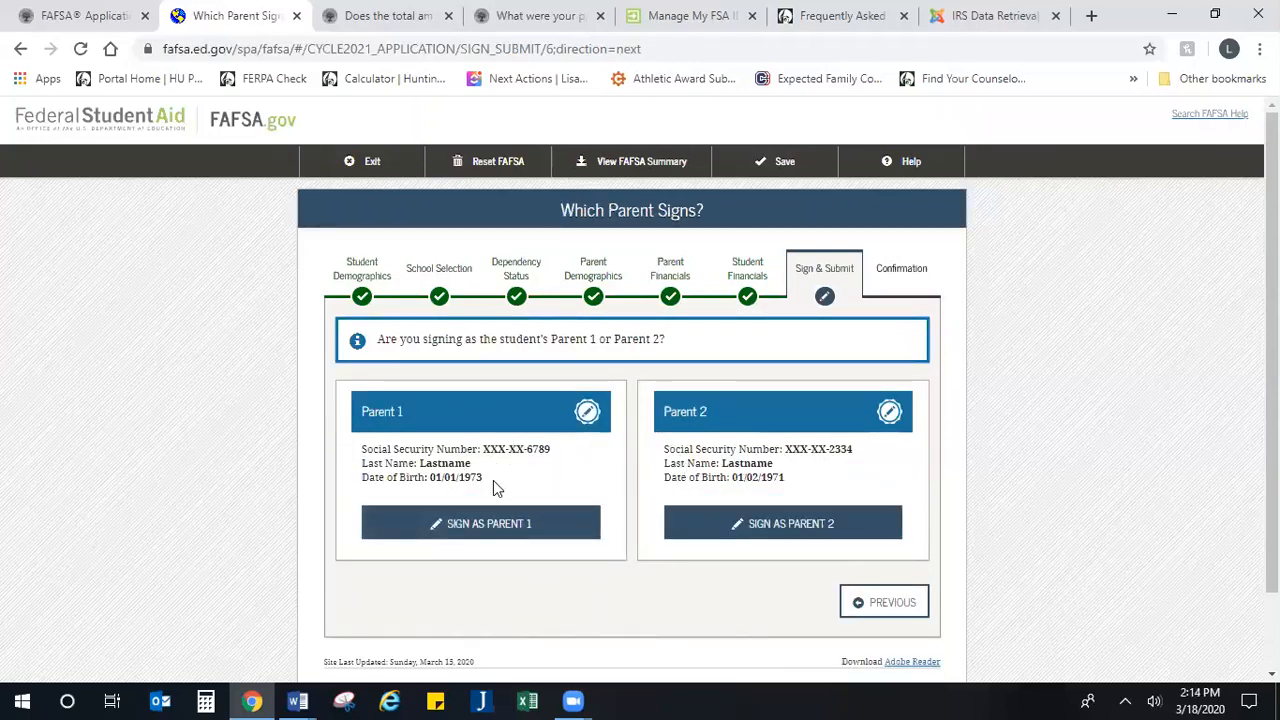
pyautogui.click(485, 532)
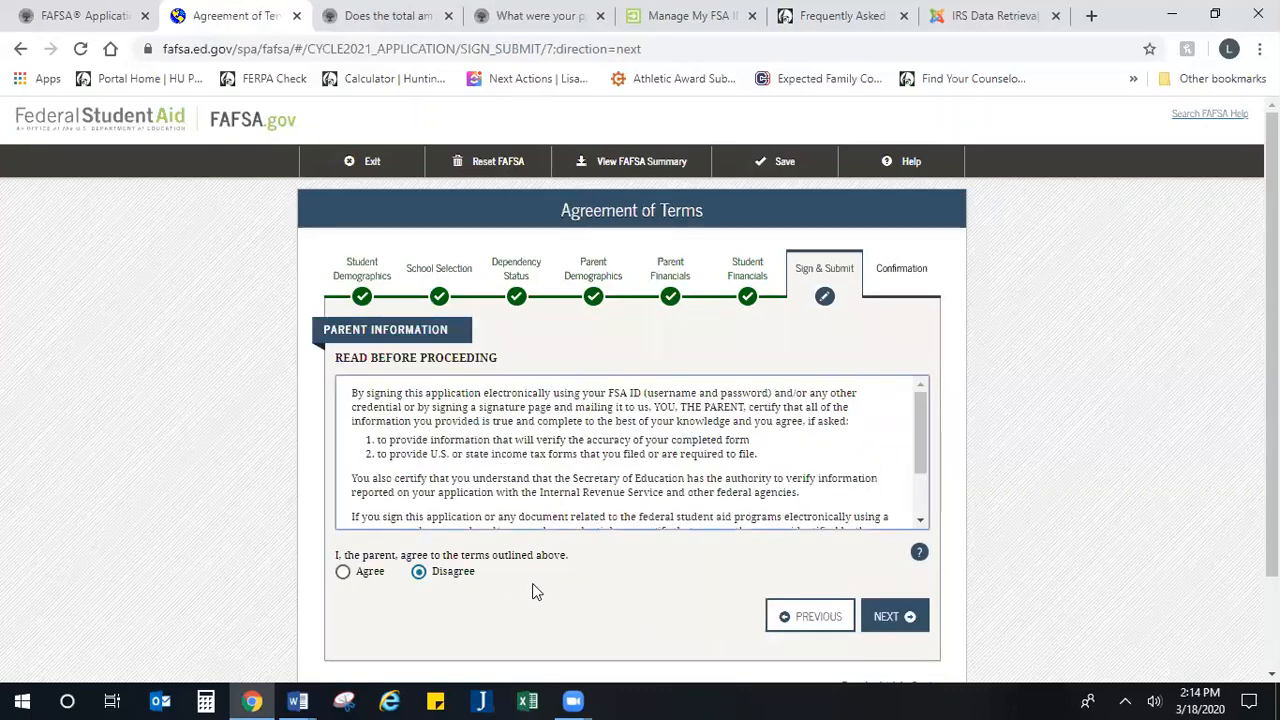
pyautogui.click(343, 571)
pyautogui.scroll(-1, 520, 485)
pyautogui.scroll(-1, 520, 485)
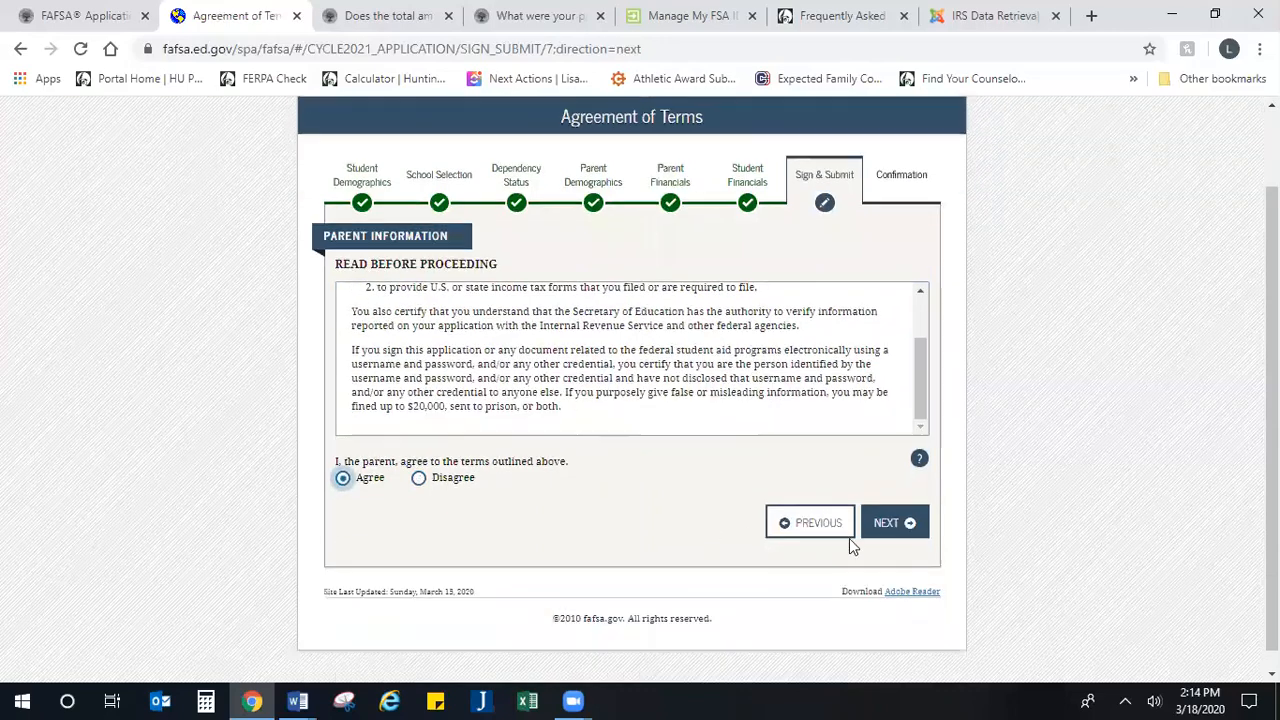
pyautogui.click(910, 528)
# Step: Try to sign the FAFSA as the parent with the FSA ID fields blank, and return to the signature status
pyautogui.scroll(-3, 760, 517)
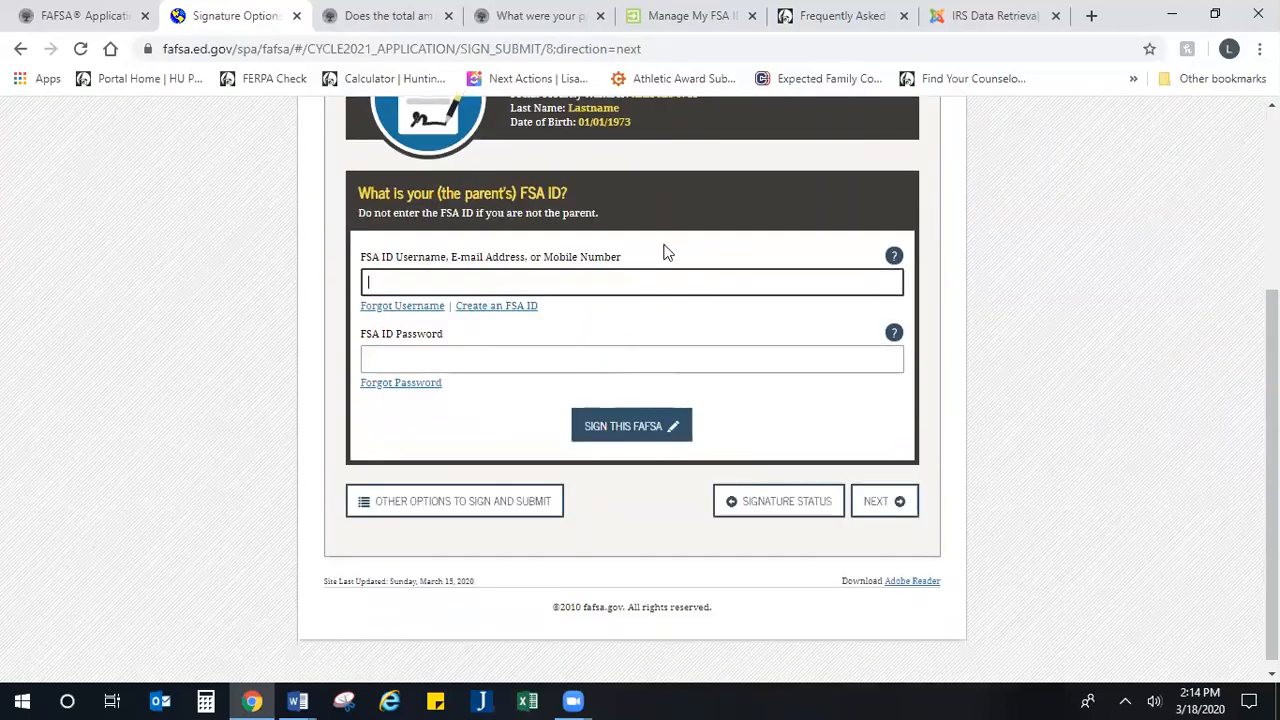
pyautogui.click(604, 432)
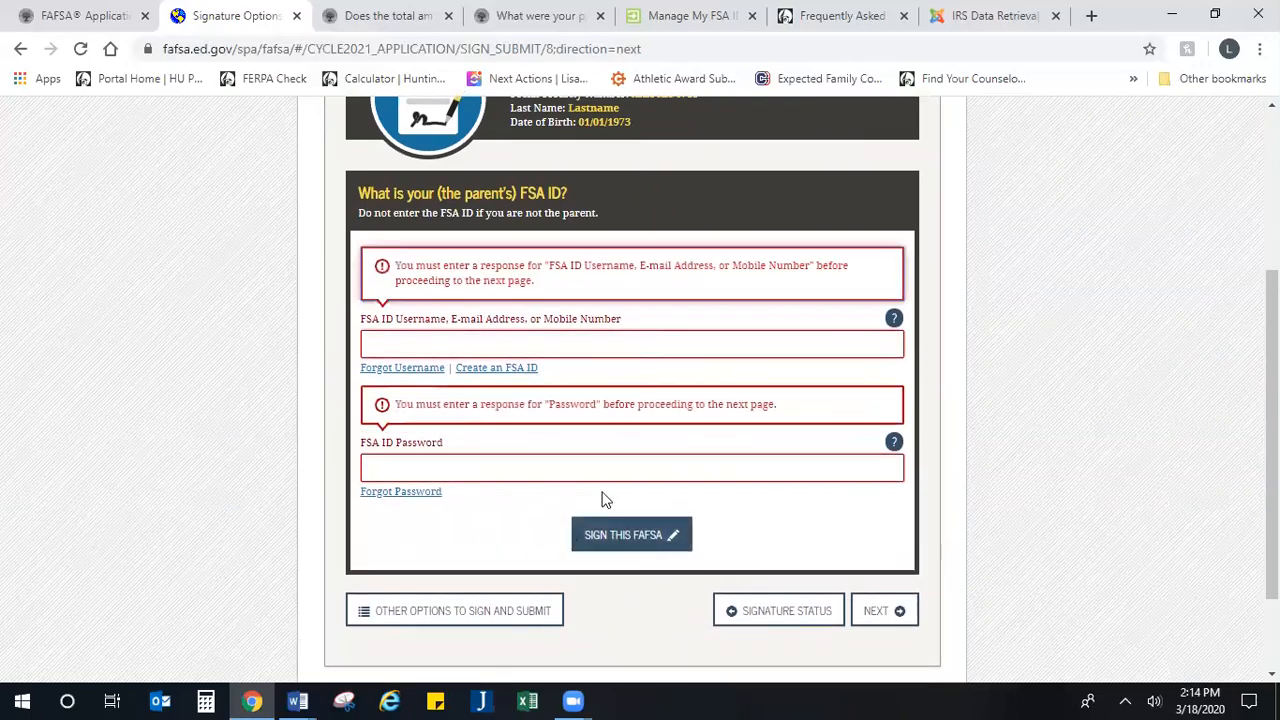
pyautogui.click(870, 608)
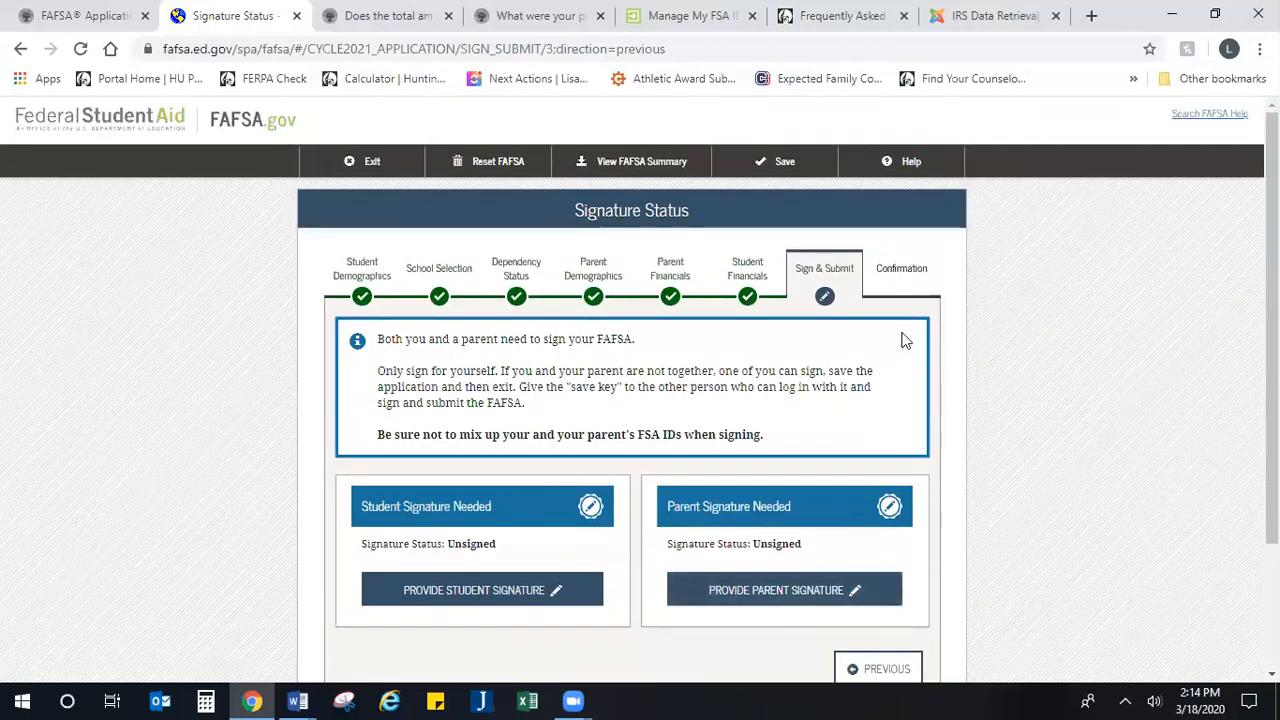
pyautogui.moveTo(914, 270); pyautogui.dragTo(935, 307)
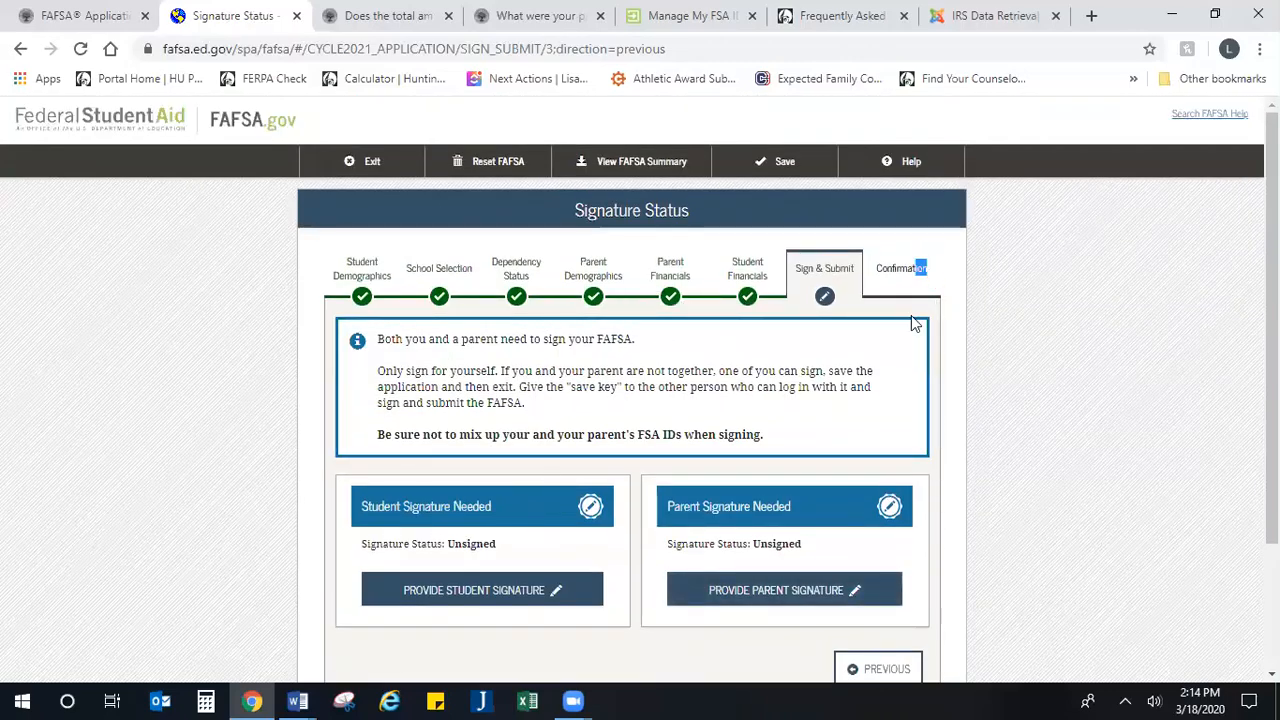